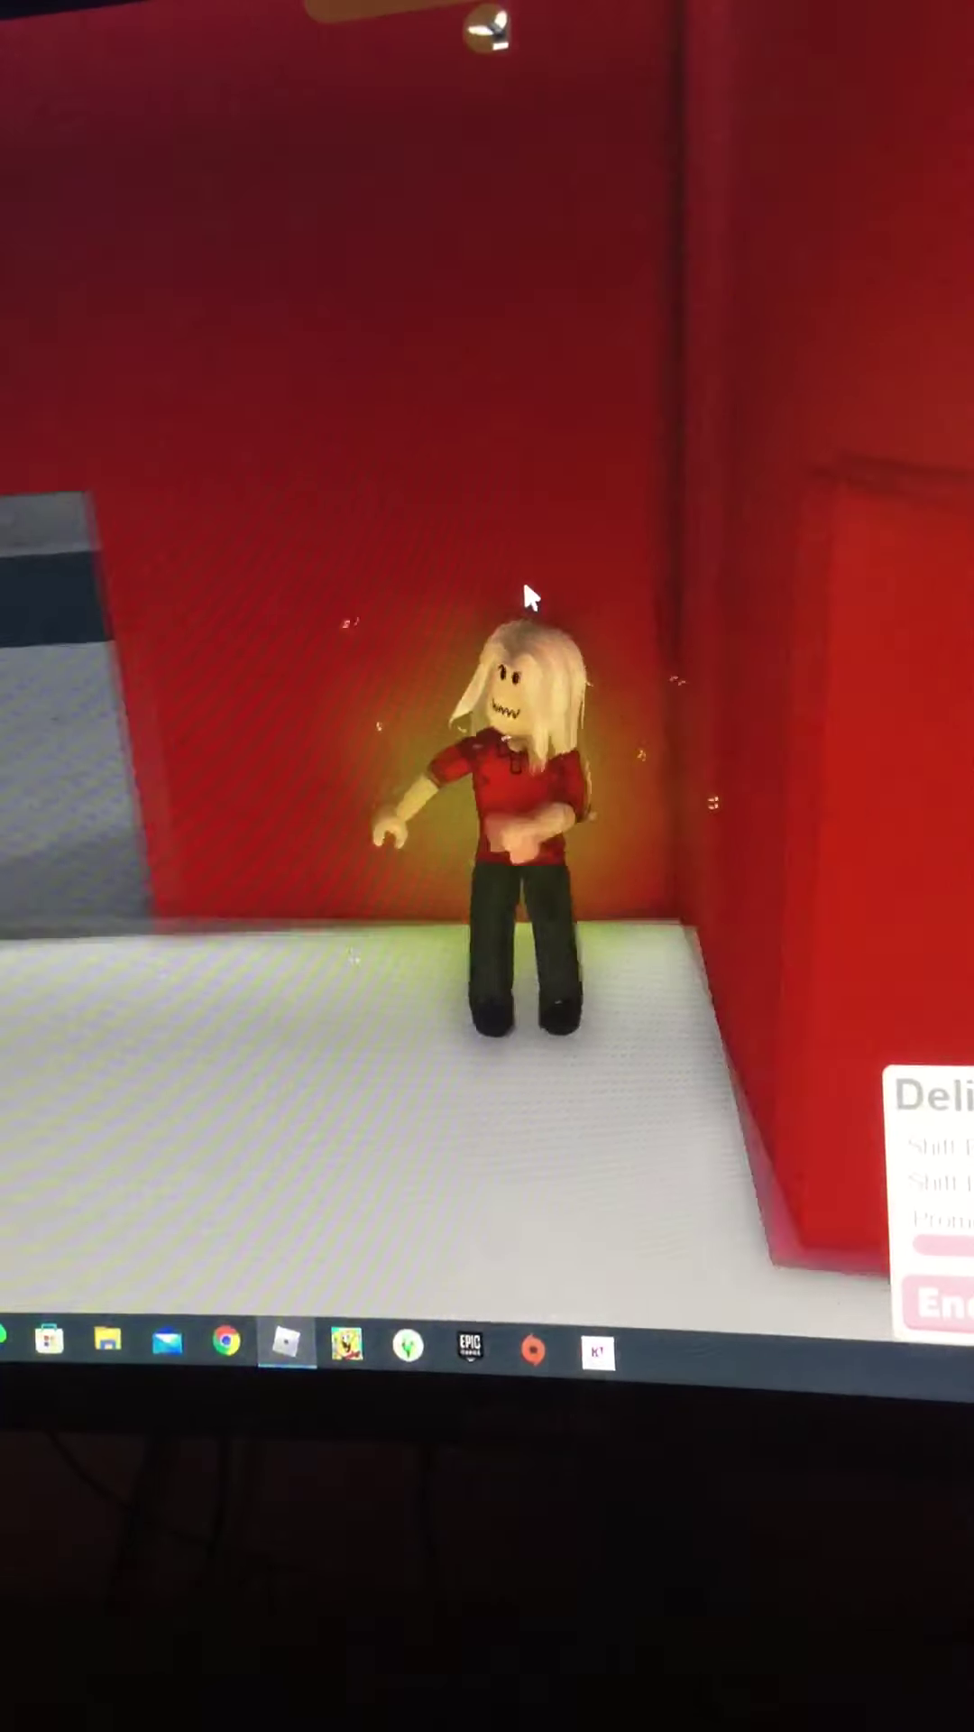
# Step: Walk the avatar past the storage crates to face the pizza conveyor
pyautogui.press('s')
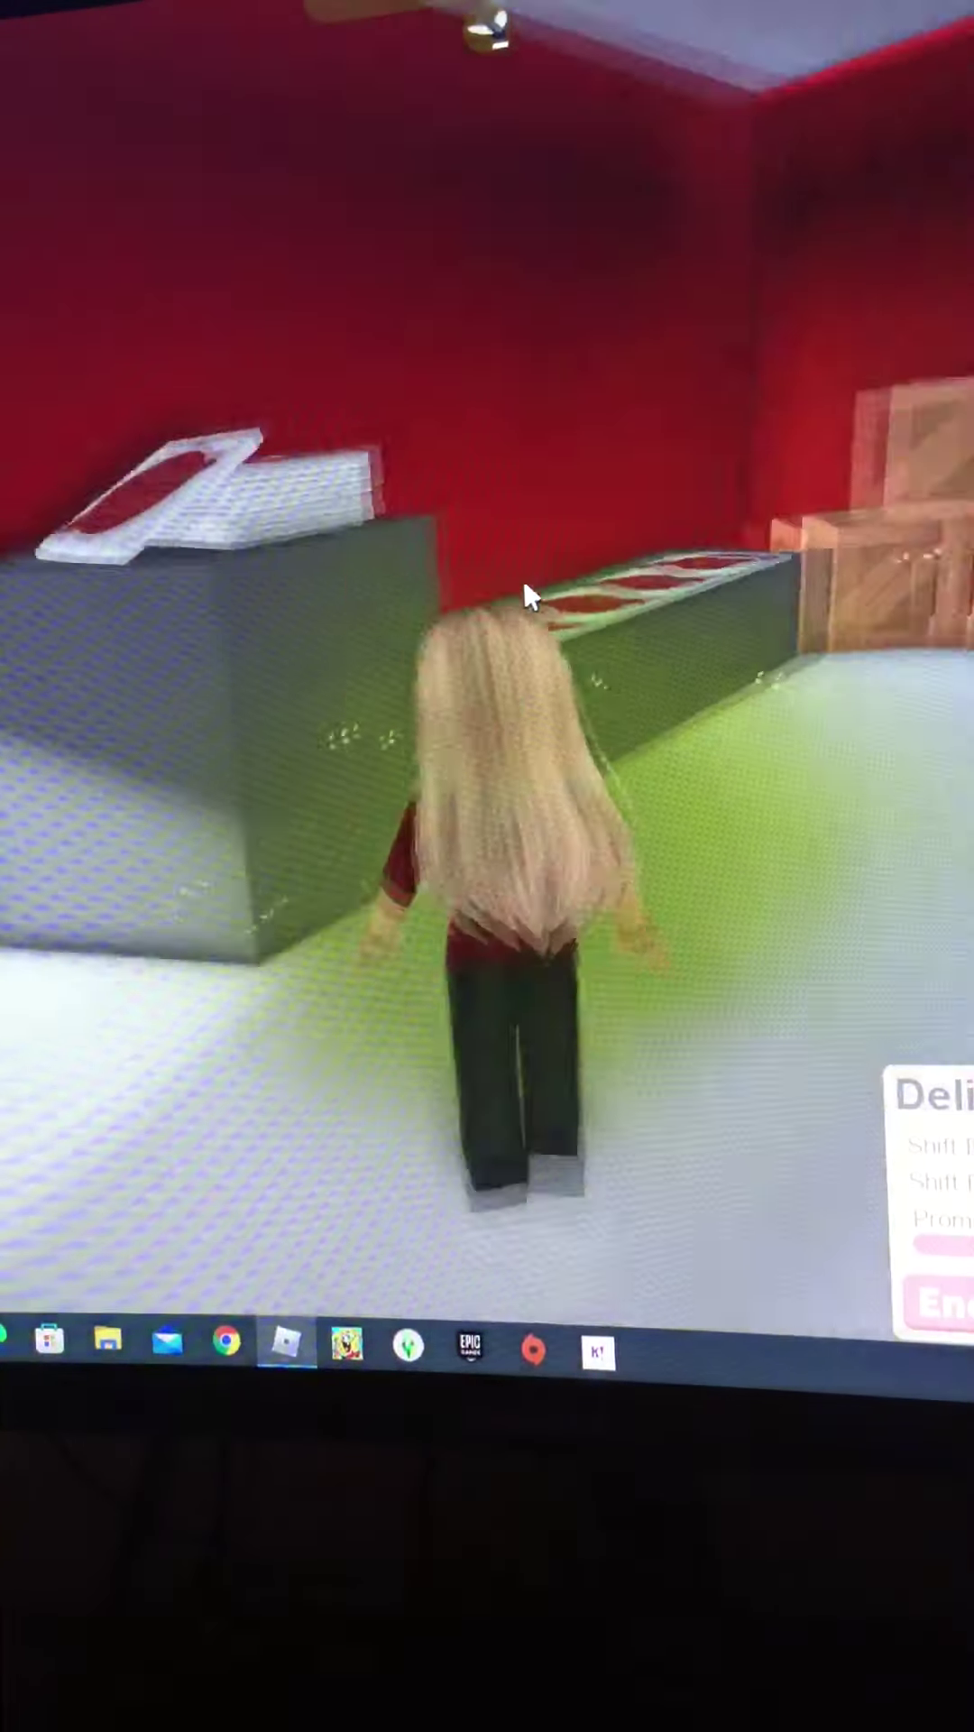
pyautogui.press('w')
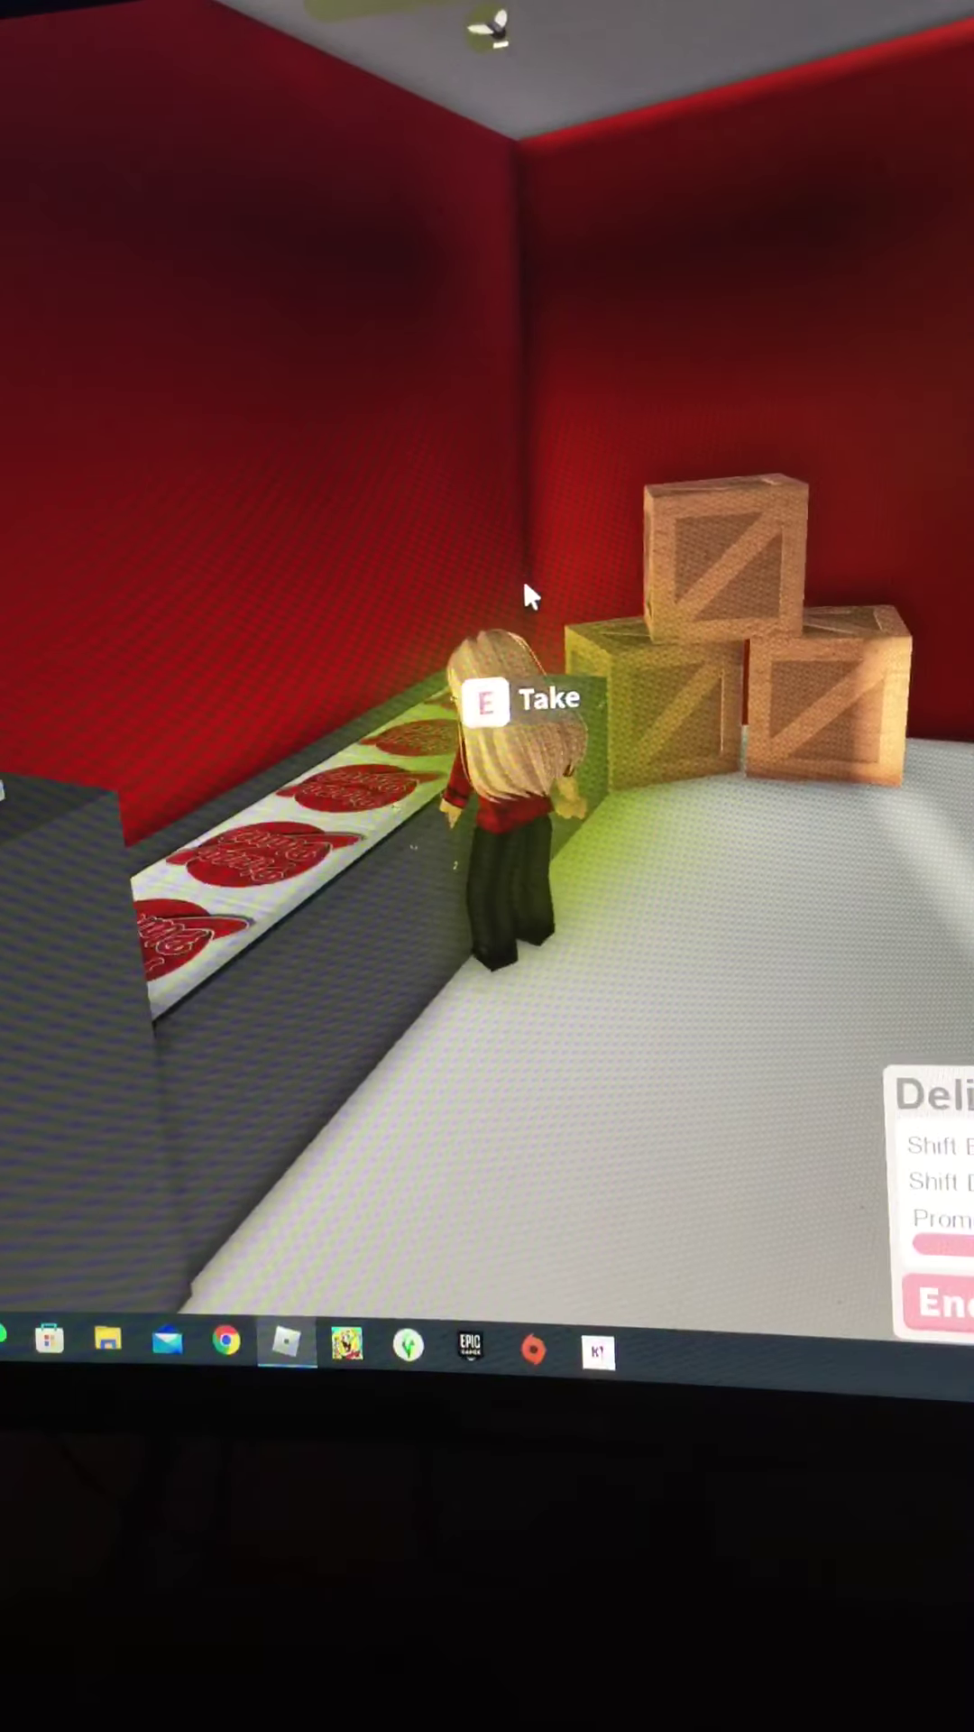
pyautogui.press('w')
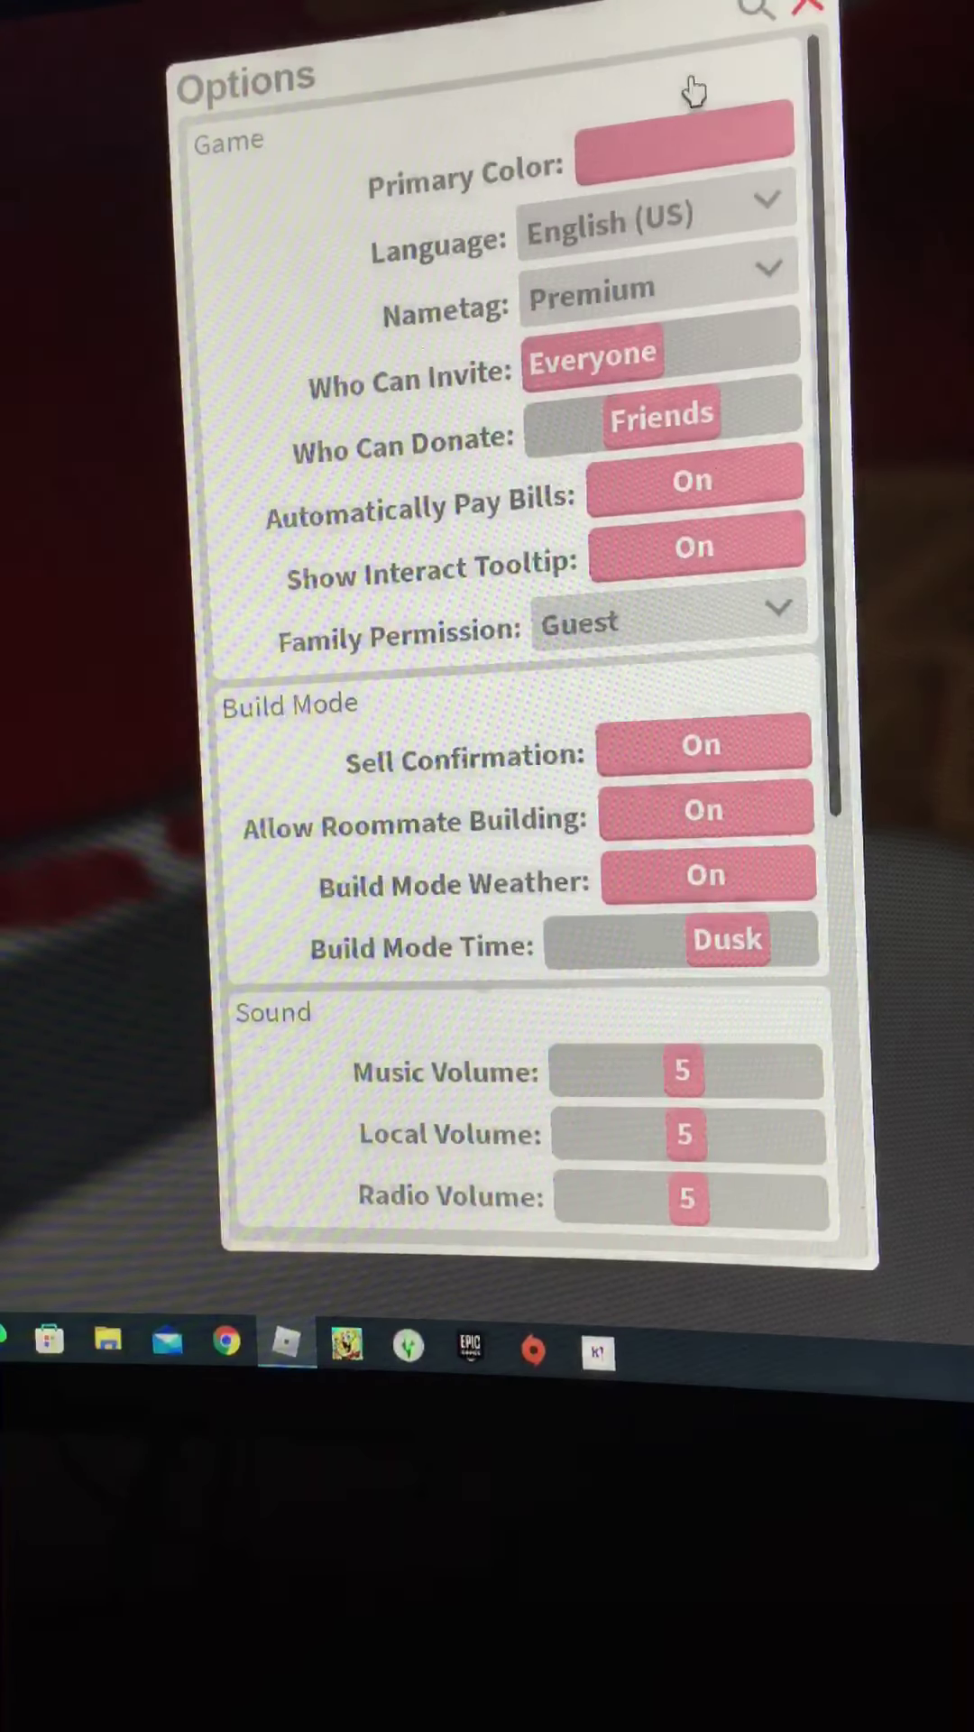
# Step: Dismiss the Primary Color picker unchanged, close Options, and walk toward the shop doorway
pyautogui.click(649, 161)
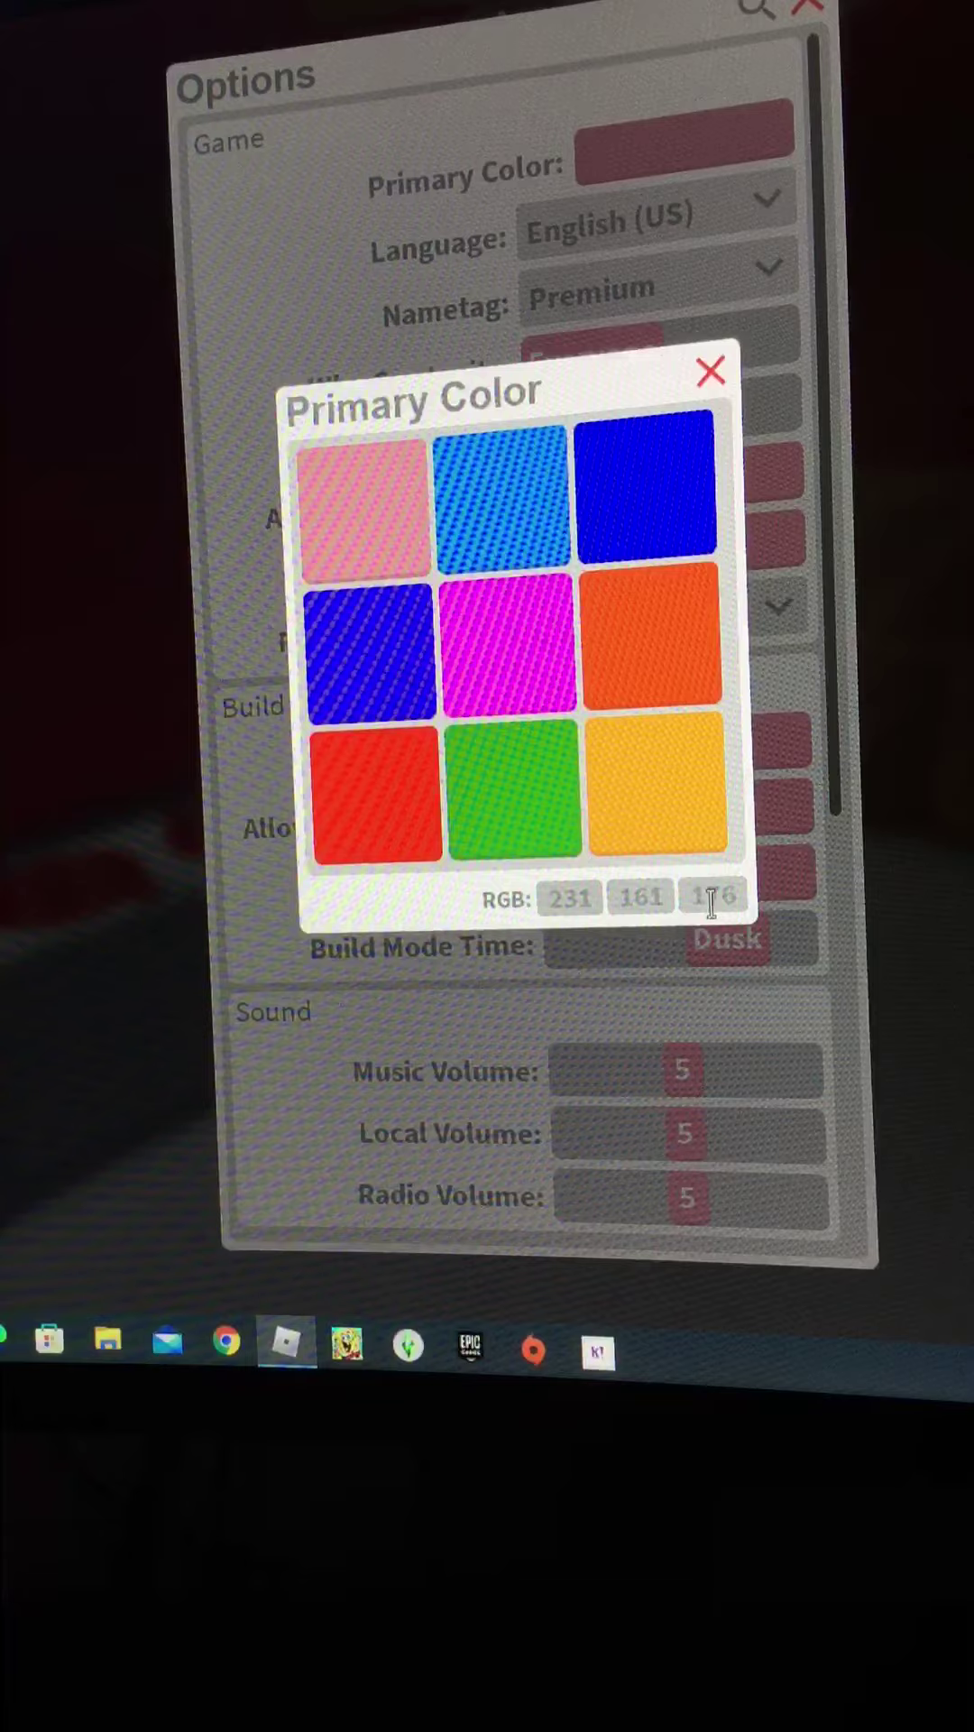
pyautogui.click(711, 373)
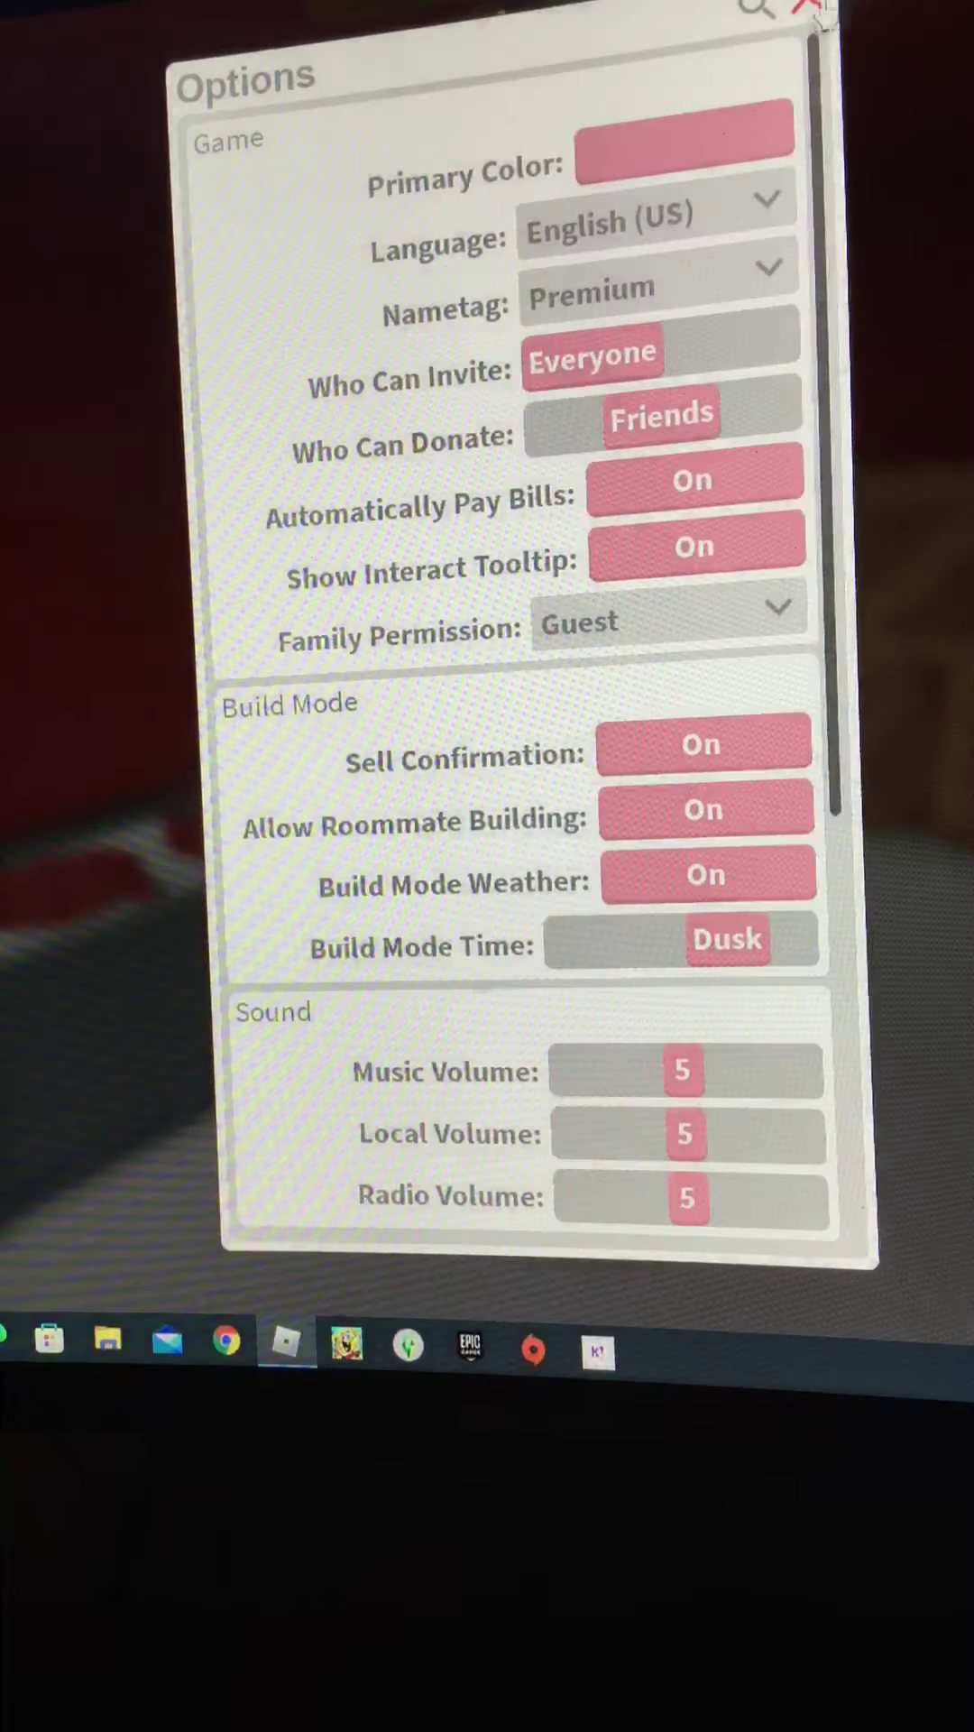
pyautogui.click(812, 14)
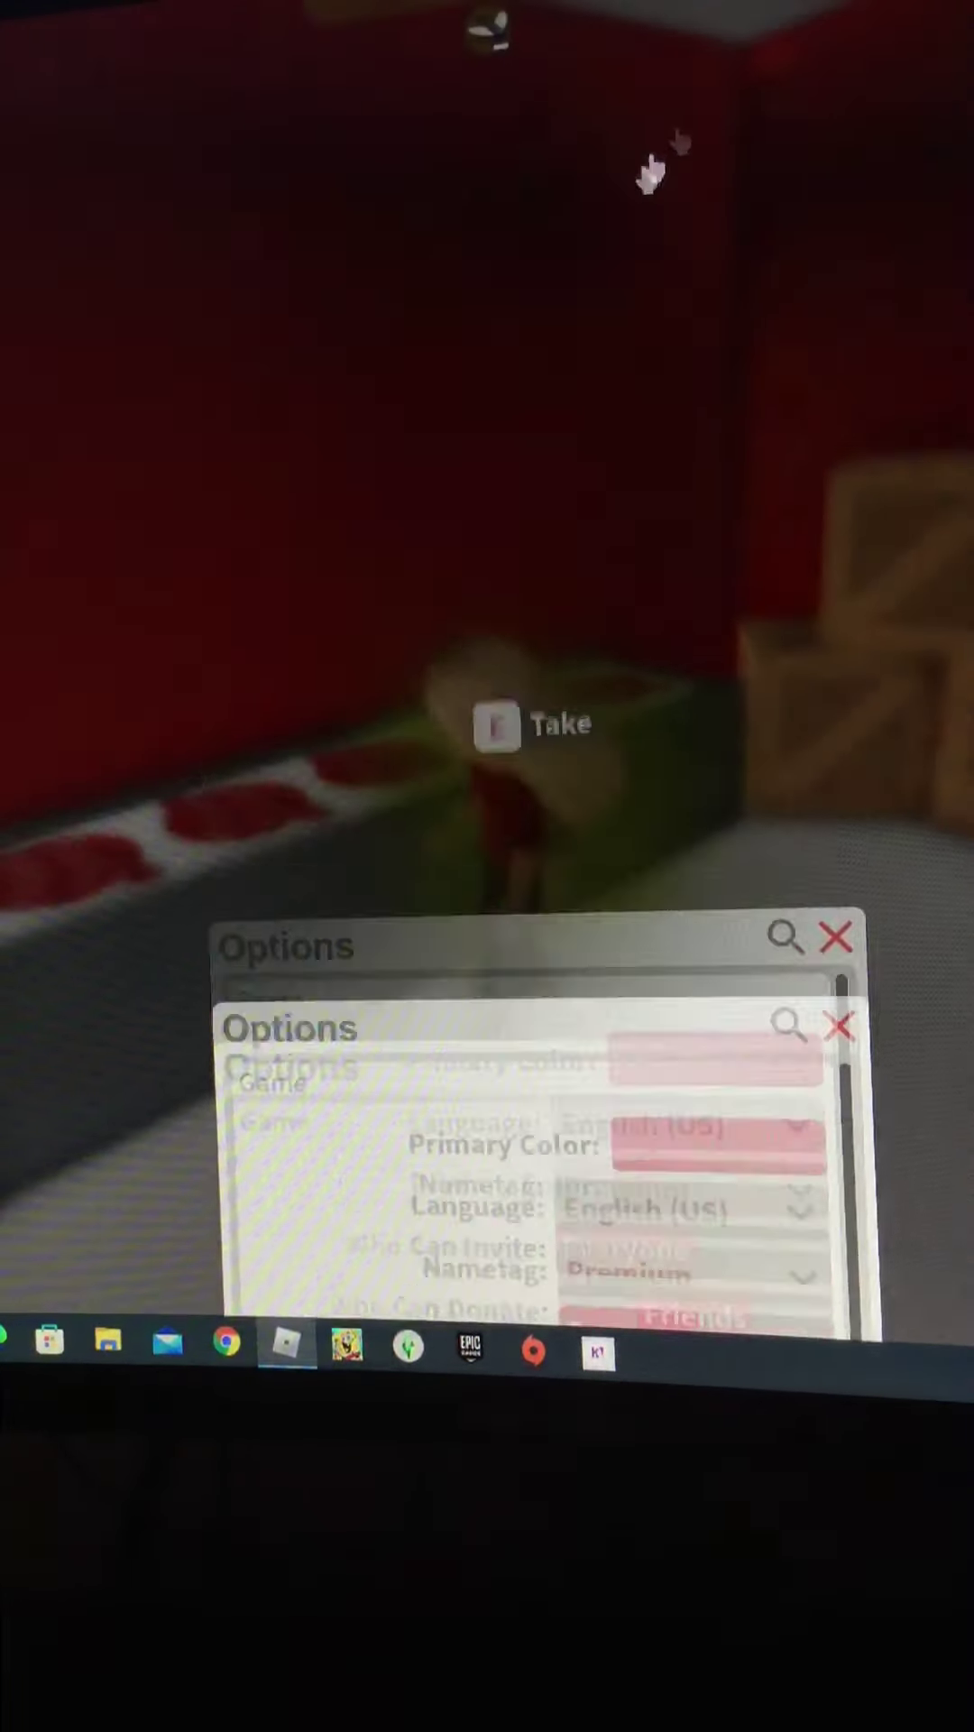
pyautogui.press('w')
pyautogui.press('w')
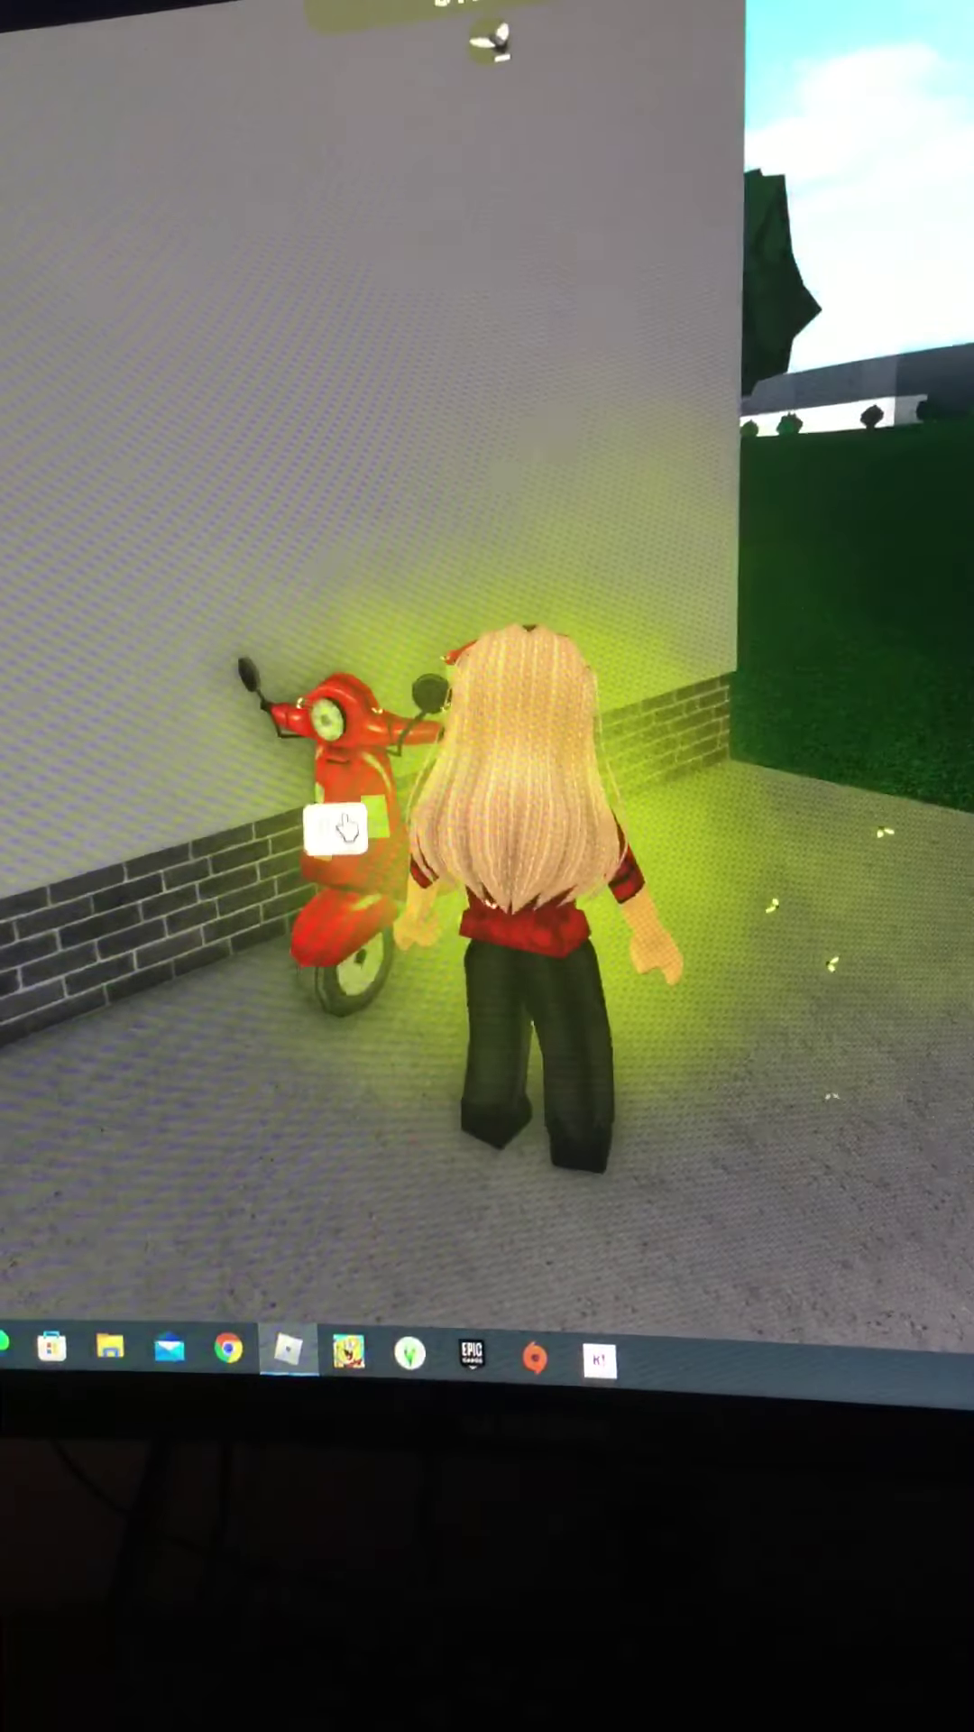
# Step: Mount the red delivery scooter and ride it out along the road
pyautogui.press('e')
pyautogui.press('w')
pyautogui.press('w')
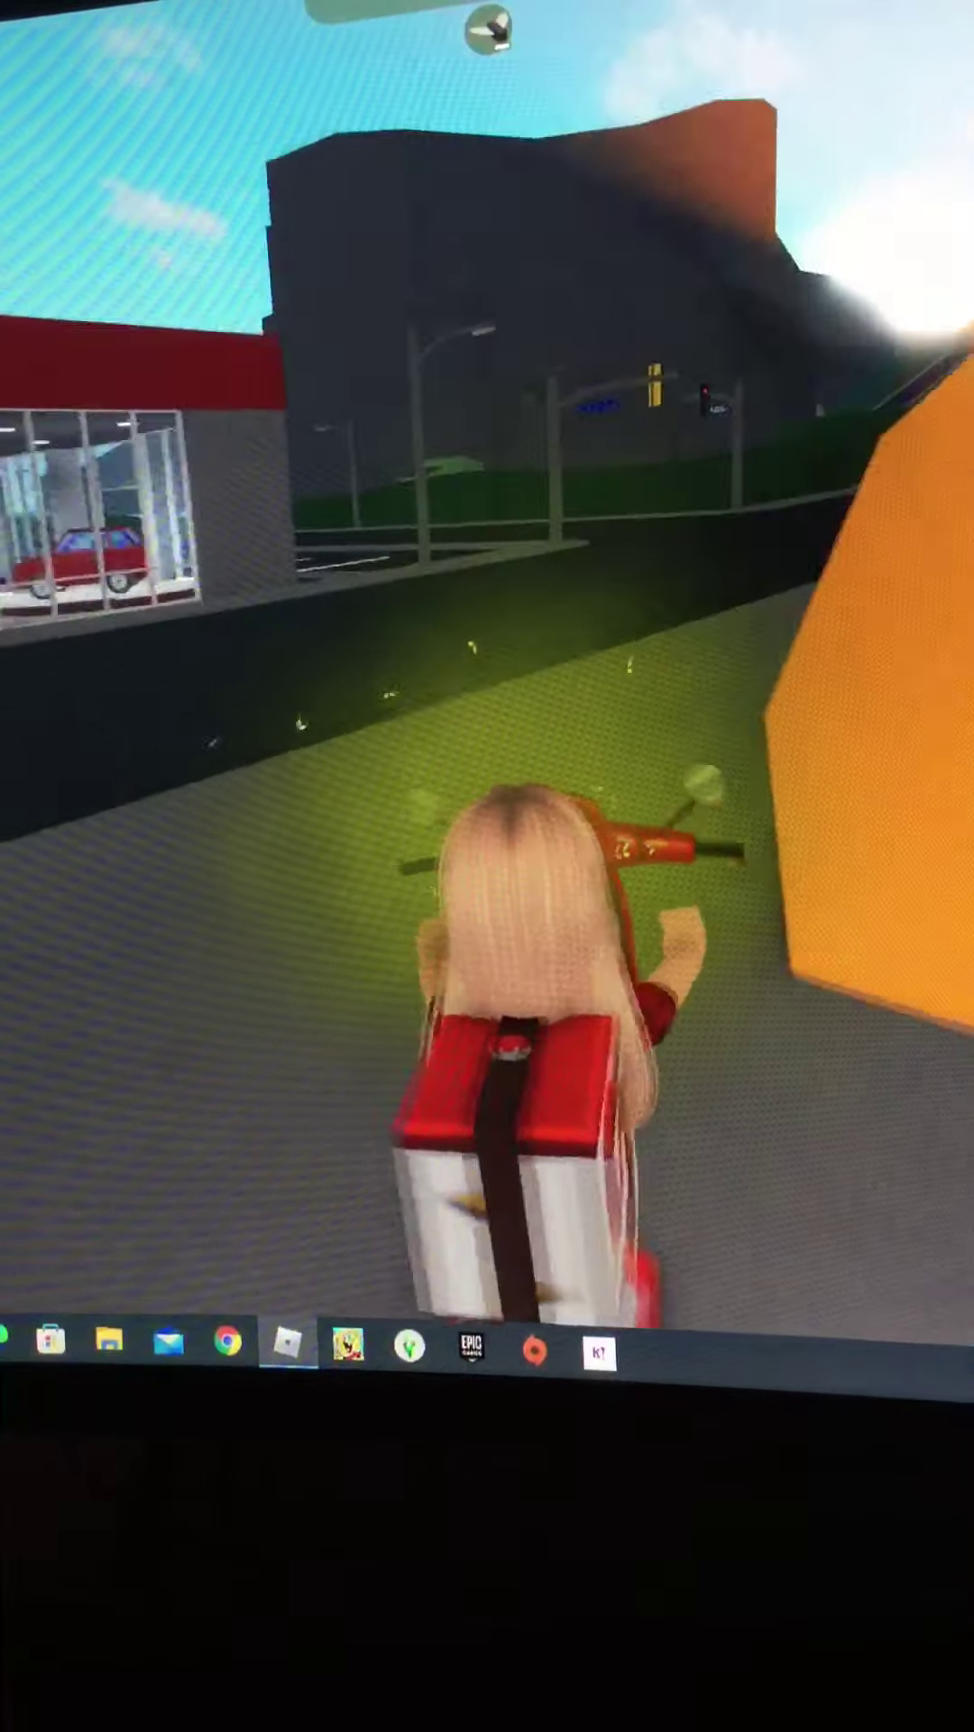
pyautogui.press('a')
pyautogui.press('w')
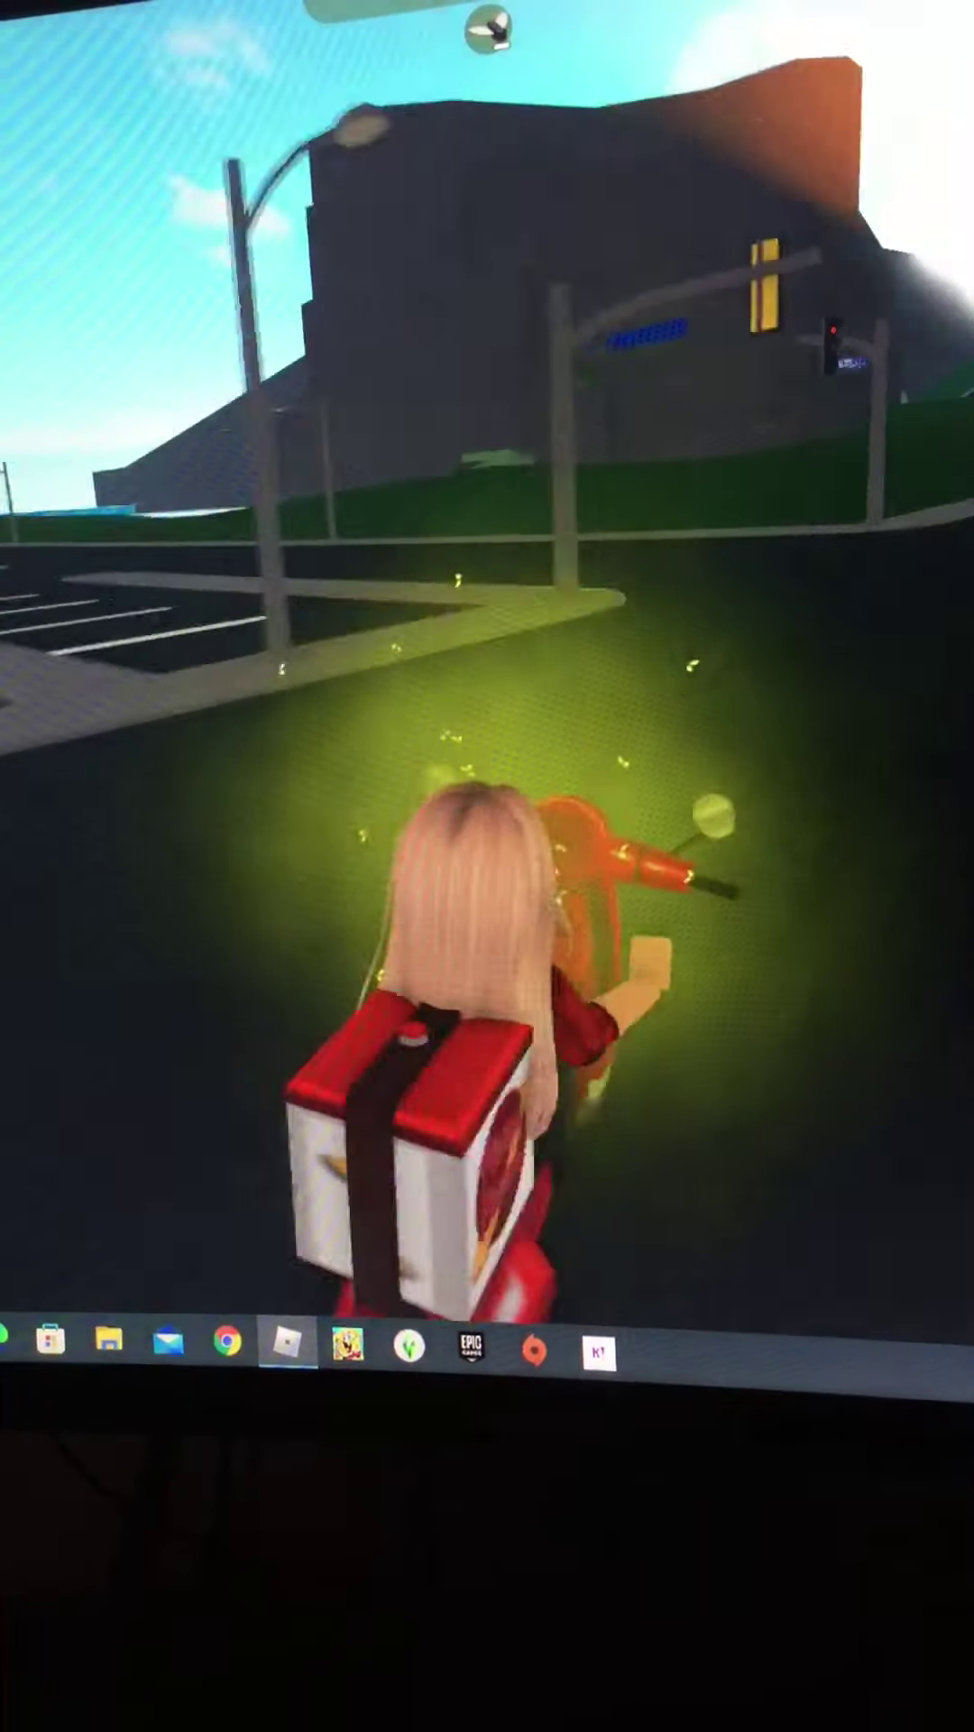
pyautogui.press('w')
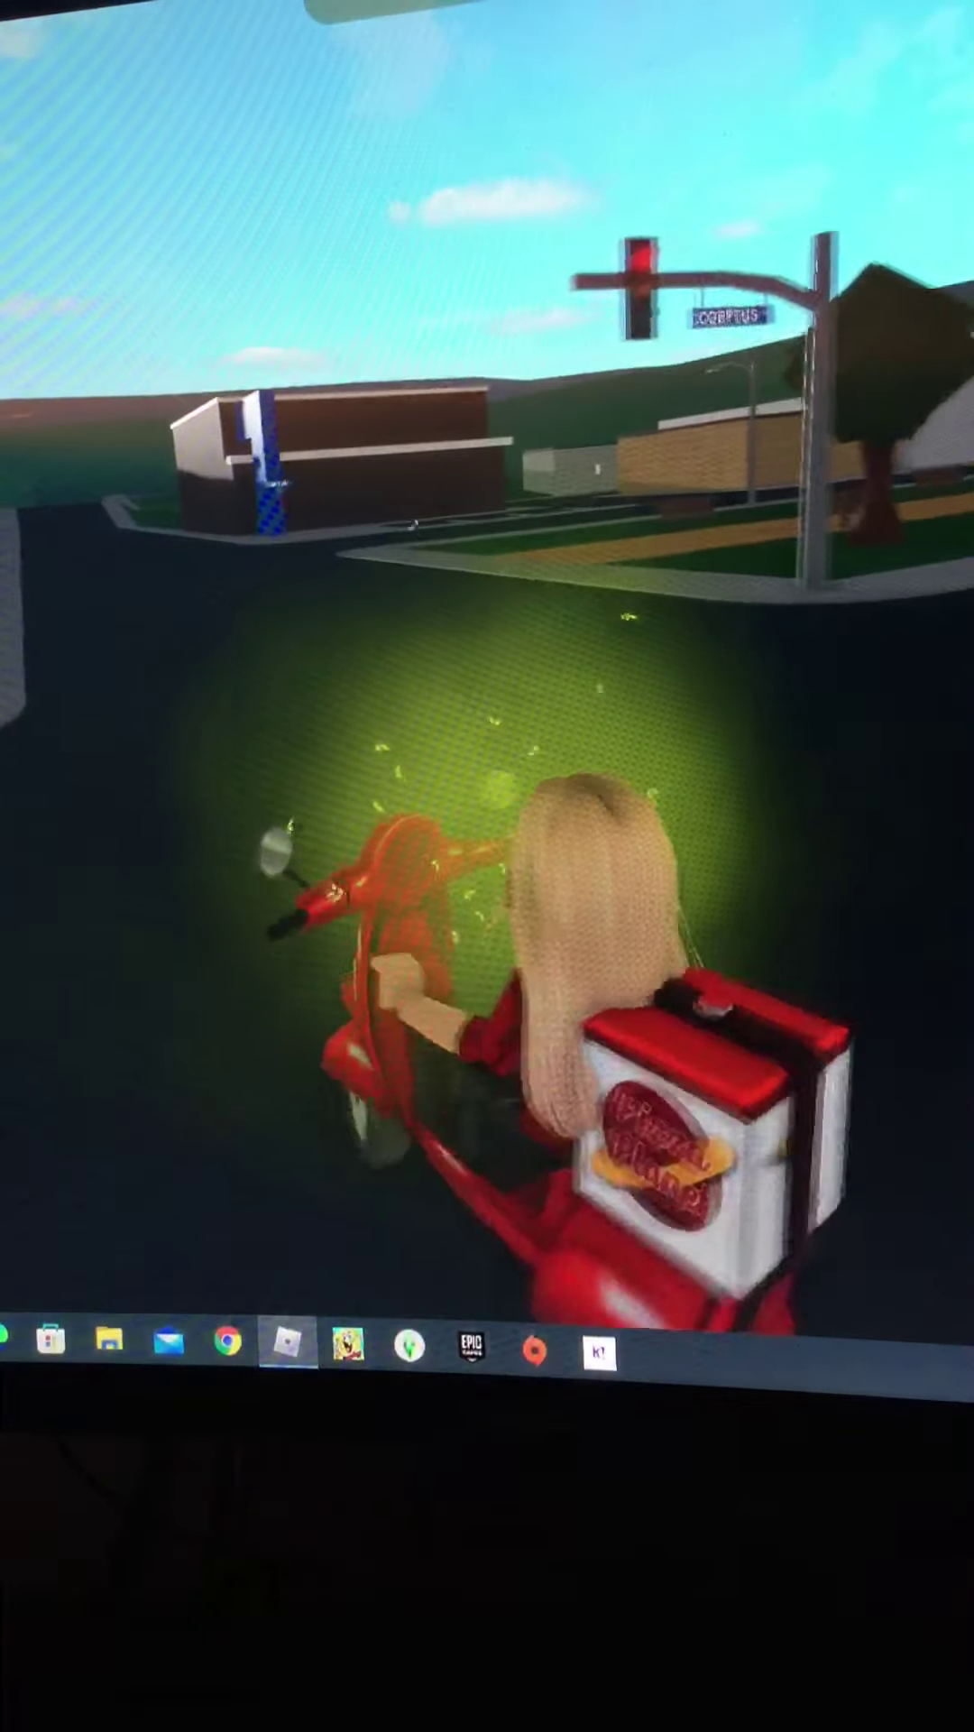
pyautogui.press('d')
# Step: Ride through the traffic-light intersection to the counter and take a Pizza Planet box
pyautogui.press('w')
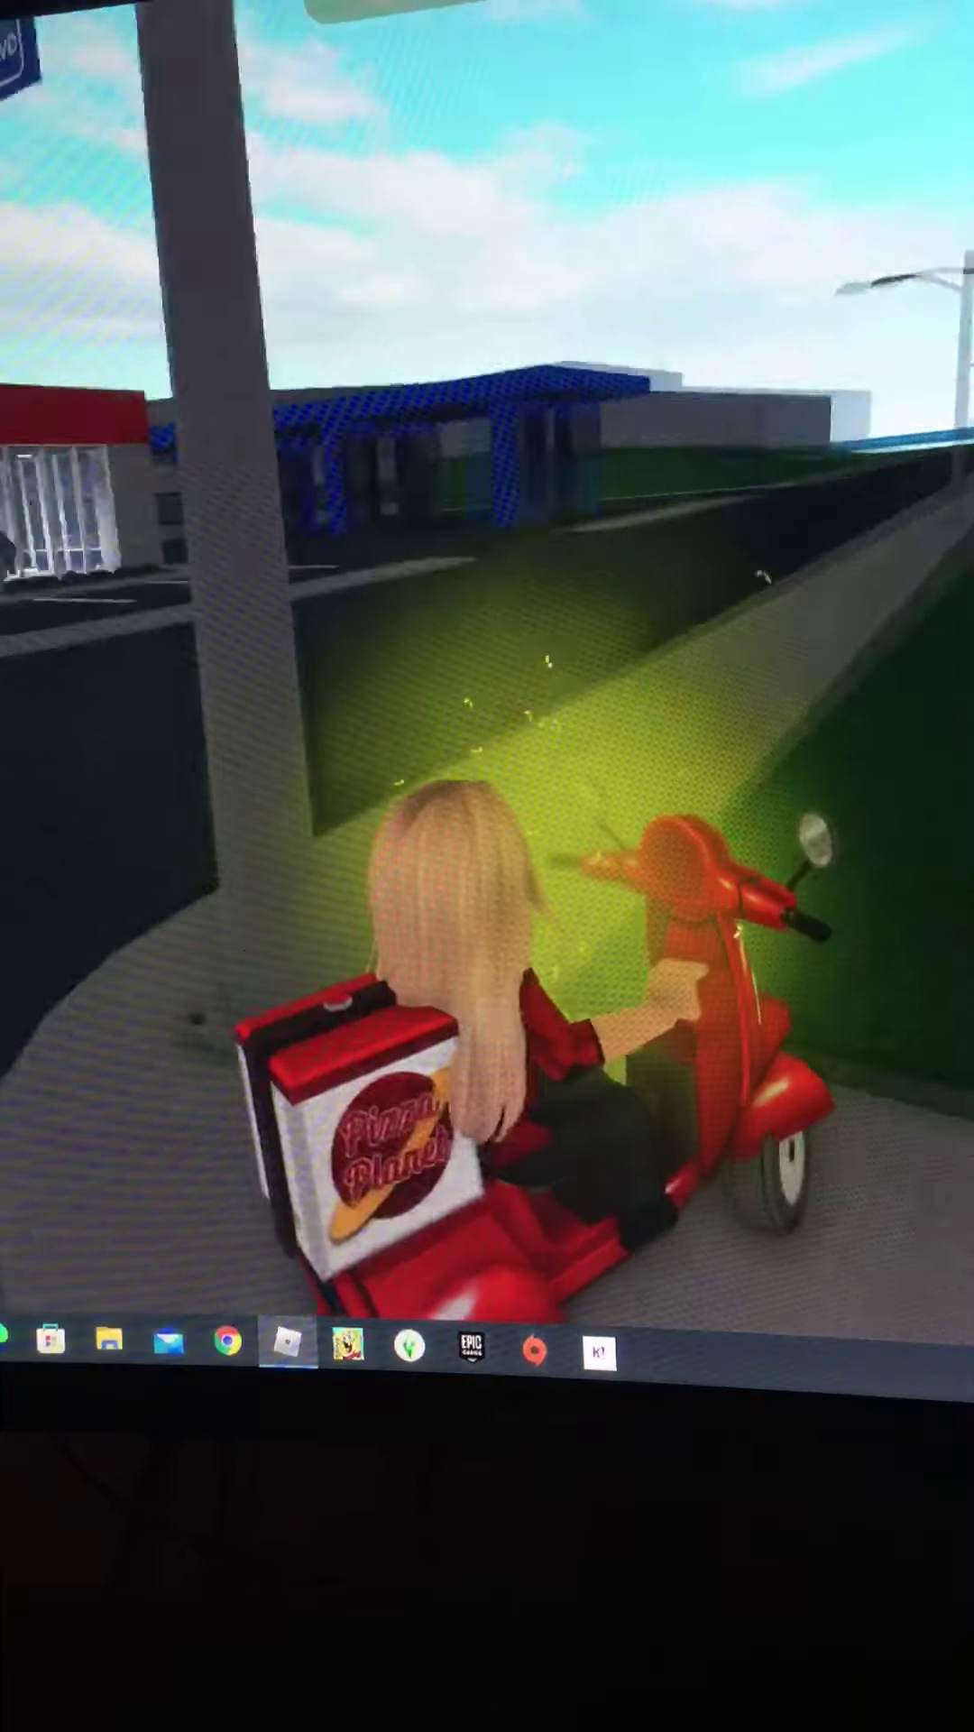
pyautogui.press('a')
pyautogui.press('w')
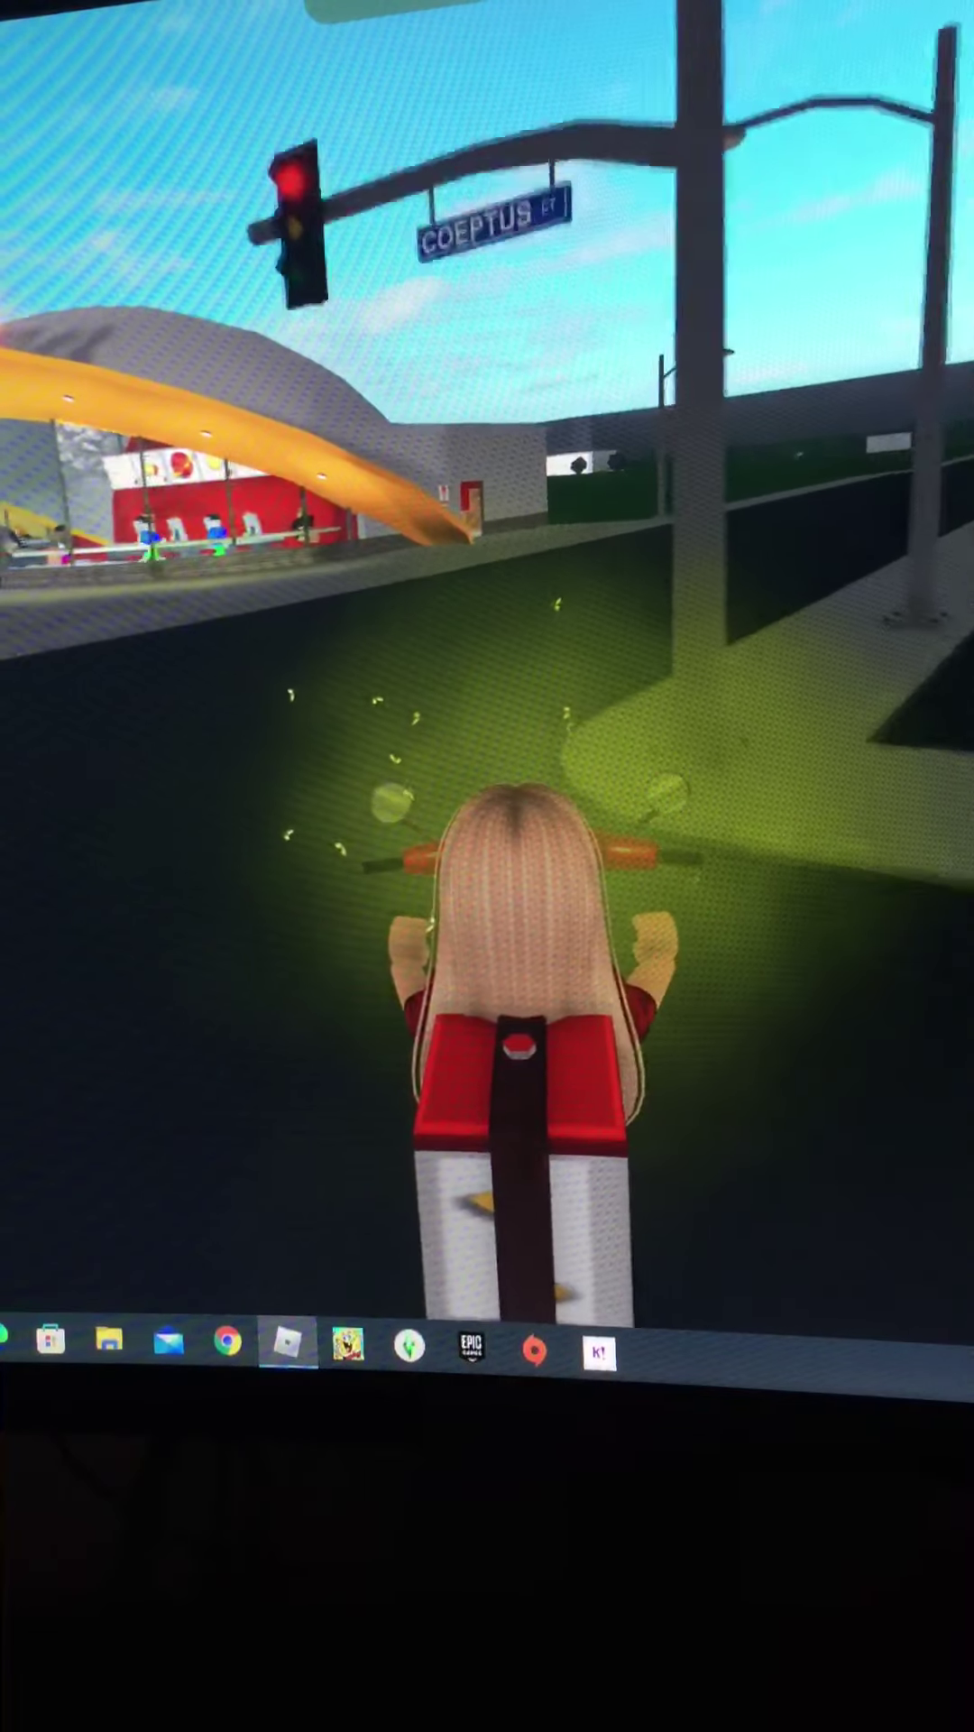
pyautogui.press('w')
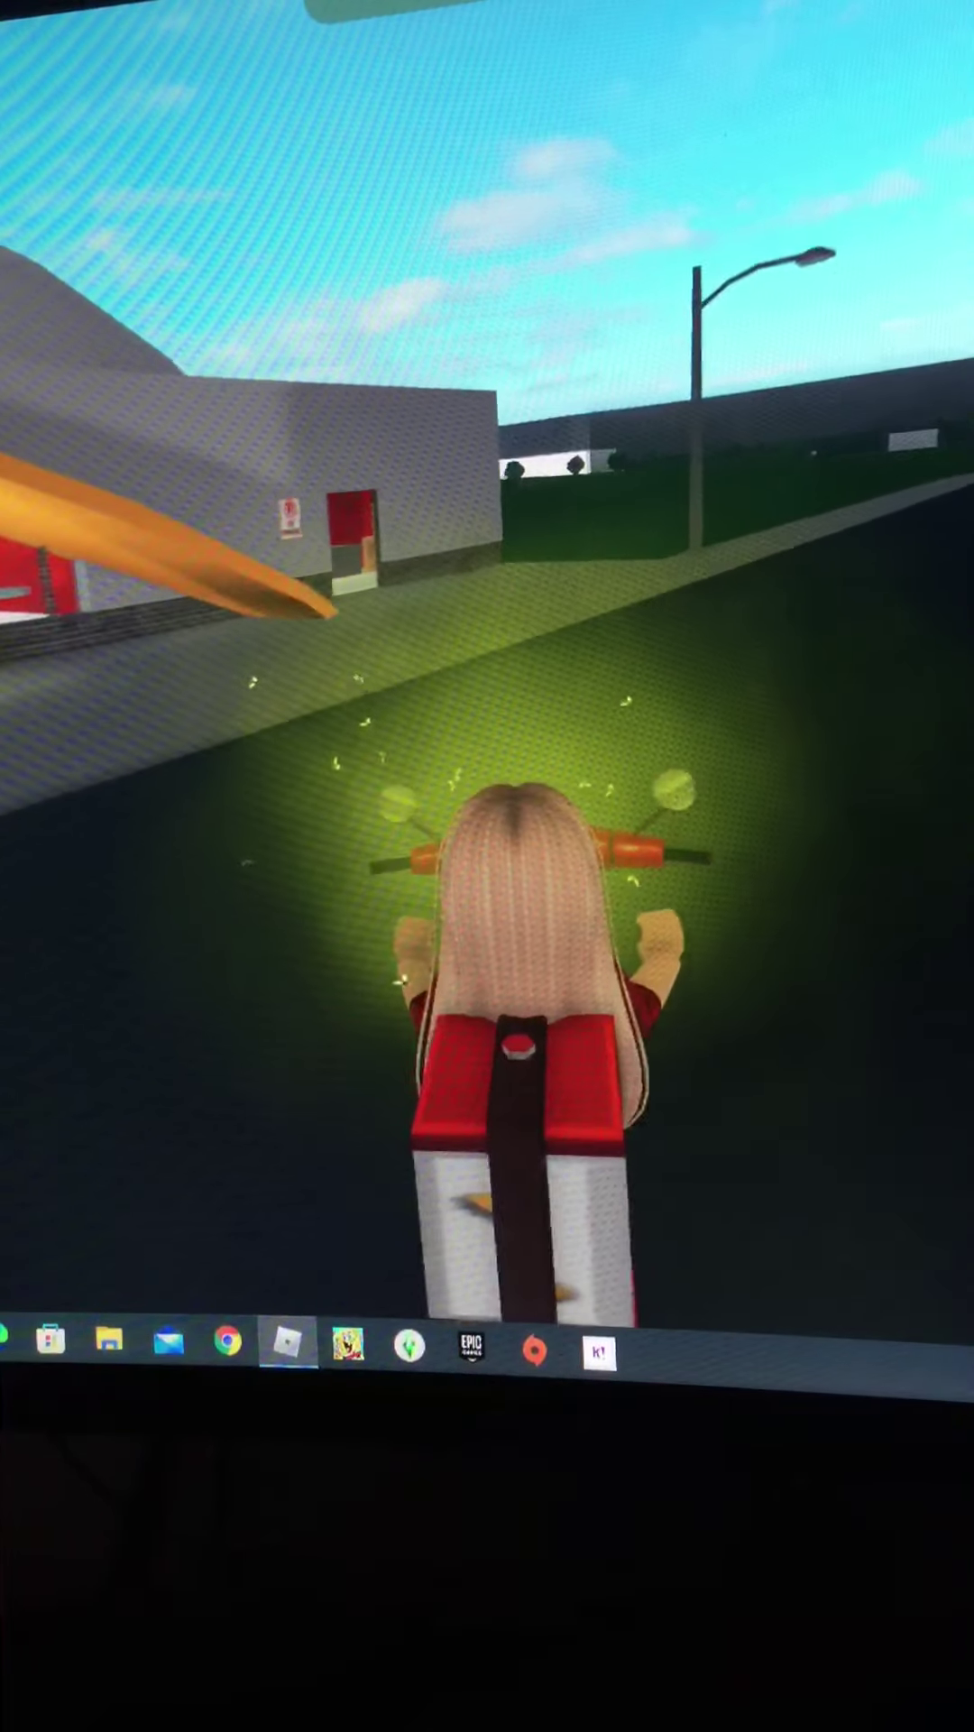
pyautogui.press('w')
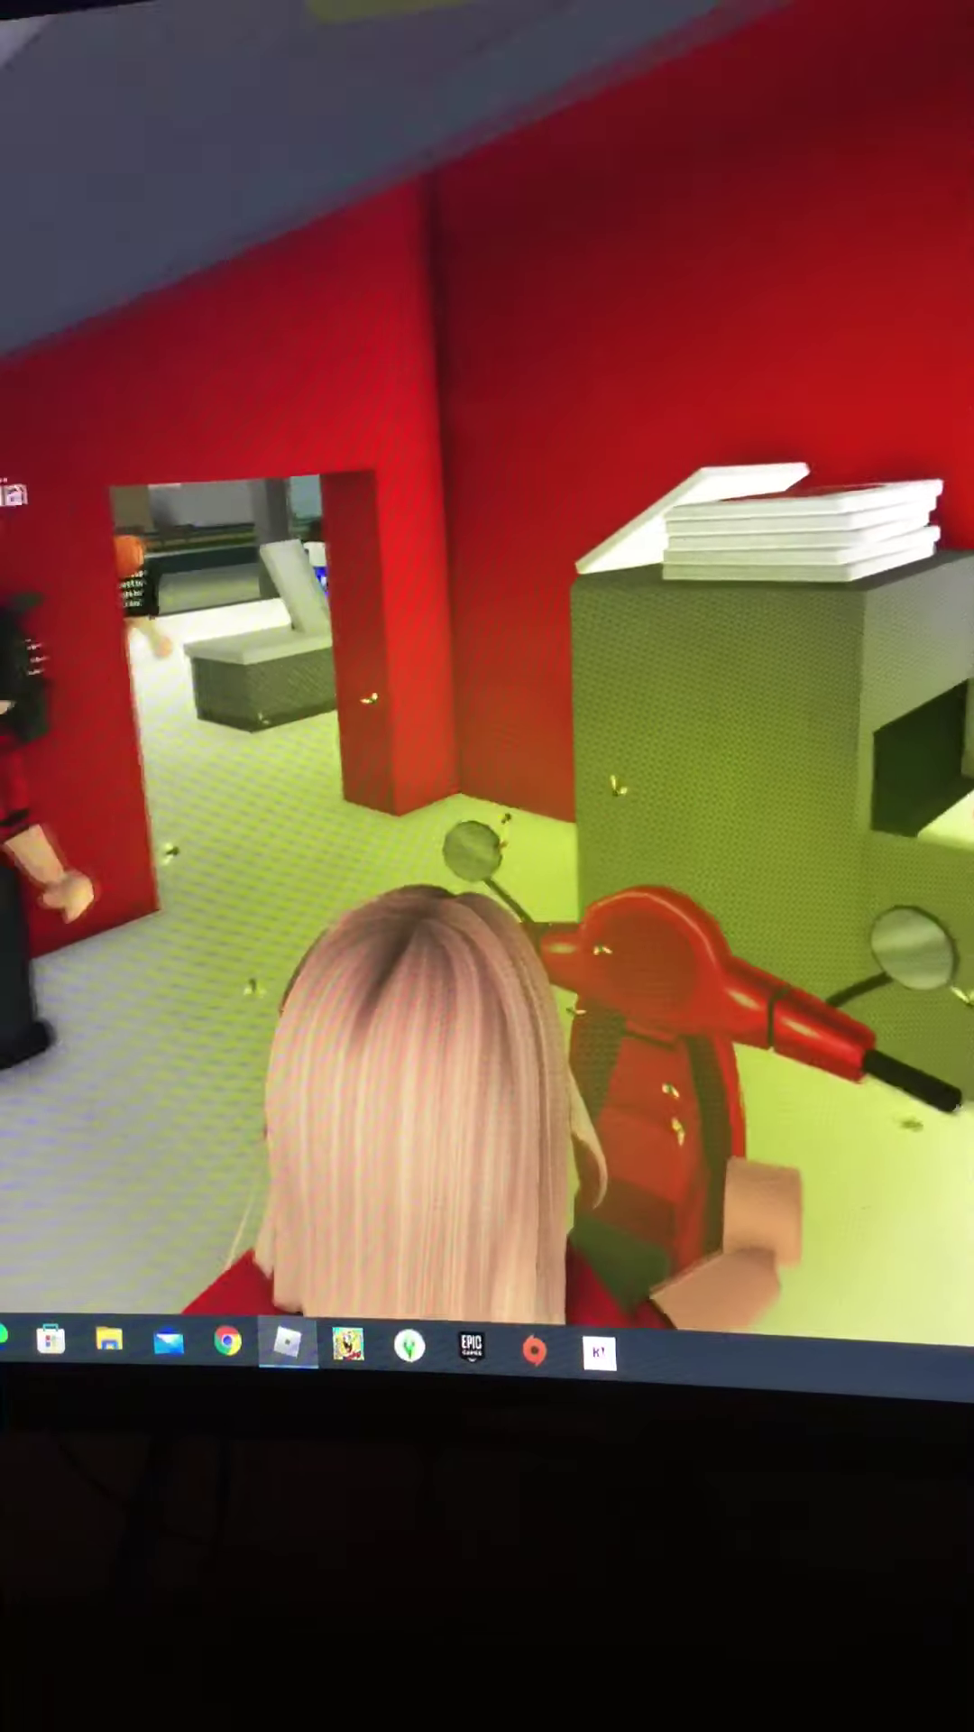
pyautogui.press('w')
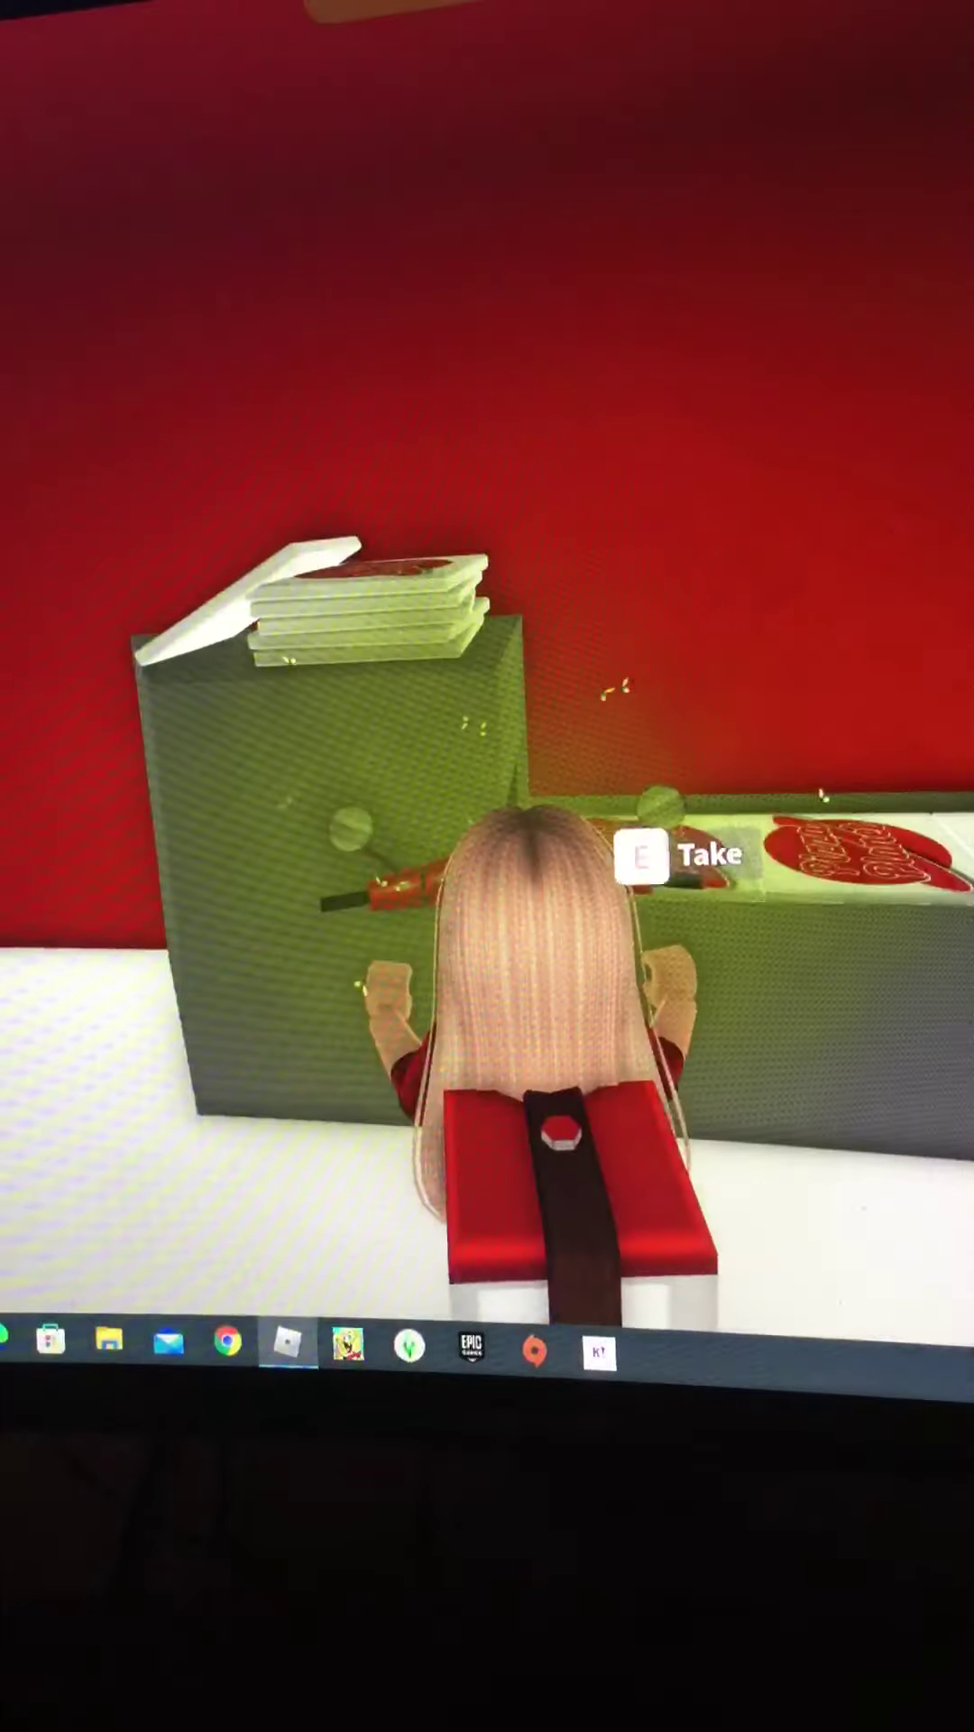
pyautogui.press('e')
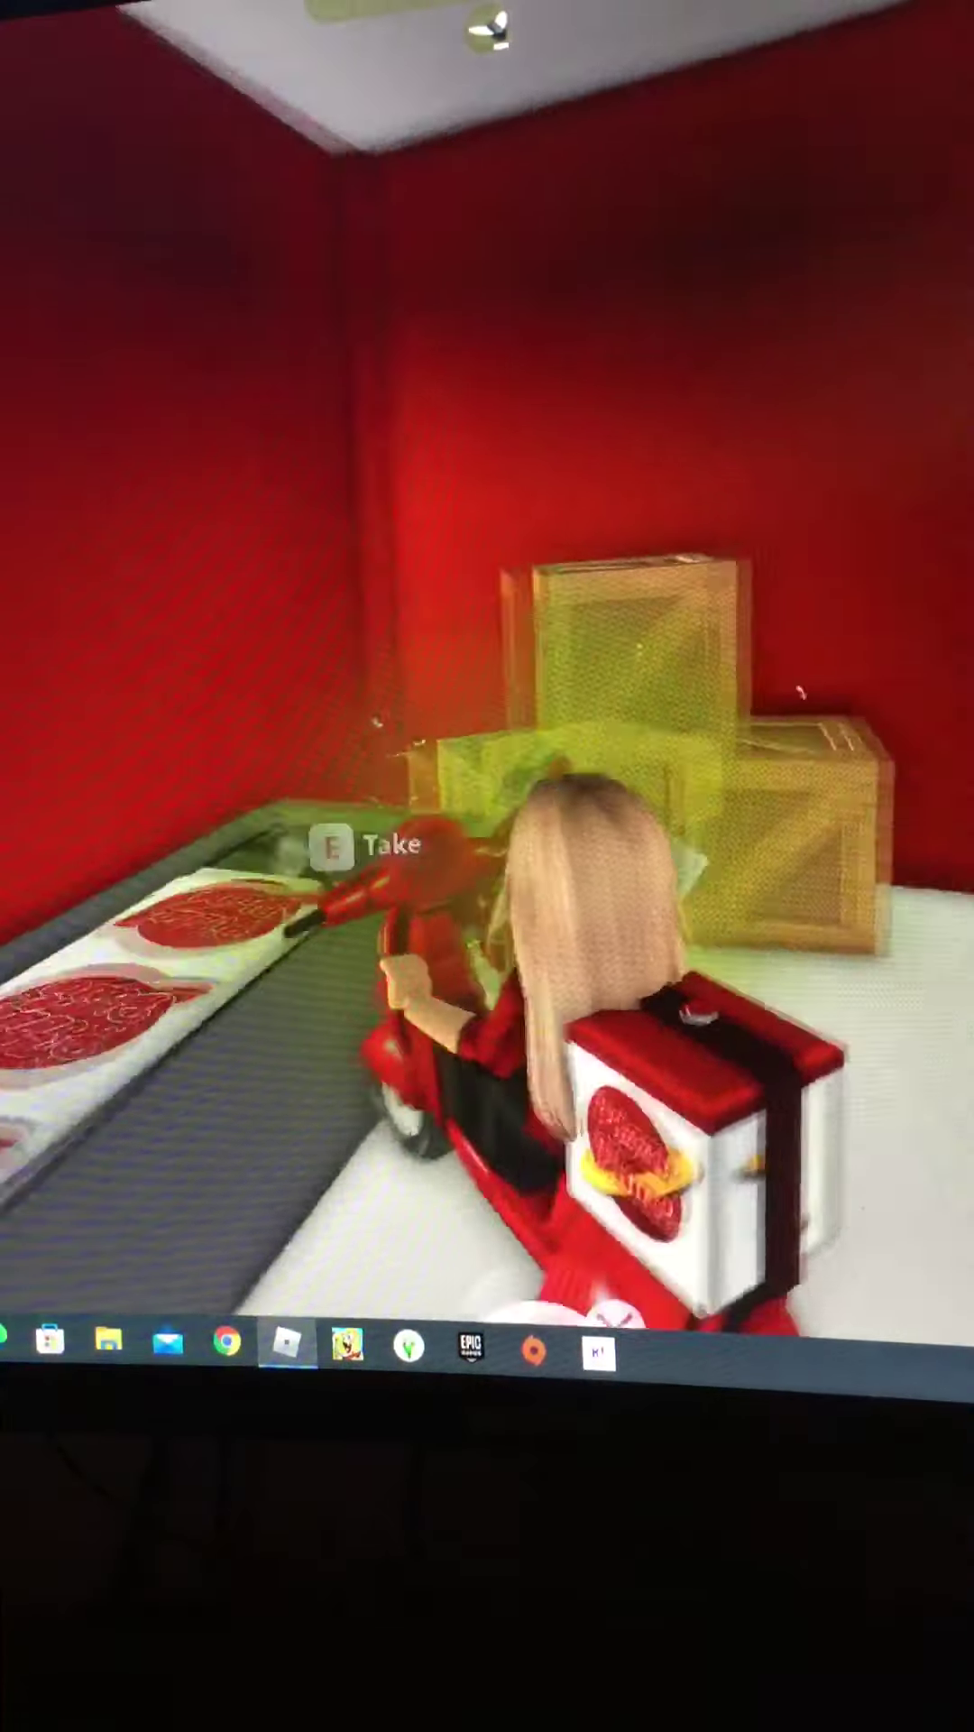
pyautogui.press('e')
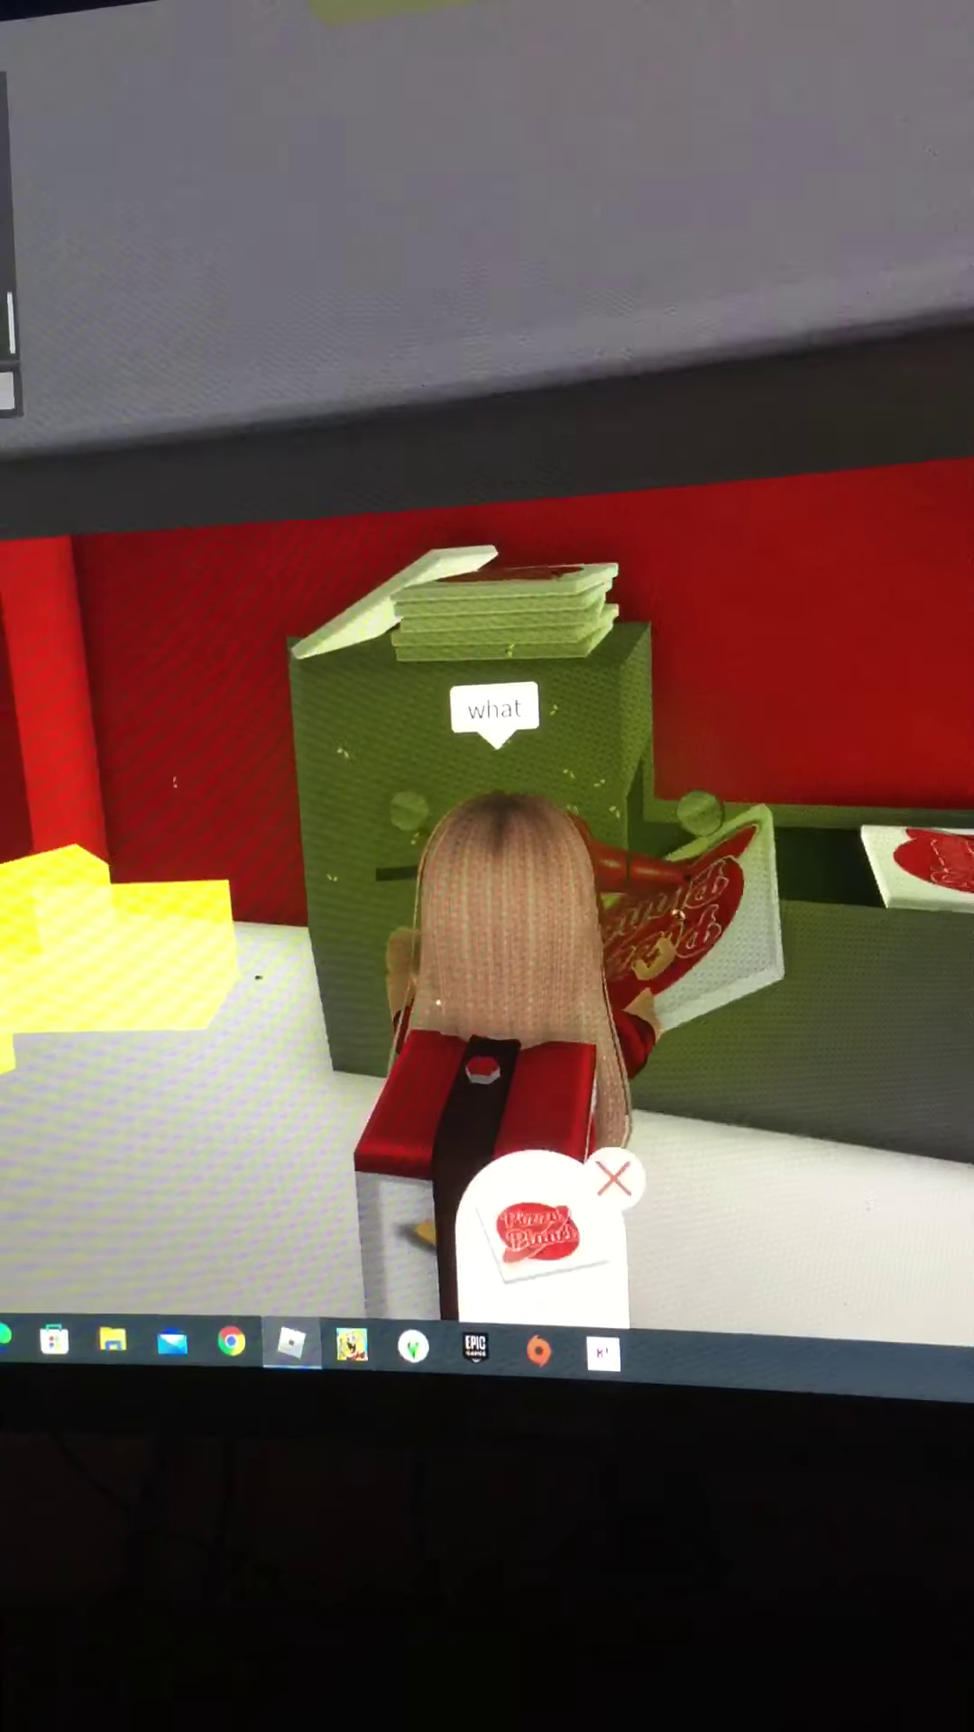
# Step: Drive the scooter down the street to a stop and orbit the camera
pyautogui.press('s')
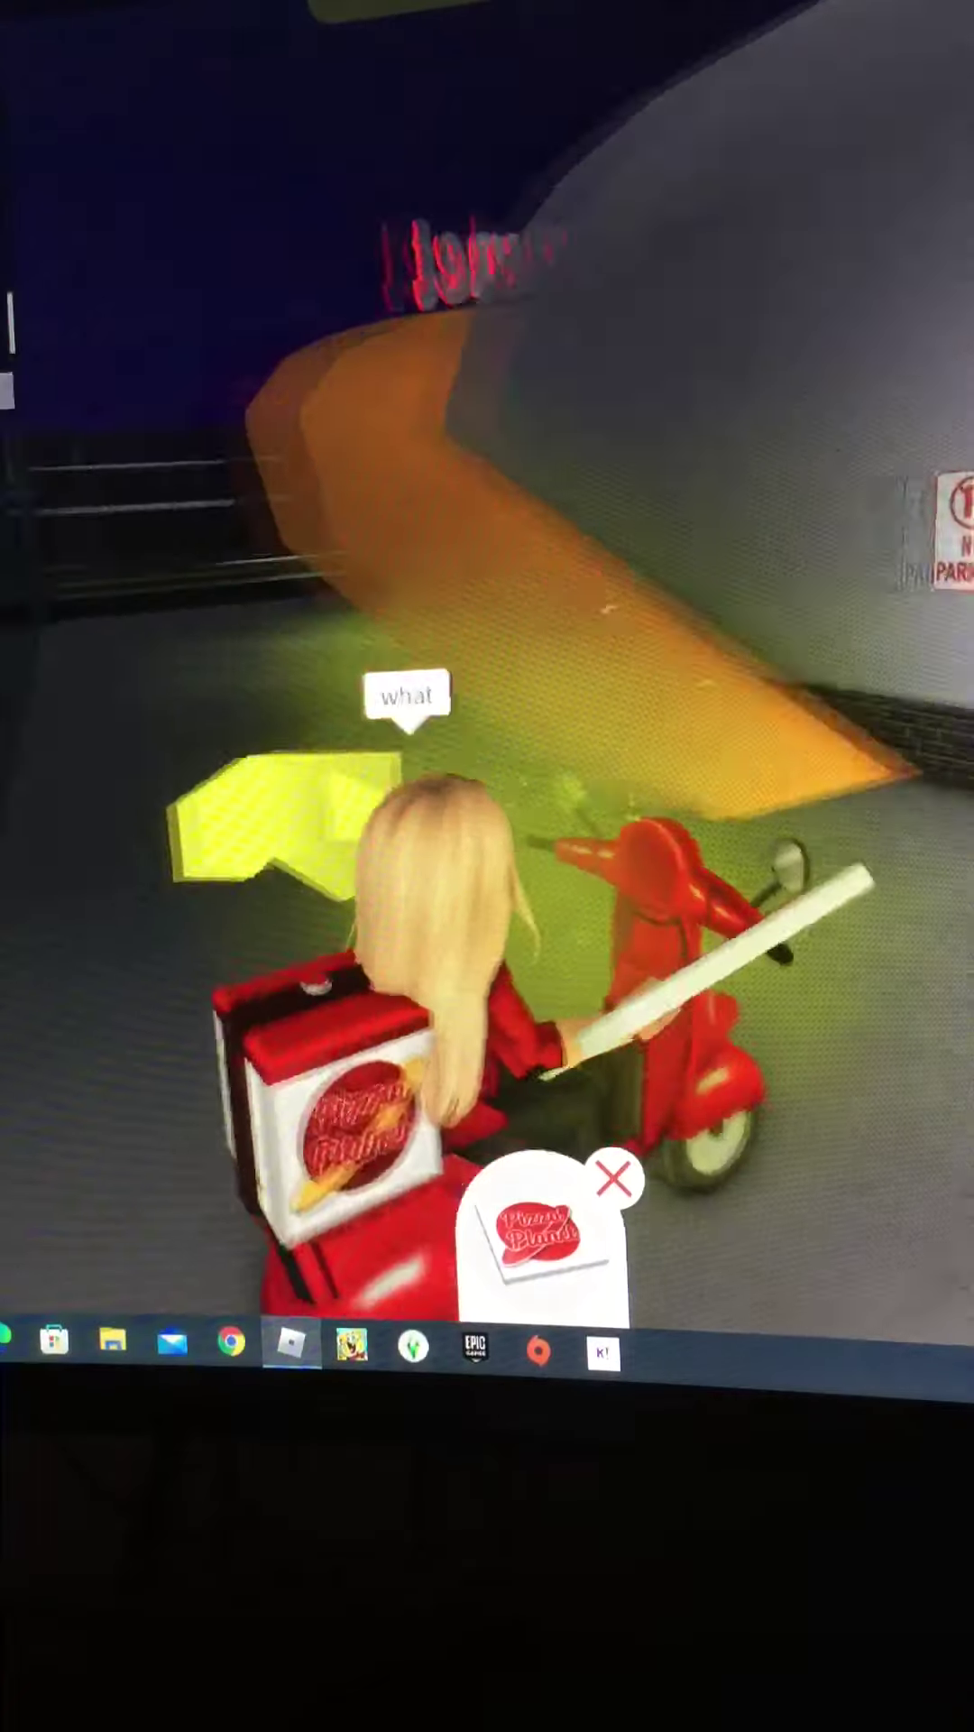
pyautogui.press('w')
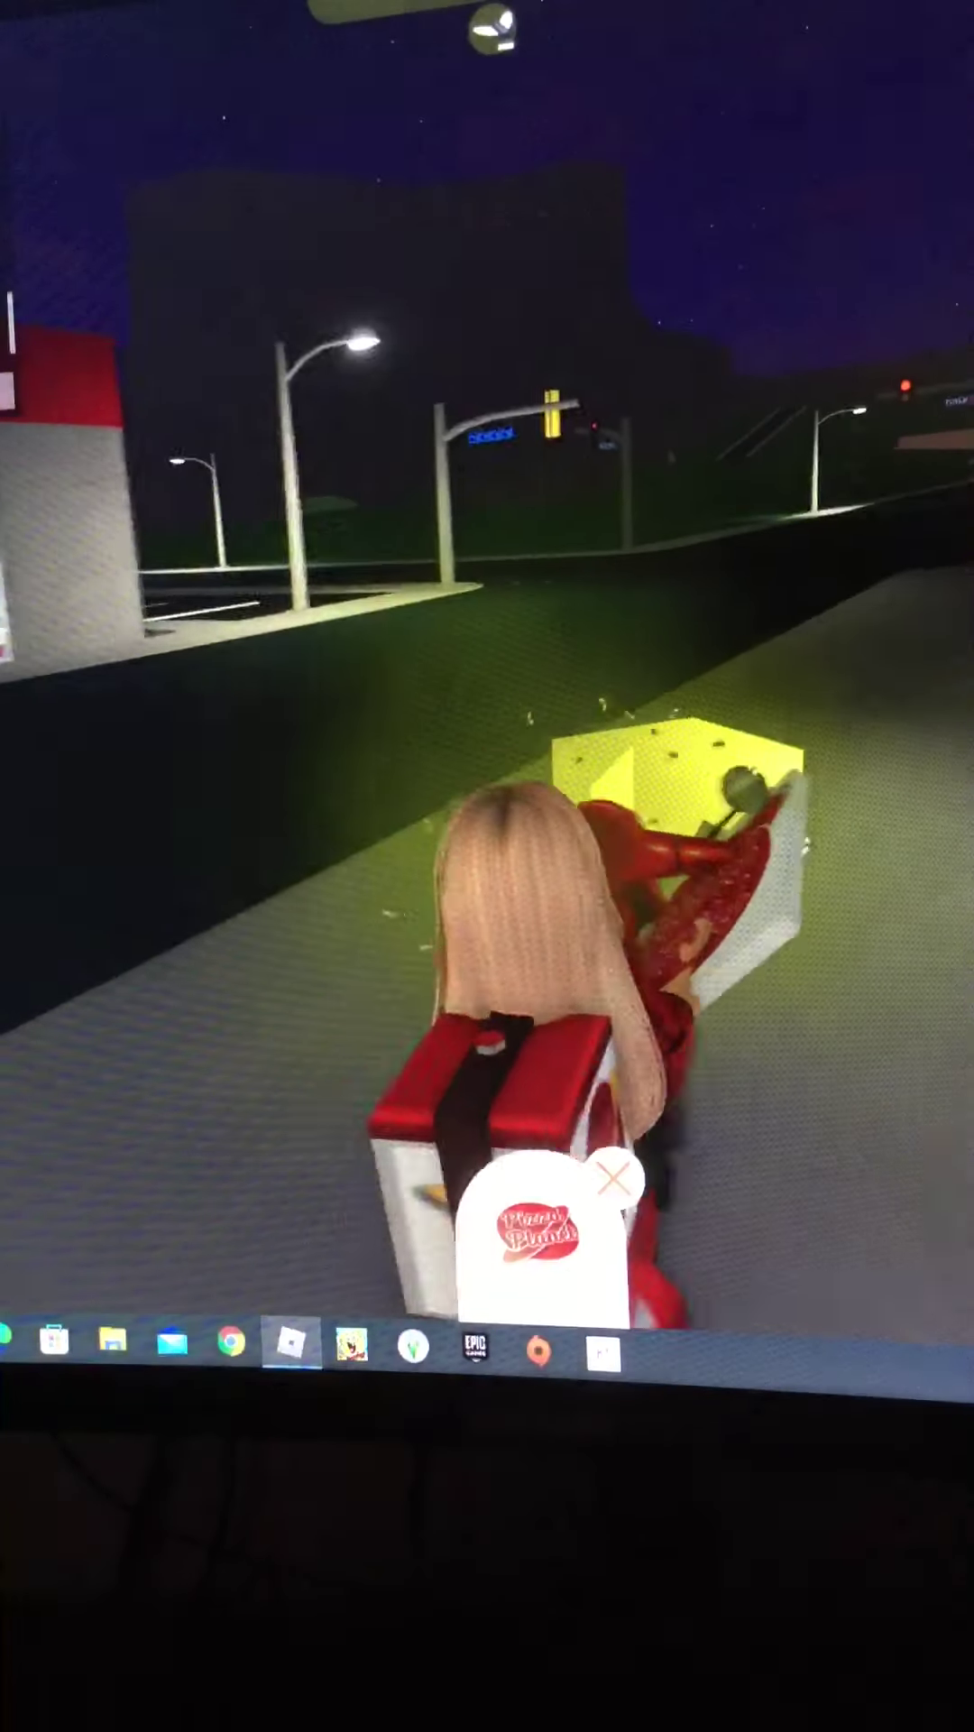
pyautogui.press('w')
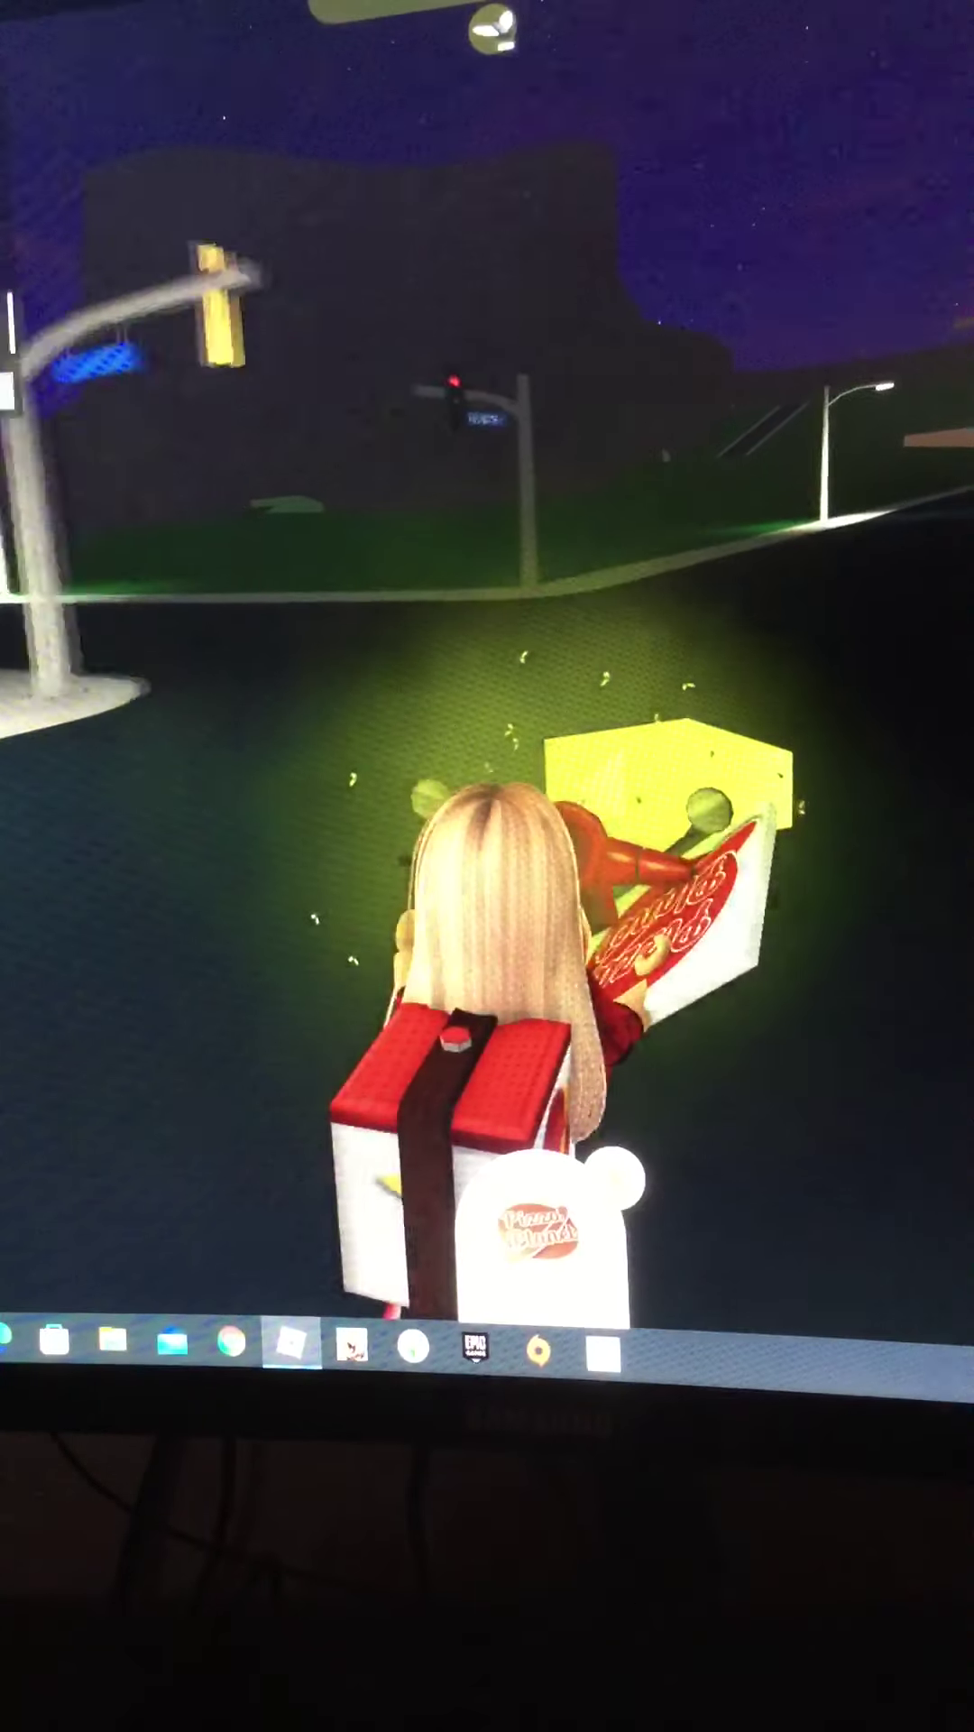
pyautogui.press('w')
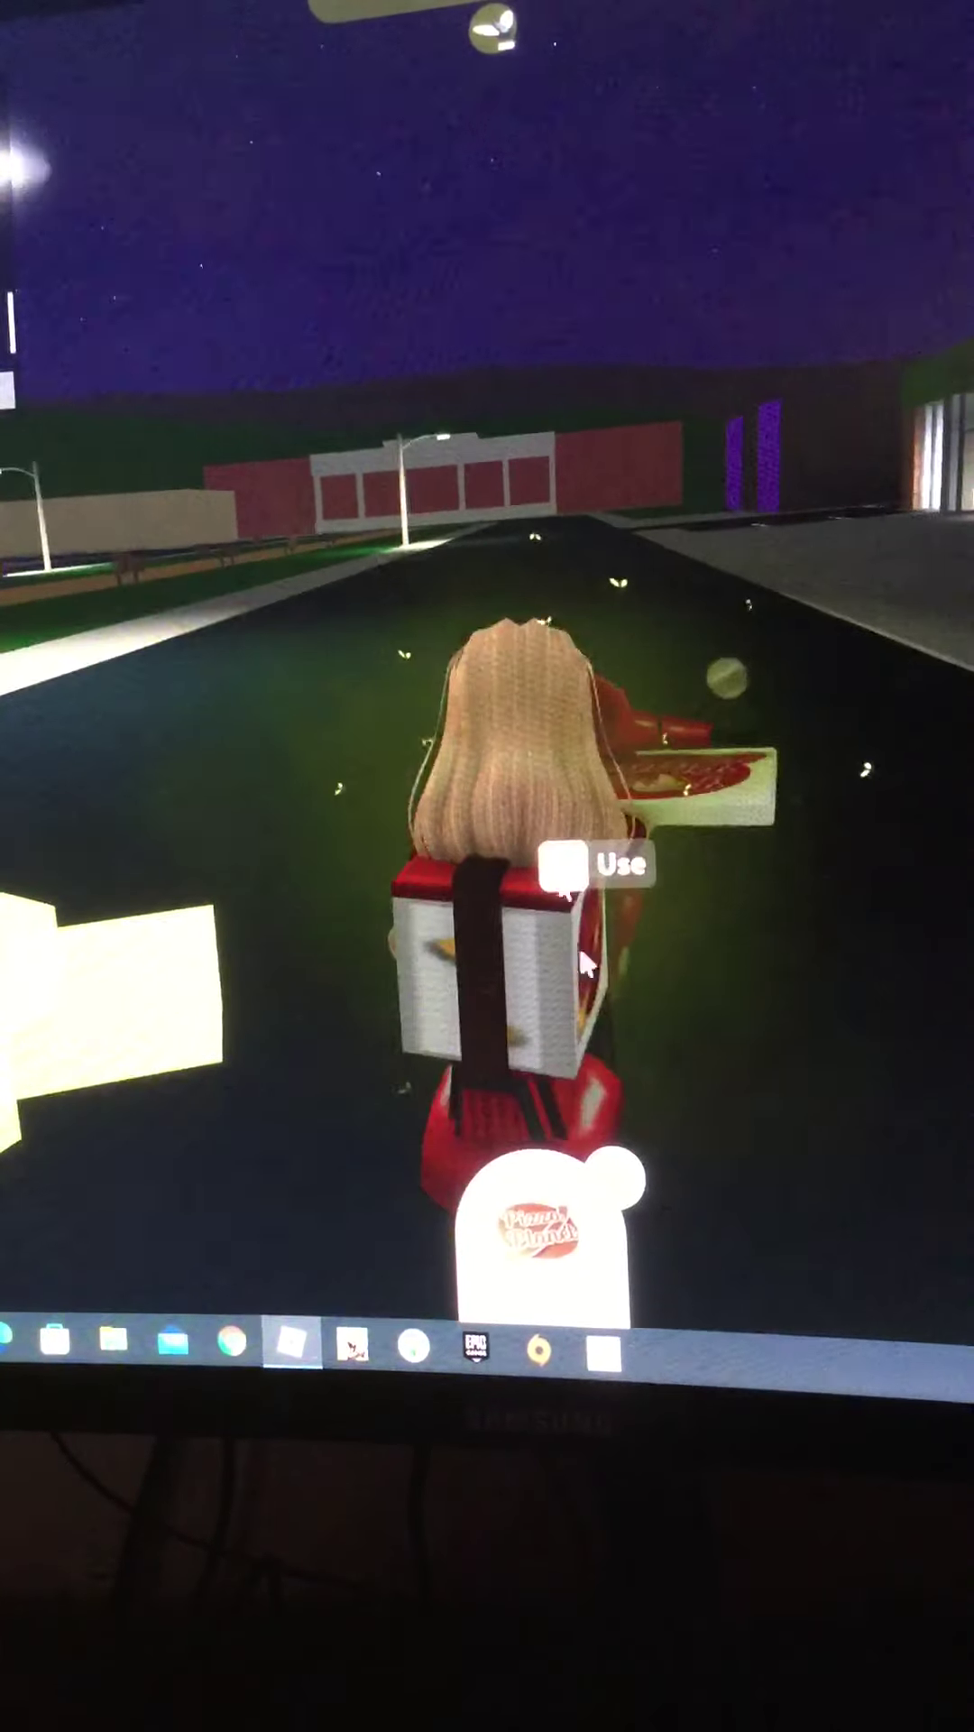
pyautogui.press('e')
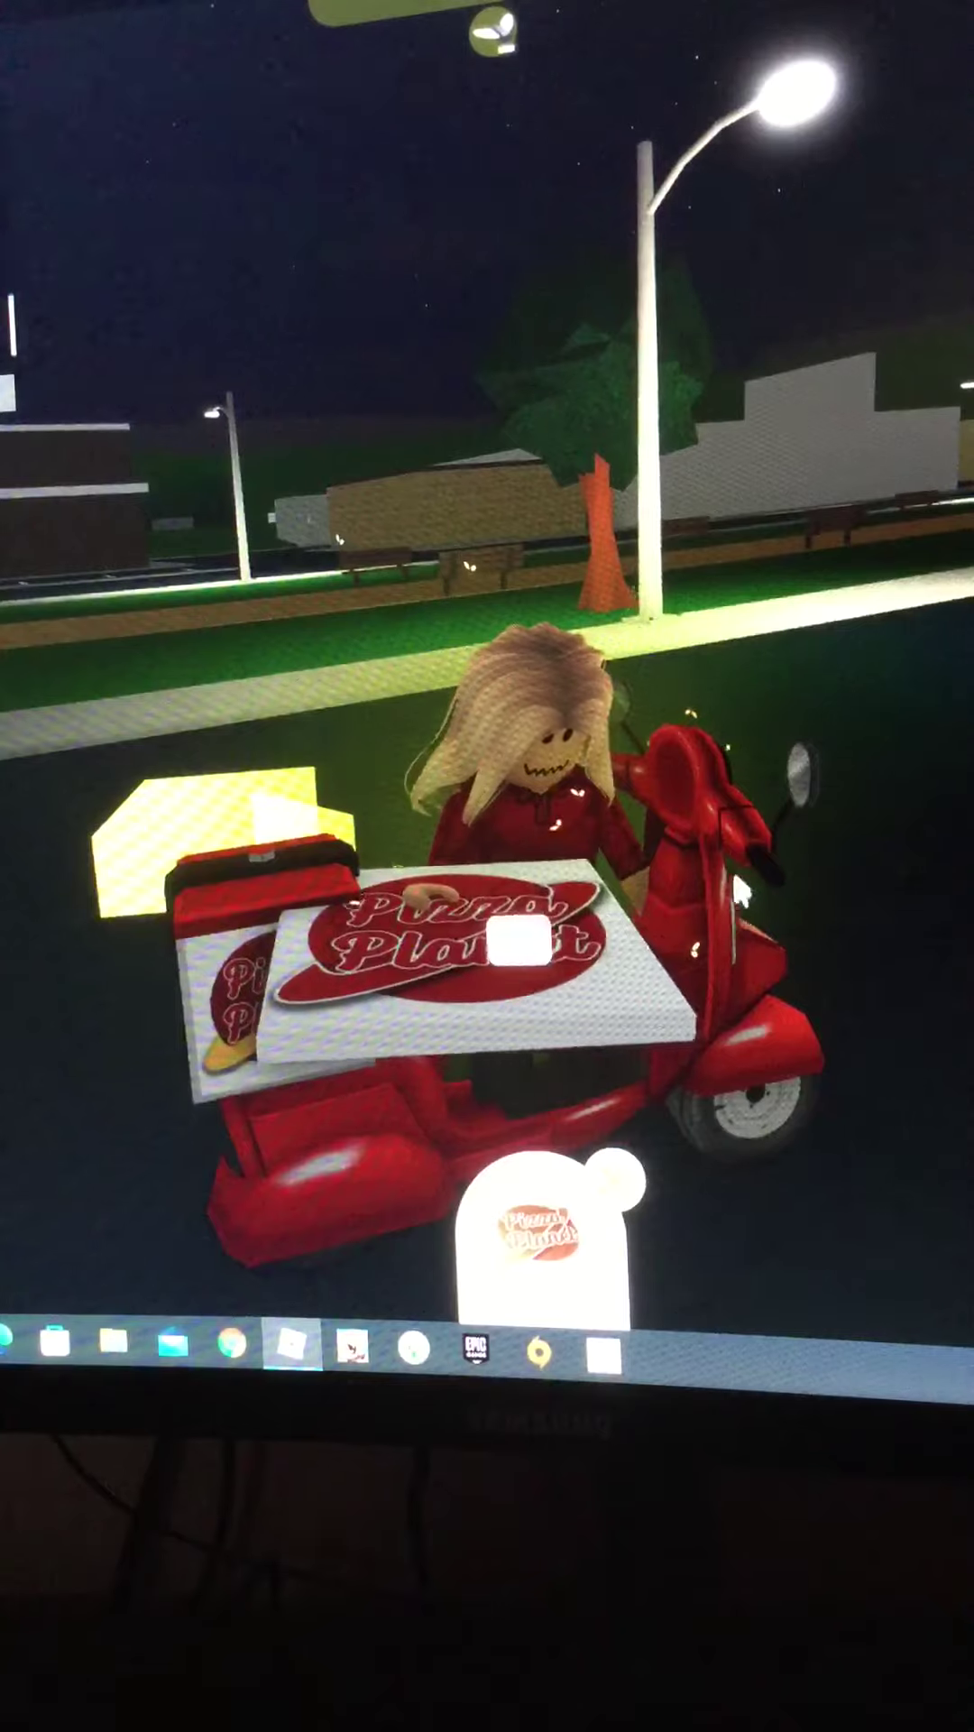
pyautogui.moveTo(718, 938); pyautogui.dragTo(589, 1102)
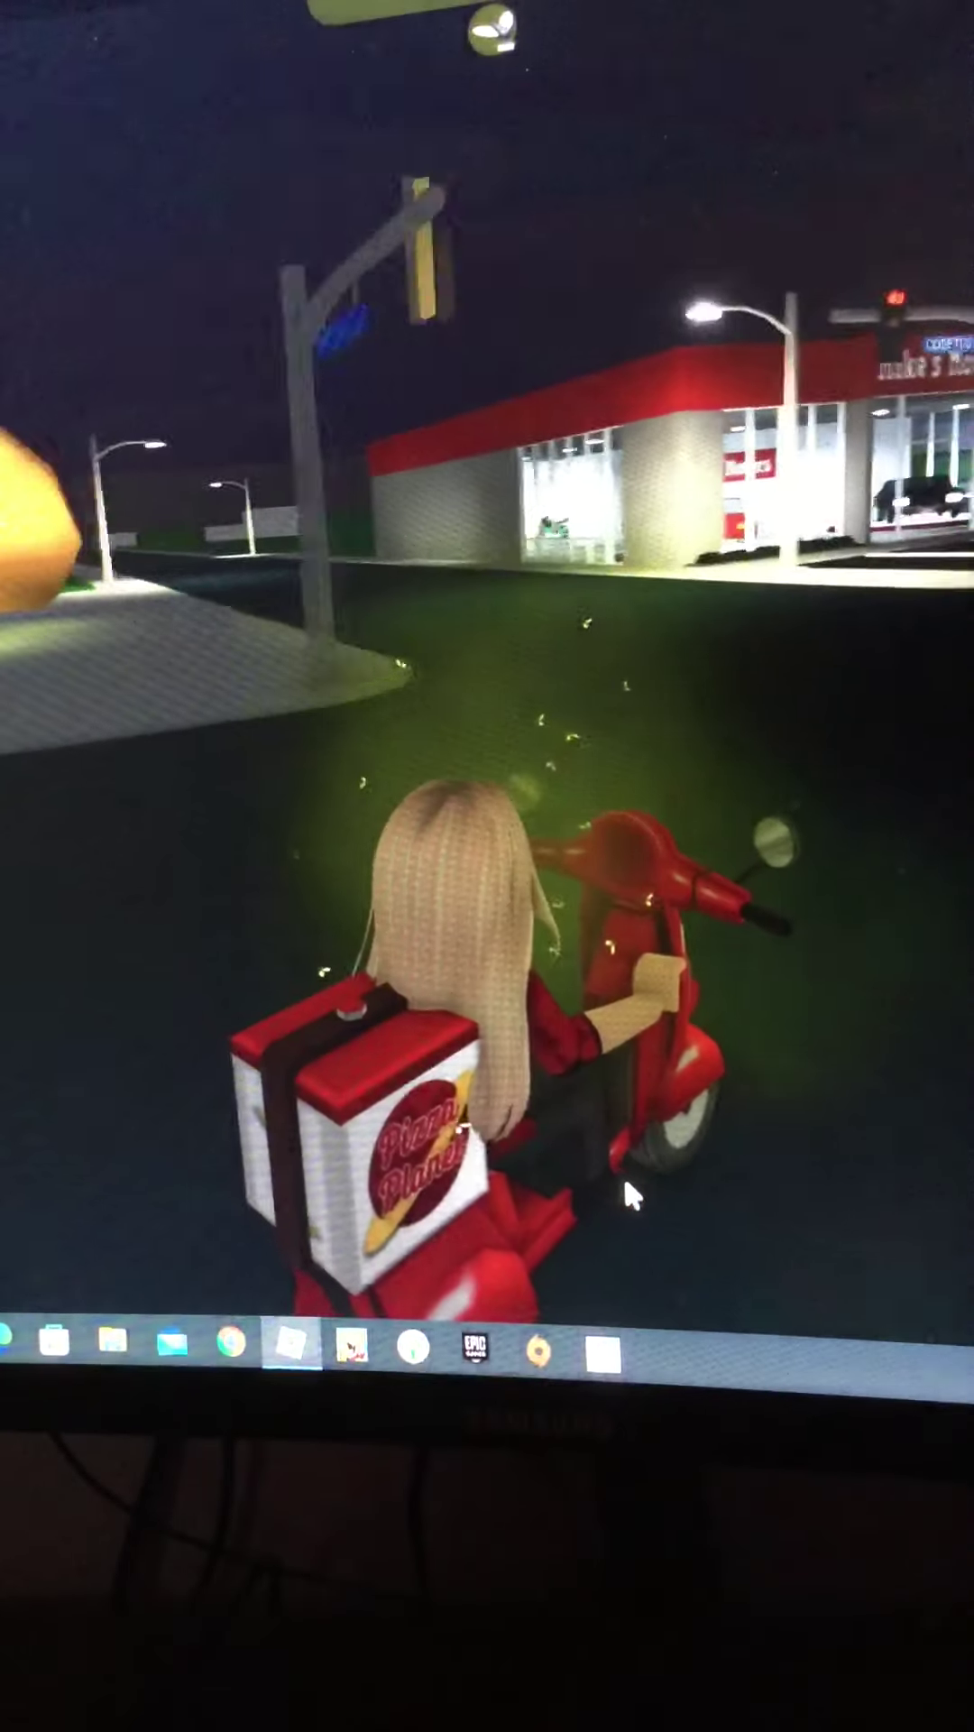
# Step: Drive past the store and street sign, then past the motors shop onto the dark road
pyautogui.press('w')
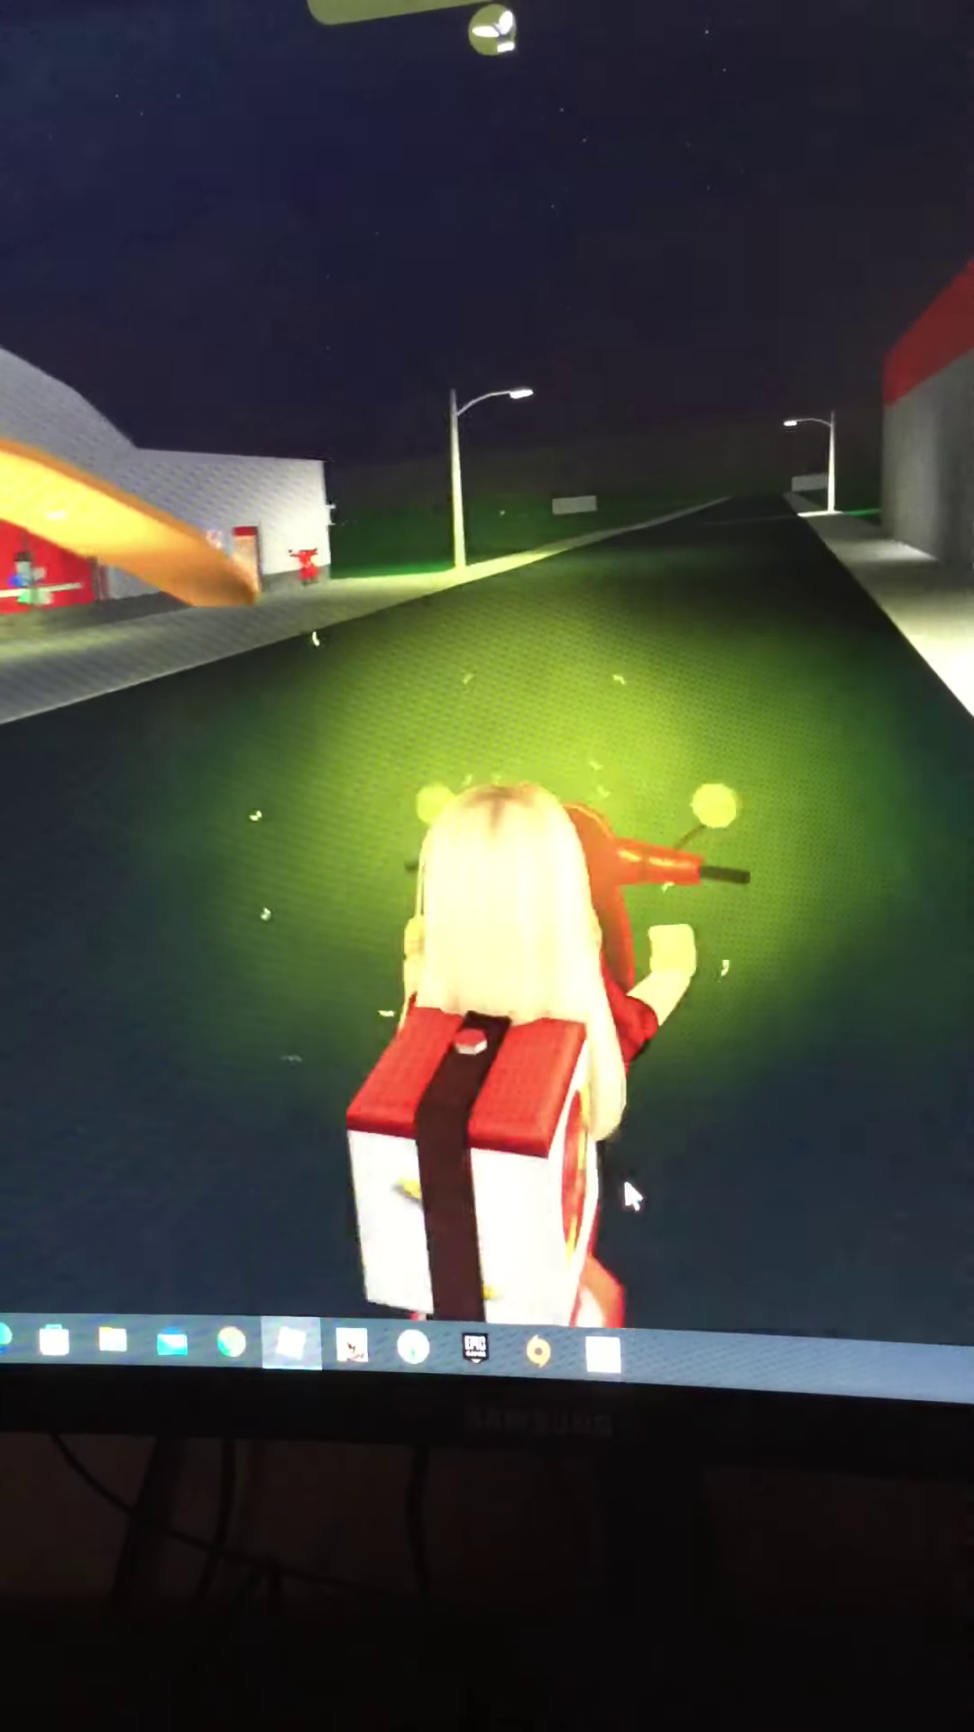
pyautogui.press('w')
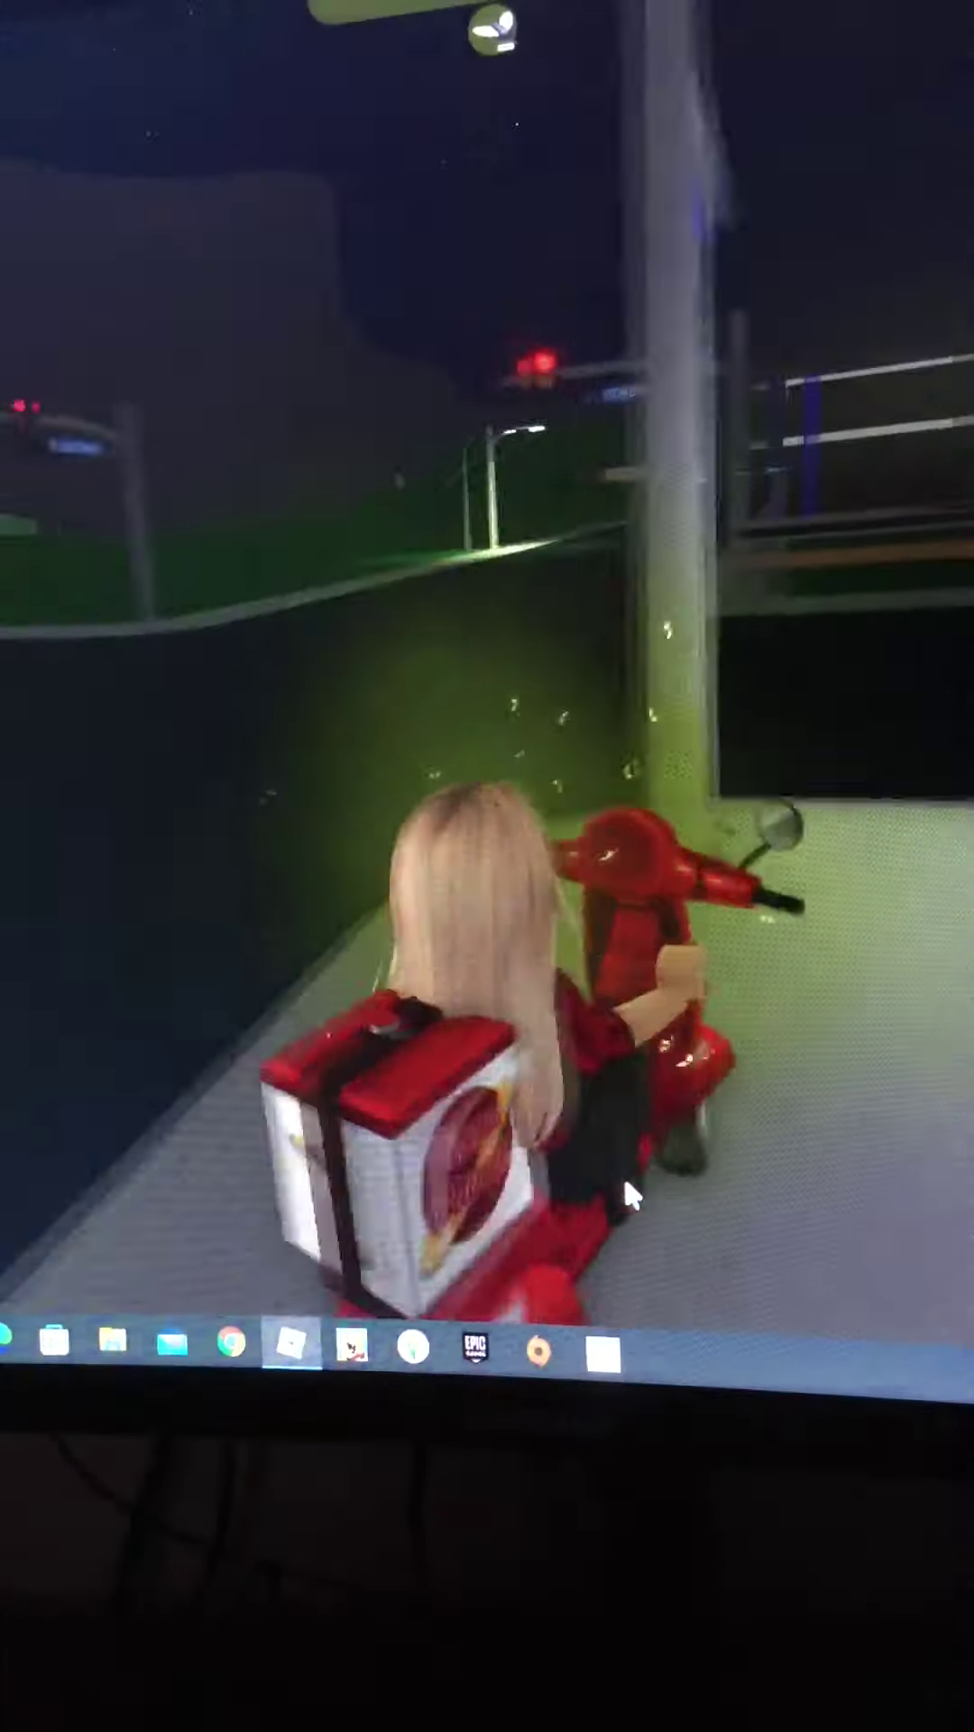
pyautogui.press('w')
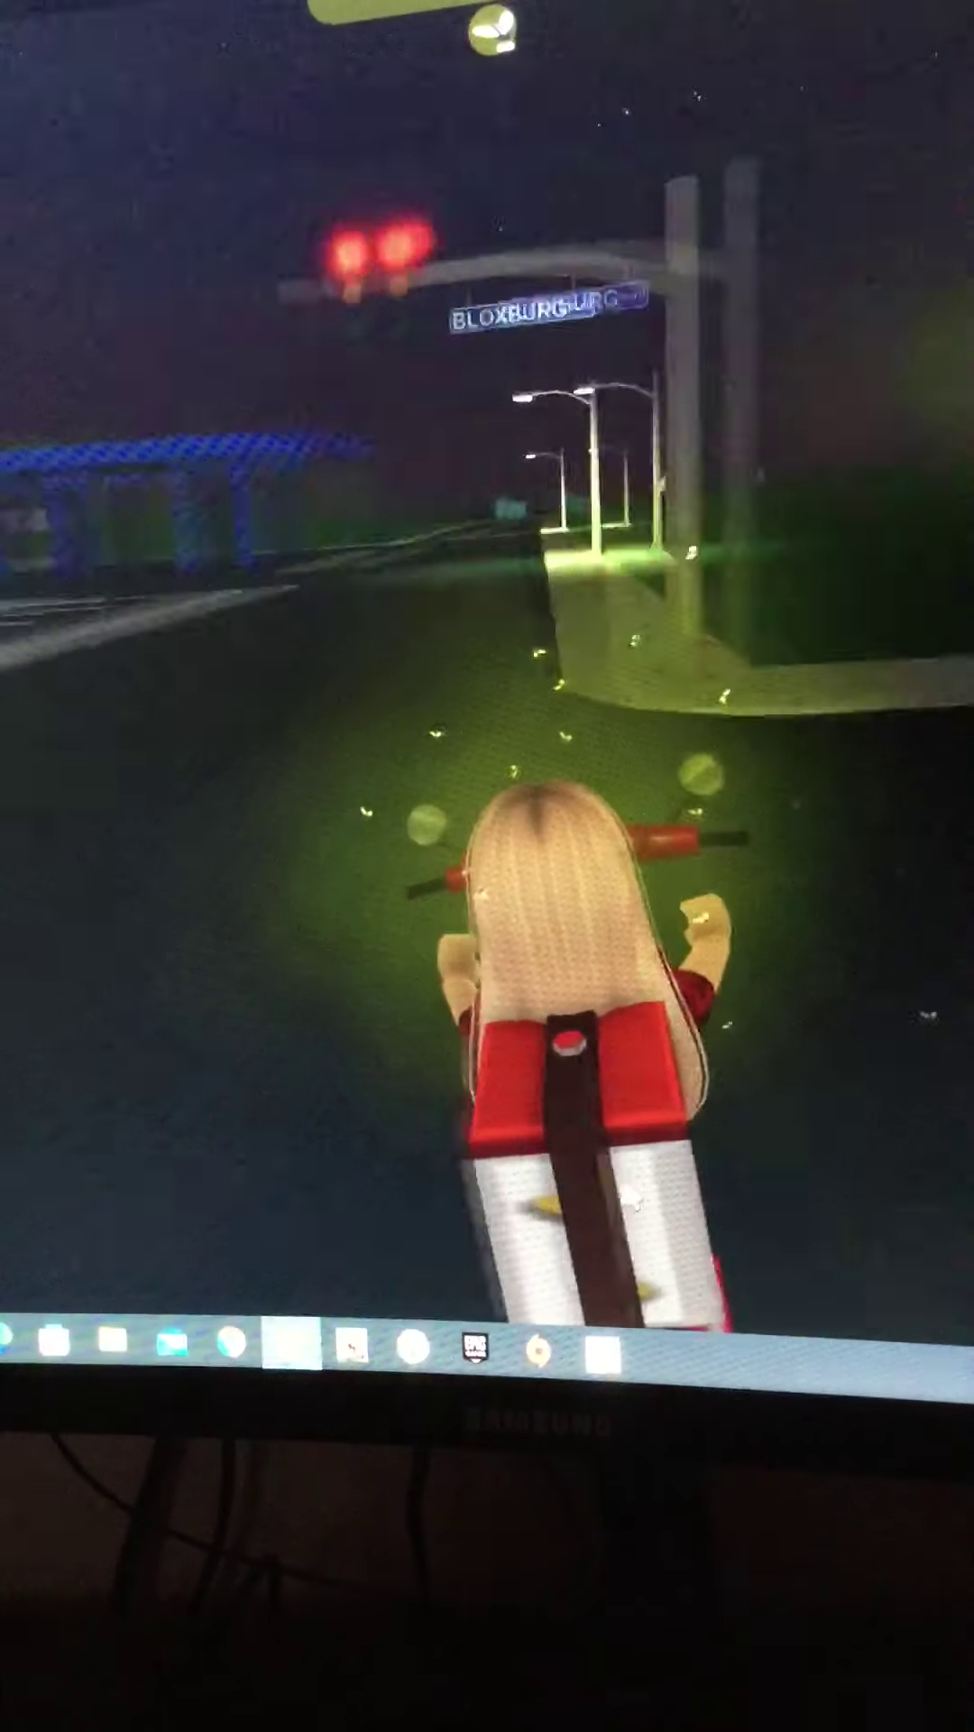
pyautogui.press('w')
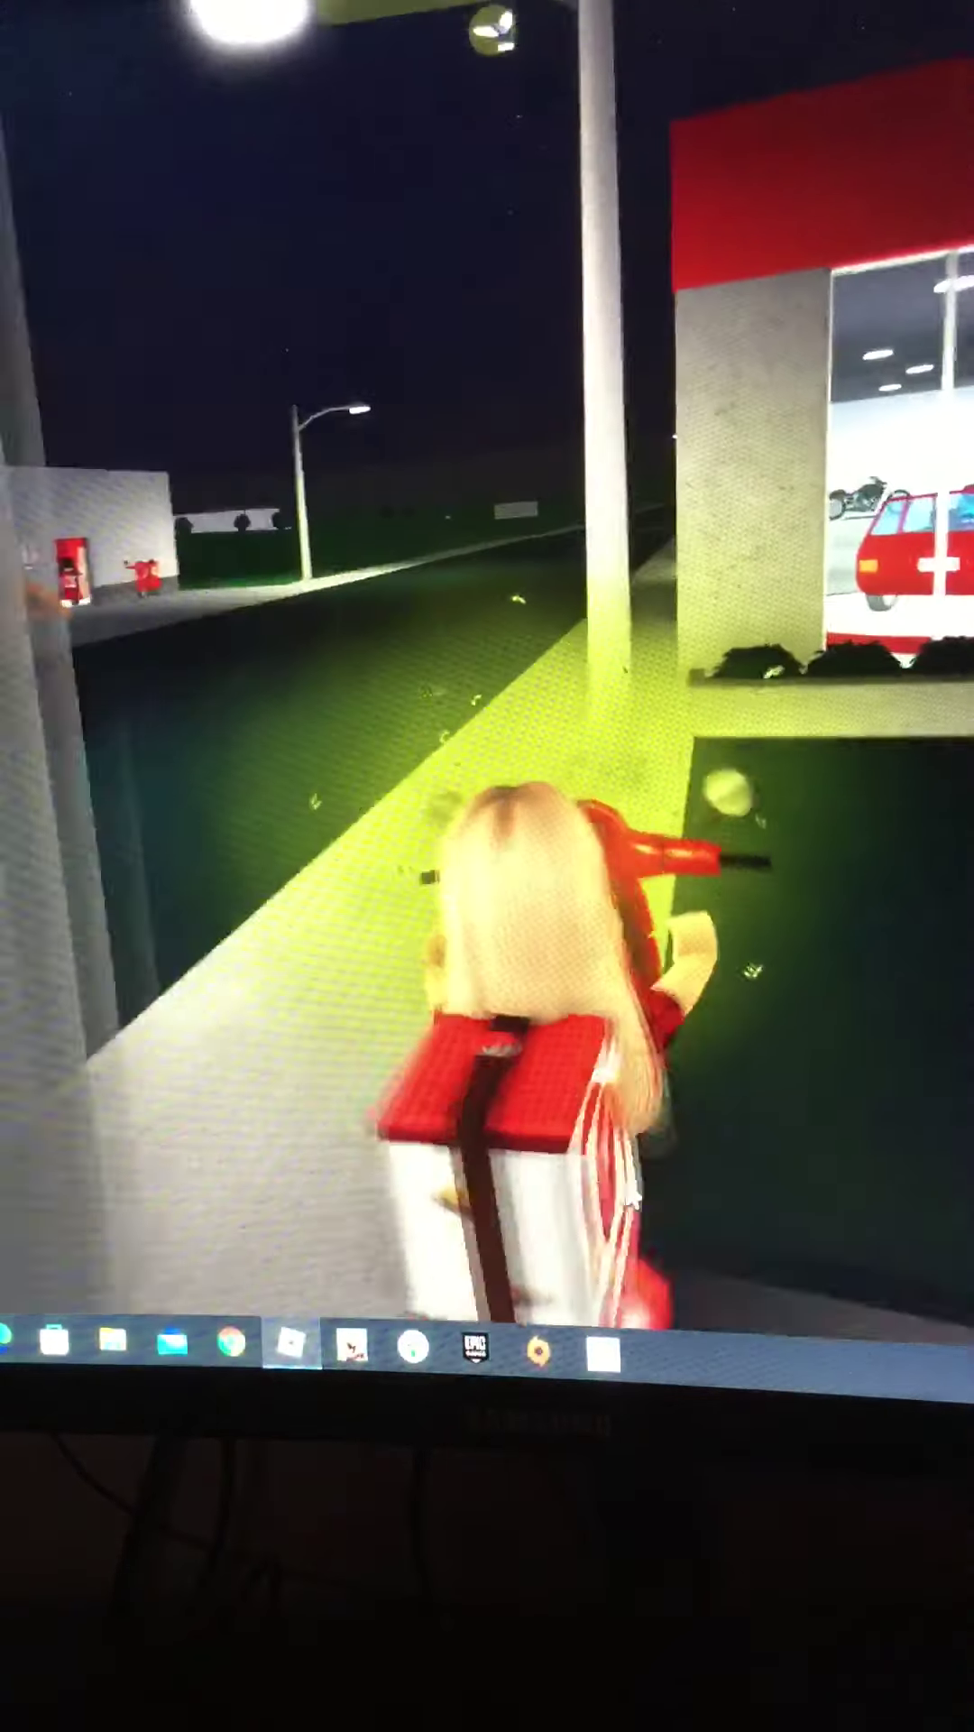
pyautogui.press('w')
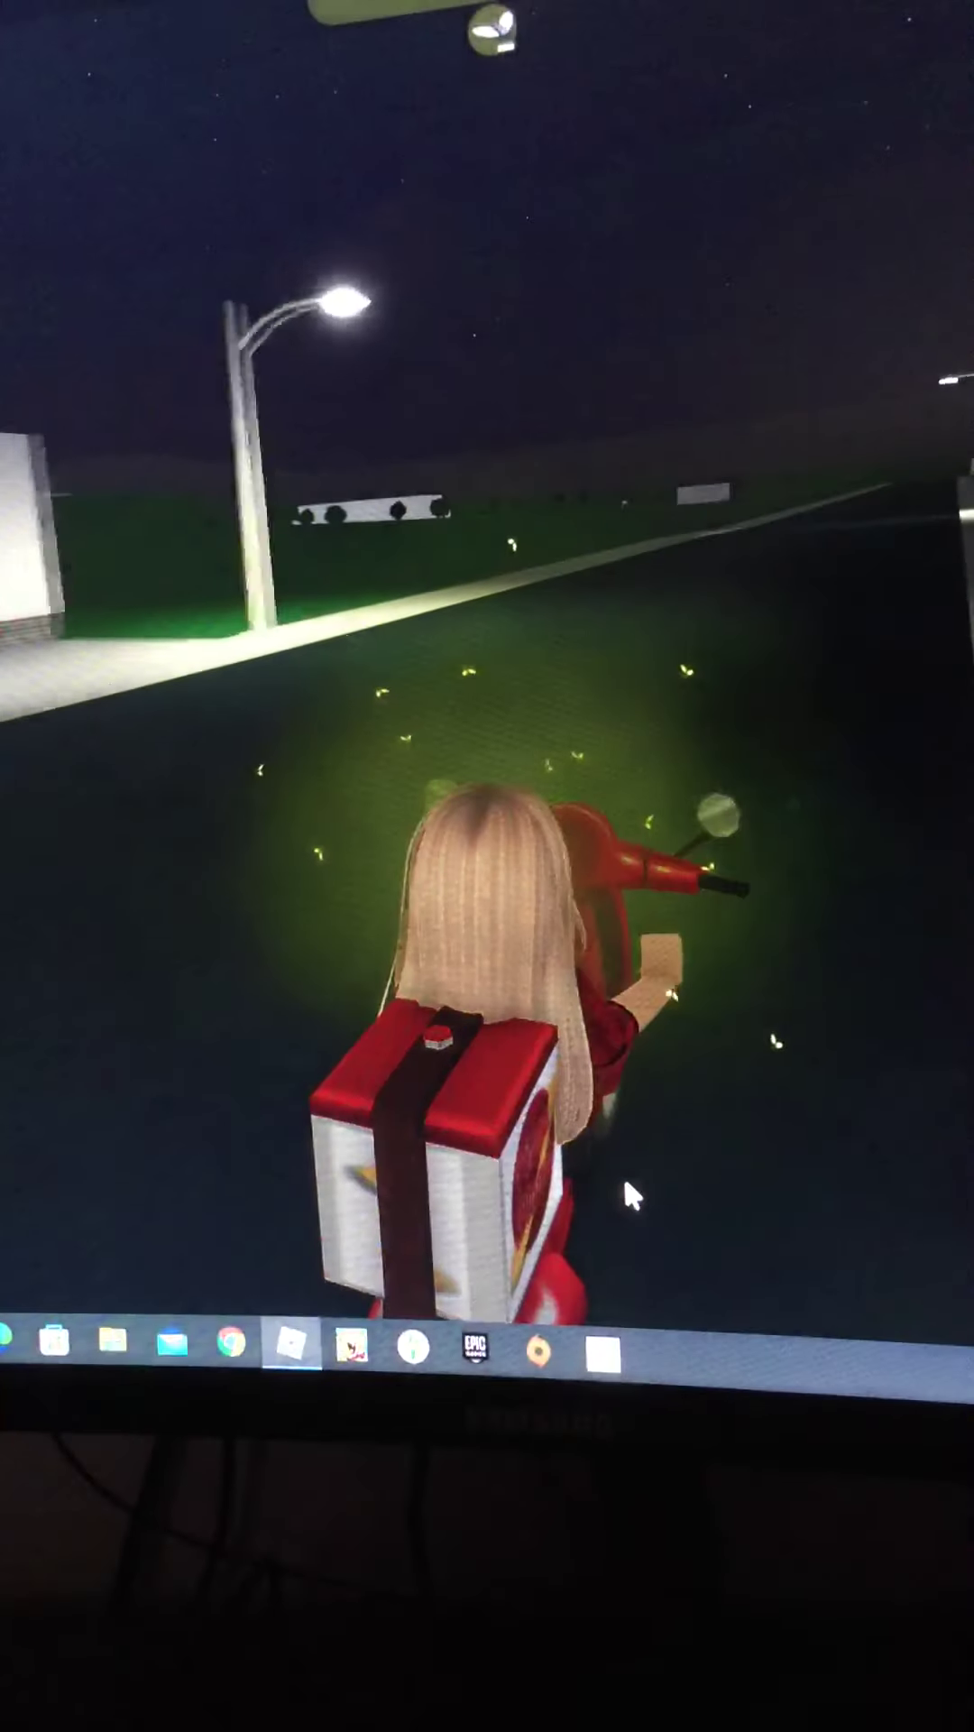
pyautogui.press('w')
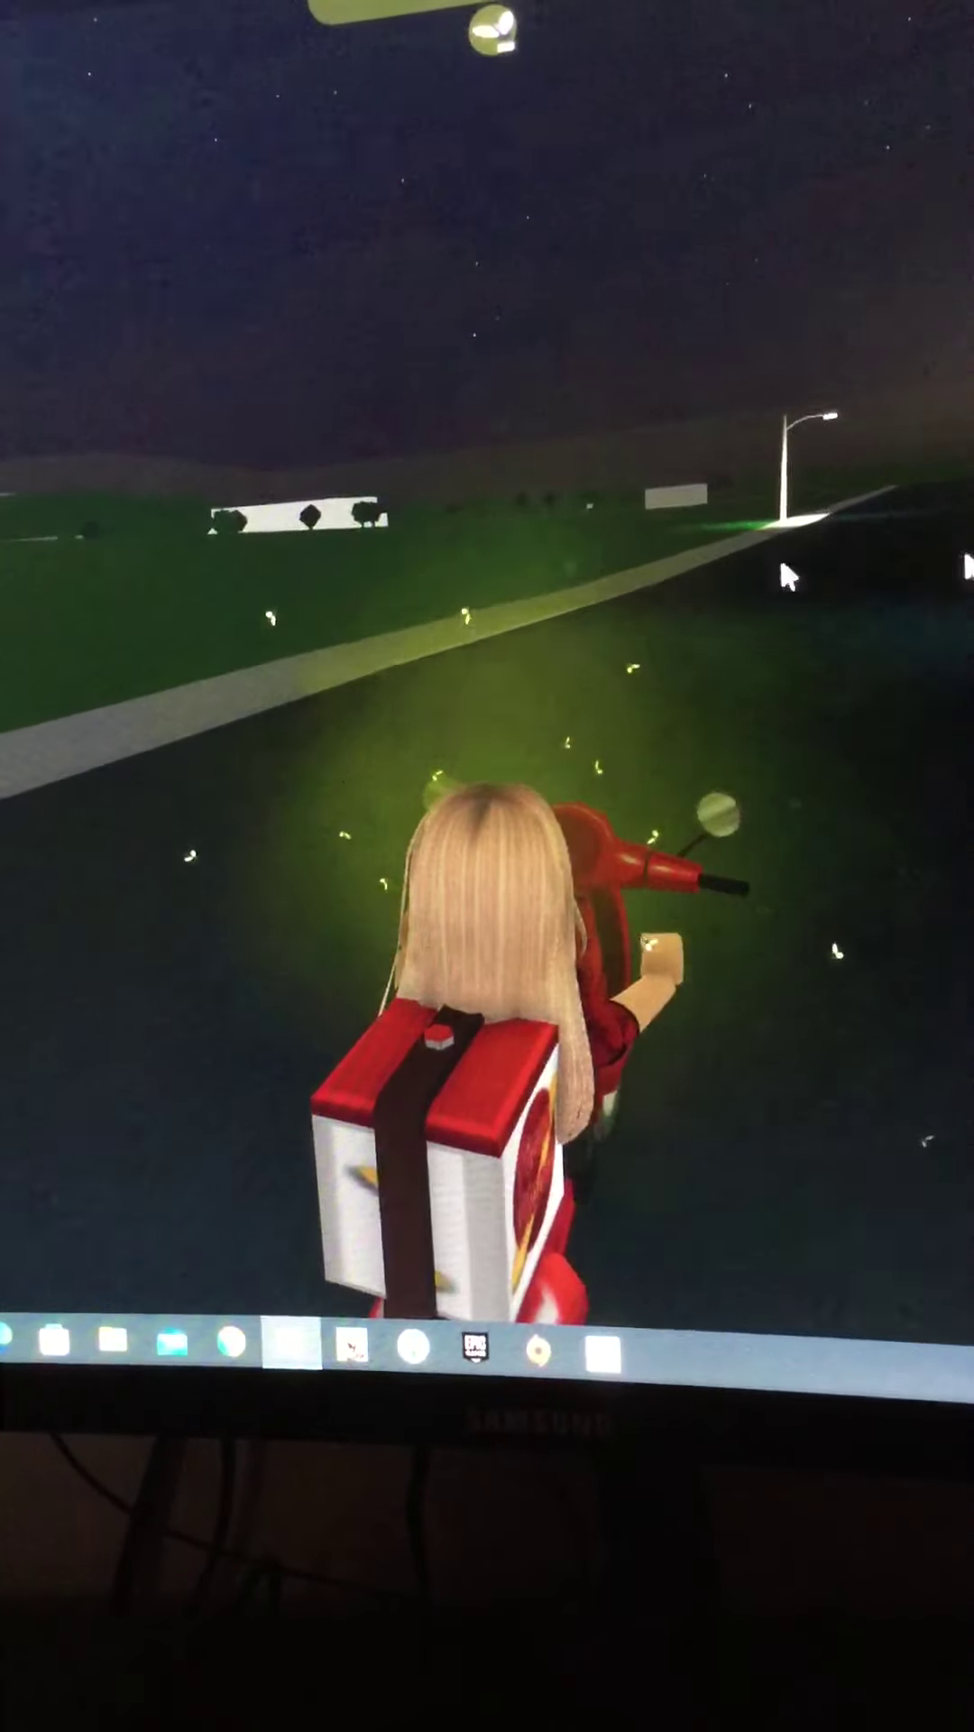
# Step: Ride down the lamp-lit road, across the grass and along the sidewalk toward the houses
pyautogui.press('w')
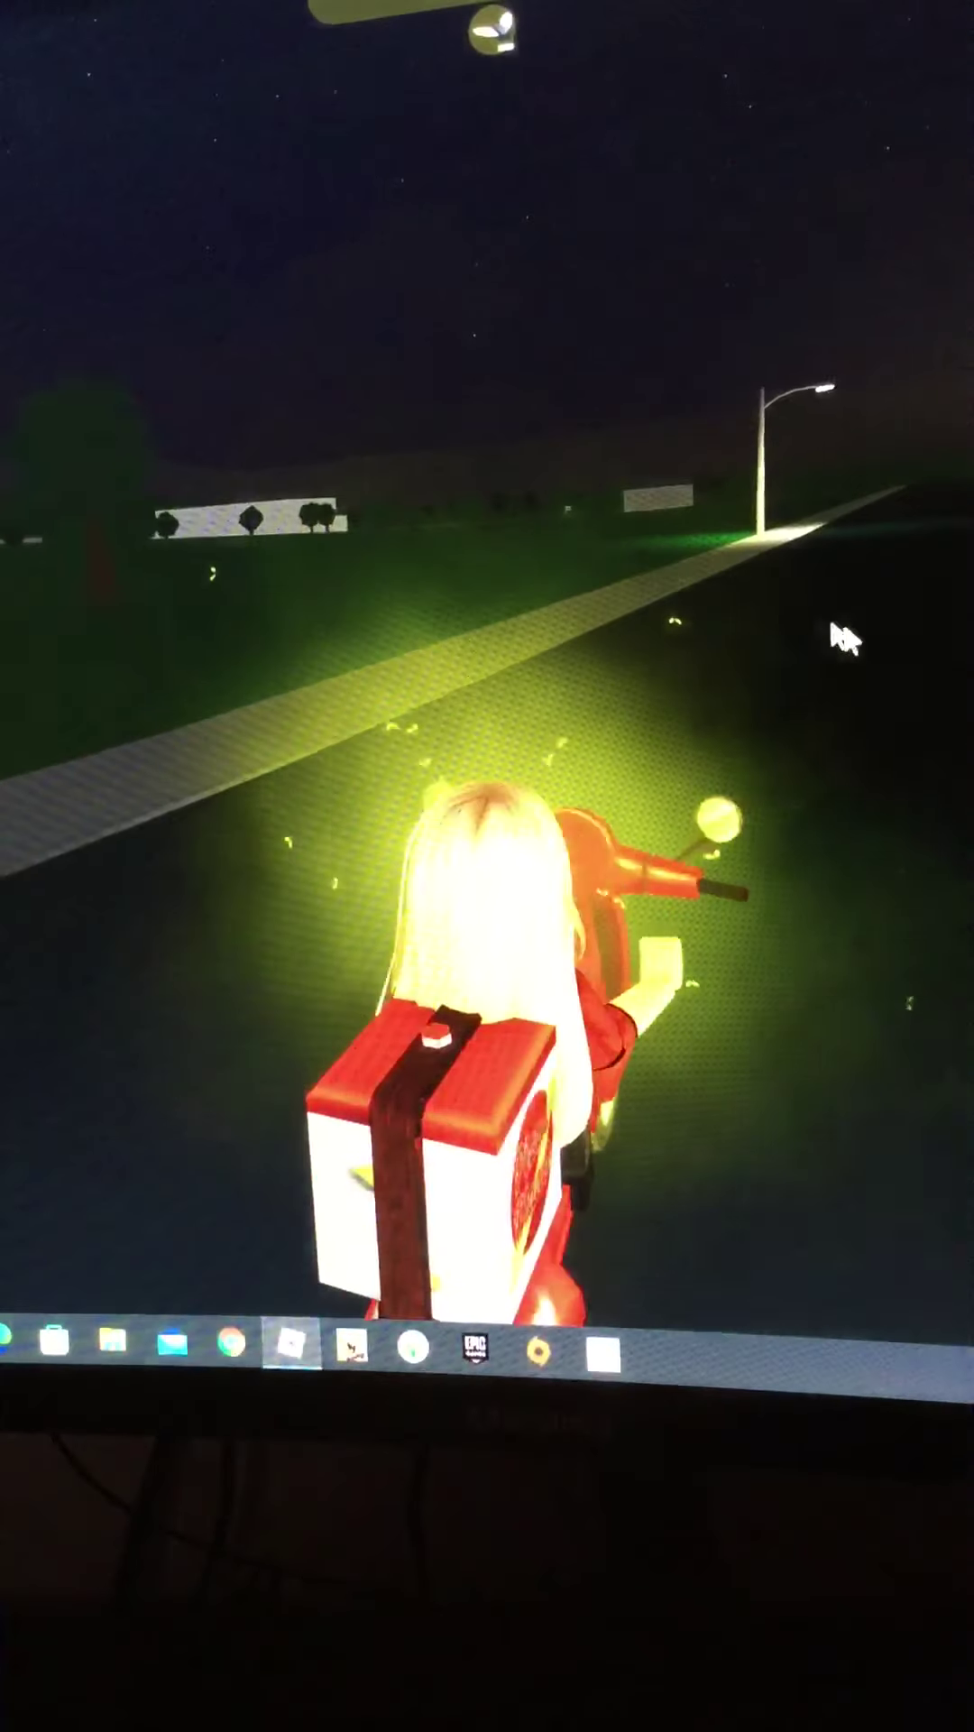
pyautogui.press('w')
pyautogui.press('w')
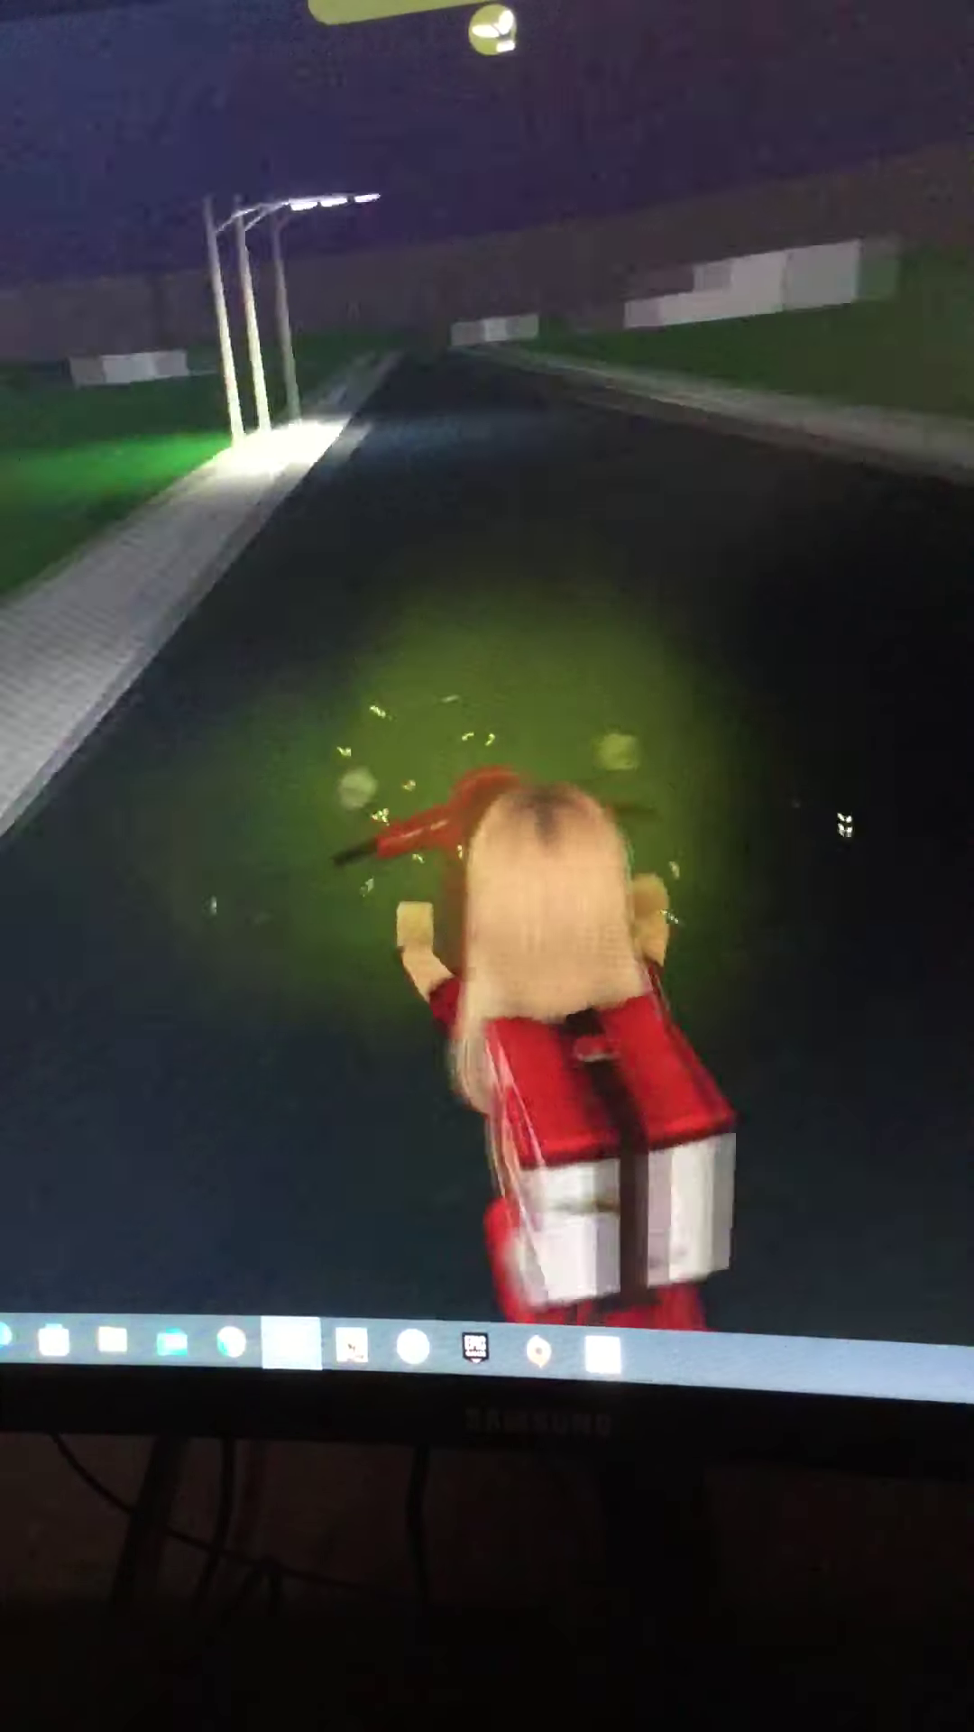
pyautogui.press('w')
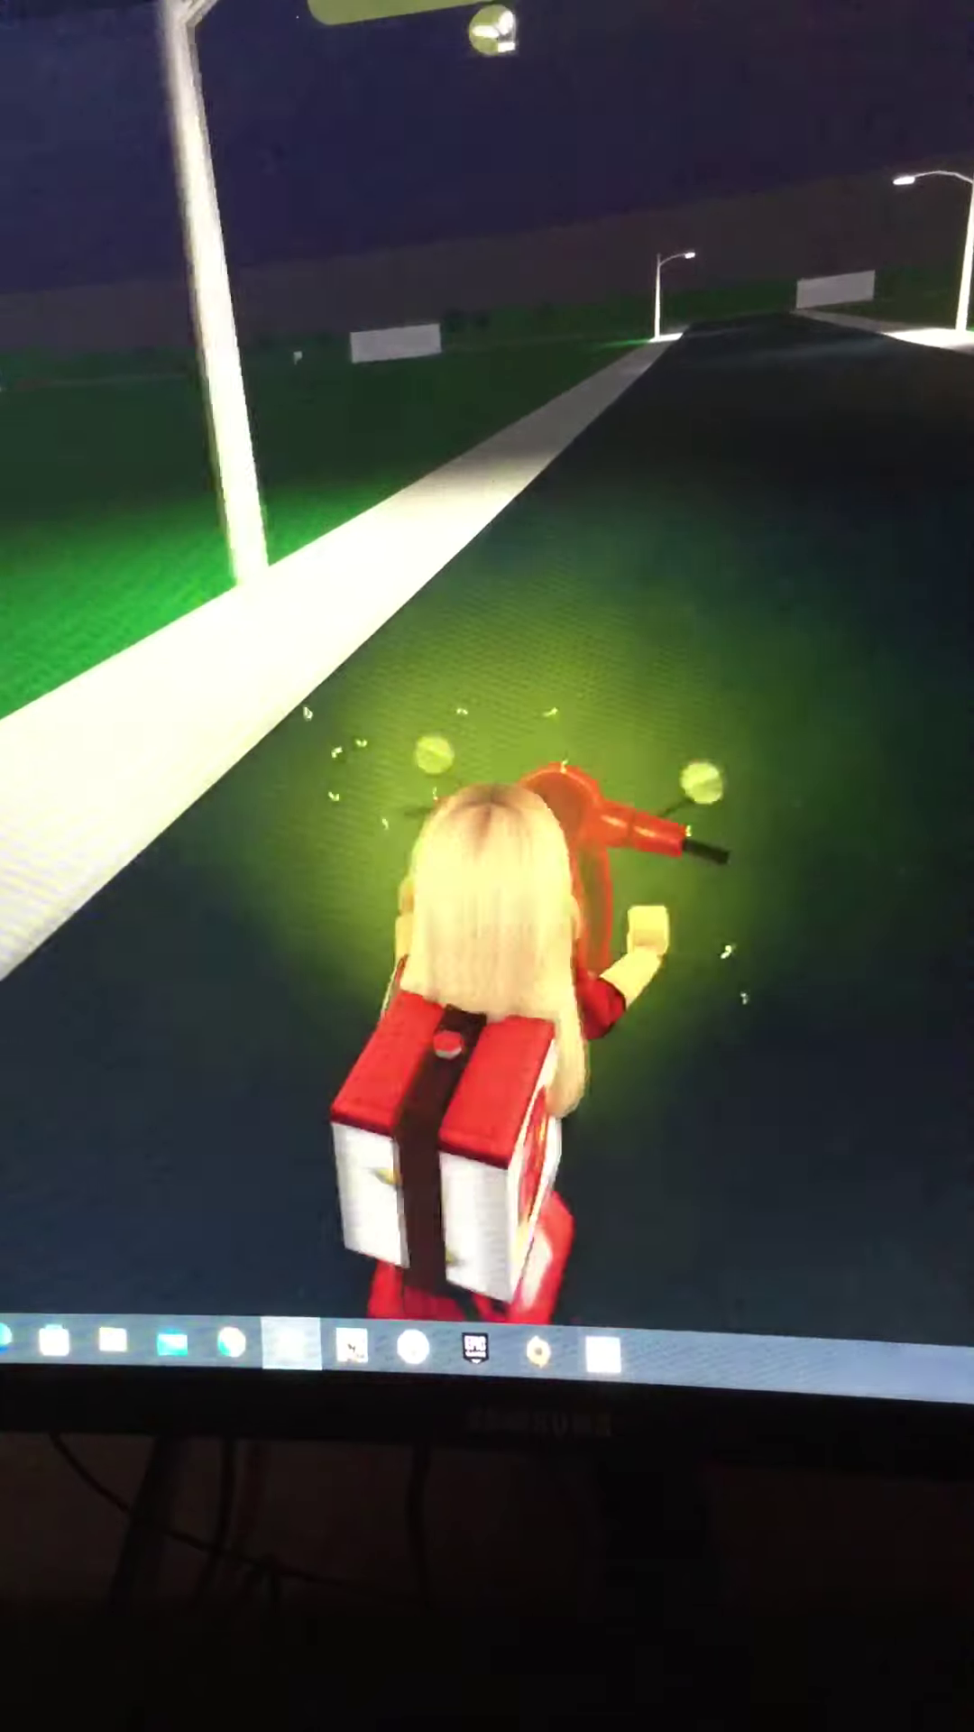
pyautogui.press('w')
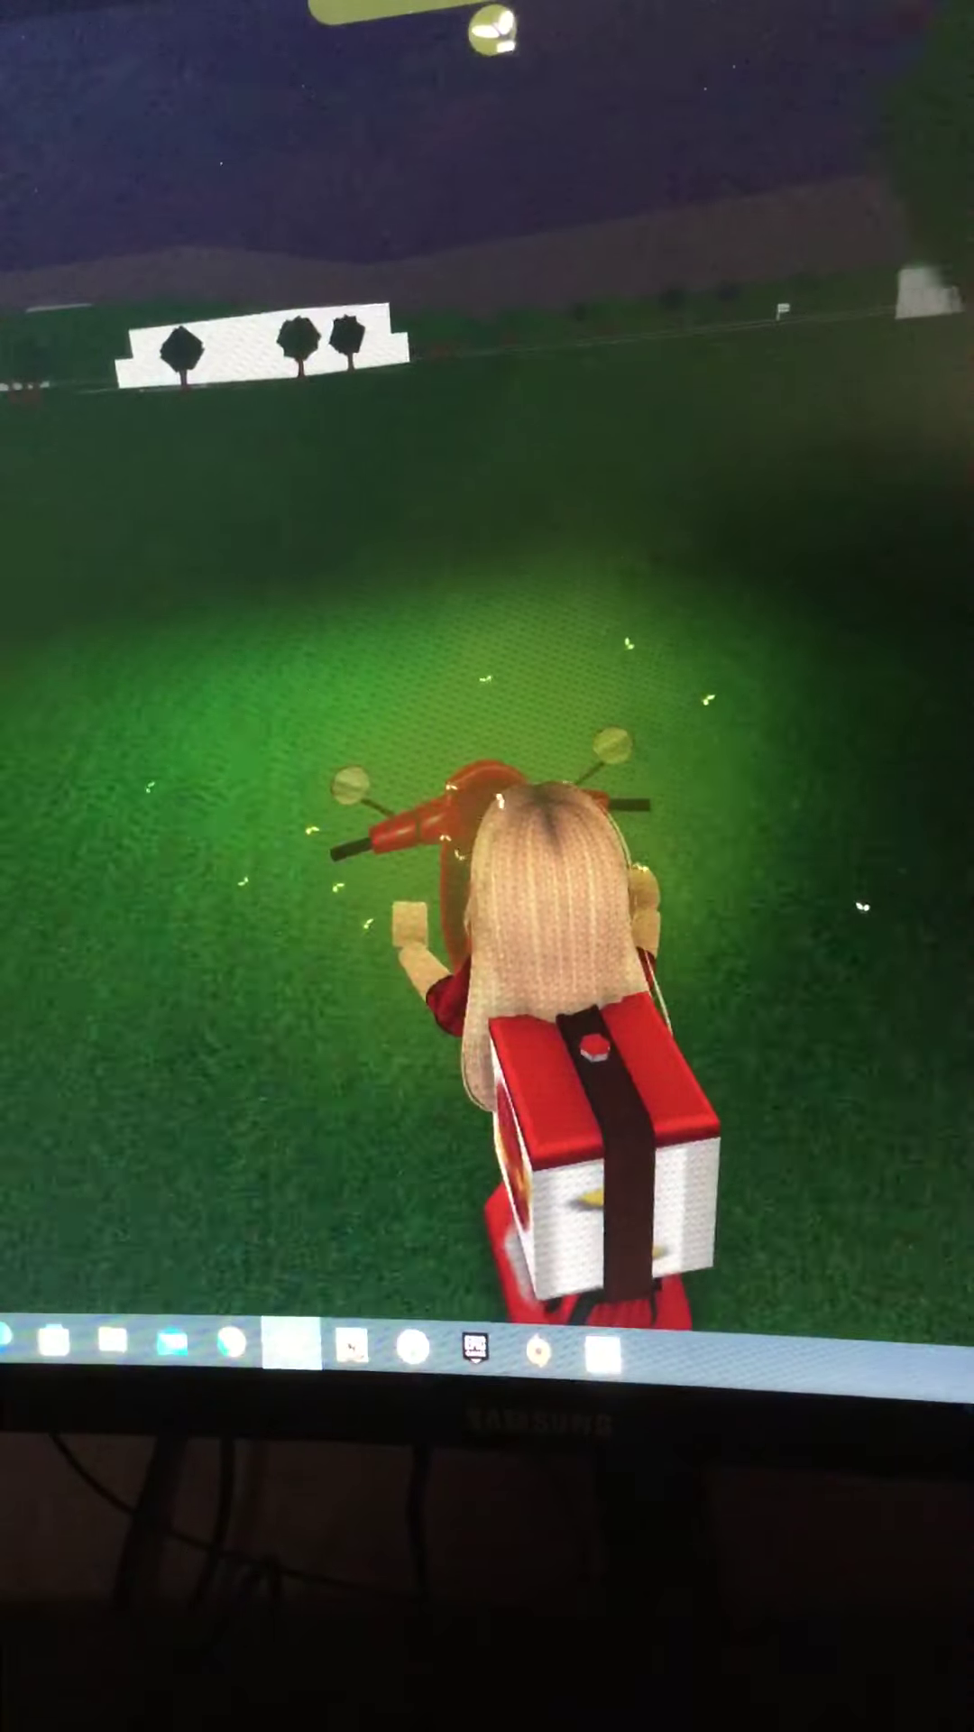
pyautogui.press('w')
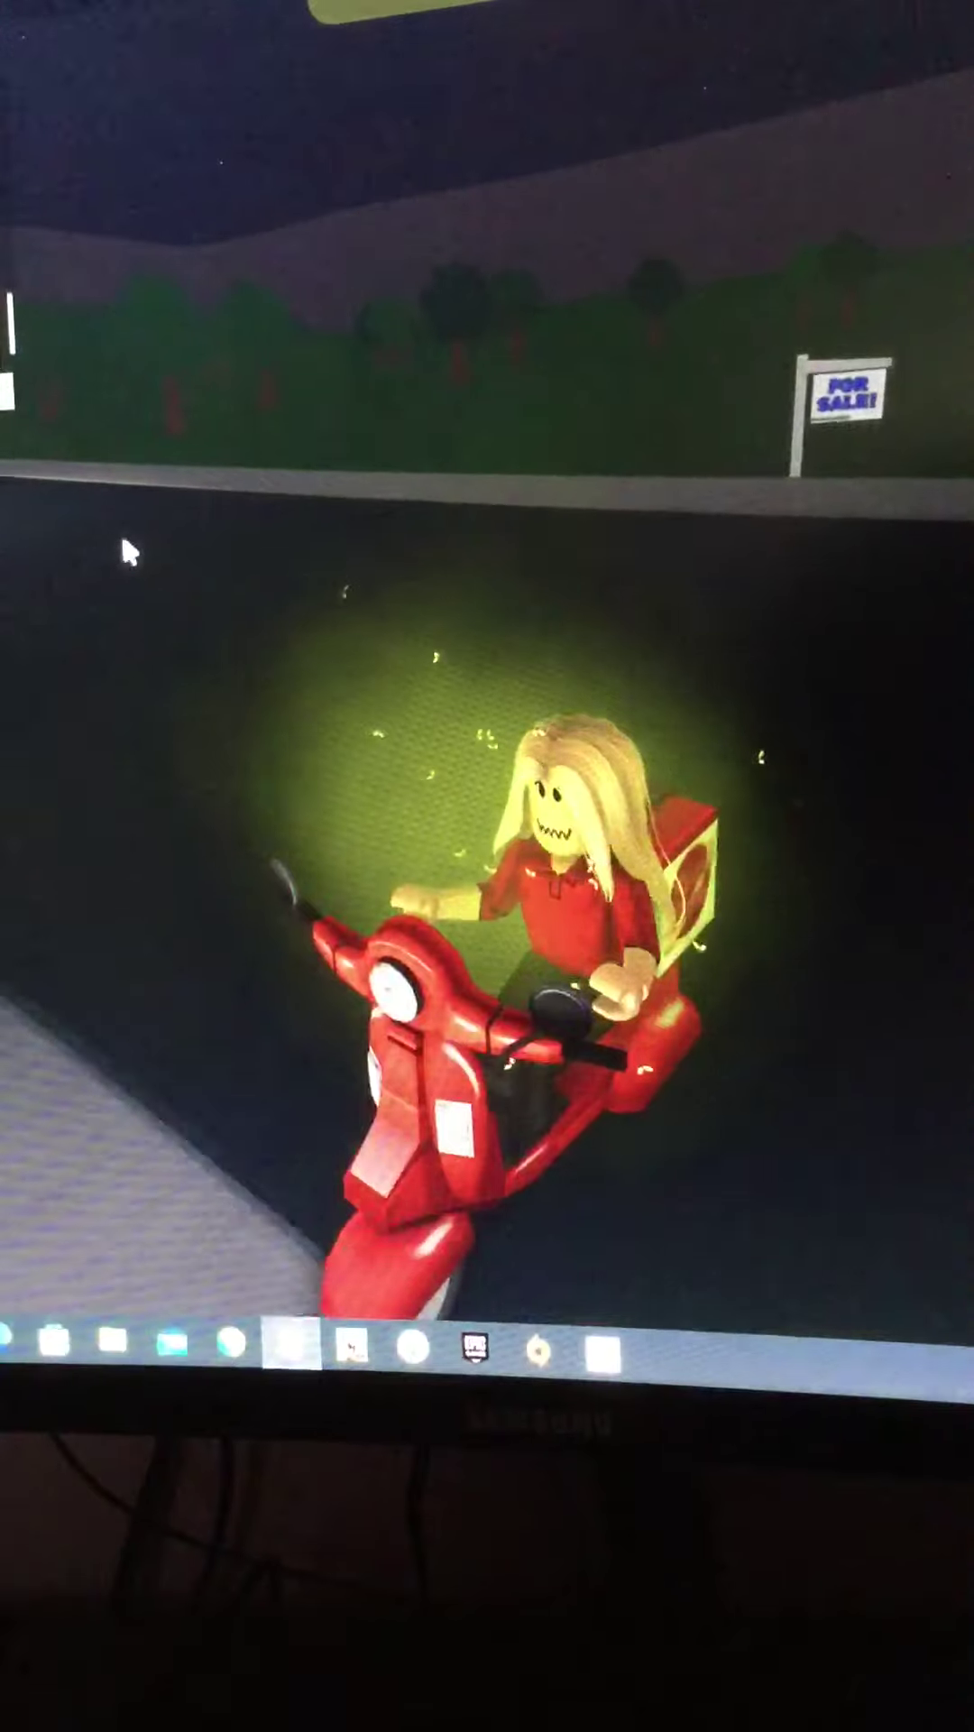
pyautogui.press('w')
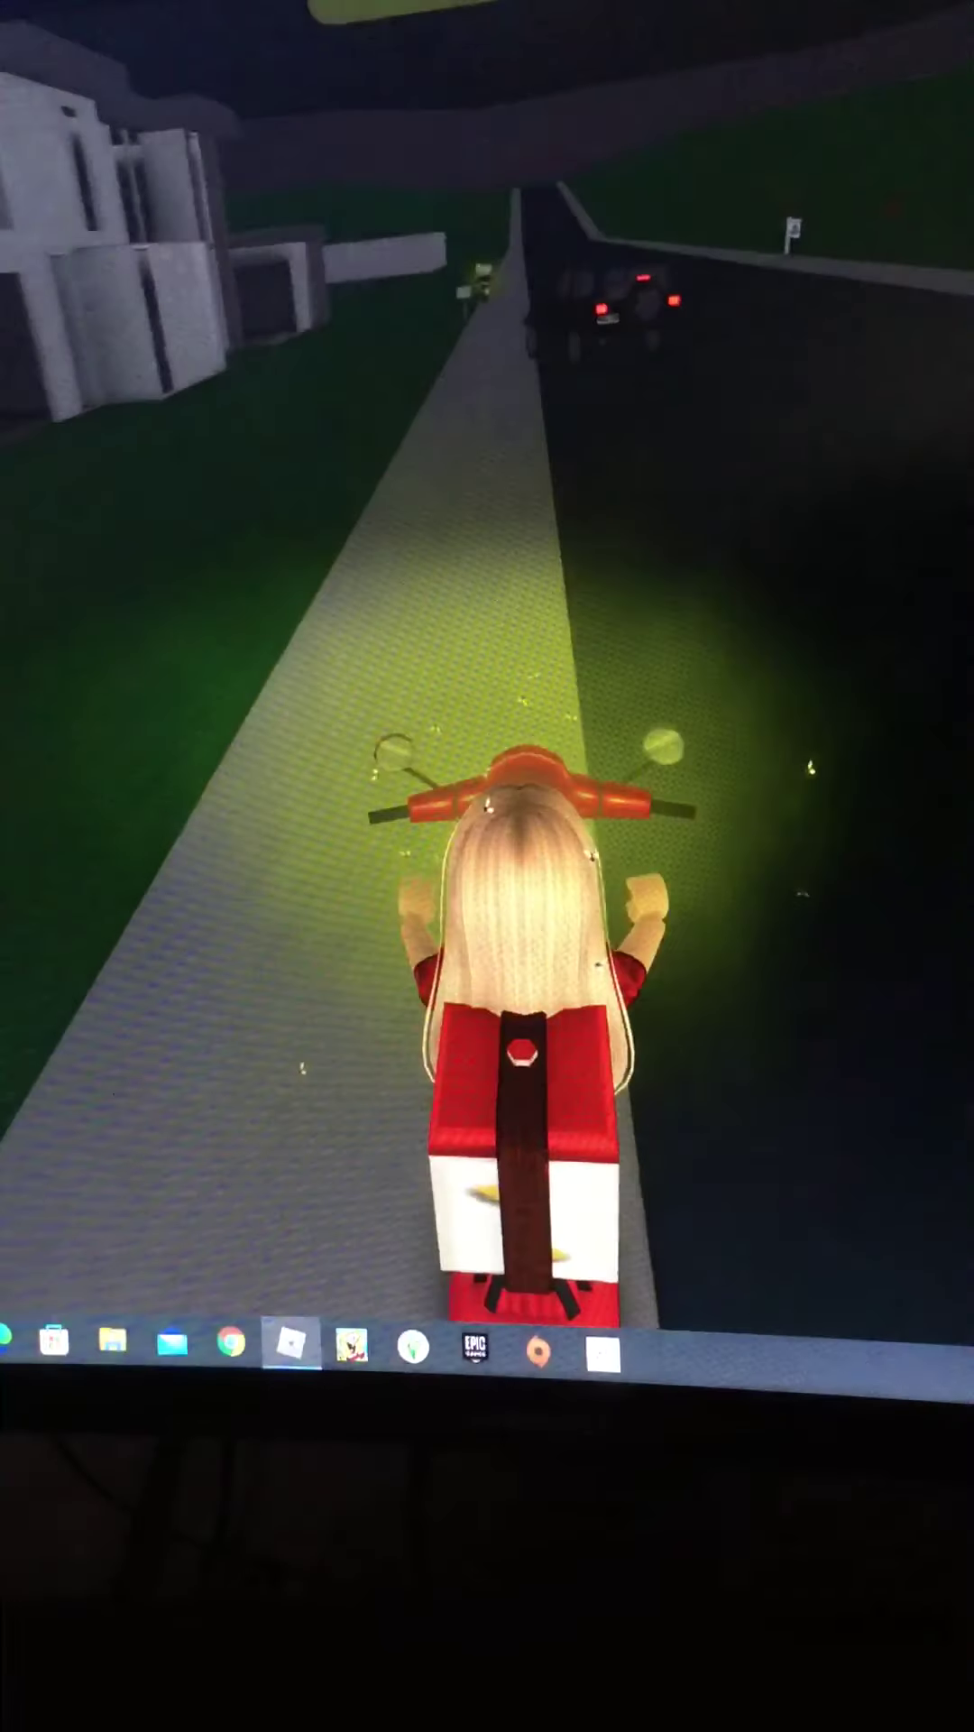
pyautogui.press('w')
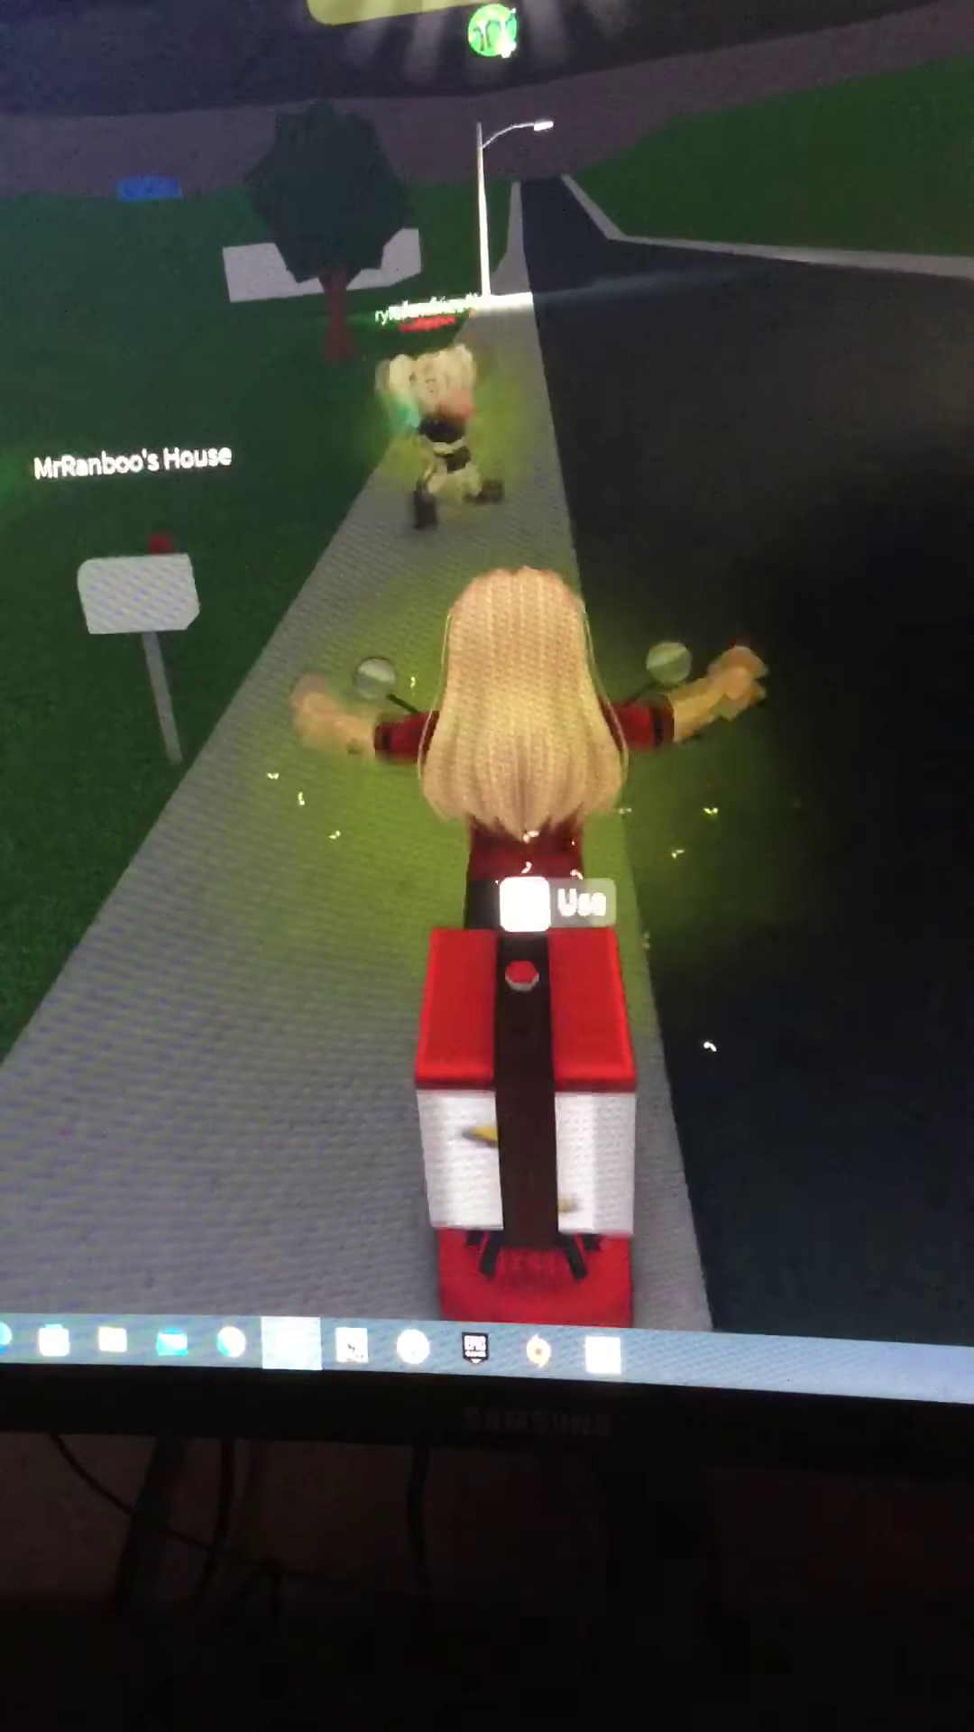
# Step: Leave the scooter, deliver the order at the front door, and cash out the $549.00 paycheck
pyautogui.press('space')
pyautogui.press('w')
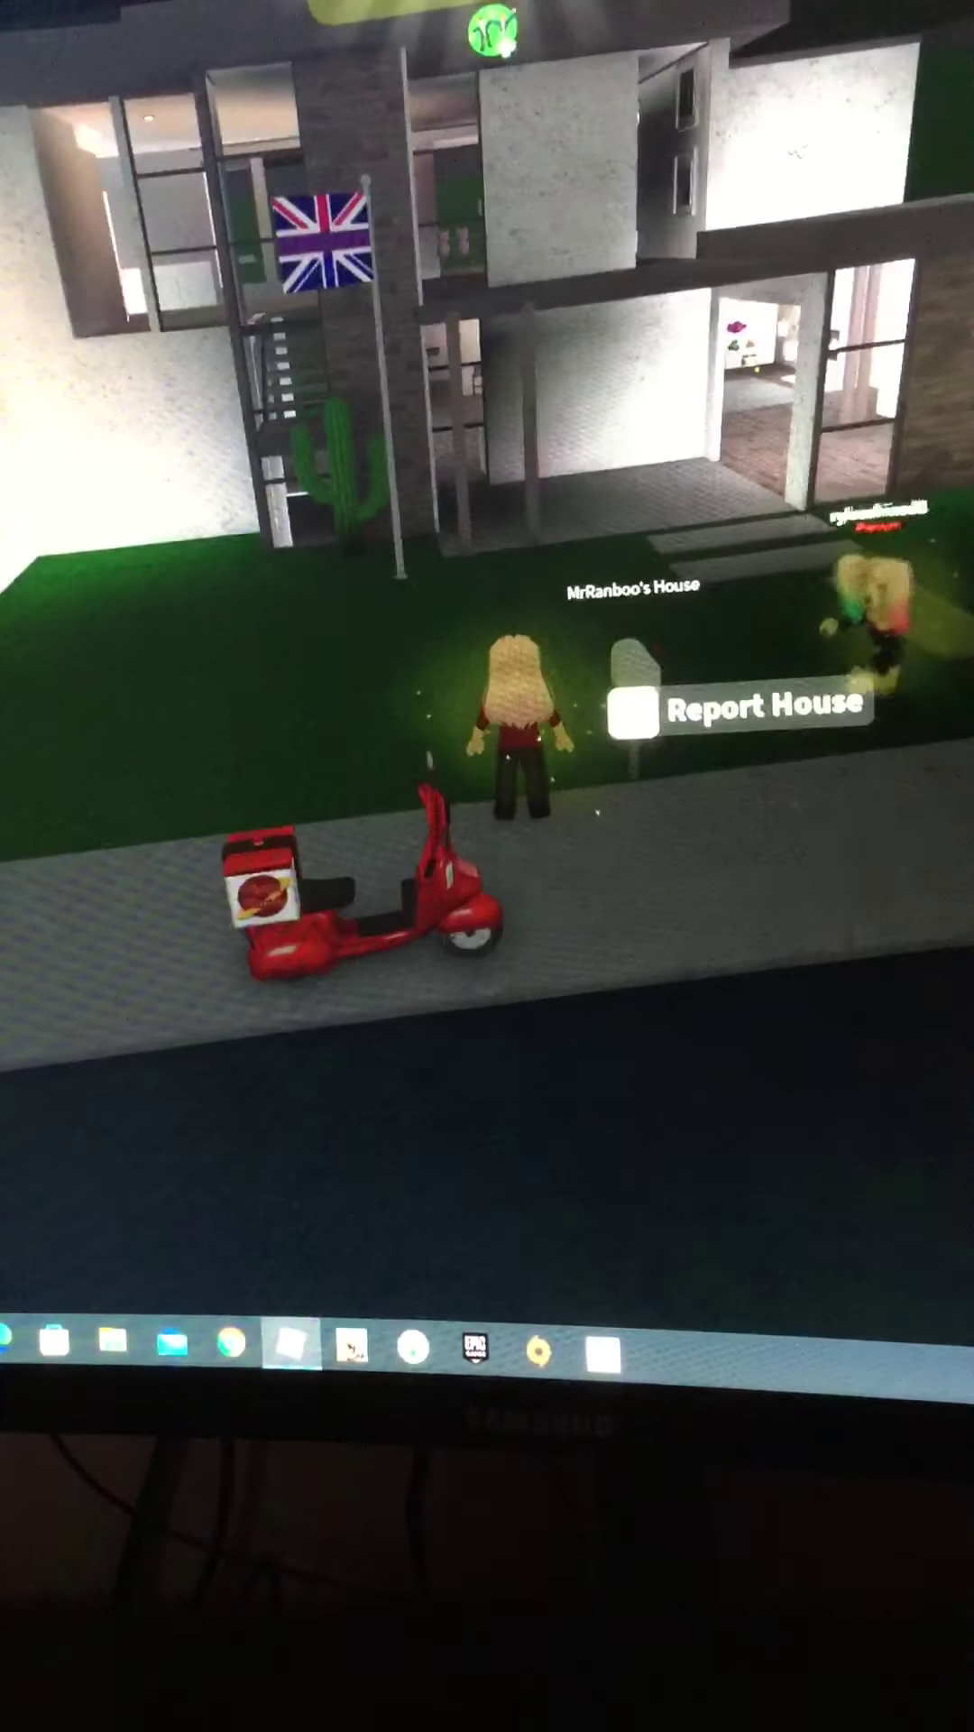
pyautogui.press('w')
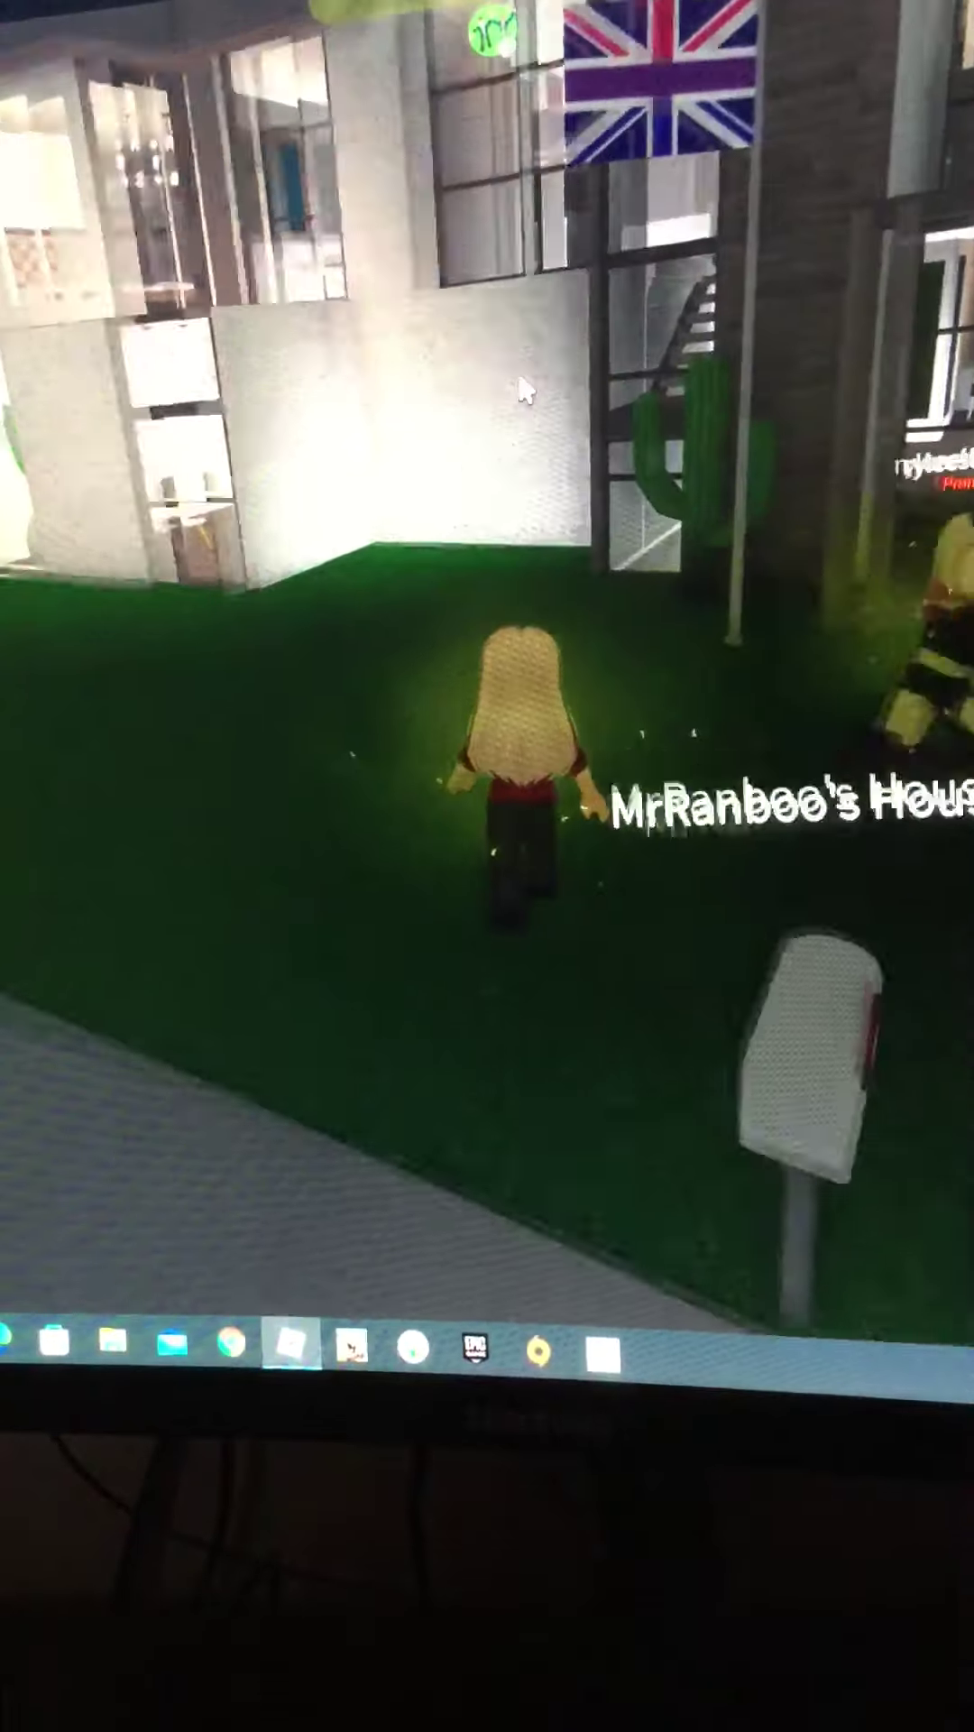
pyautogui.press('w')
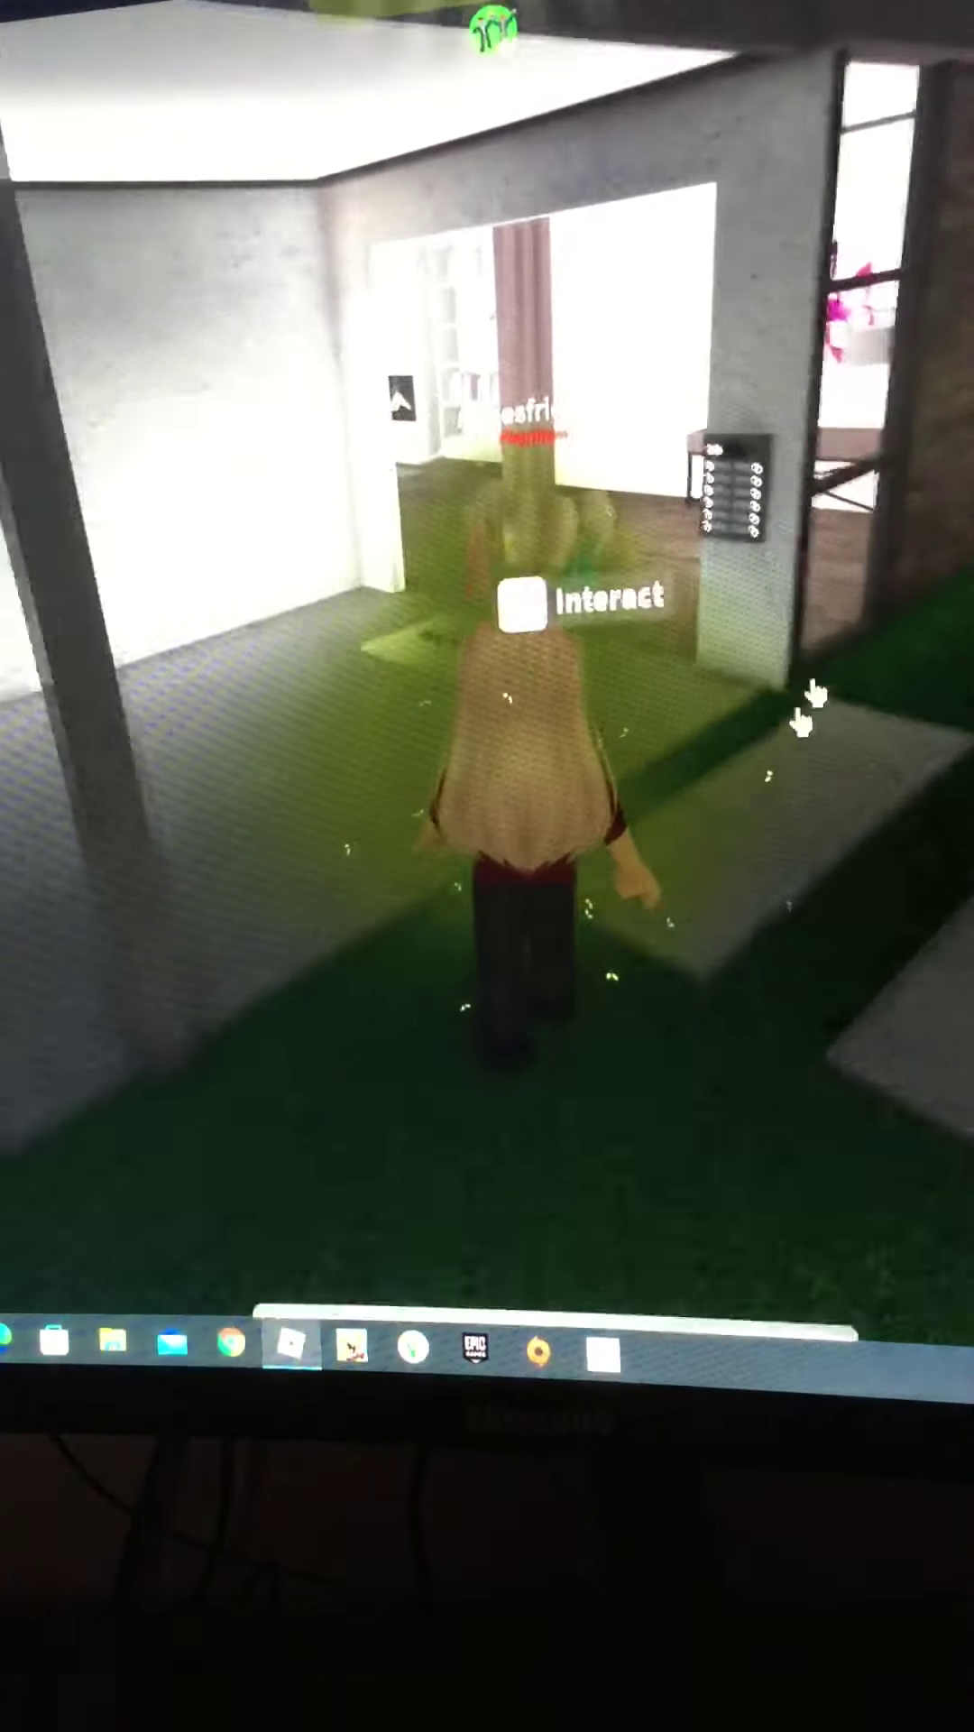
pyautogui.press('e')
pyautogui.click(520, 719)
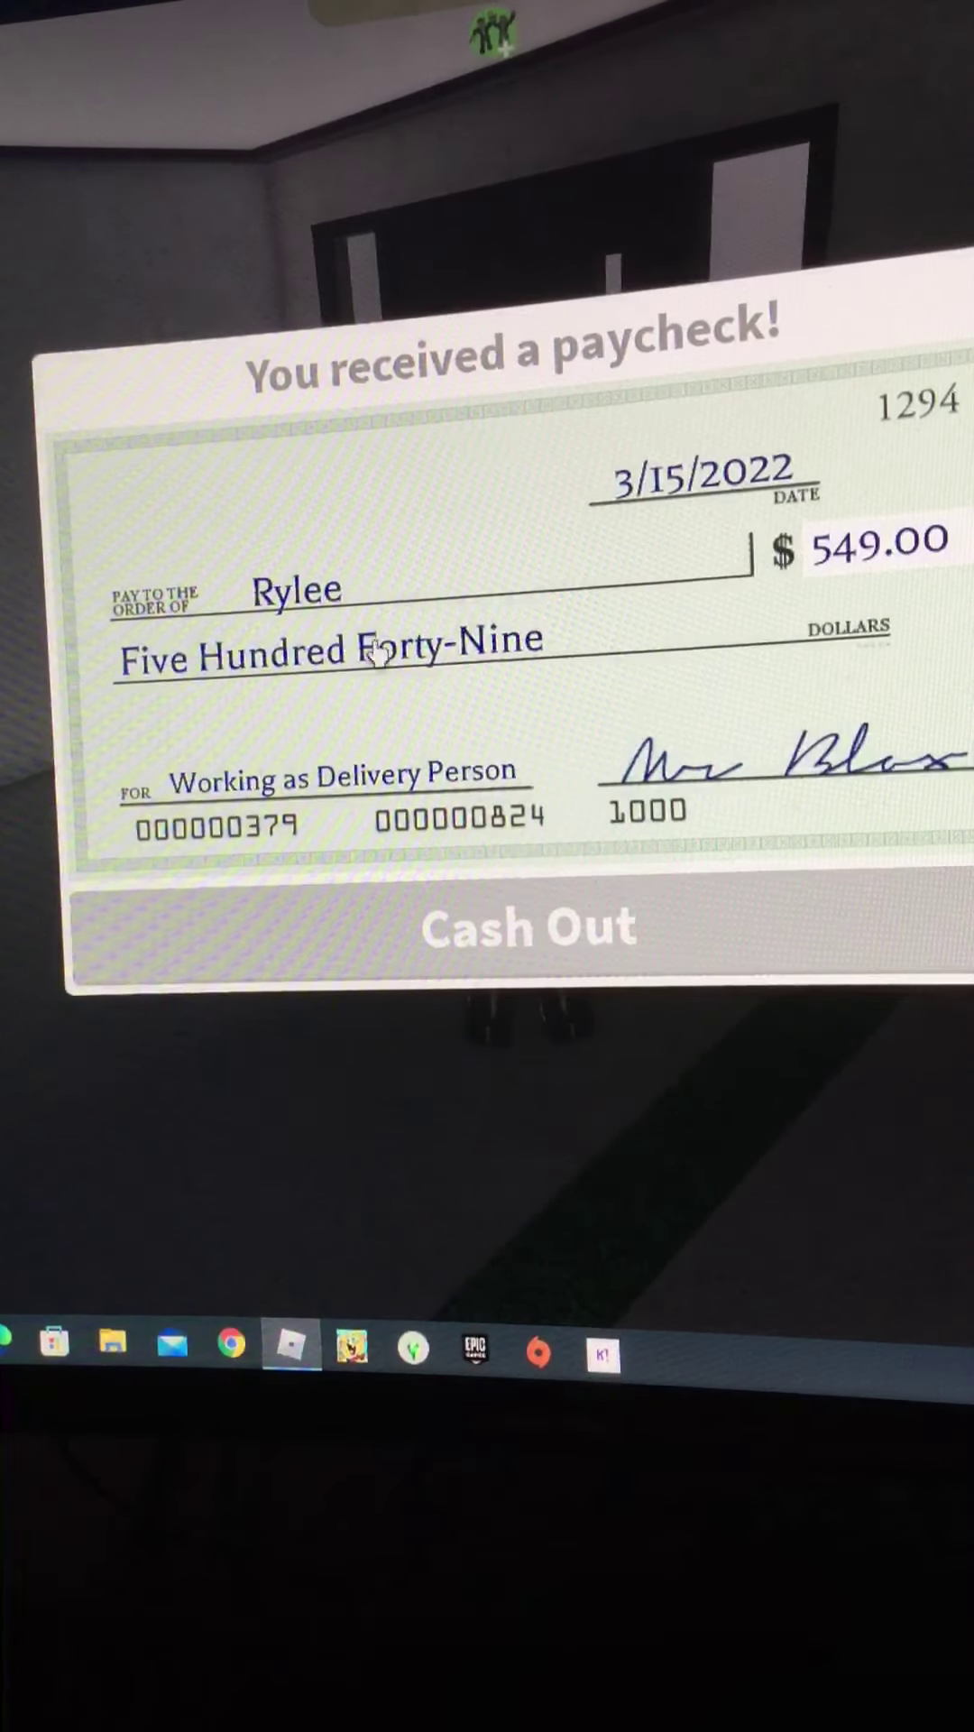
pyautogui.click(403, 947)
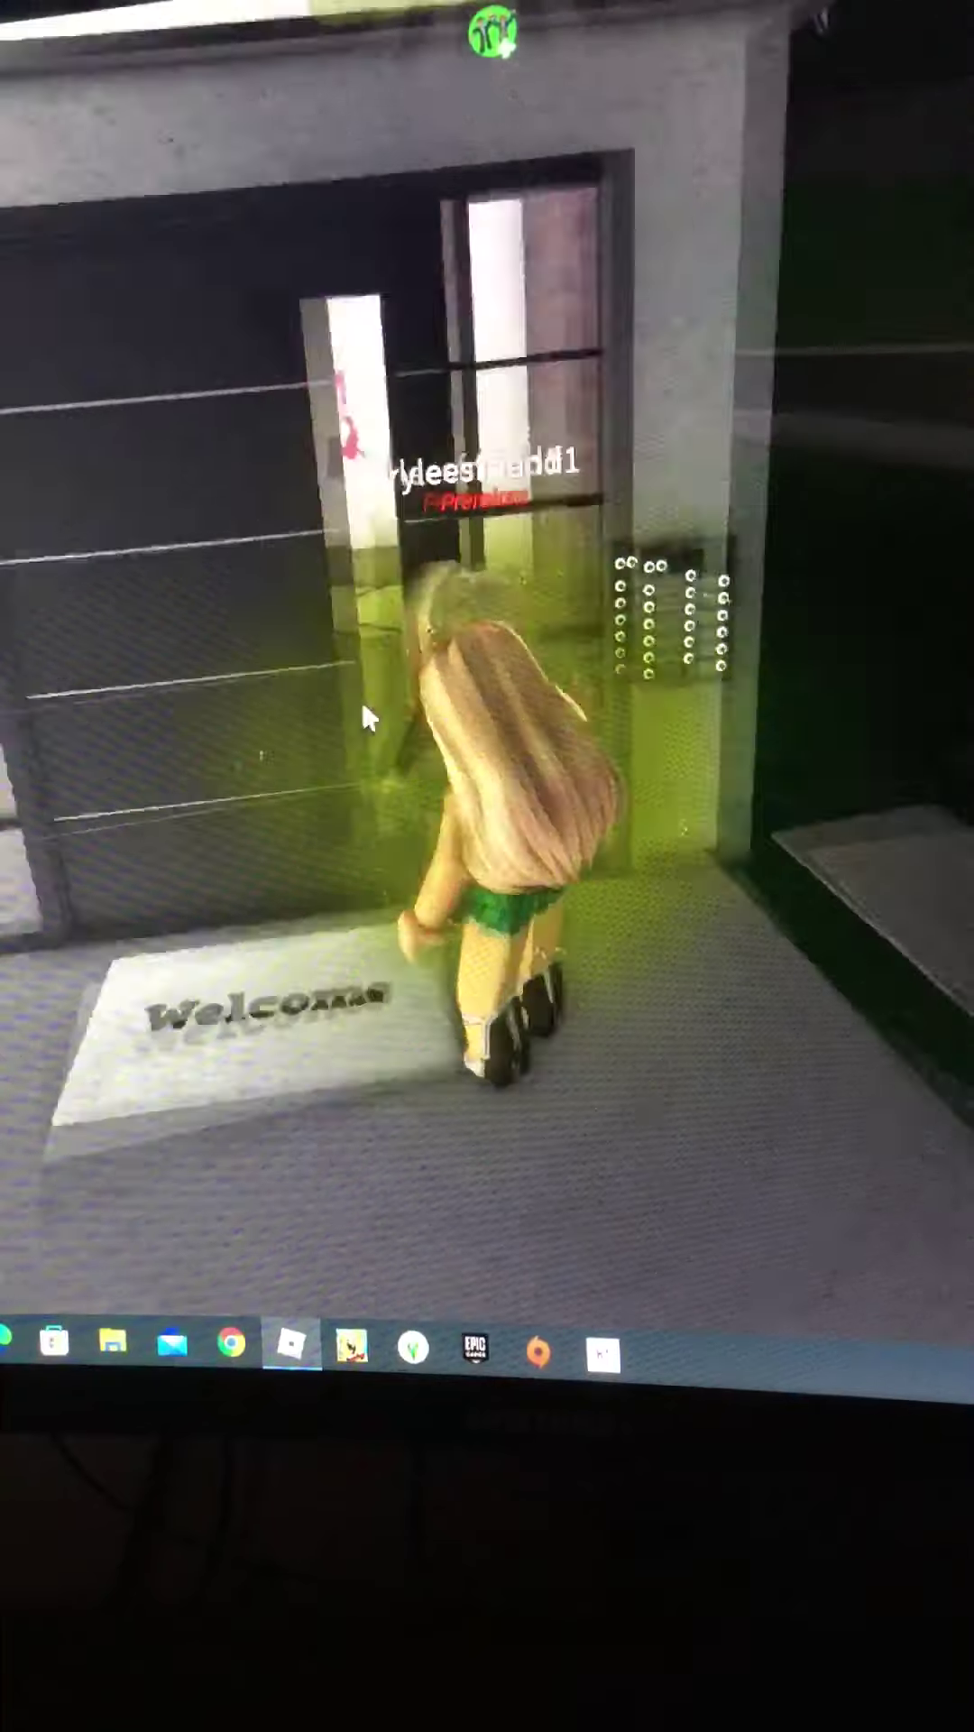
pyautogui.scroll(-5, 361, 700)
pyautogui.scroll(5, 35, 709)
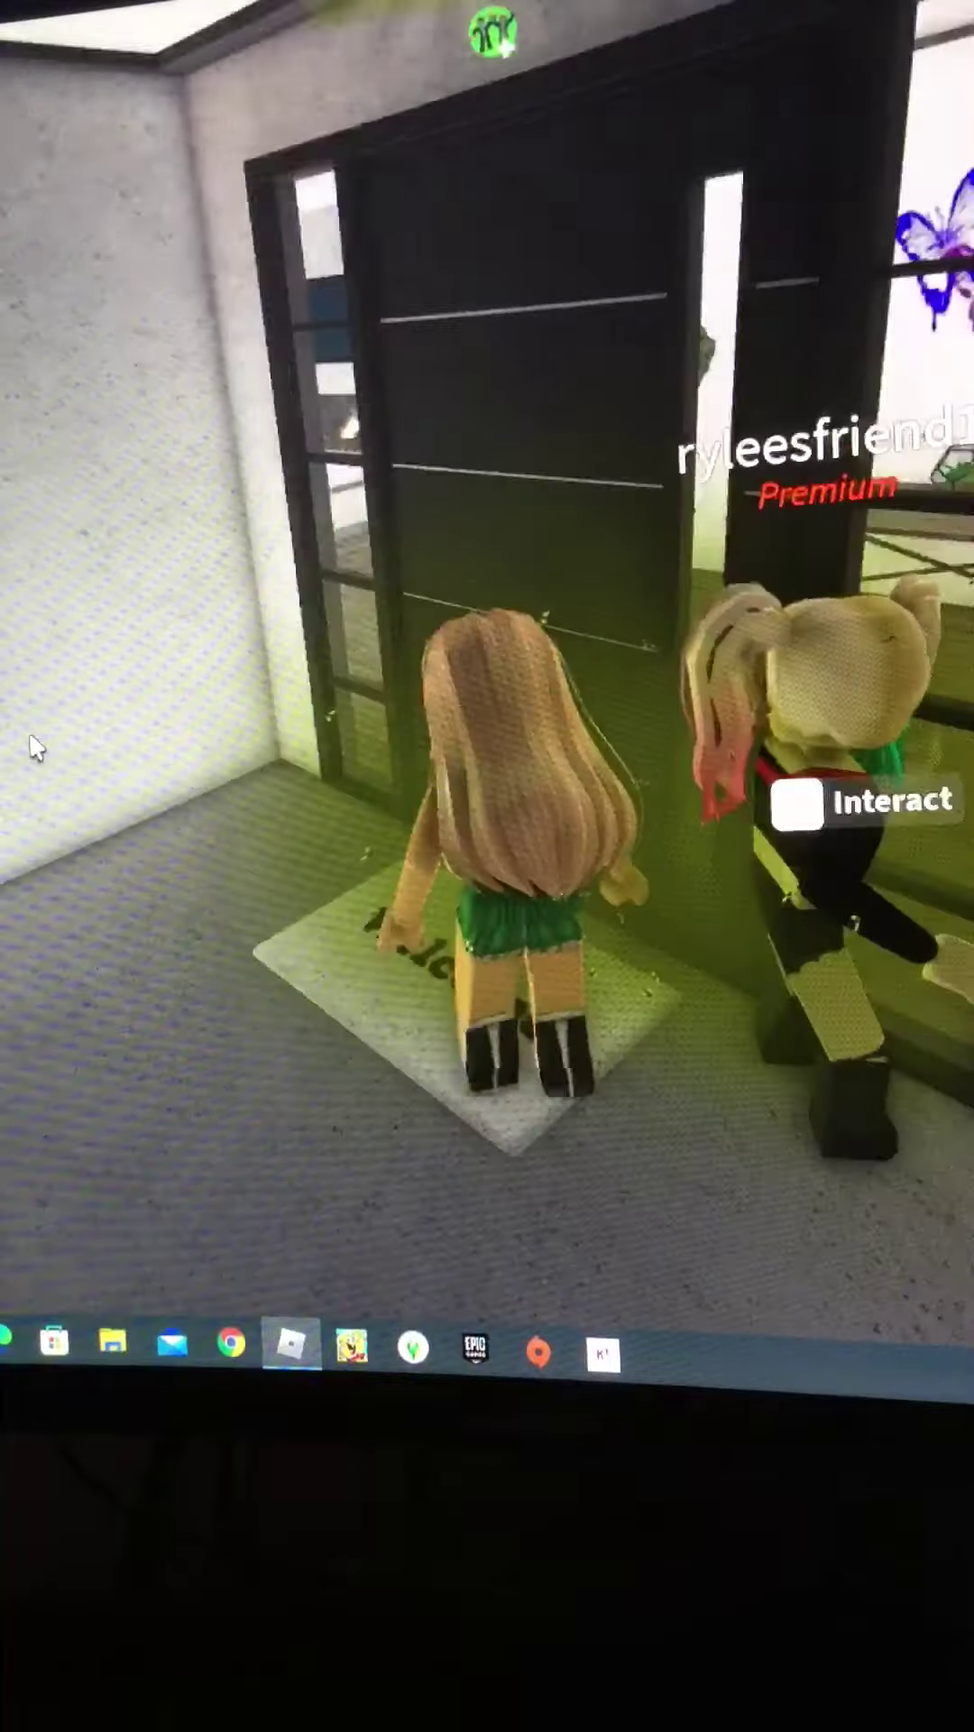
pyautogui.scroll(-5, 29, 742)
pyautogui.scroll(5, 28, 727)
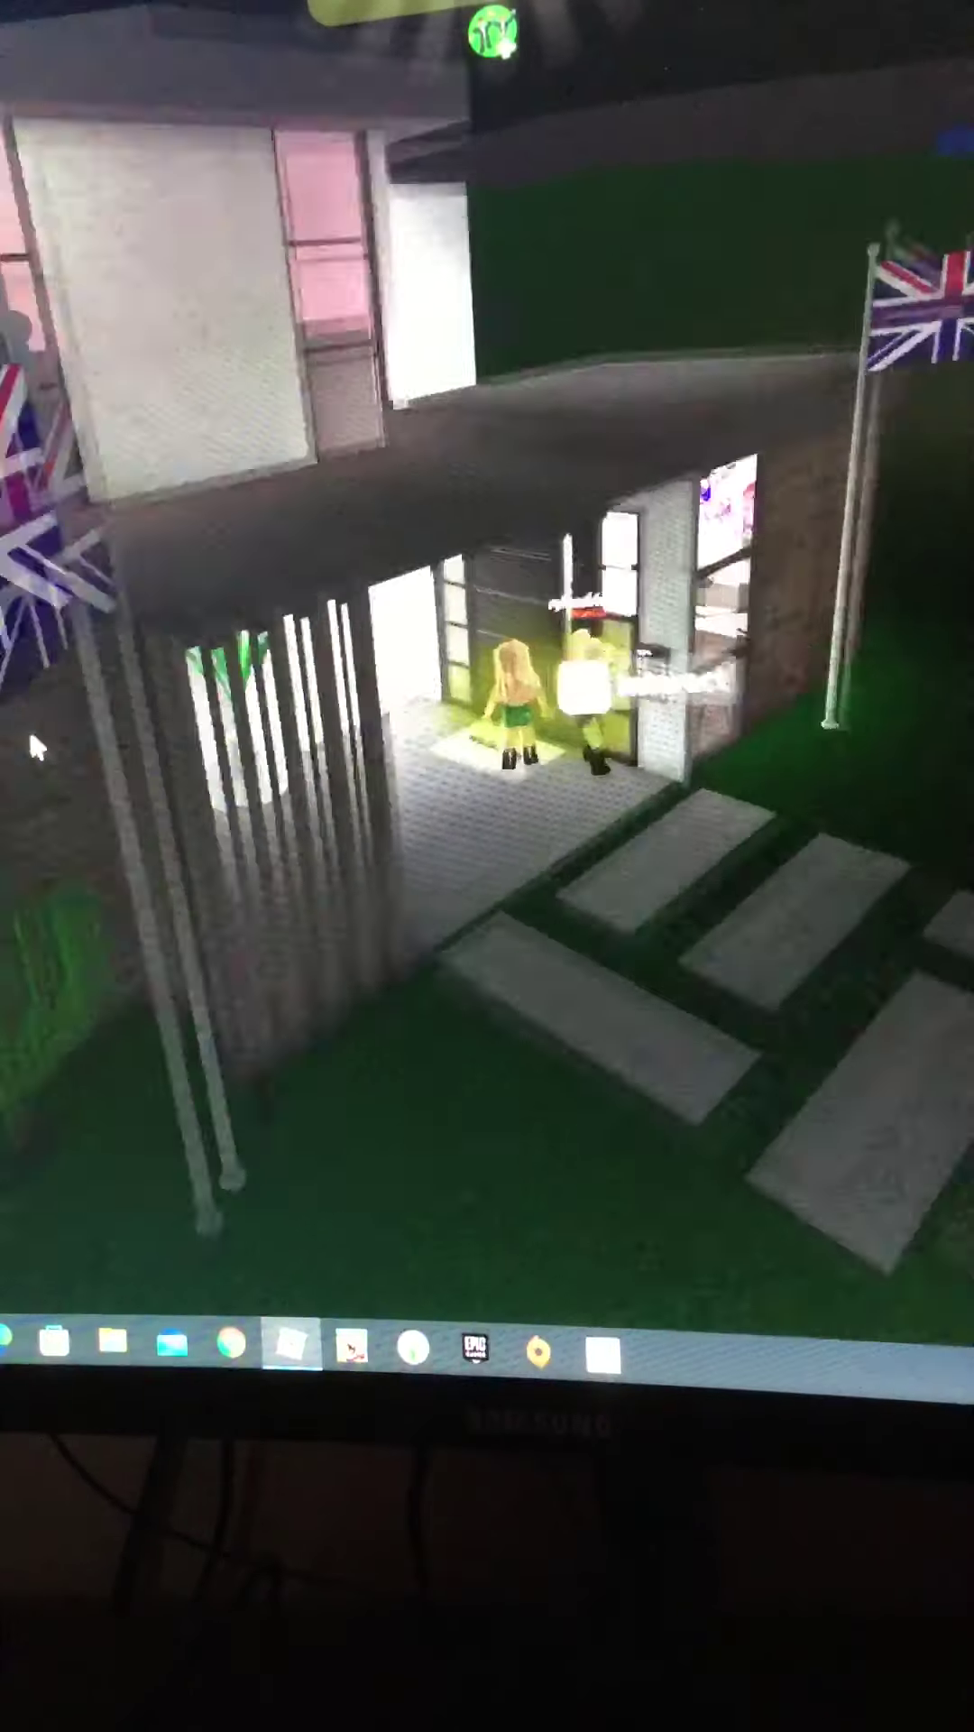
pyautogui.scroll(-5, 28, 726)
pyautogui.scroll(5, 114, 736)
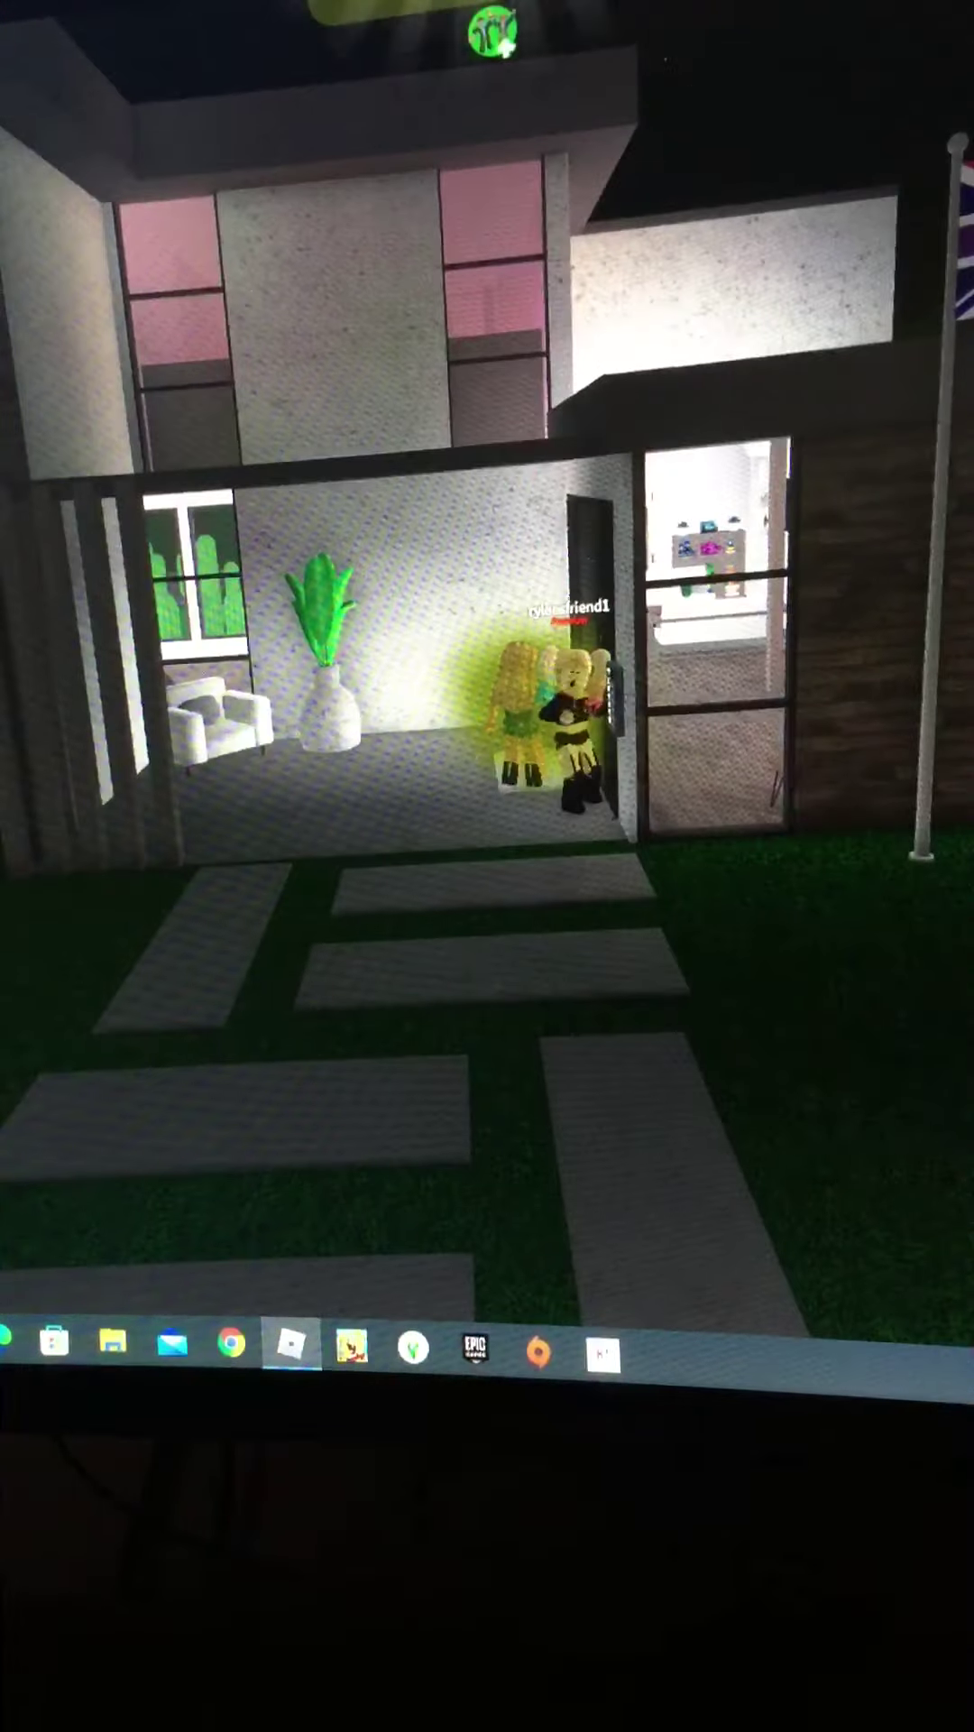
pyautogui.scroll(-5, 488, 677)
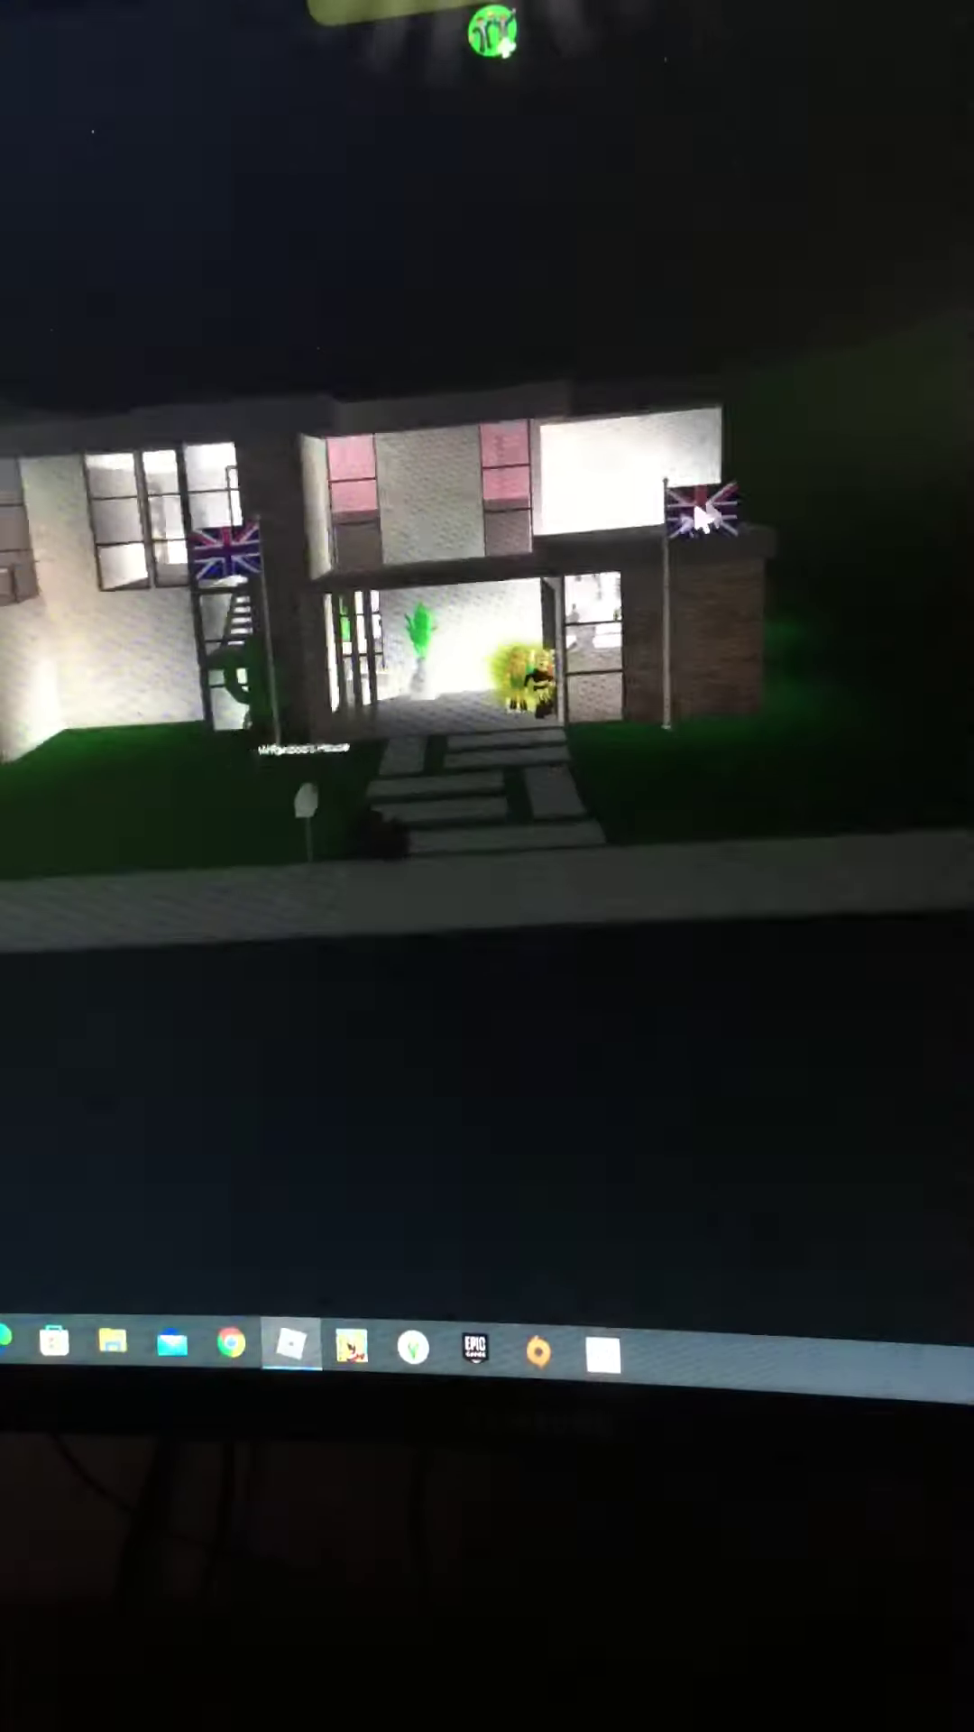
pyautogui.scroll(5, 276, 551)
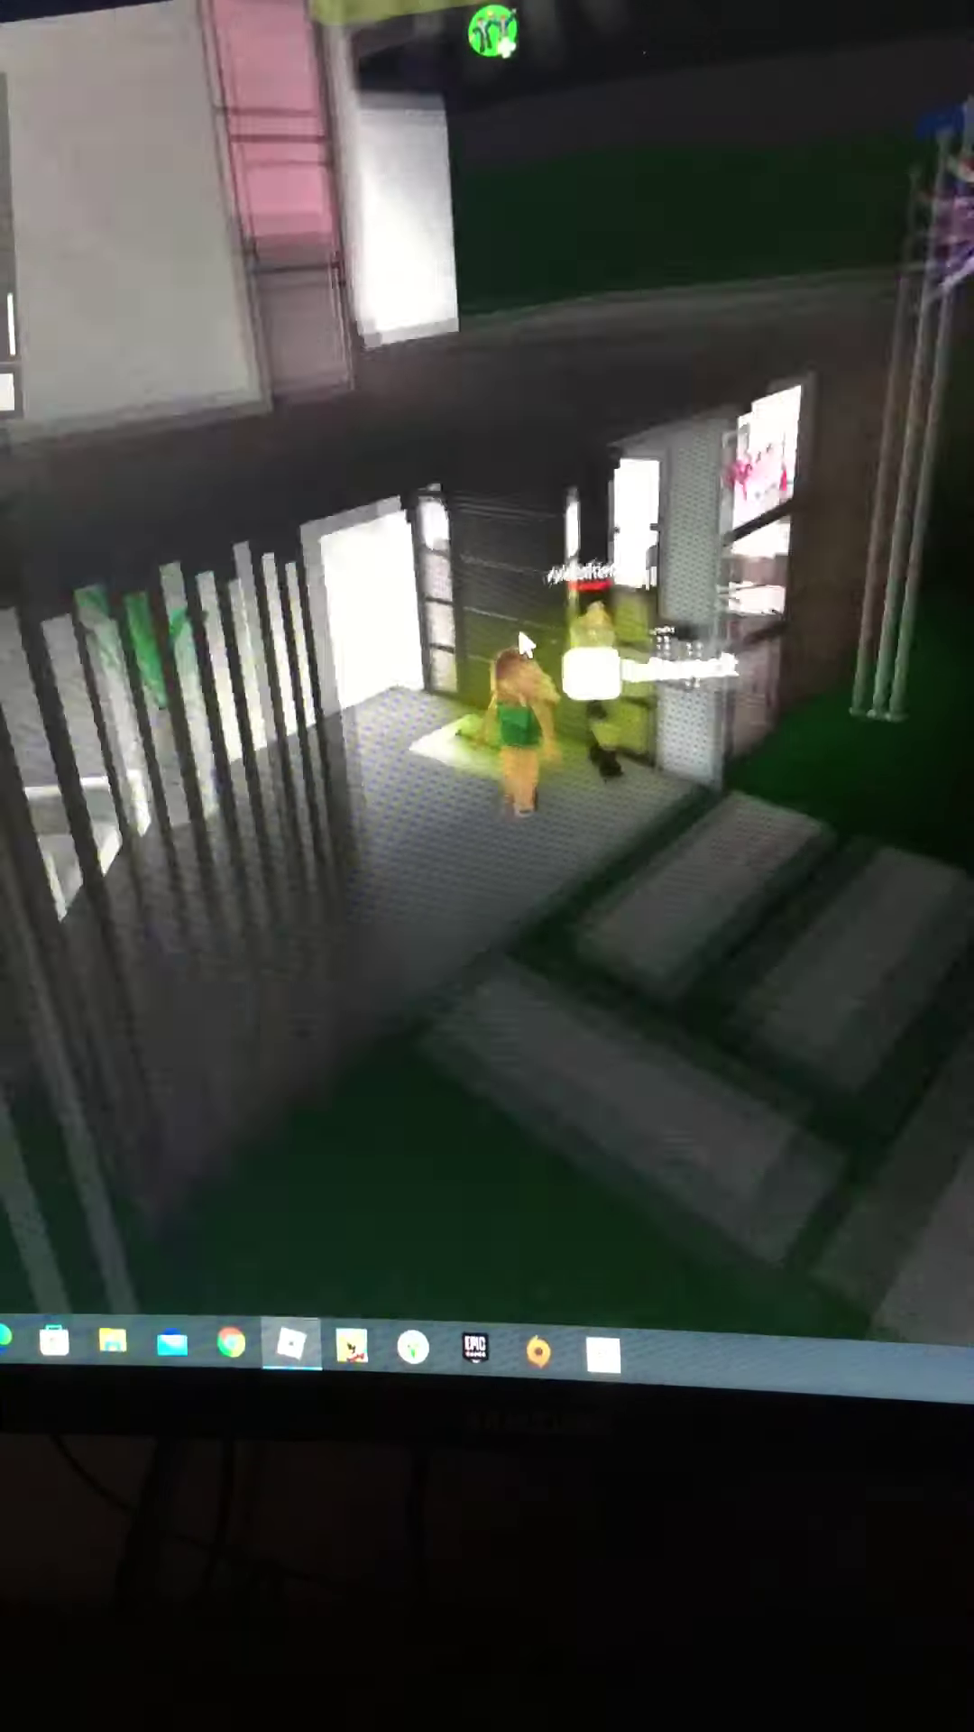
pyautogui.scroll(5, 538, 611)
pyautogui.scroll(-8, 522, 648)
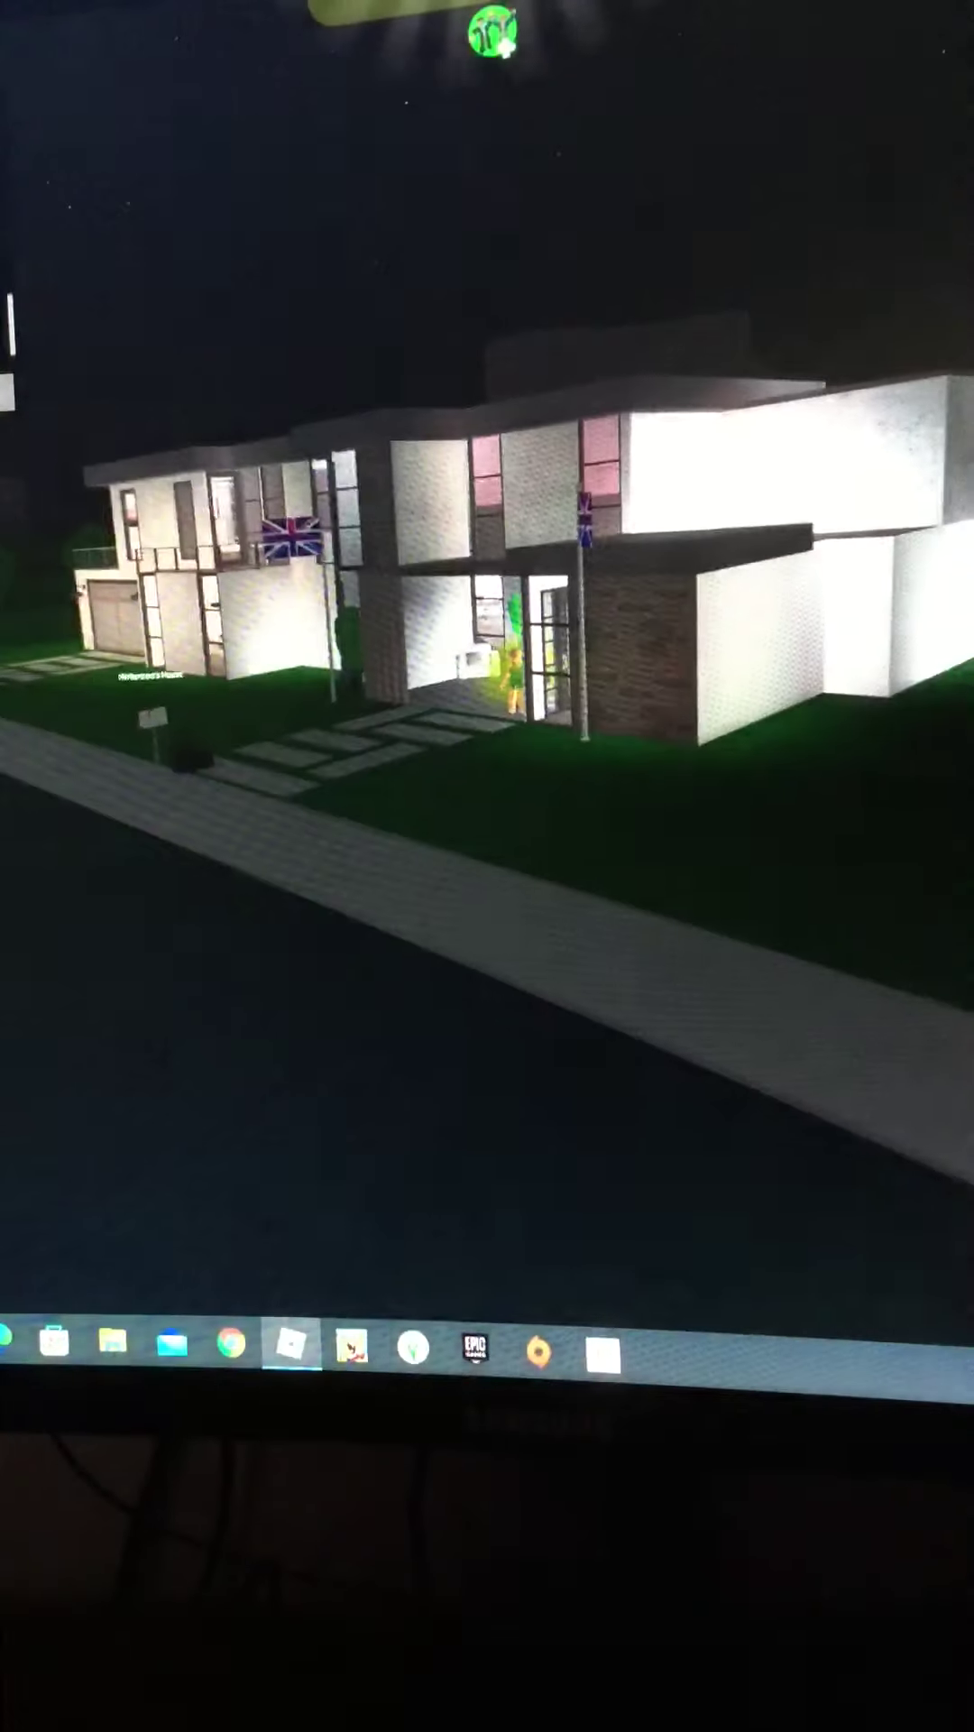
pyautogui.scroll(8, 514, 676)
pyautogui.scroll(-8, 515, 678)
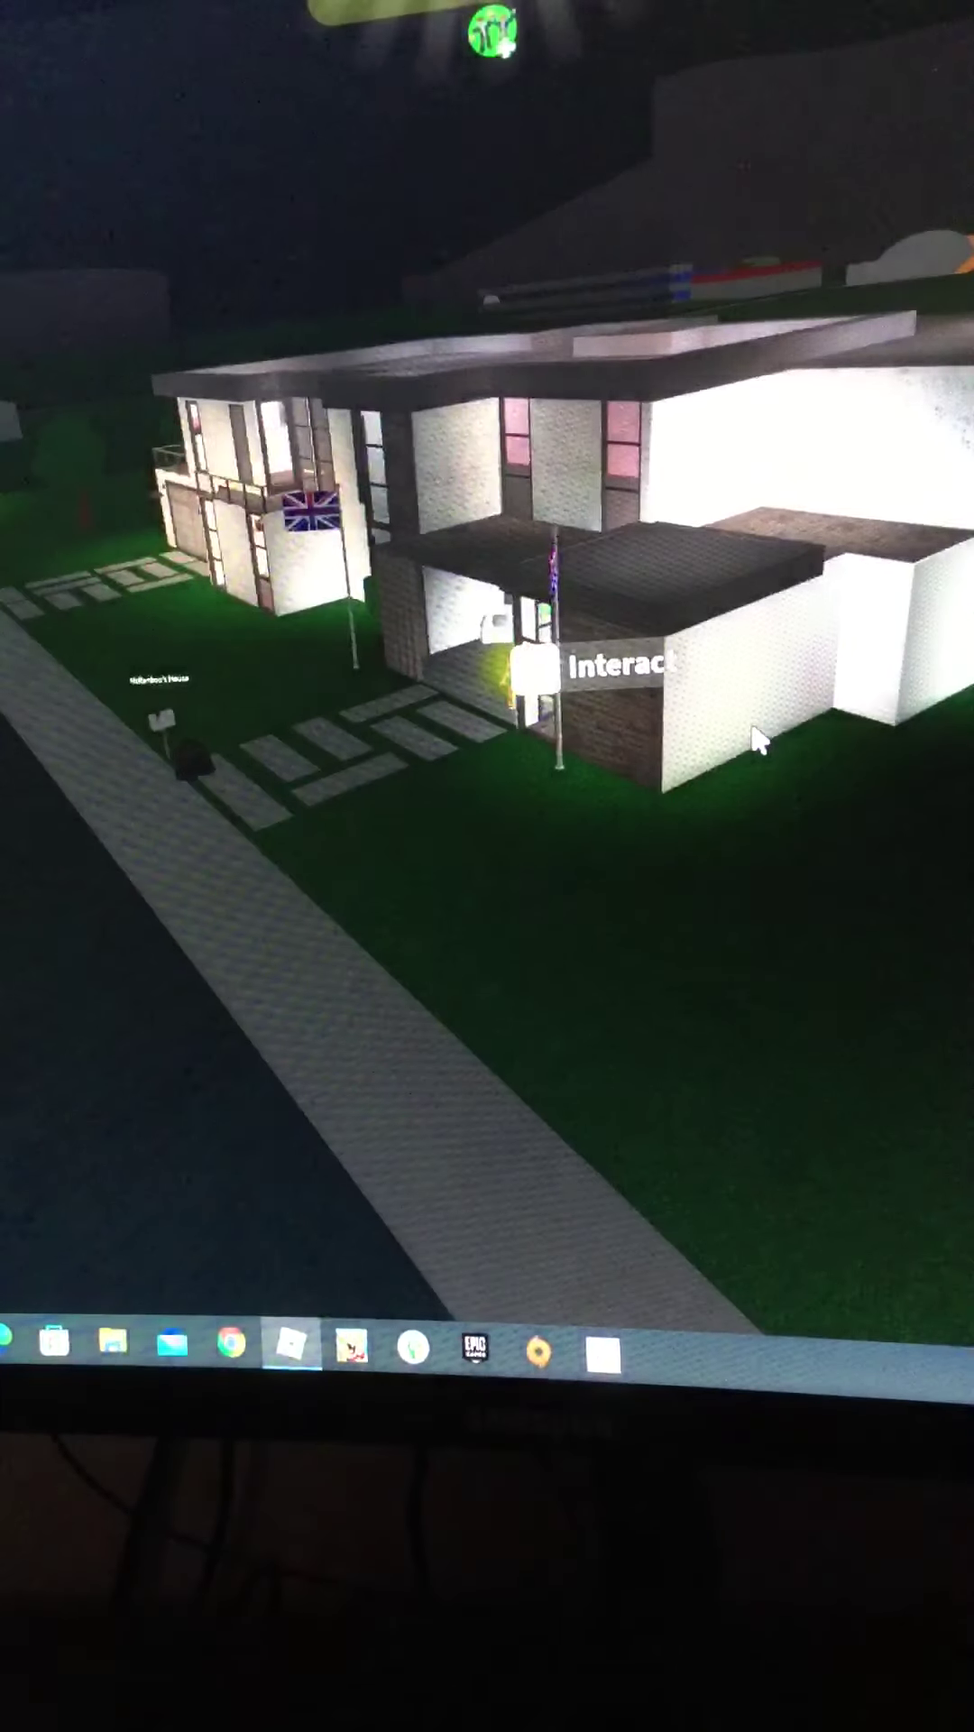
pyautogui.scroll(5, 737, 764)
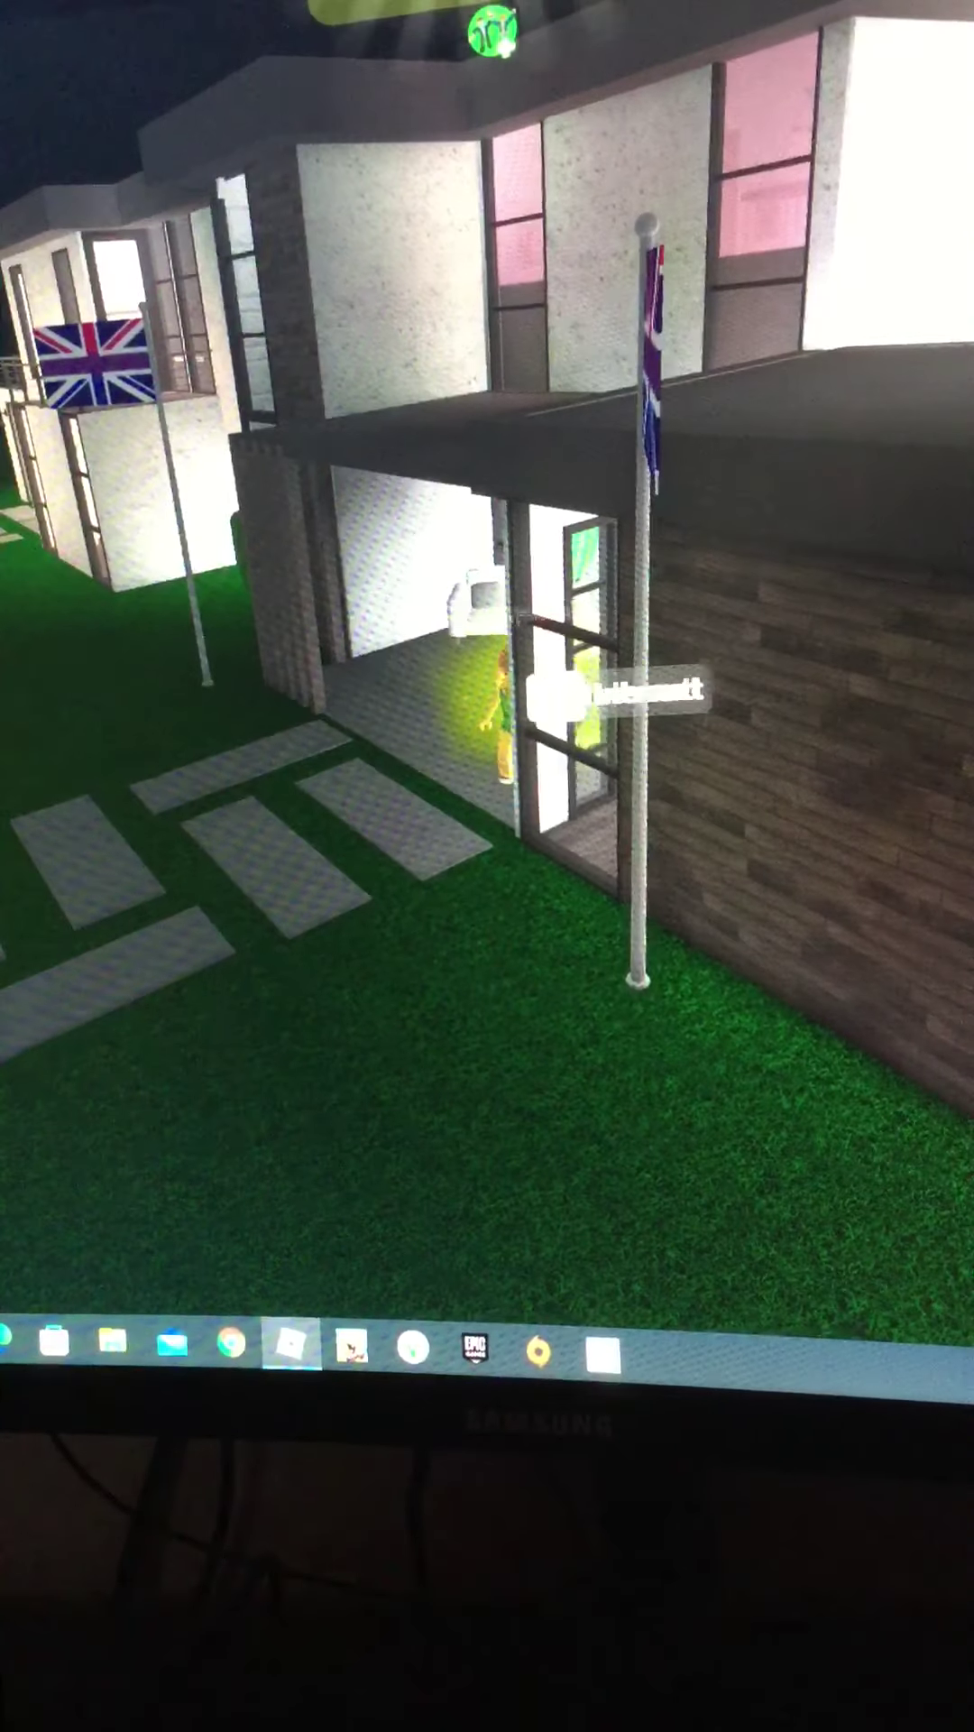
# Step: Walk from the house down the path to the street and face the approaching jeep
pyautogui.press('w')
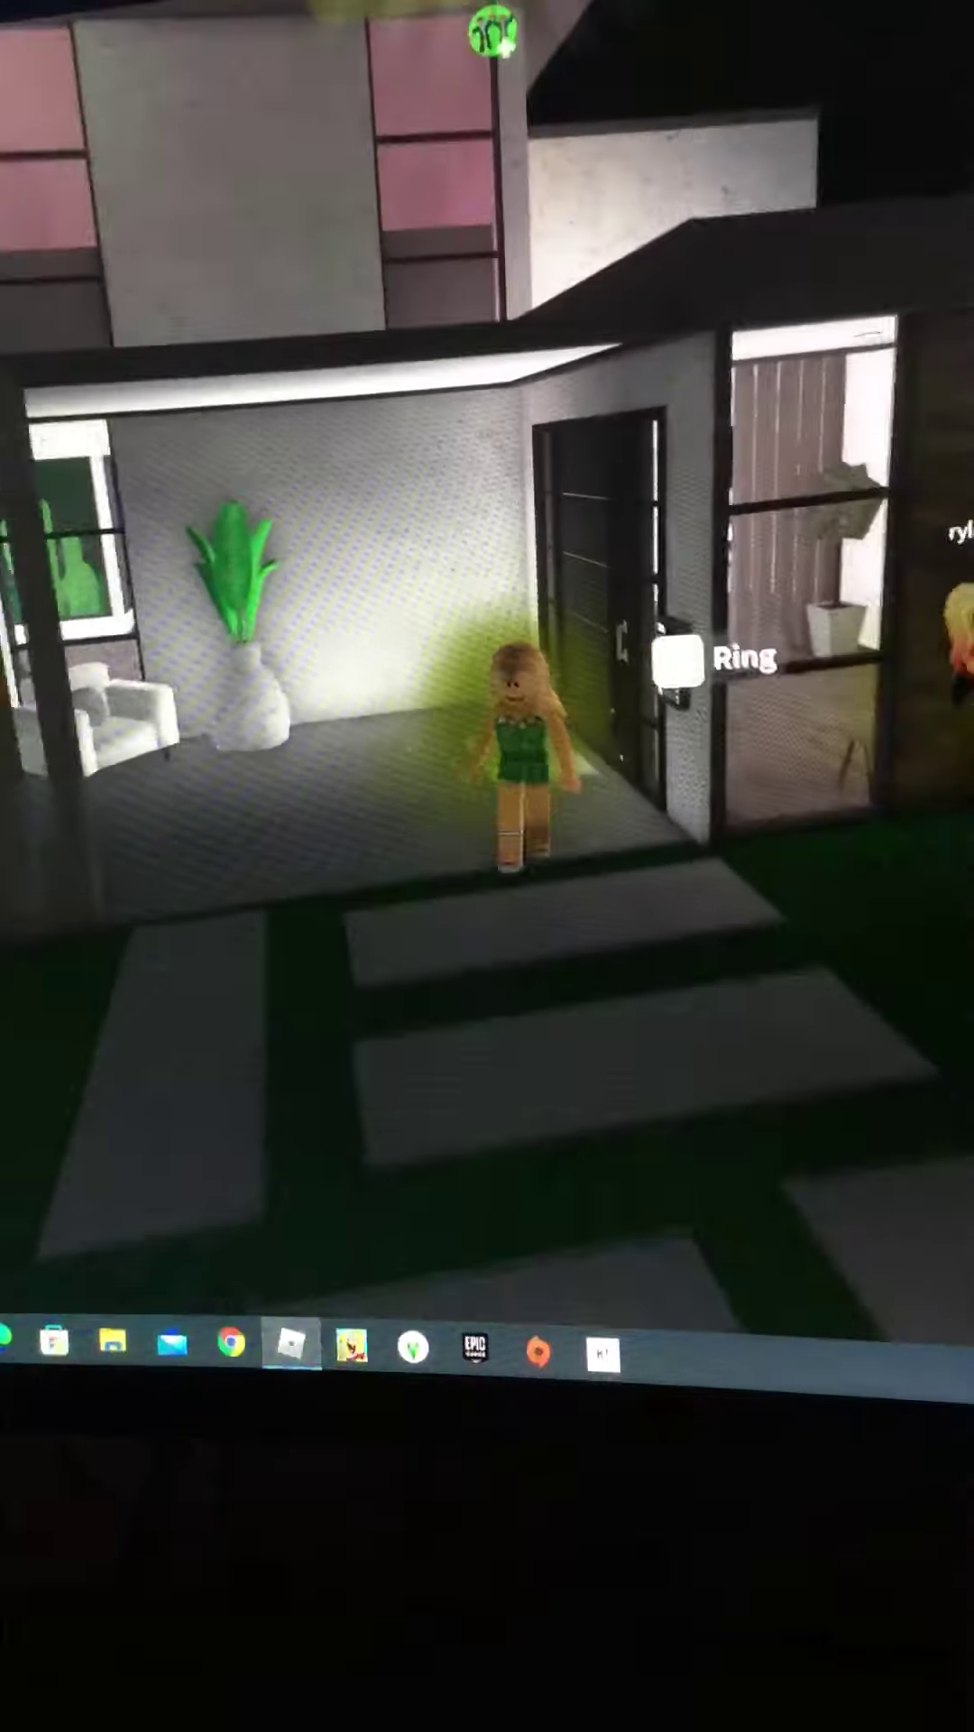
pyautogui.press('w')
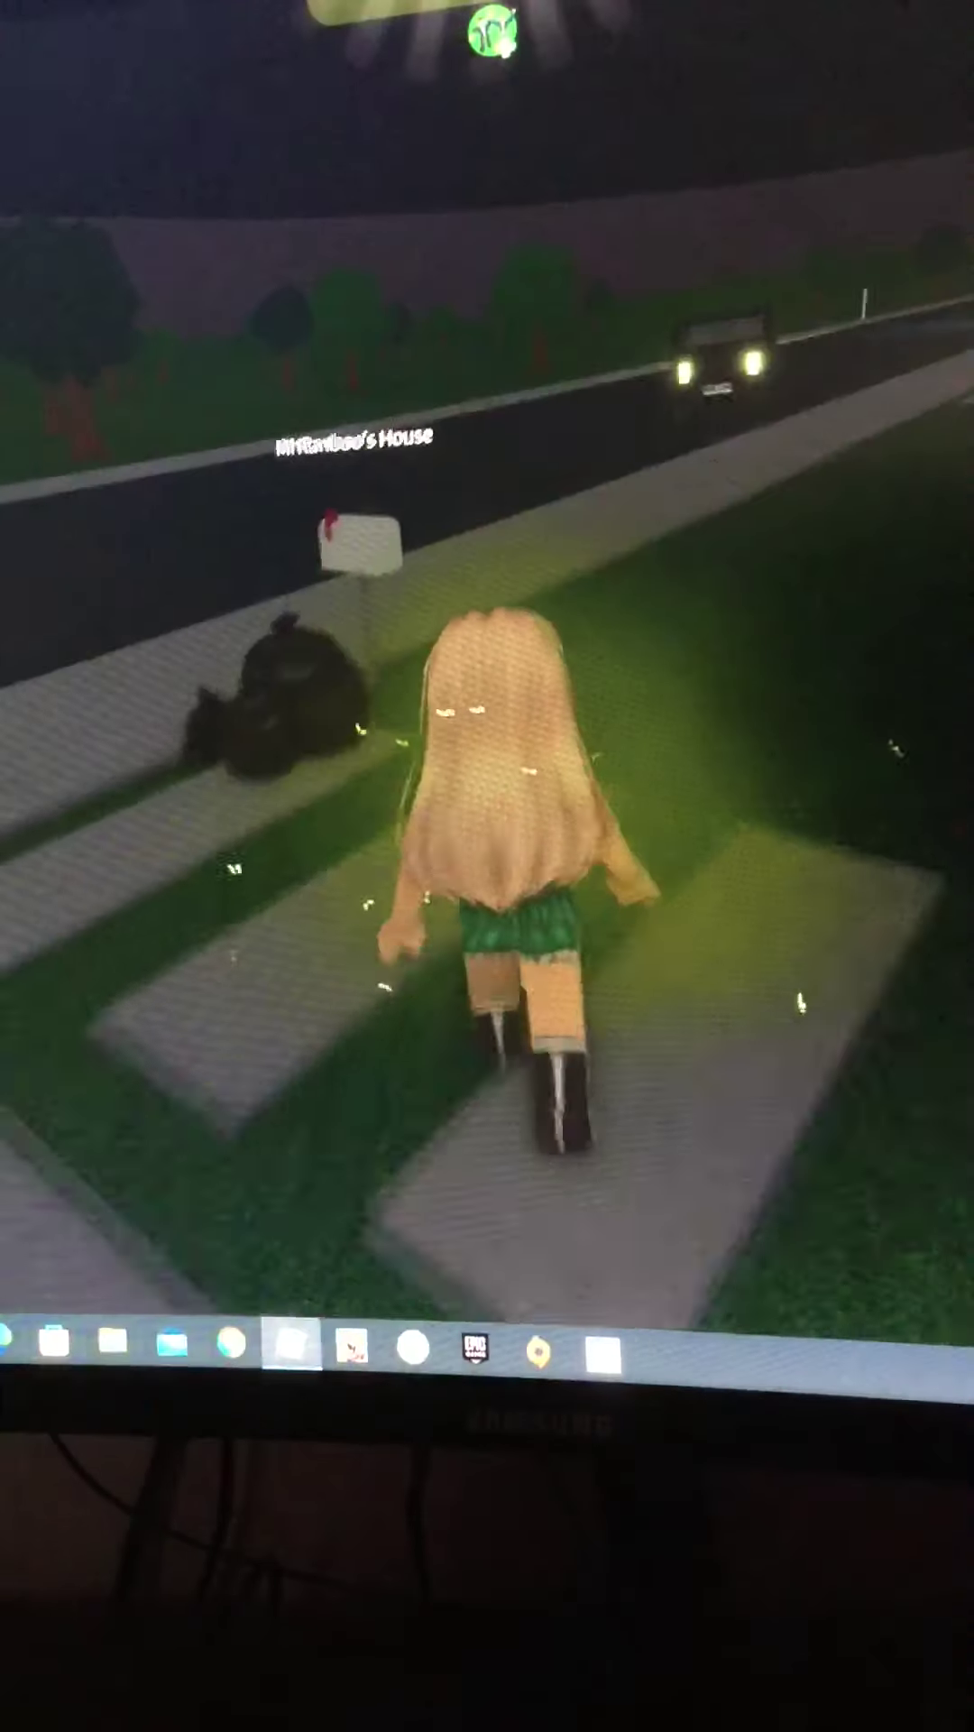
pyautogui.press('w')
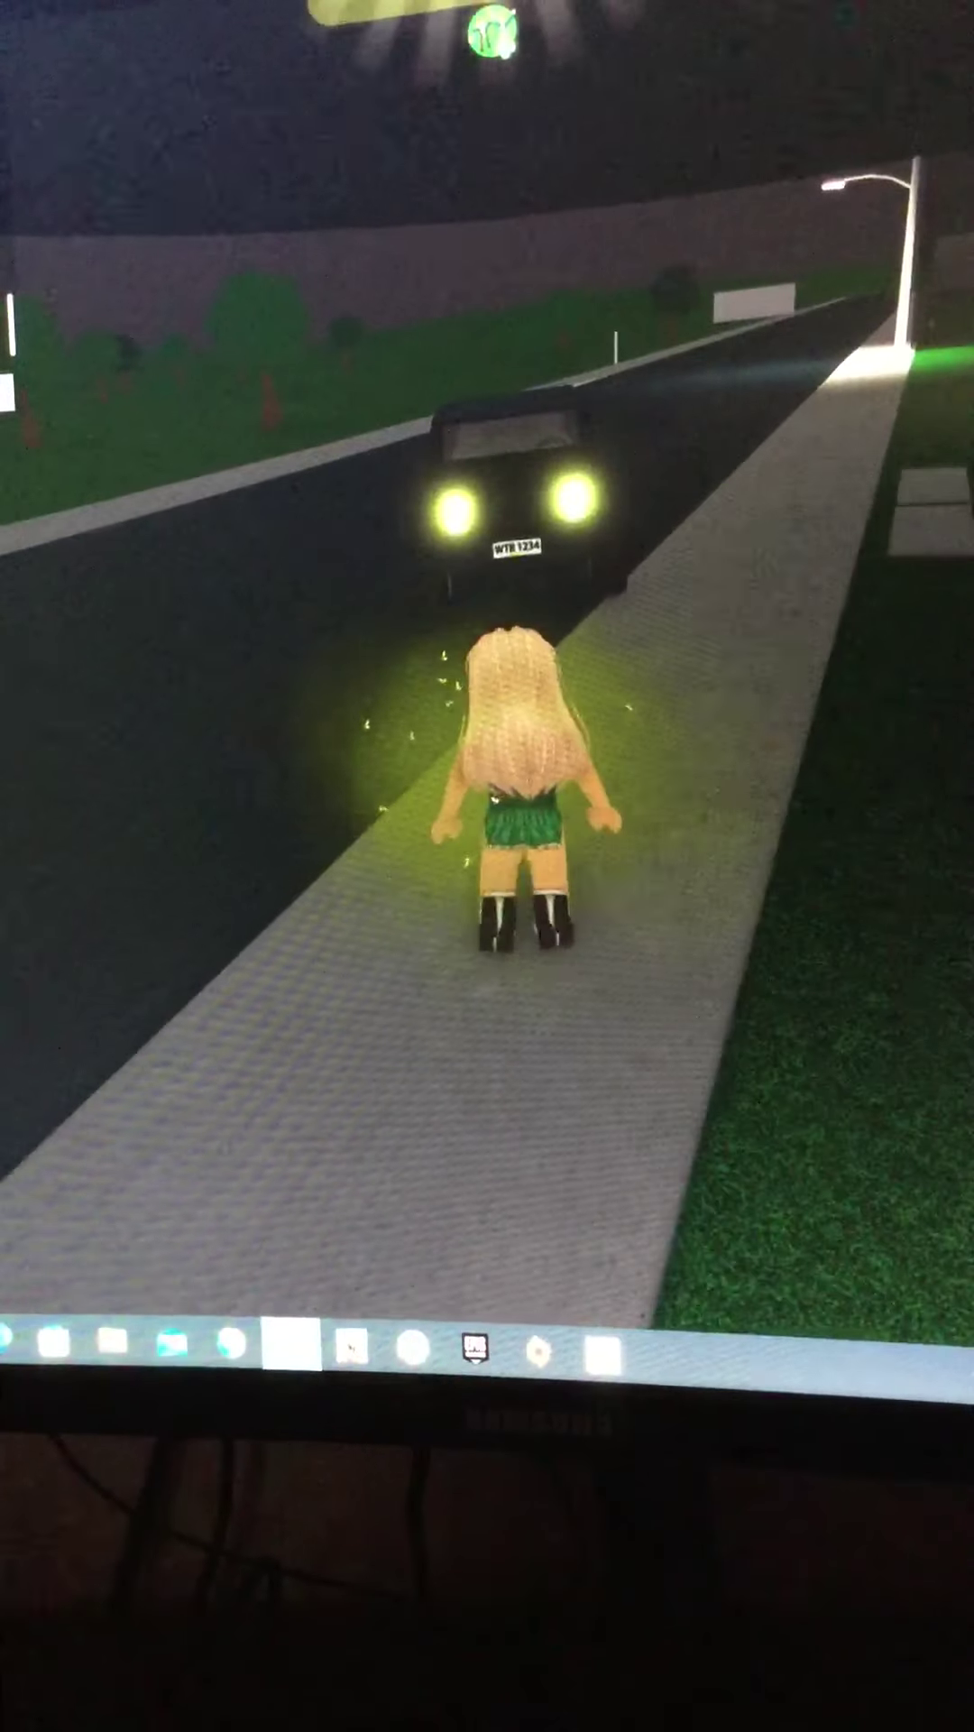
pyautogui.scroll(-2, 203, 746)
pyautogui.scroll(2, 397, 747)
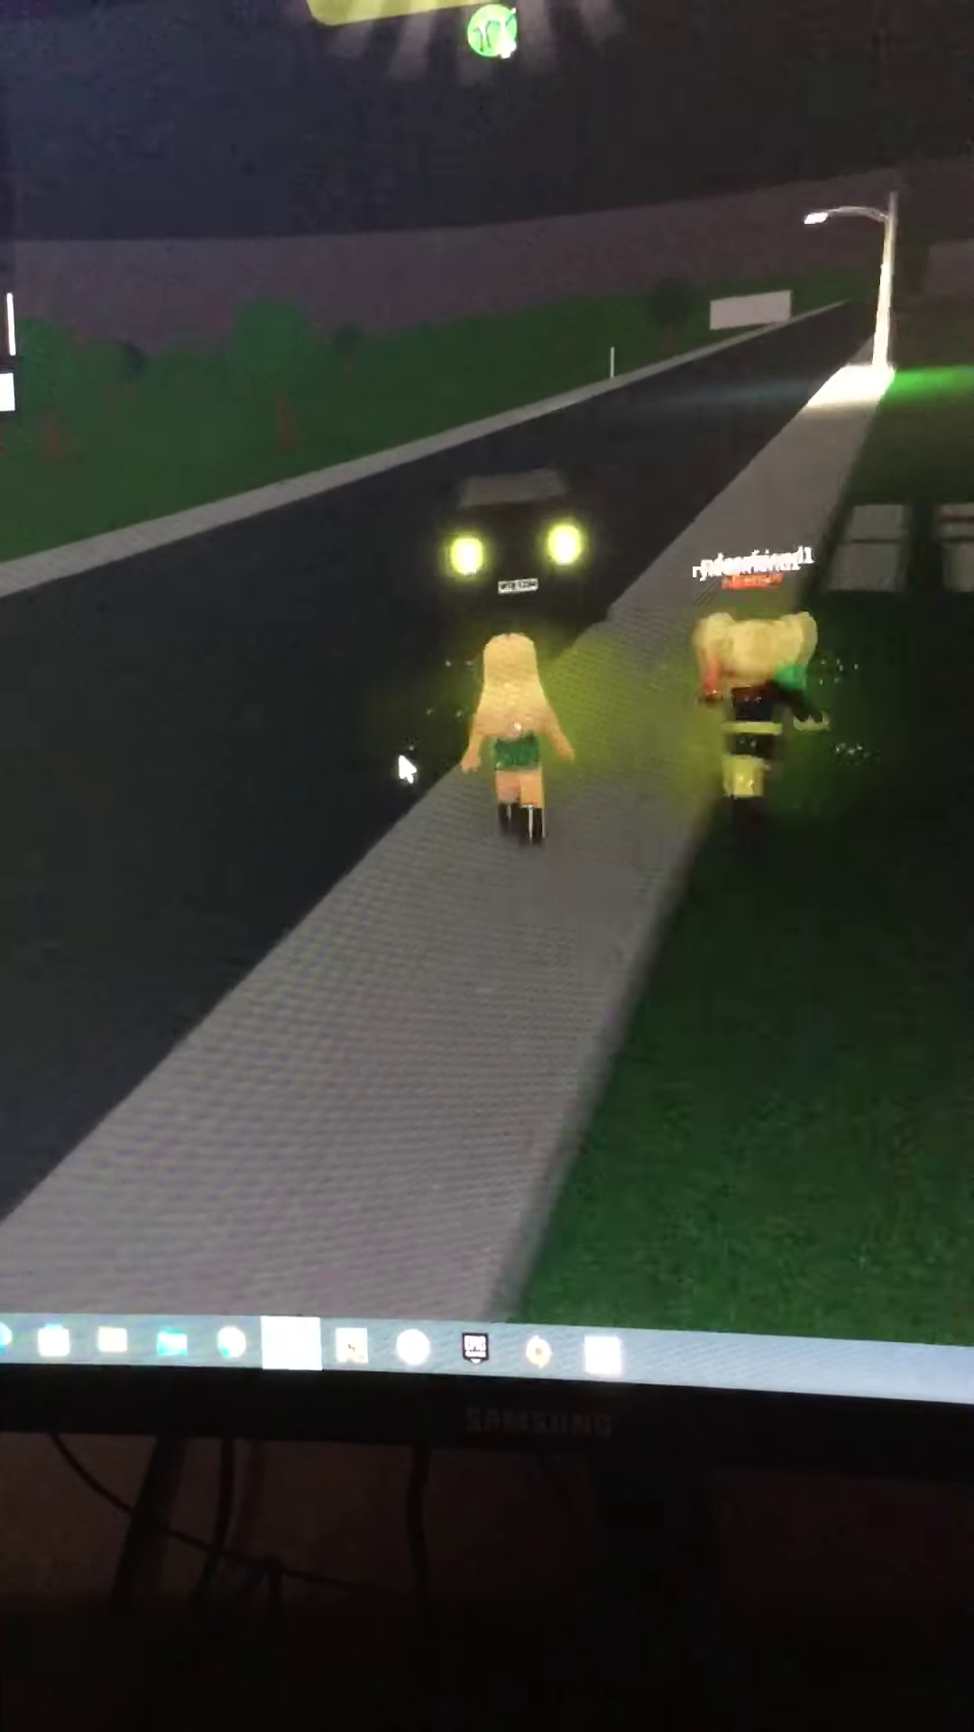
pyautogui.click(689, 508)
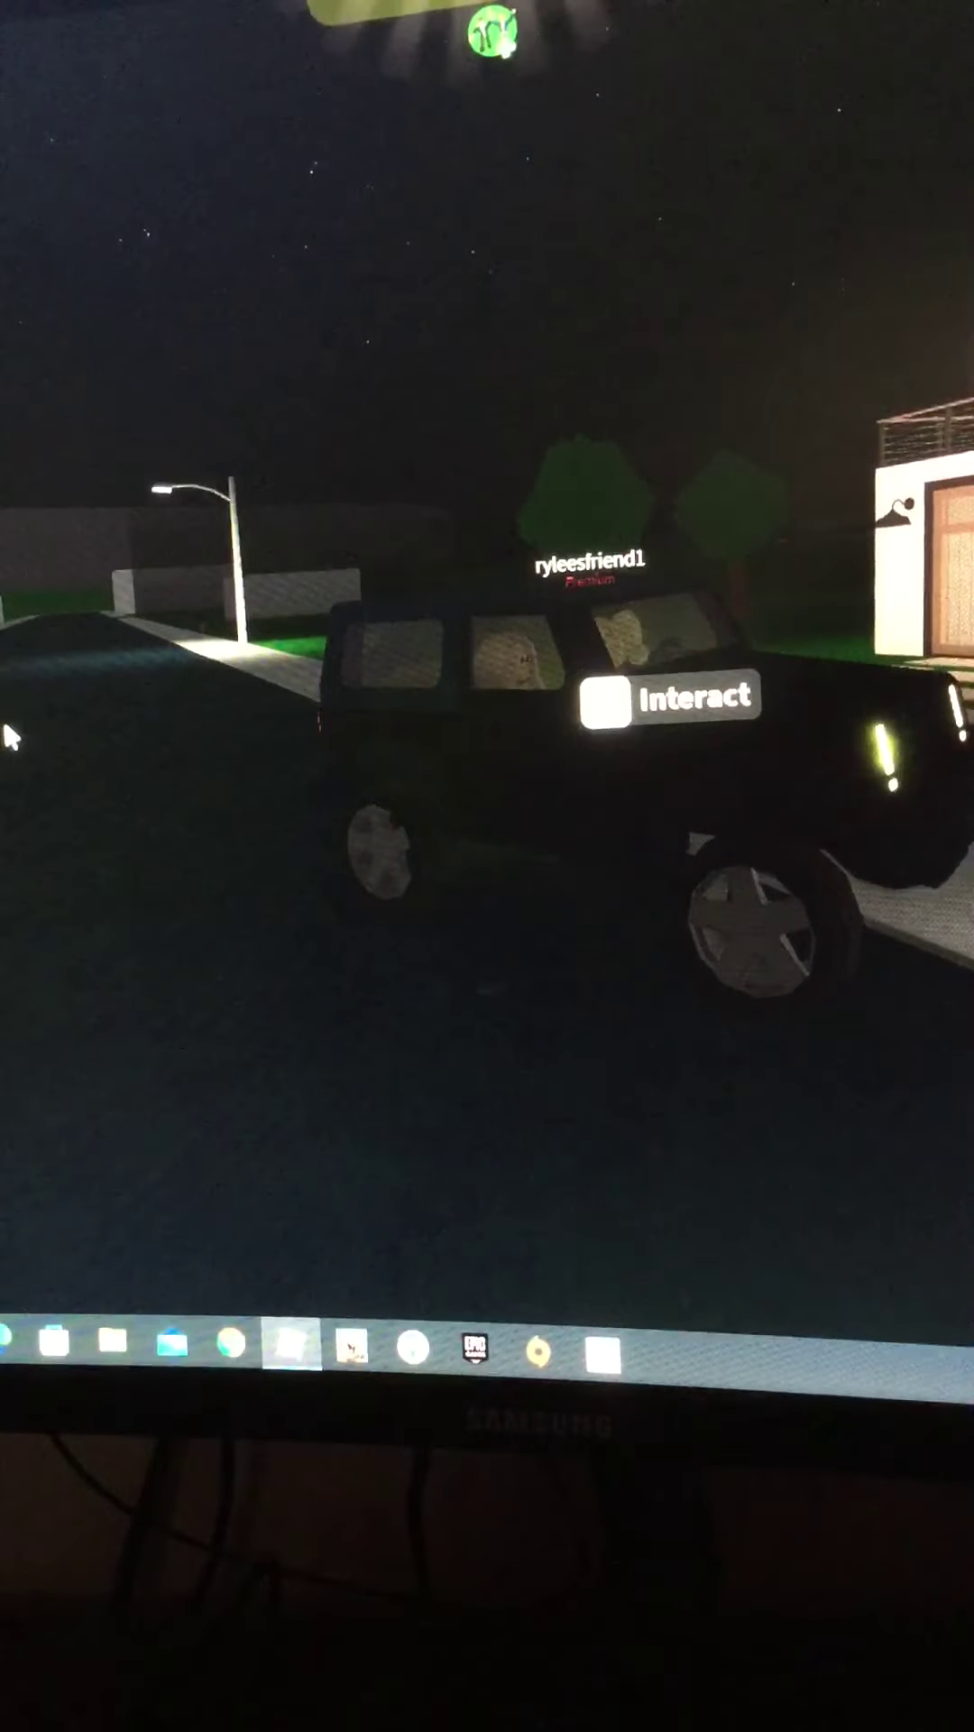
# Step: Ride in the other player's jeep to the pink-lit mansion, orbiting the view
pyautogui.moveTo(1, 716); pyautogui.dragTo(2, 730)
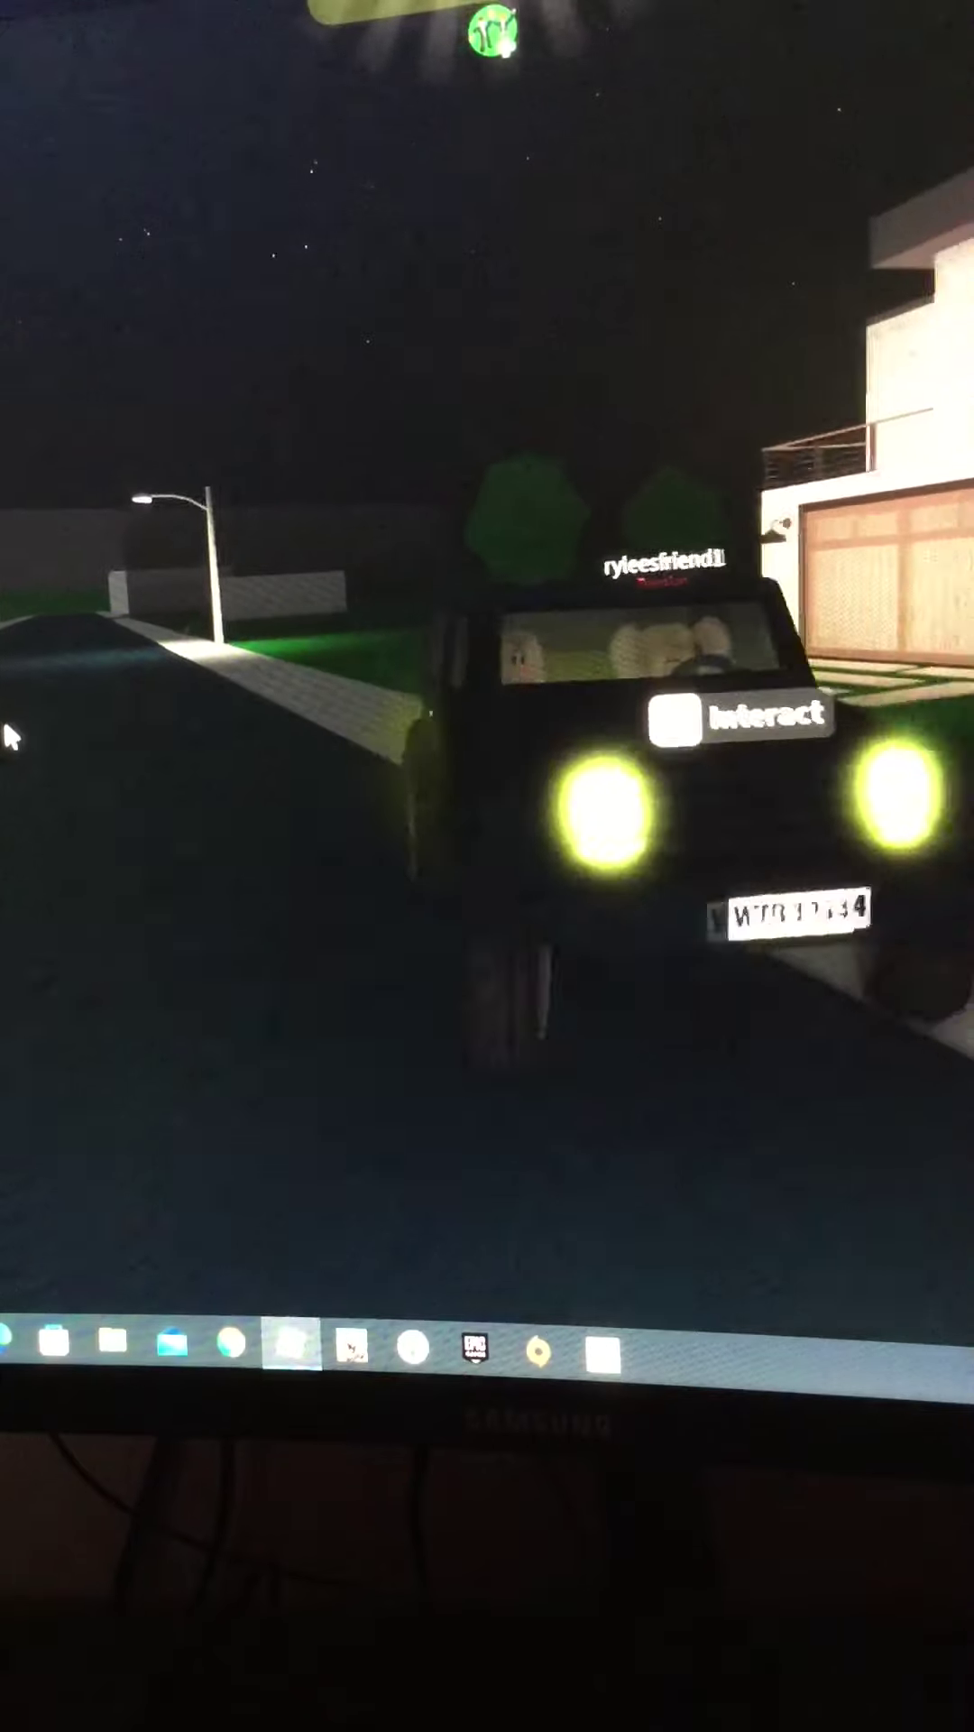
pyautogui.press('w')
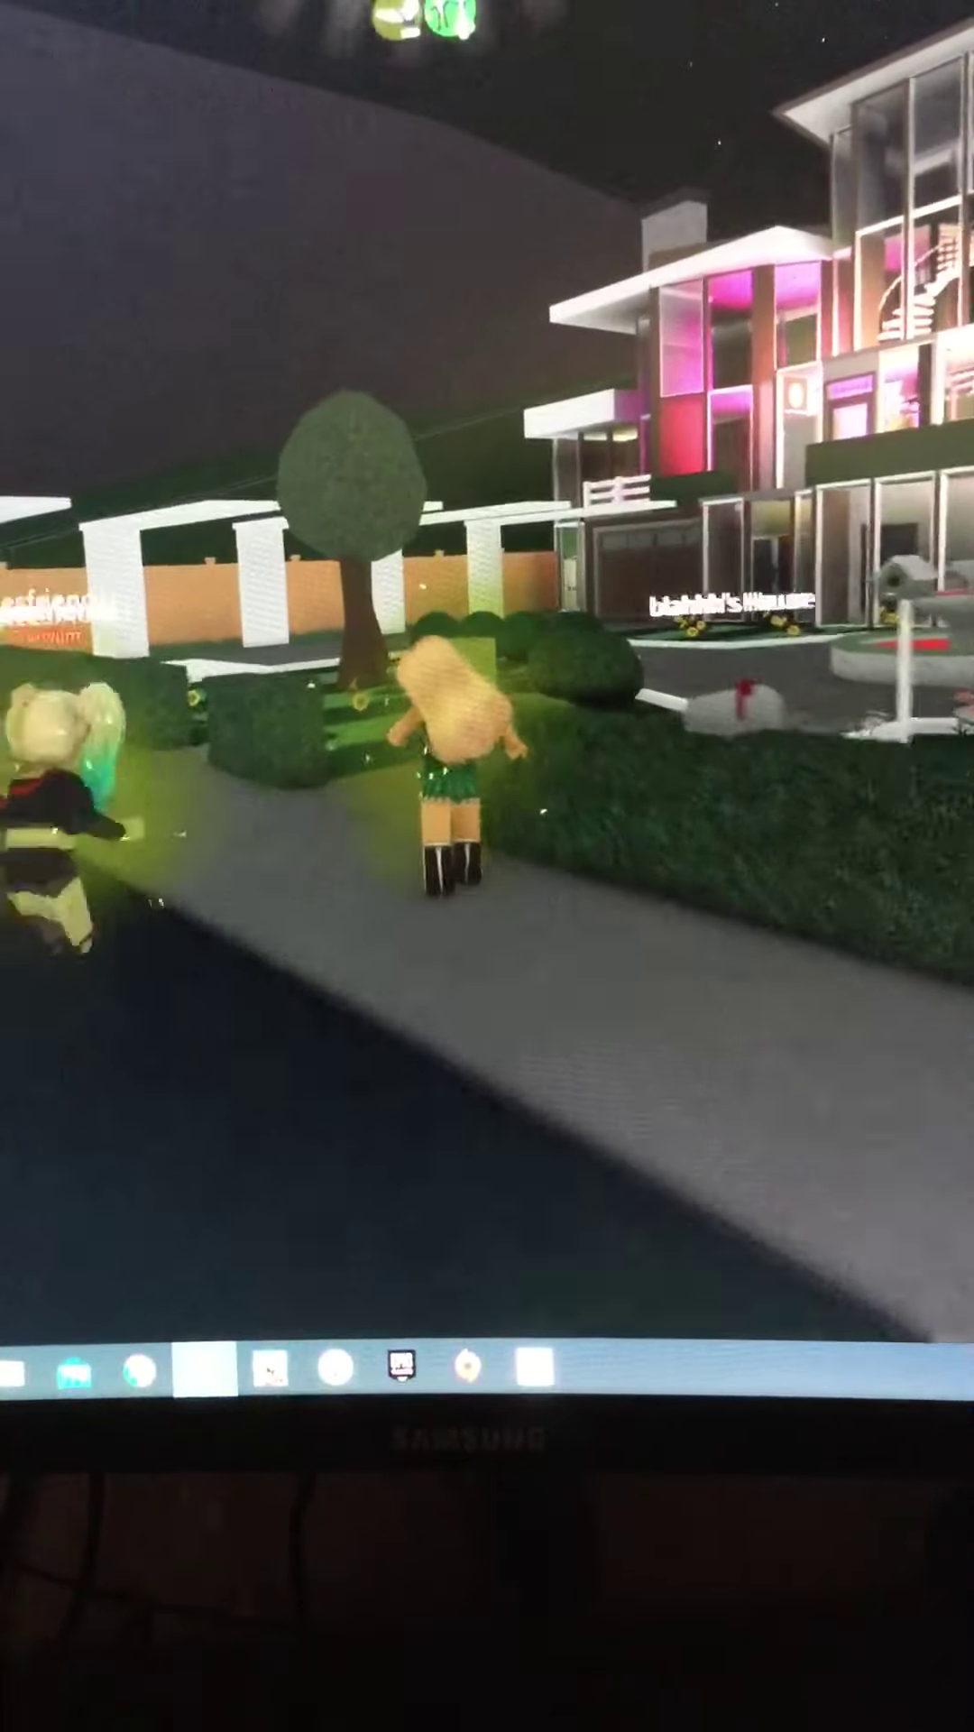
pyautogui.press('w')
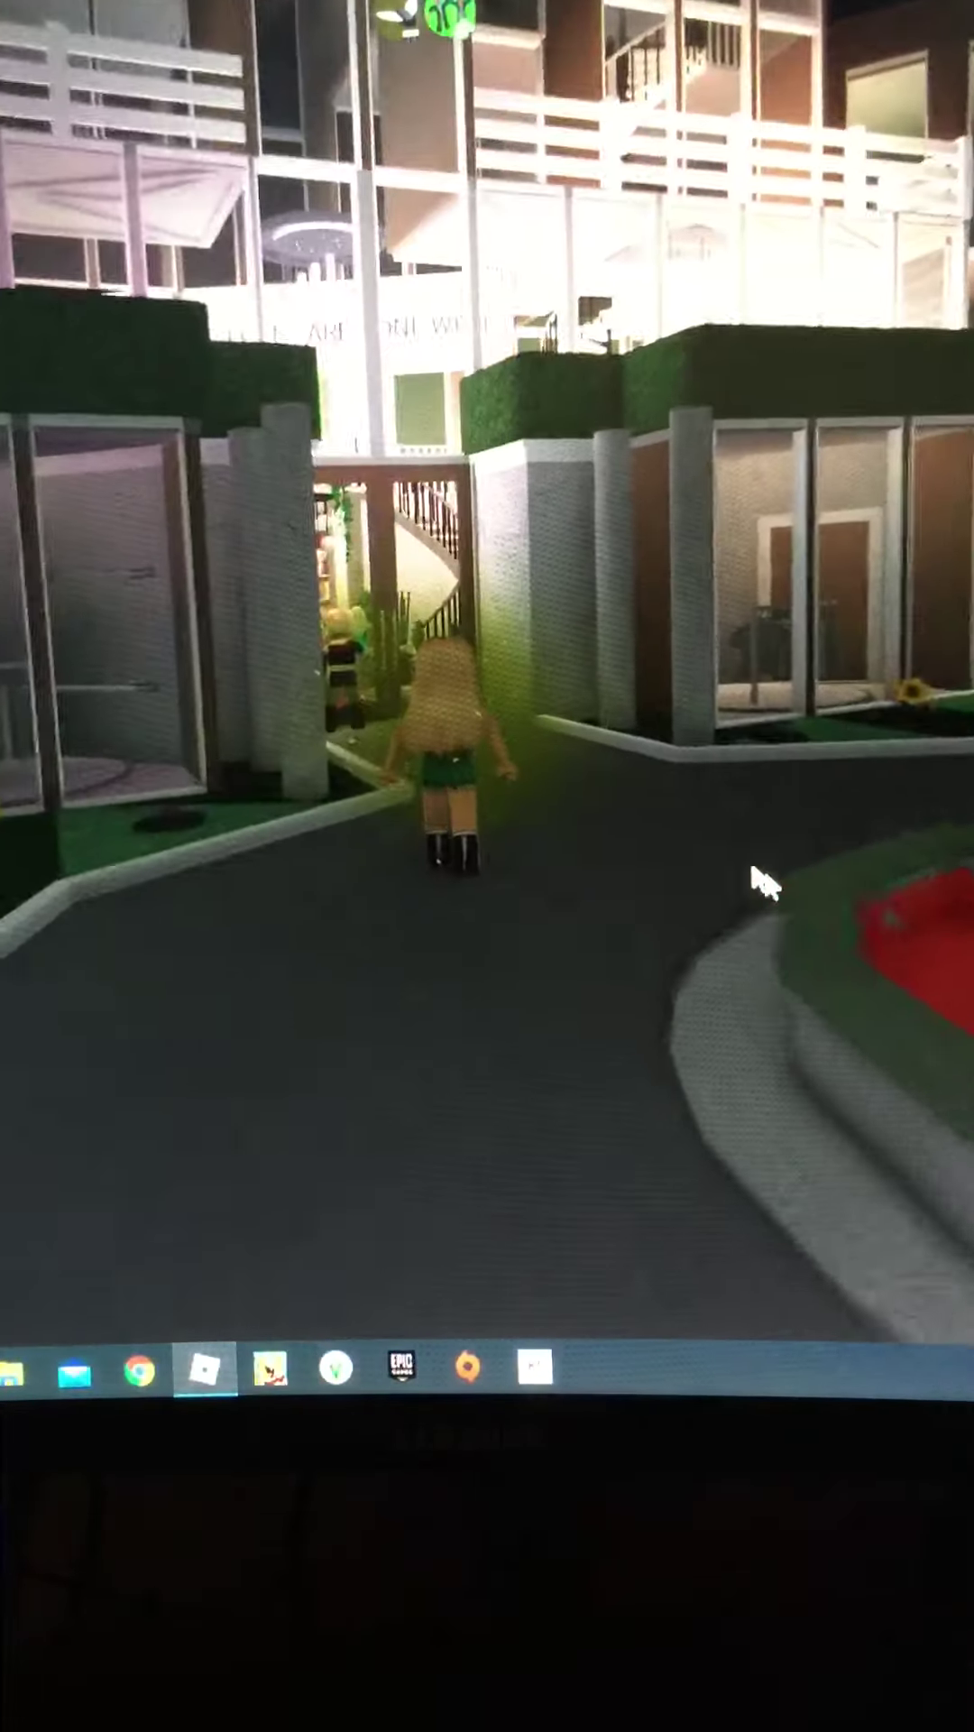
# Step: Walk past the red fountain to the other player and get into the car
pyautogui.press('w')
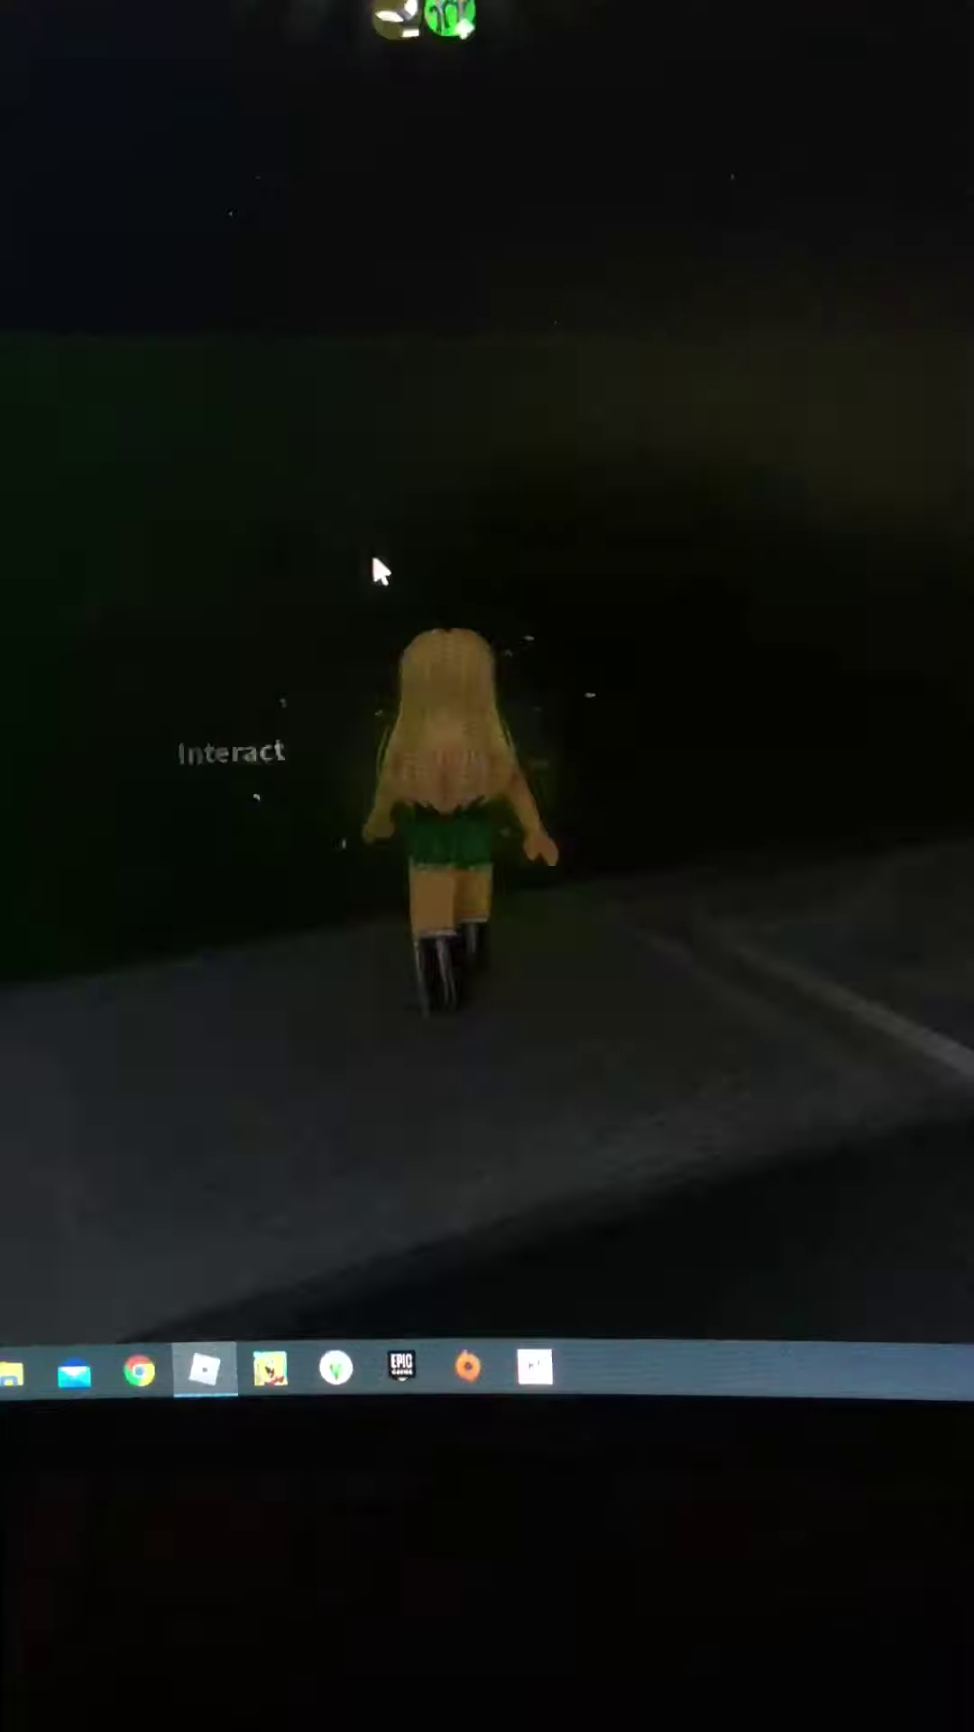
pyautogui.scroll(-5, 487, 676)
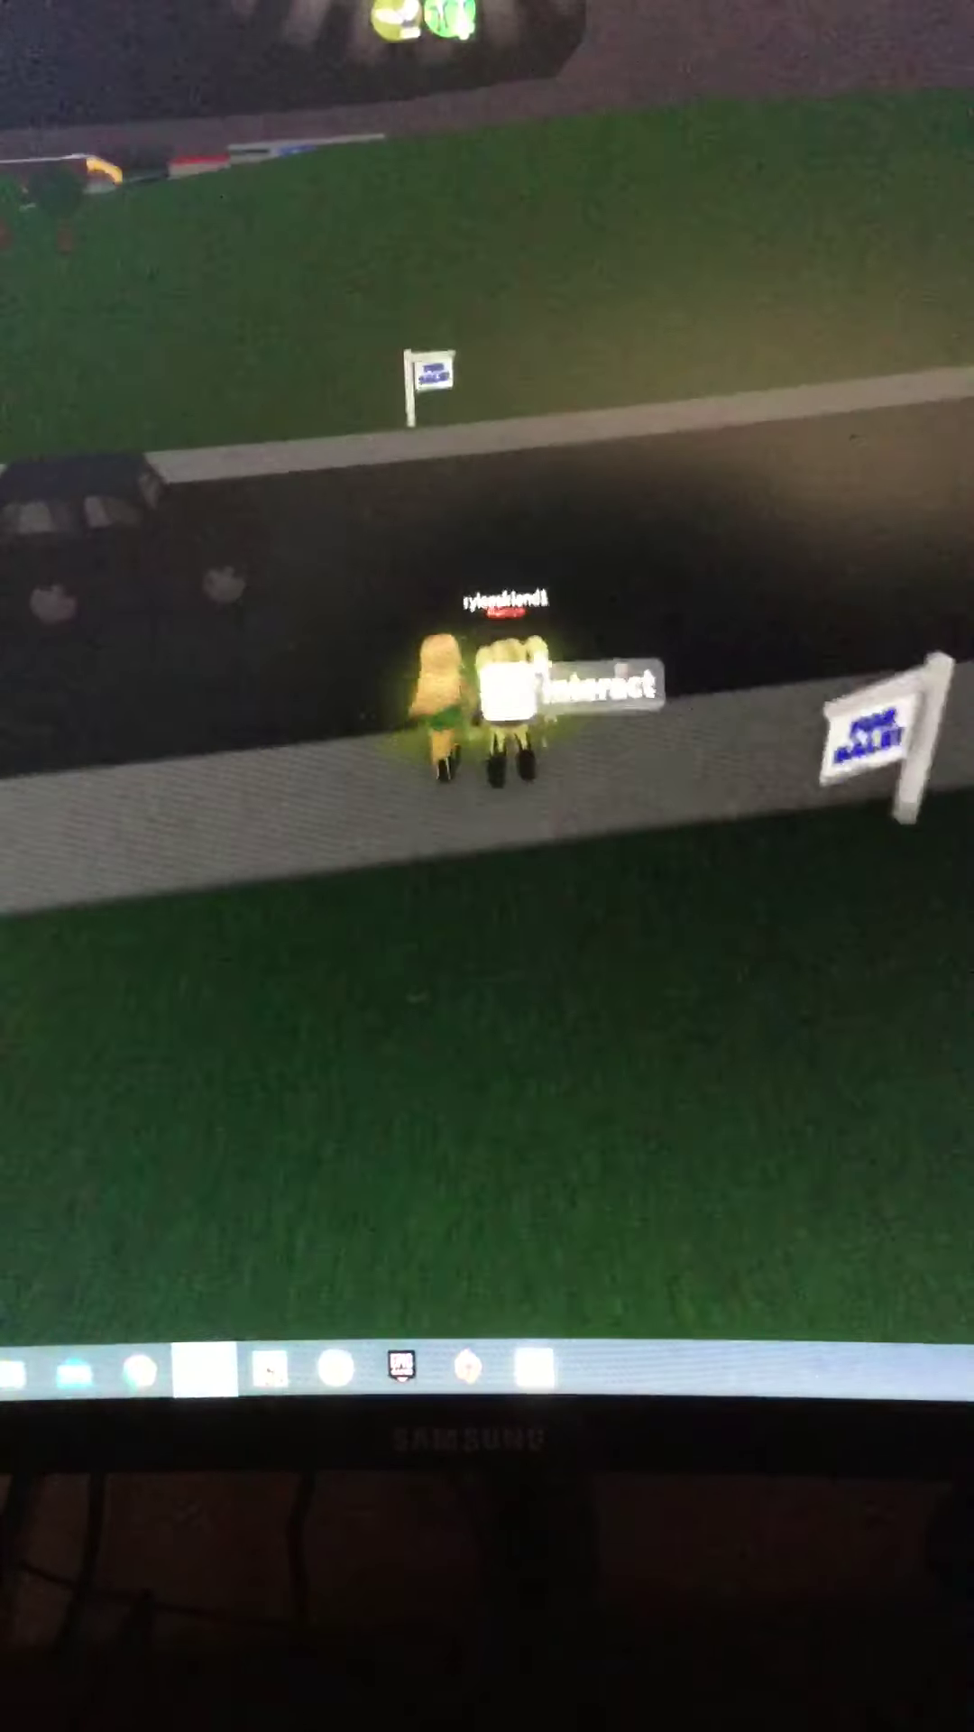
pyautogui.press('w')
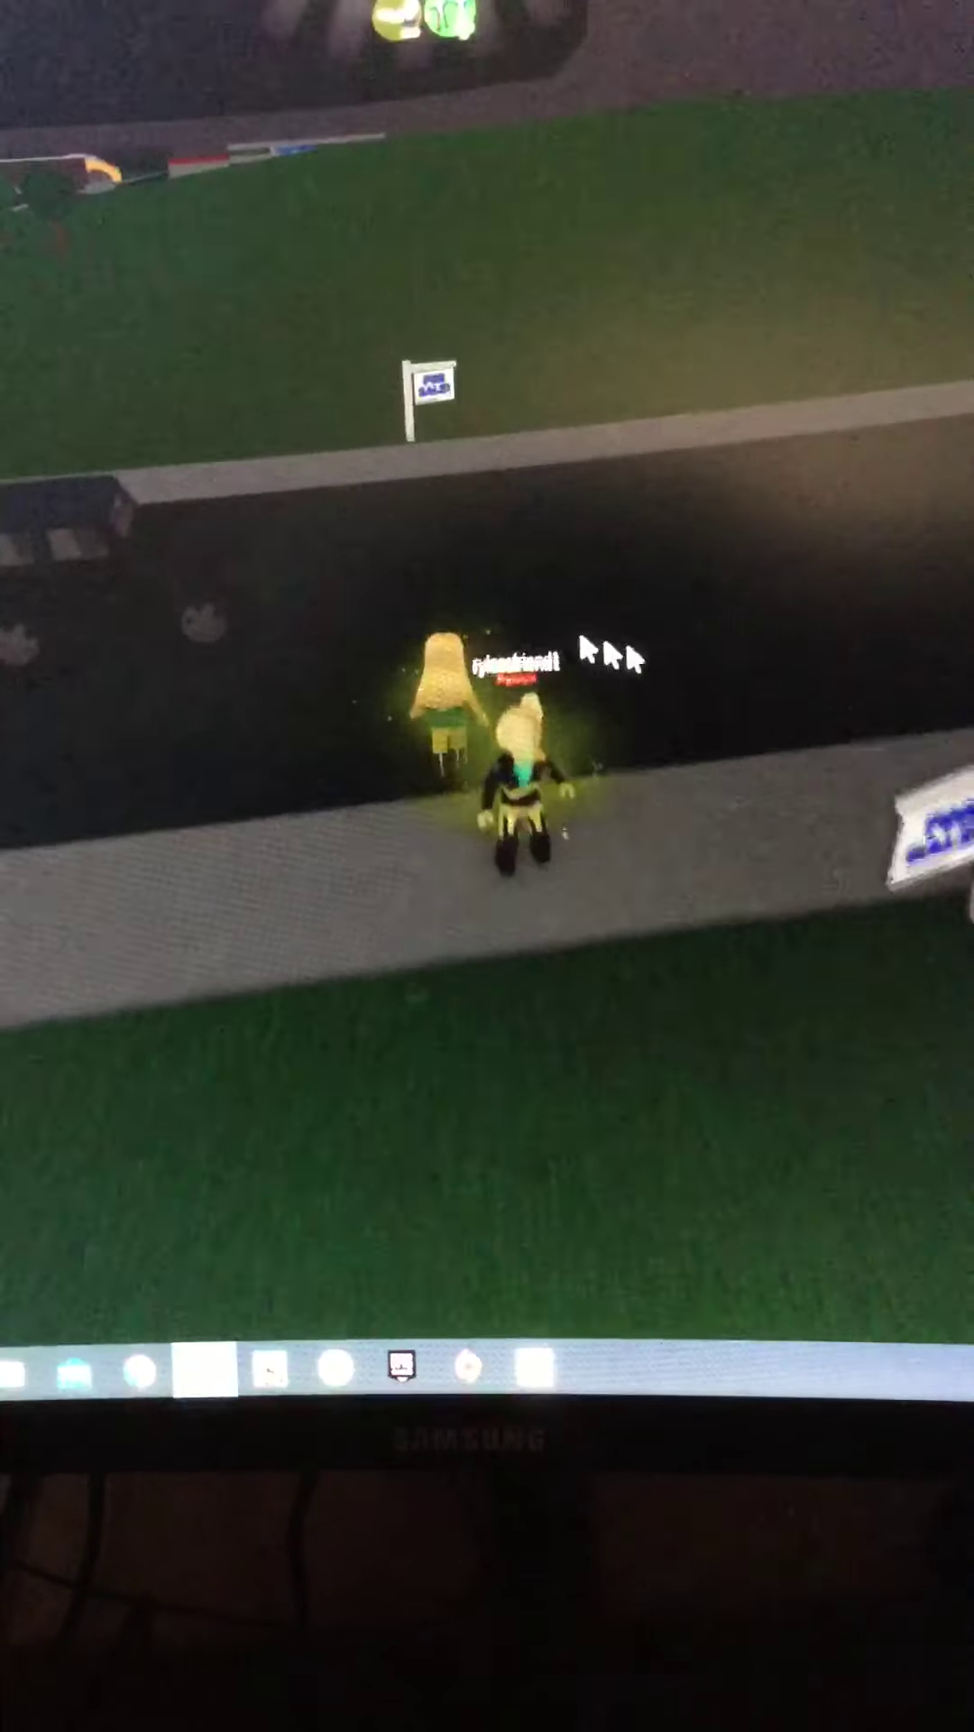
pyautogui.moveTo(624, 638); pyautogui.dragTo(458, 563)
pyautogui.press('w')
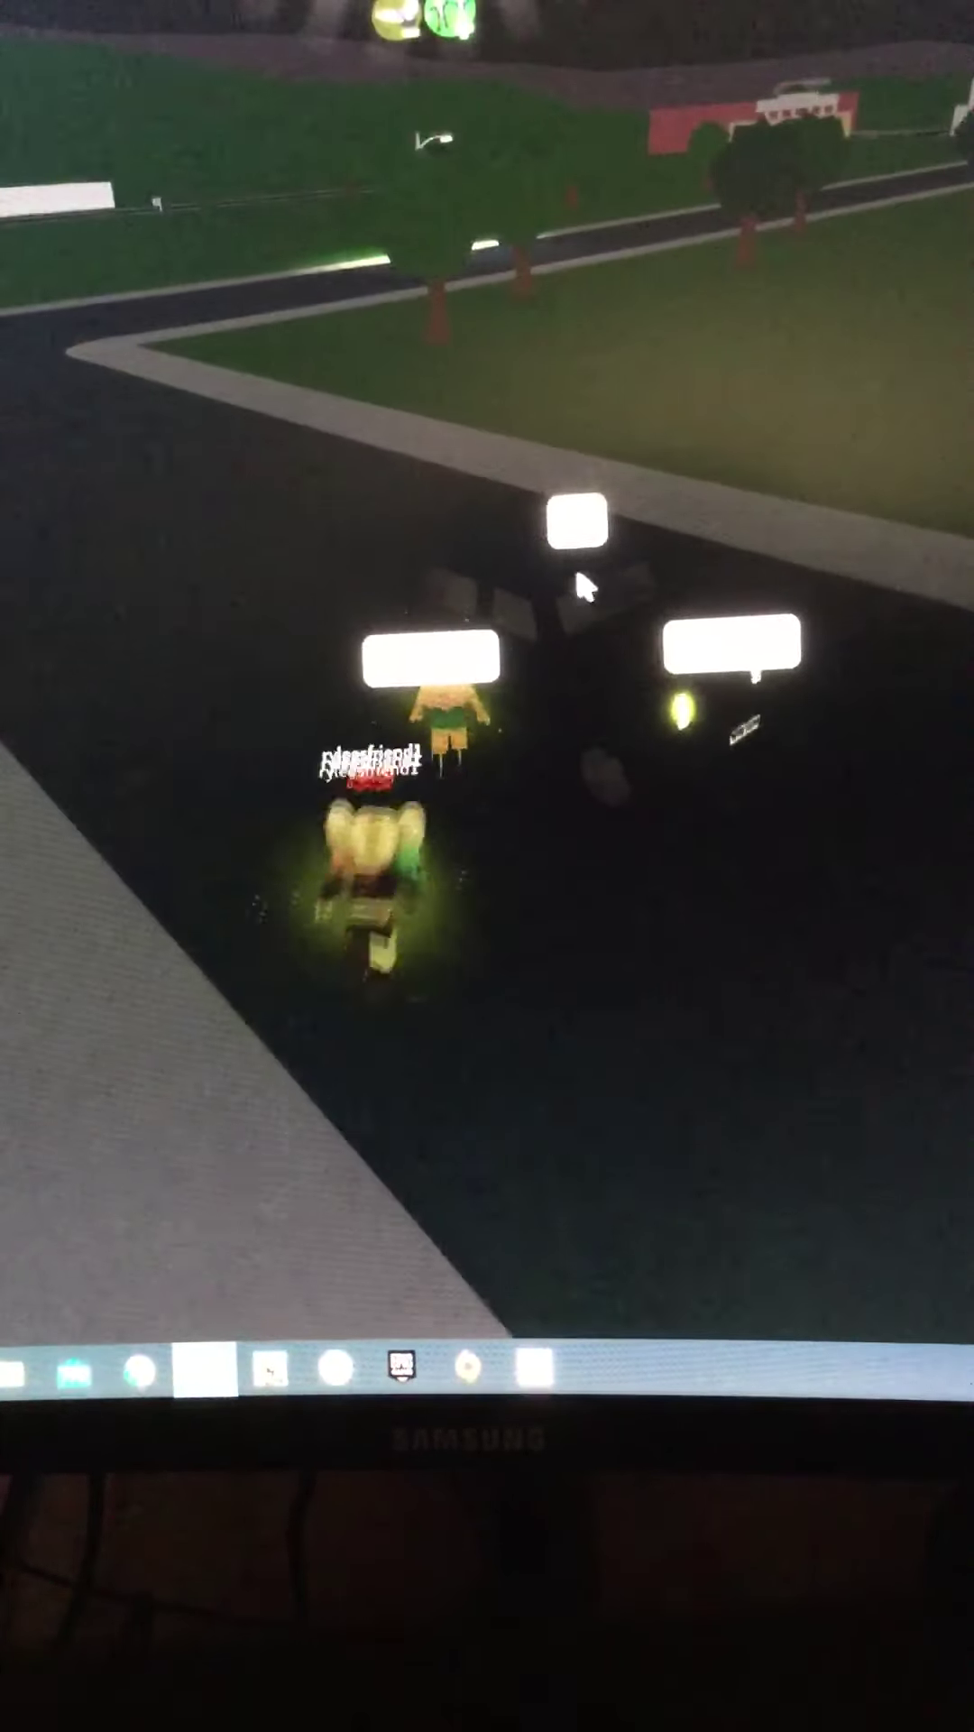
pyautogui.press('w')
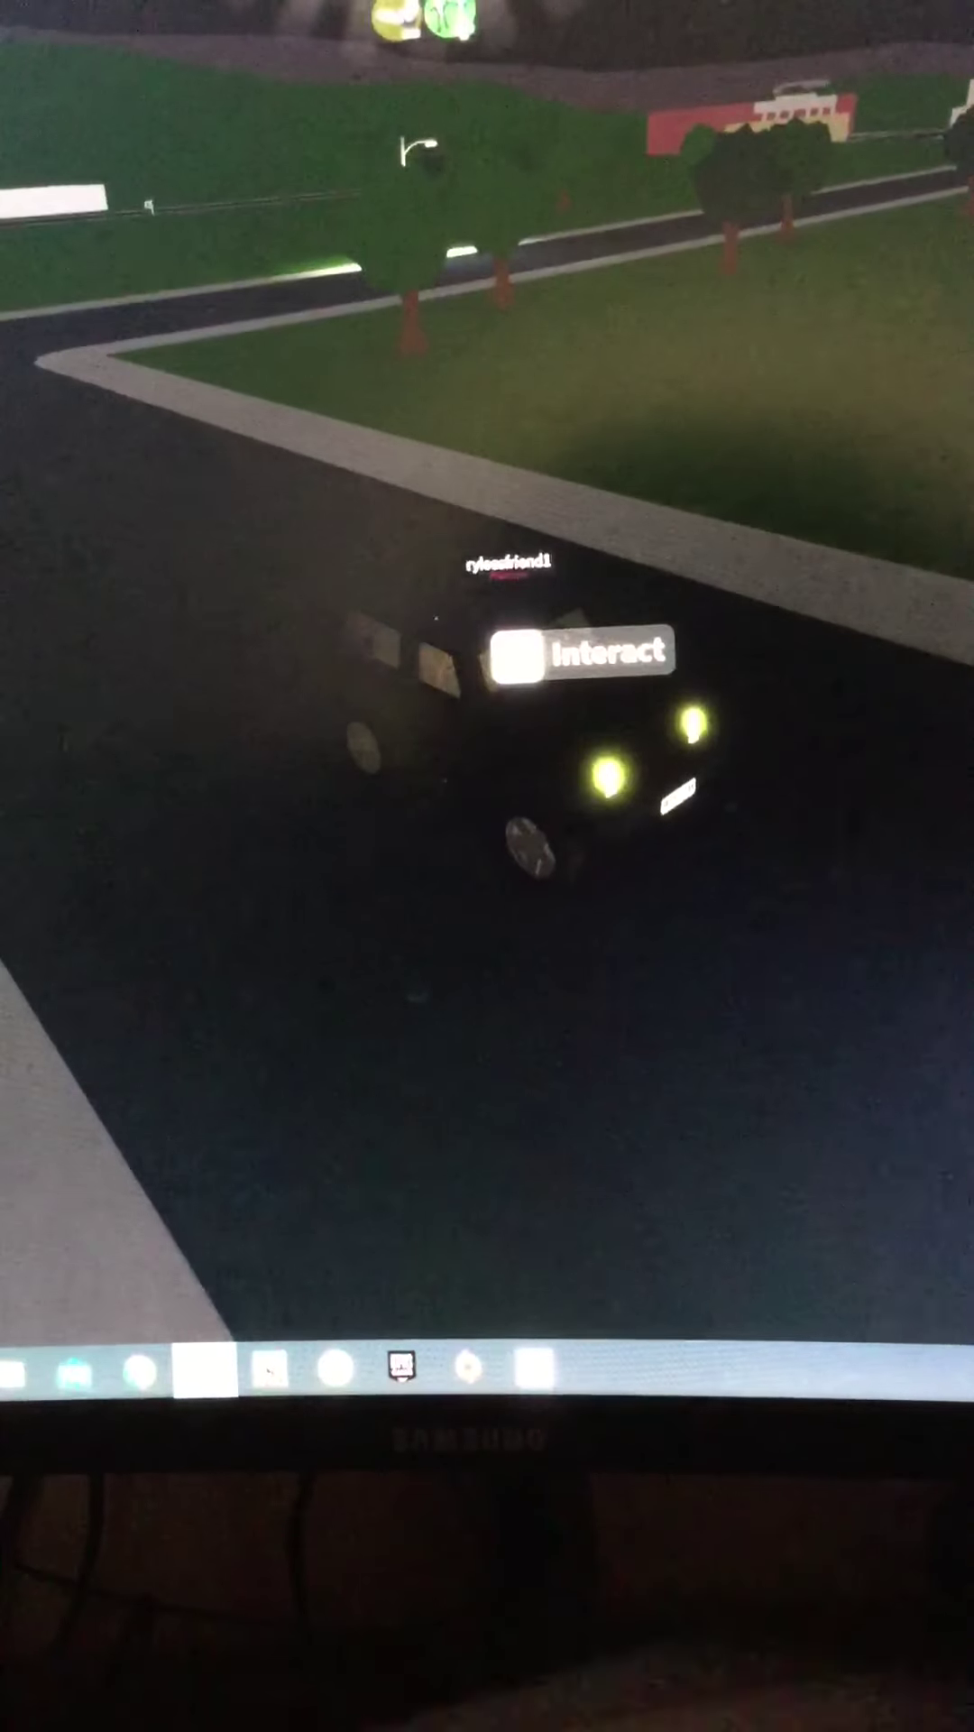
# Step: Drive around the bend to the red-roofed brick house and step out beside the car
pyautogui.press('w')
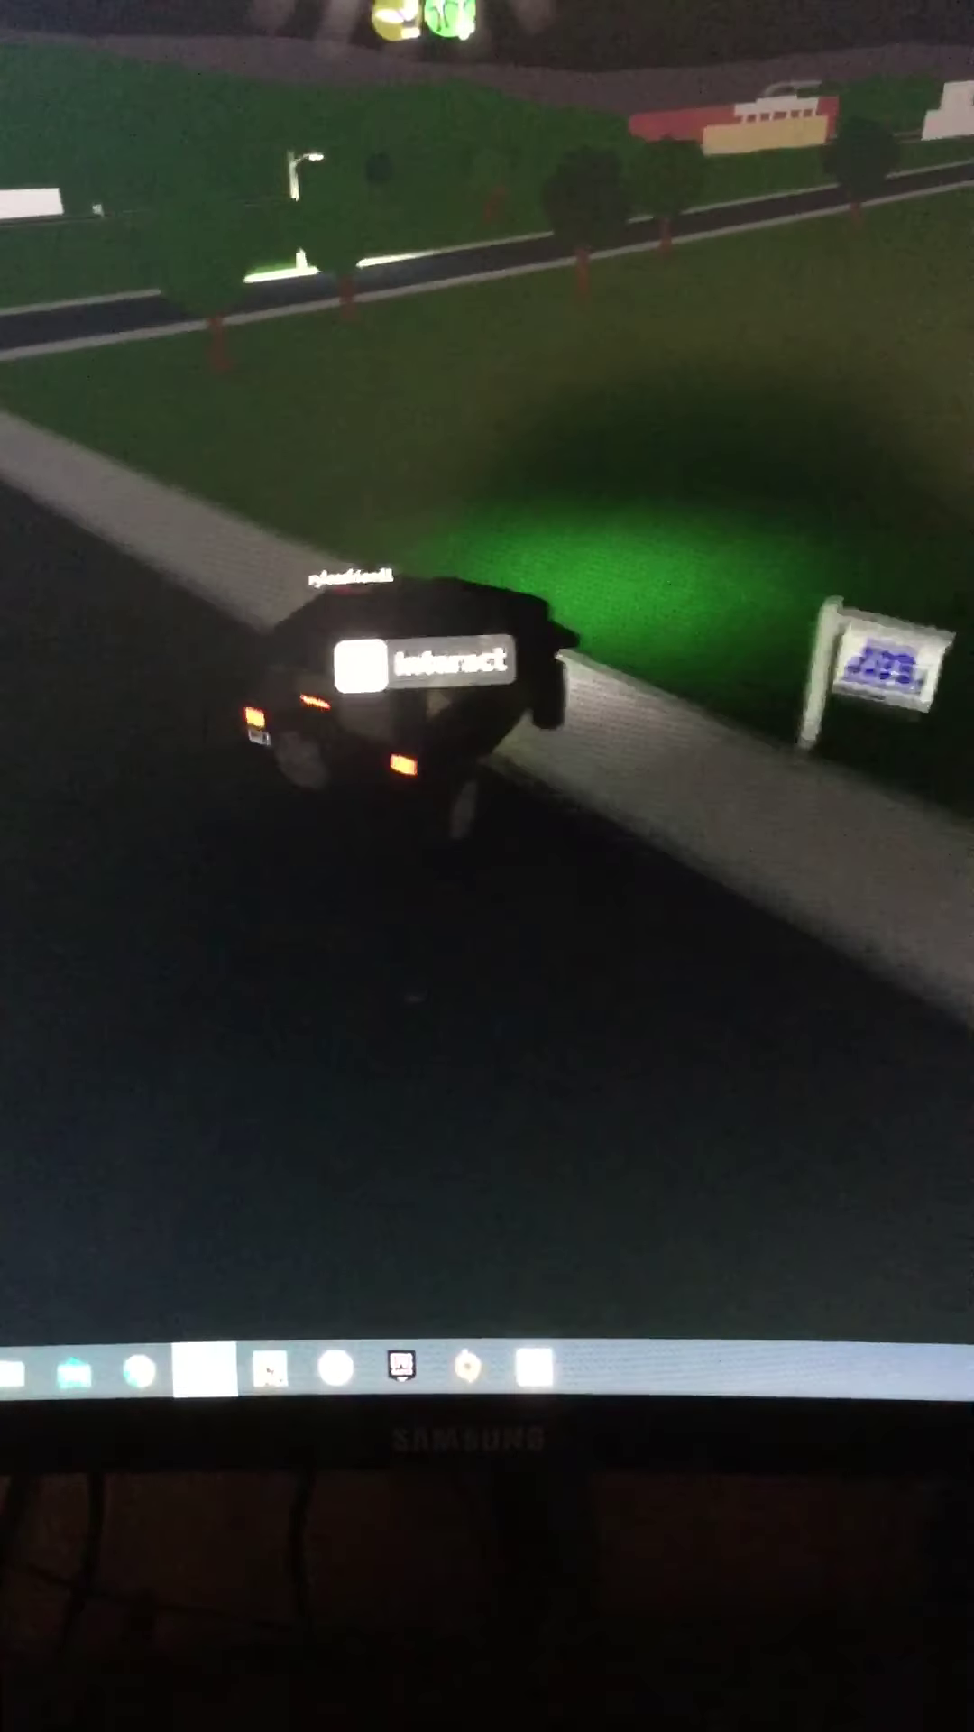
pyautogui.press('w')
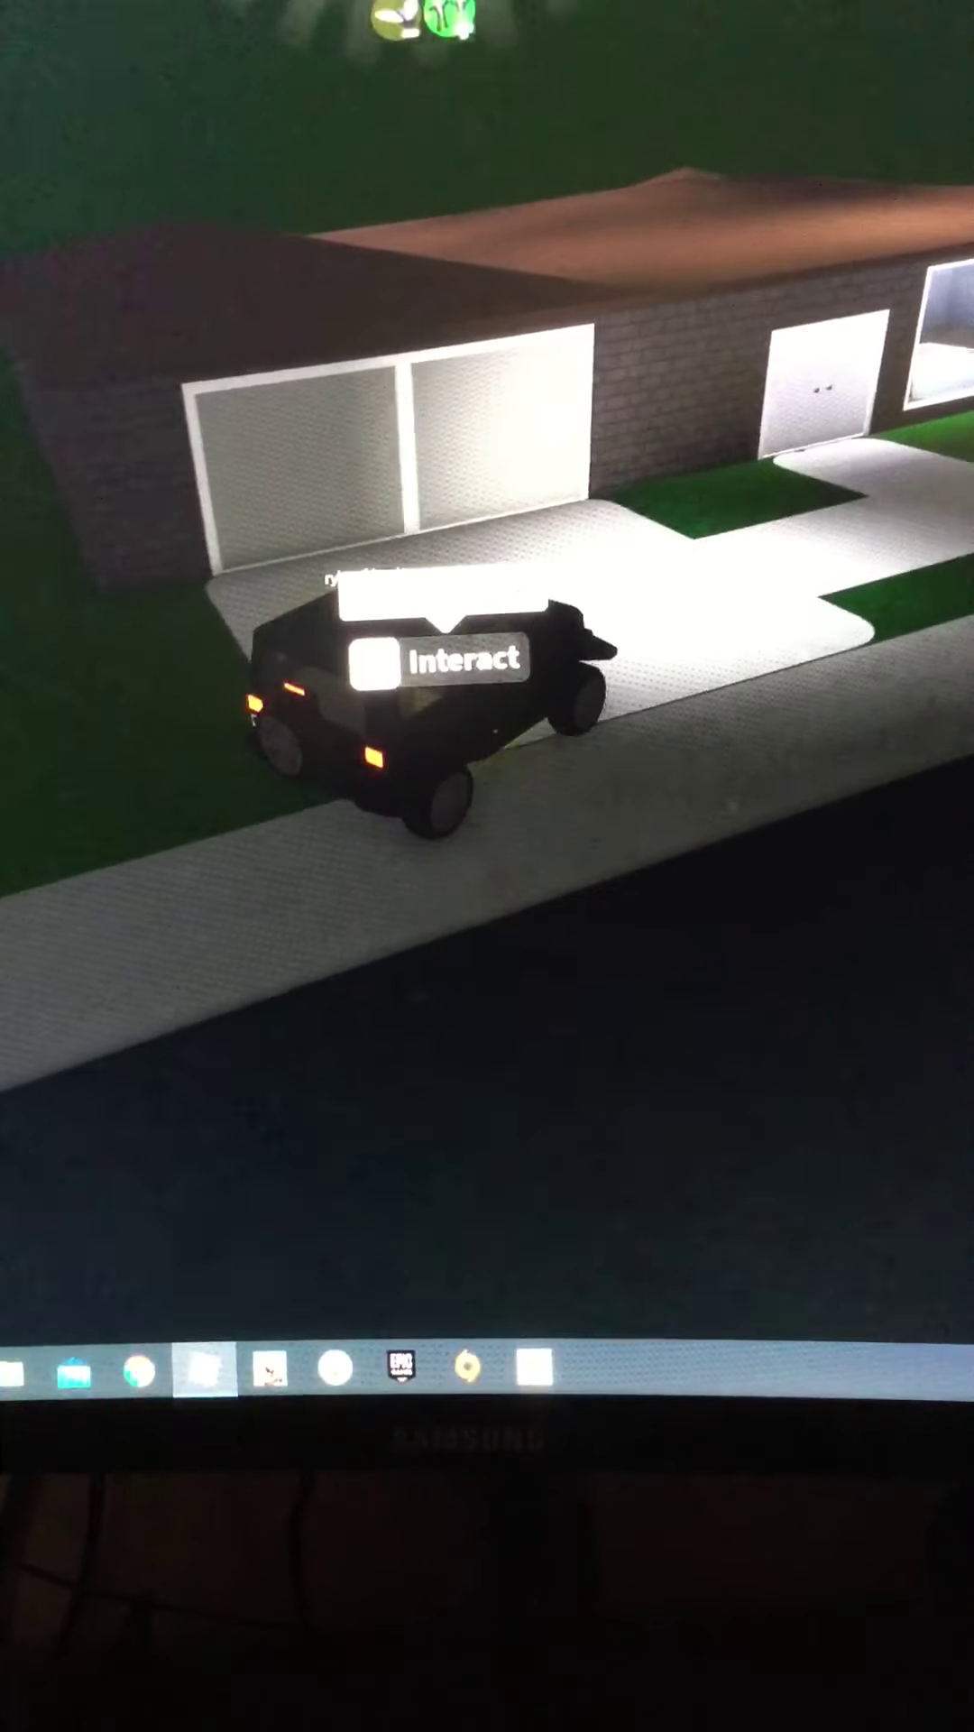
pyautogui.press('w')
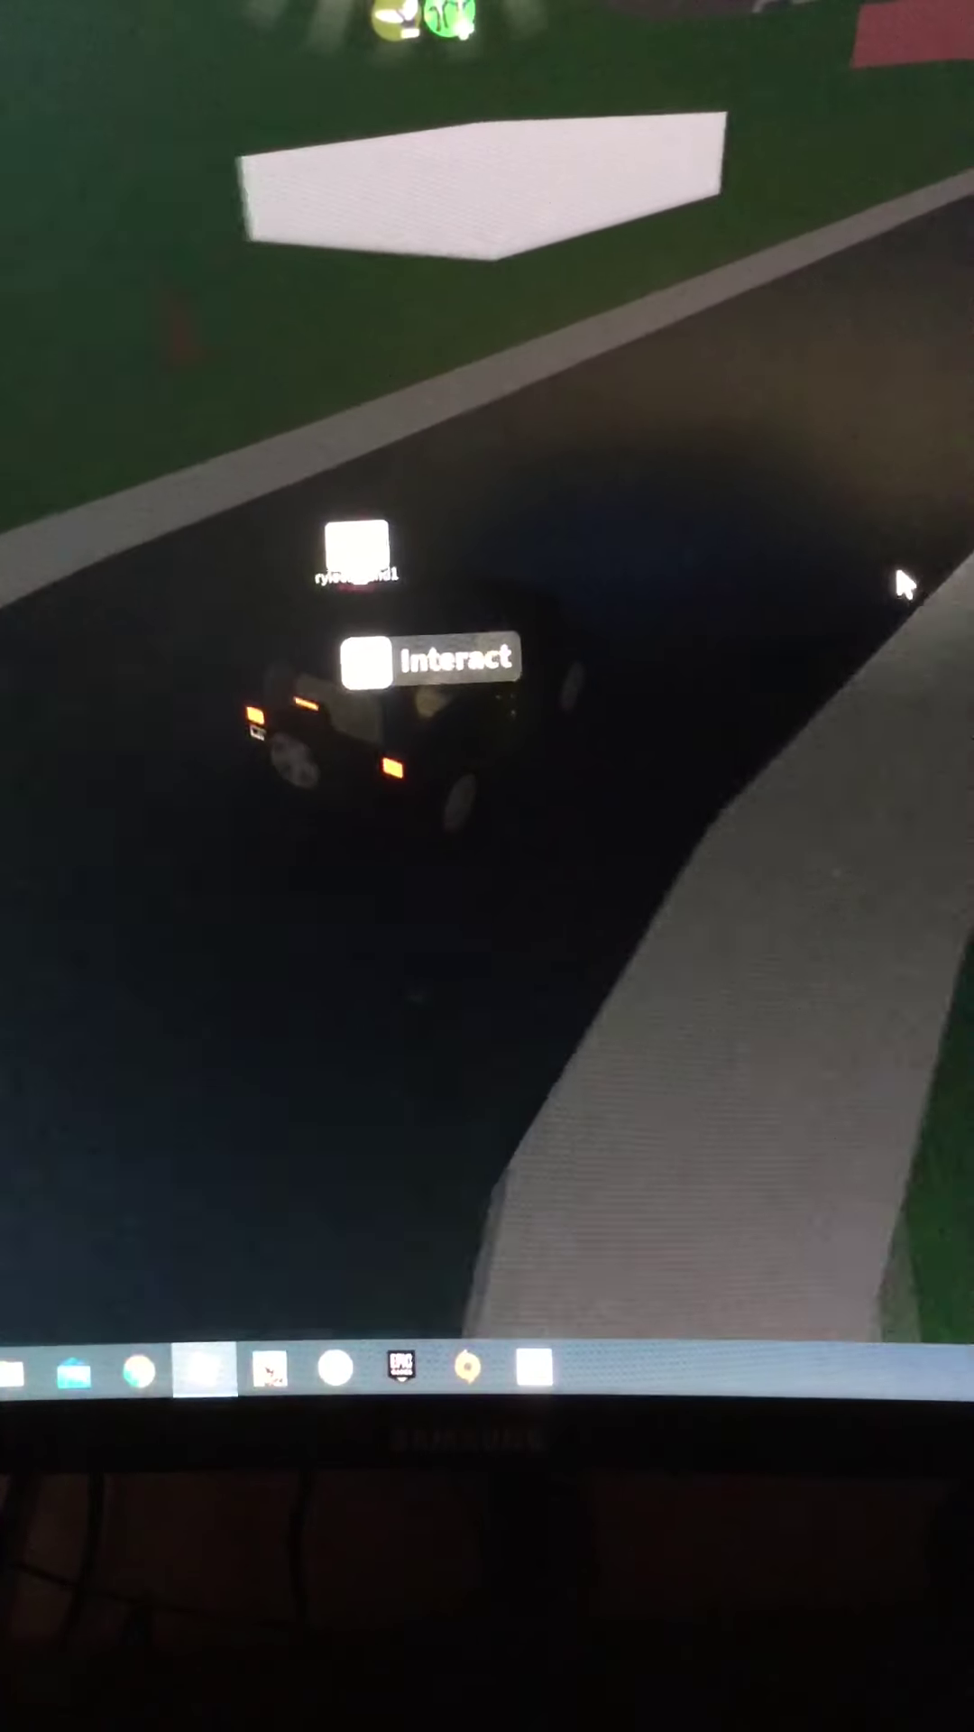
pyautogui.press('w')
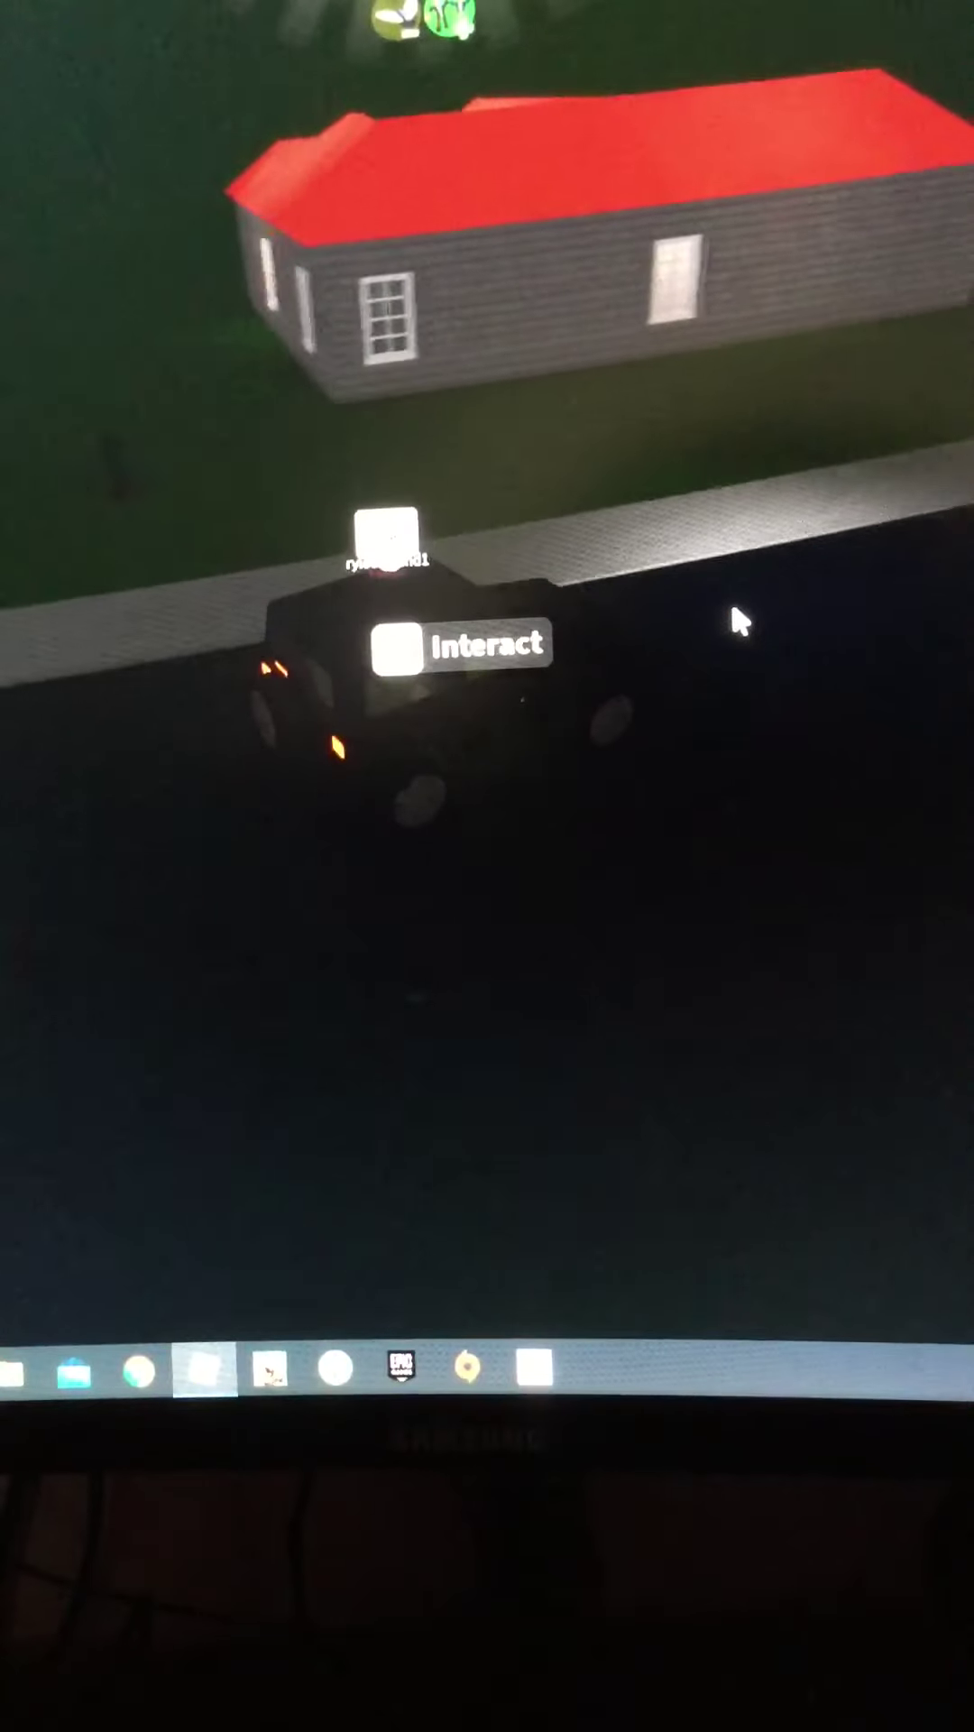
pyautogui.press('w')
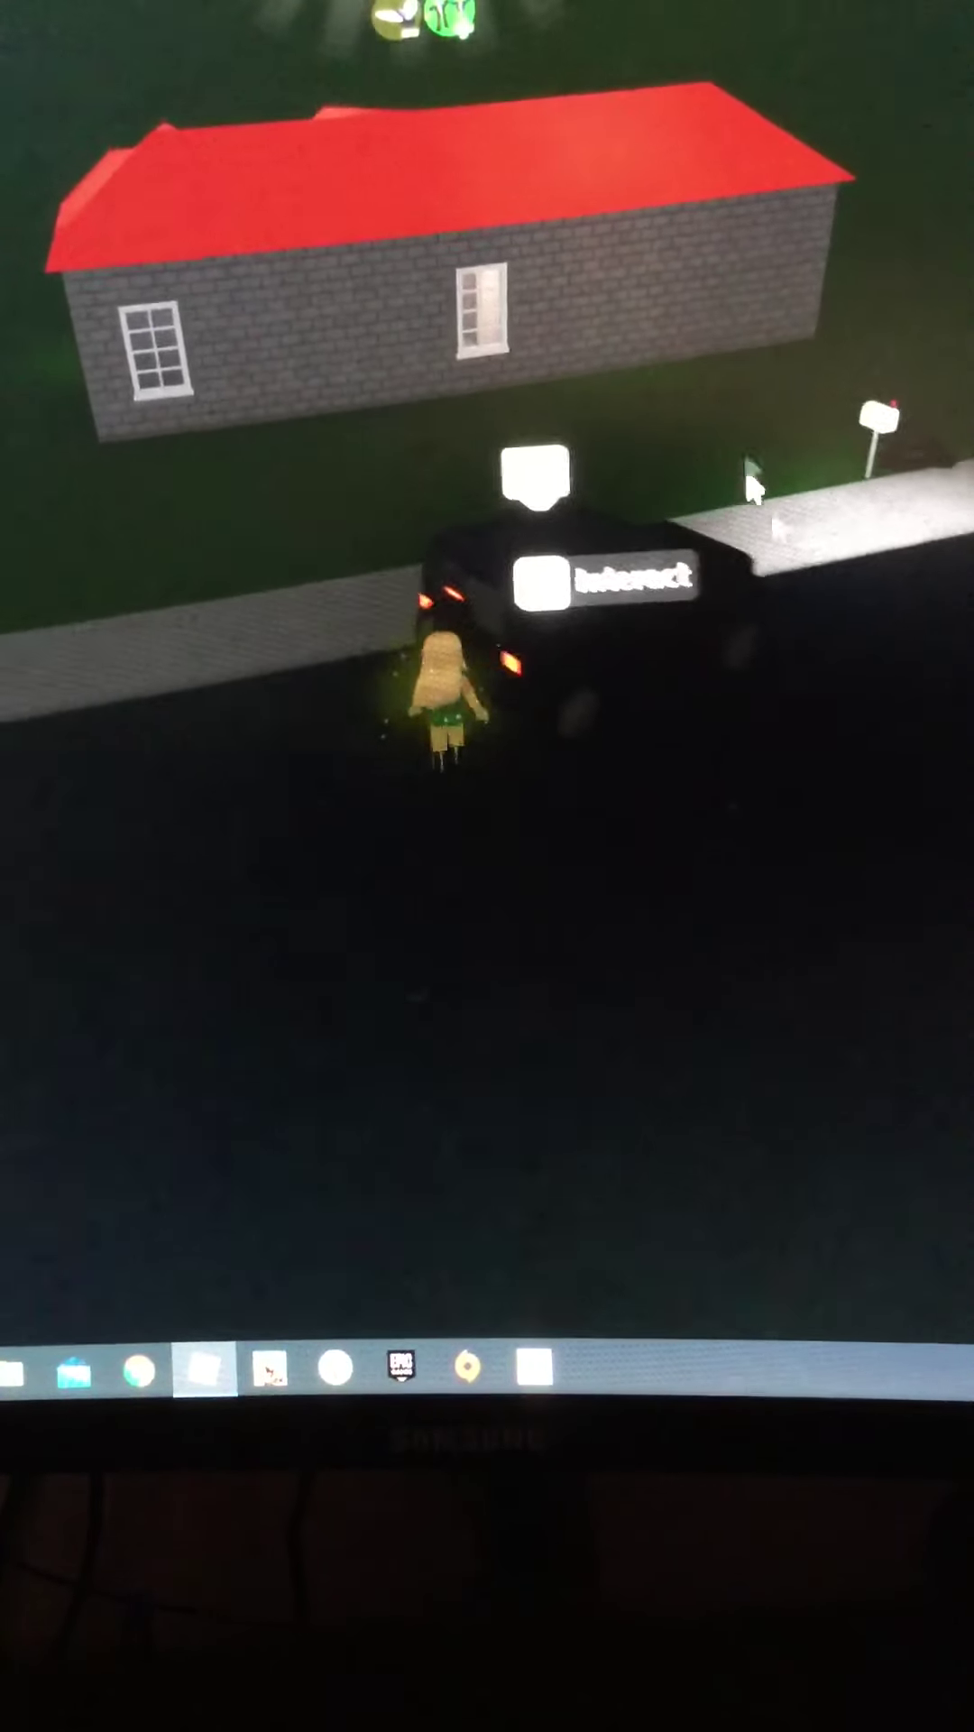
pyautogui.press('w')
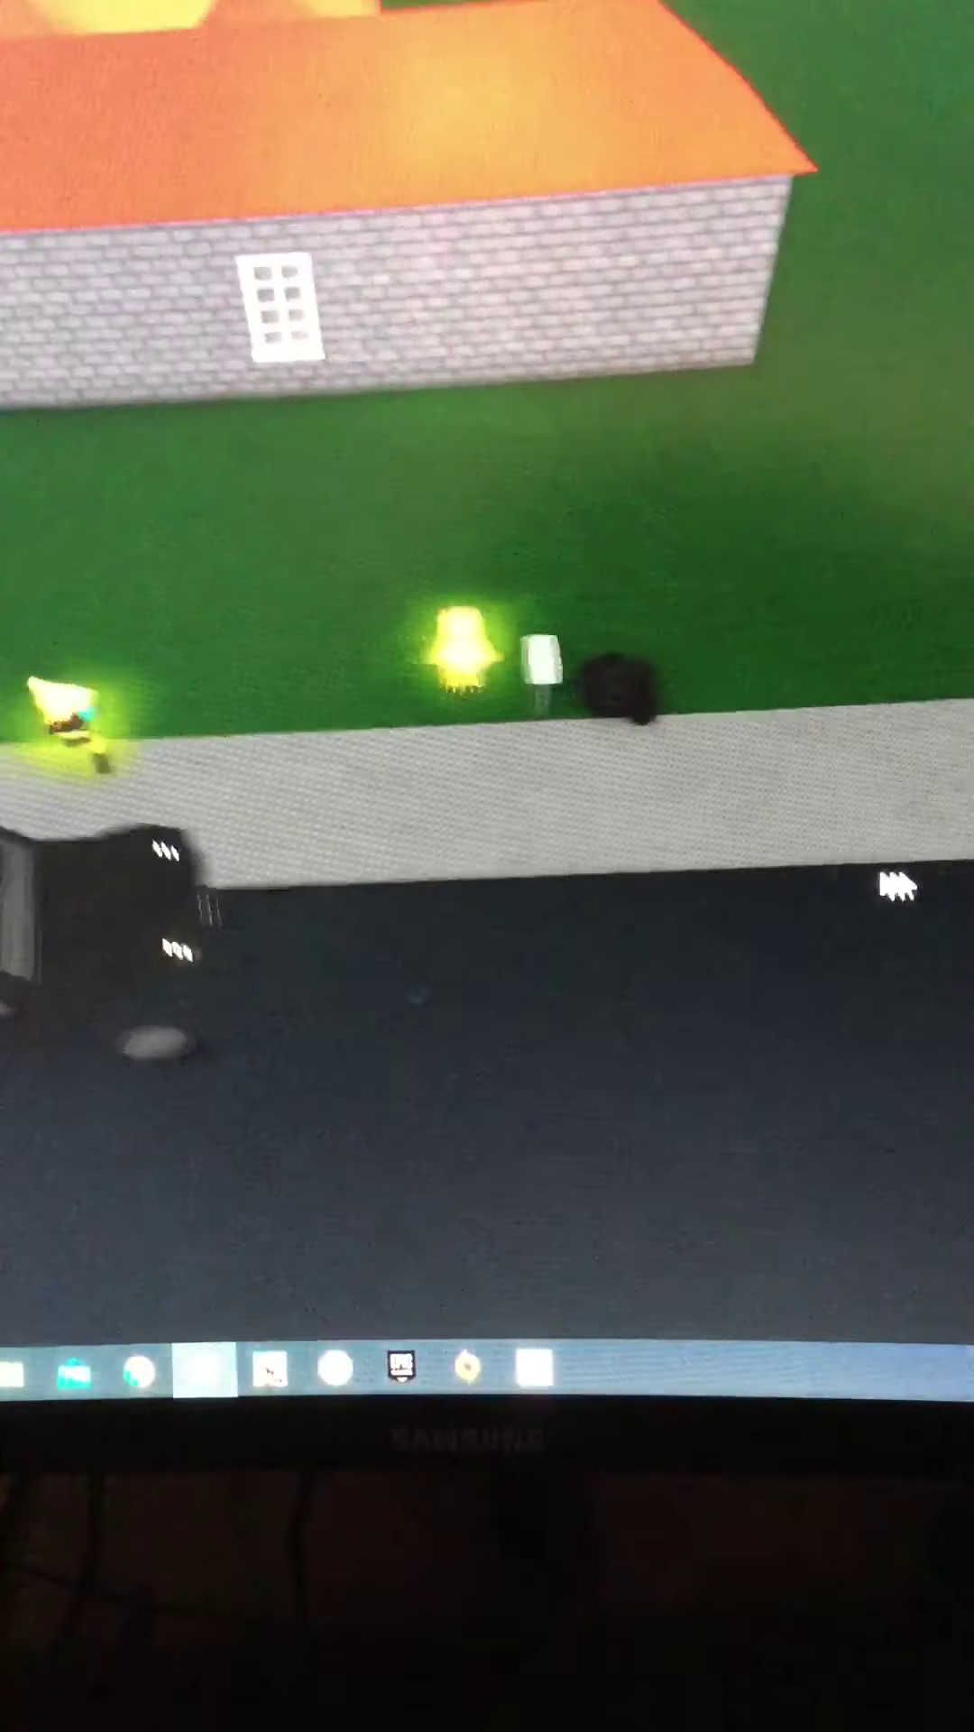
pyautogui.scroll(5, 661, 785)
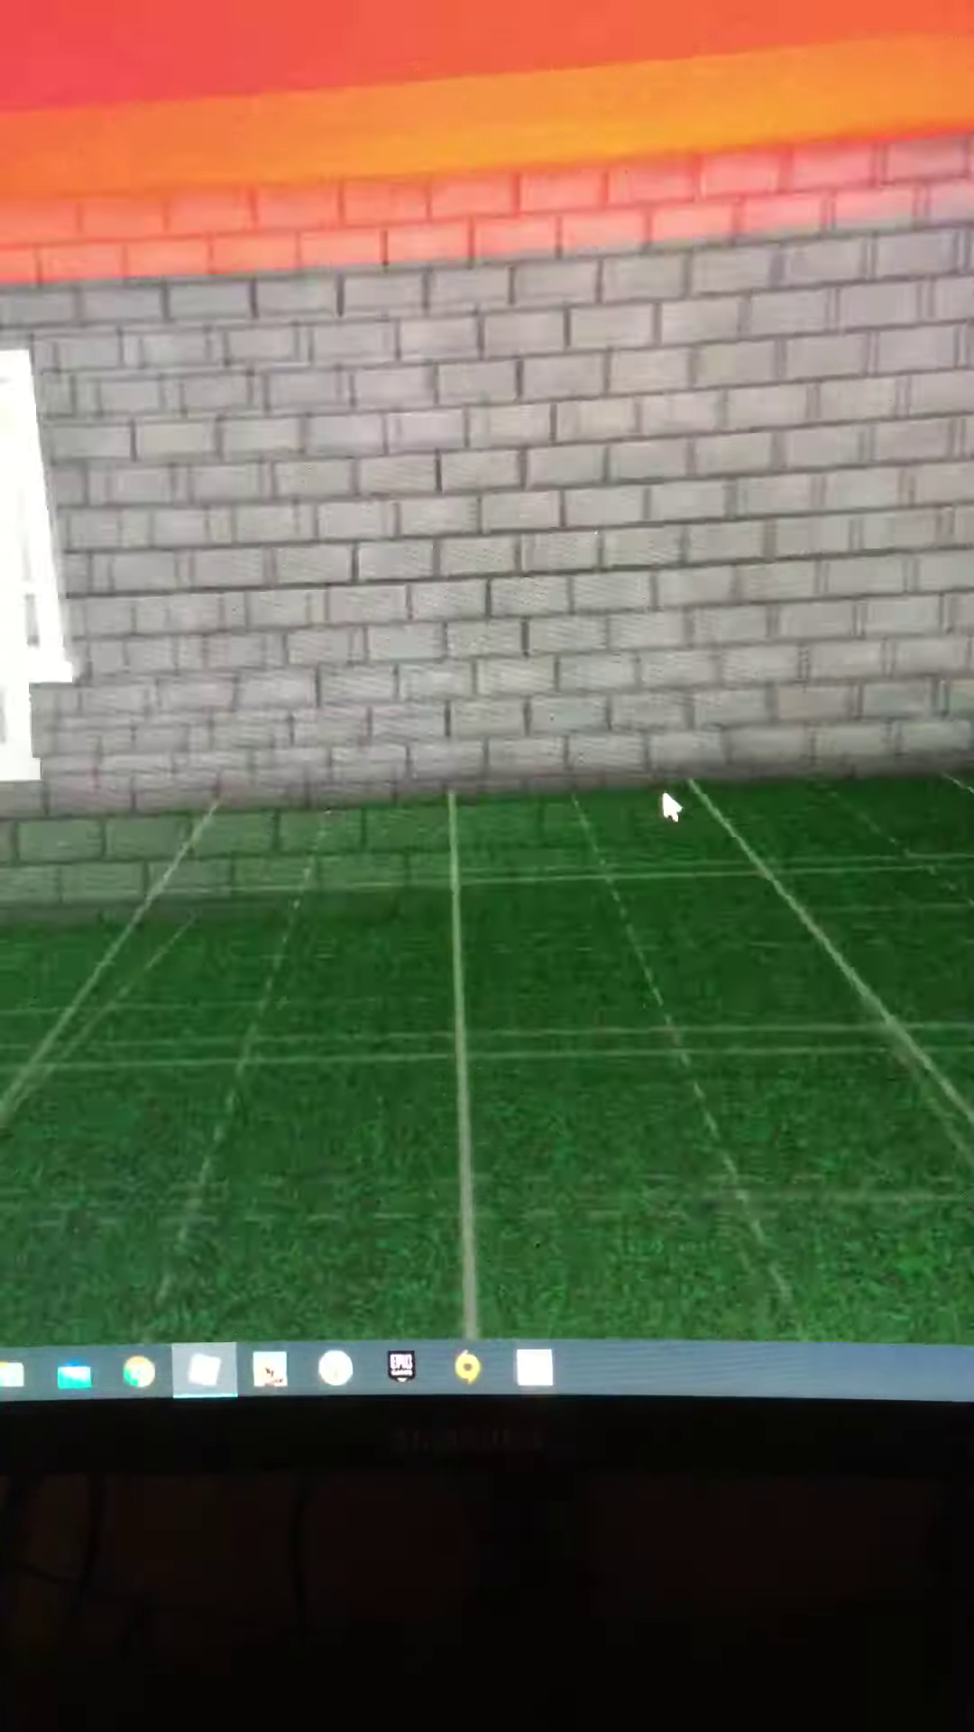
# Step: Walk into the house's pink-walled room and look around it
pyautogui.press('w')
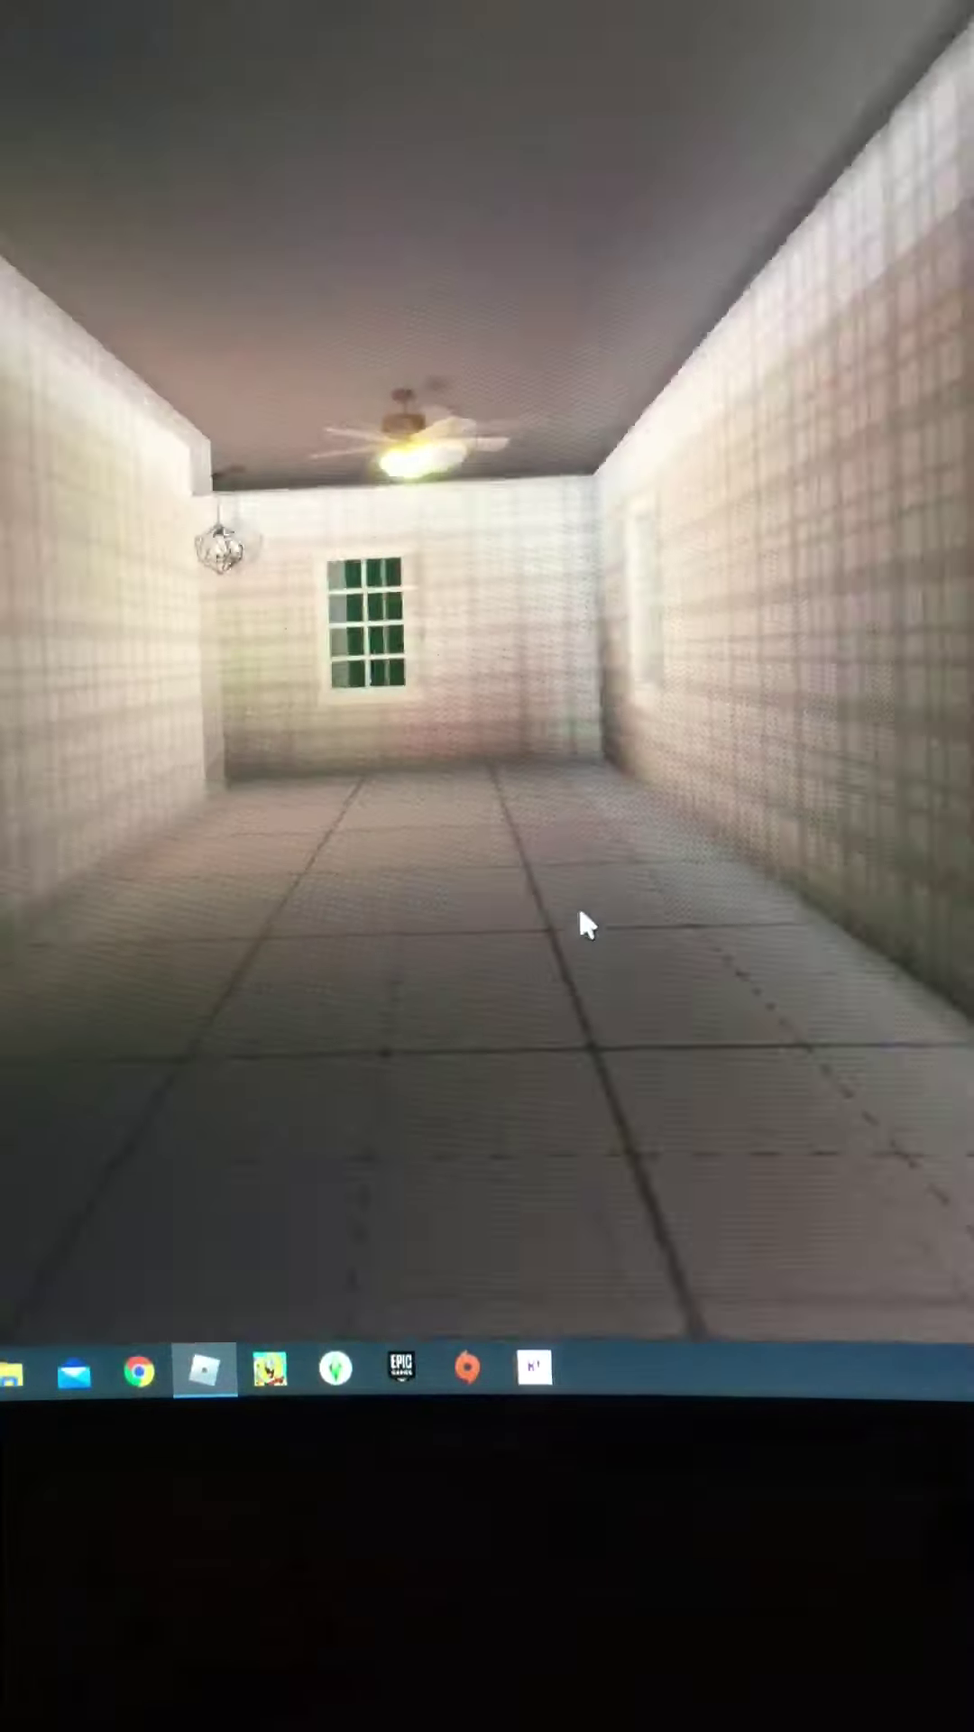
pyautogui.press('w')
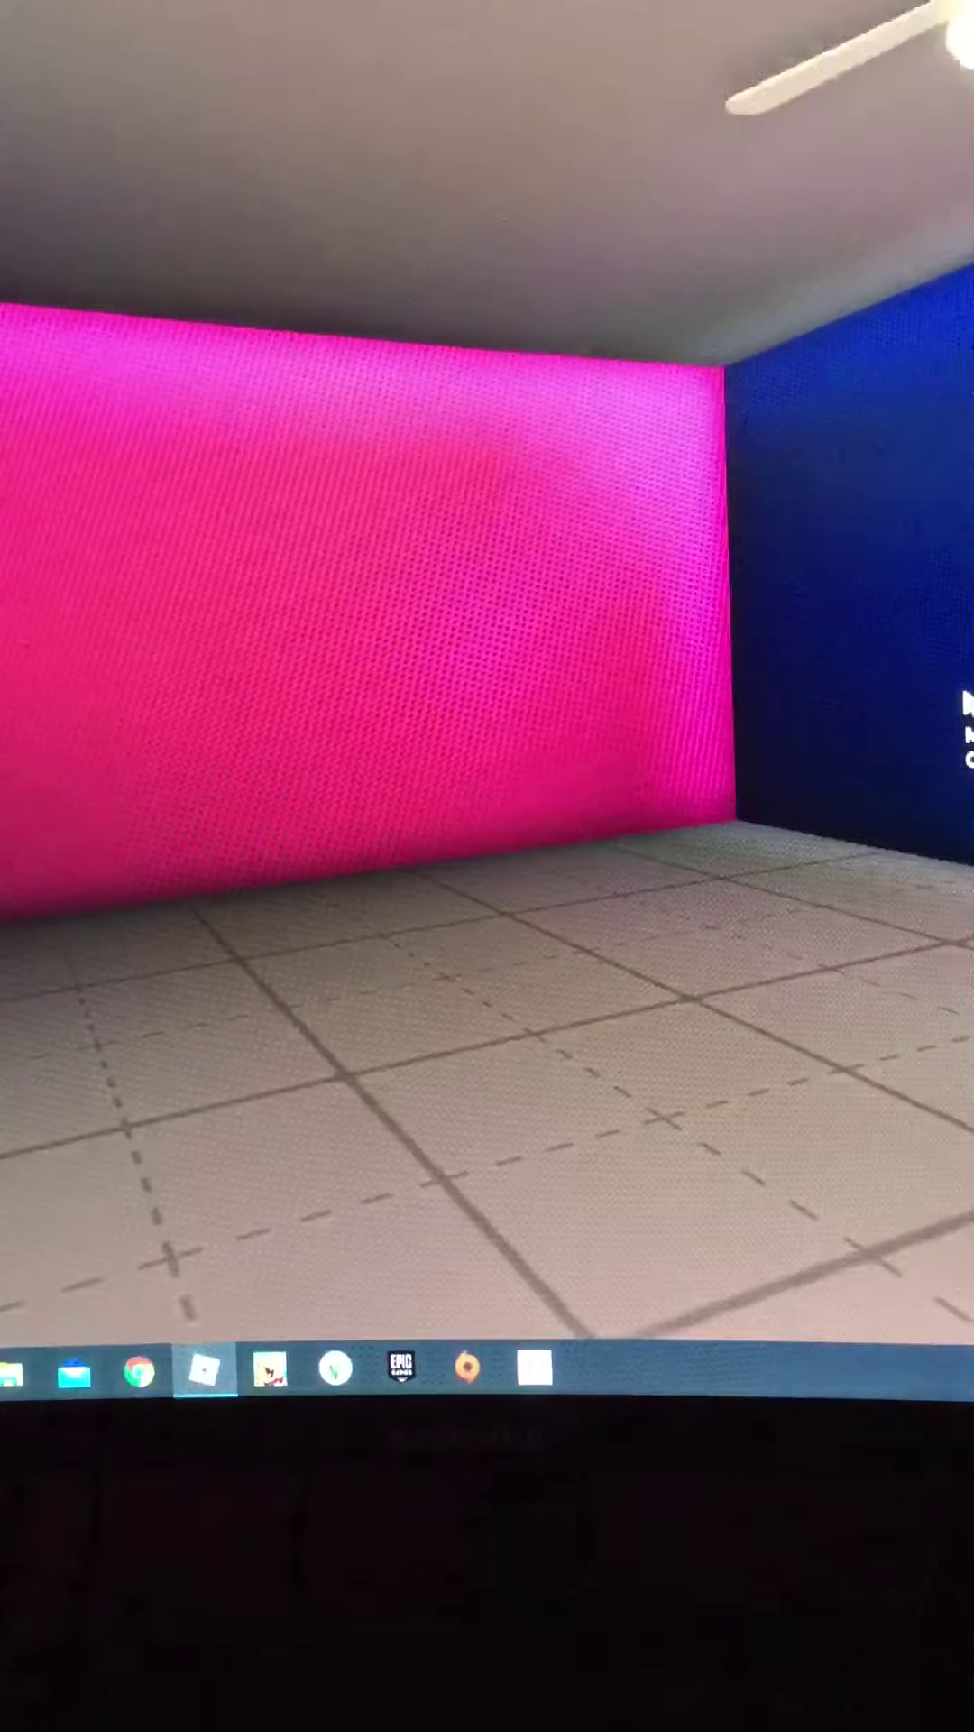
pyautogui.rightClick(670, 701)
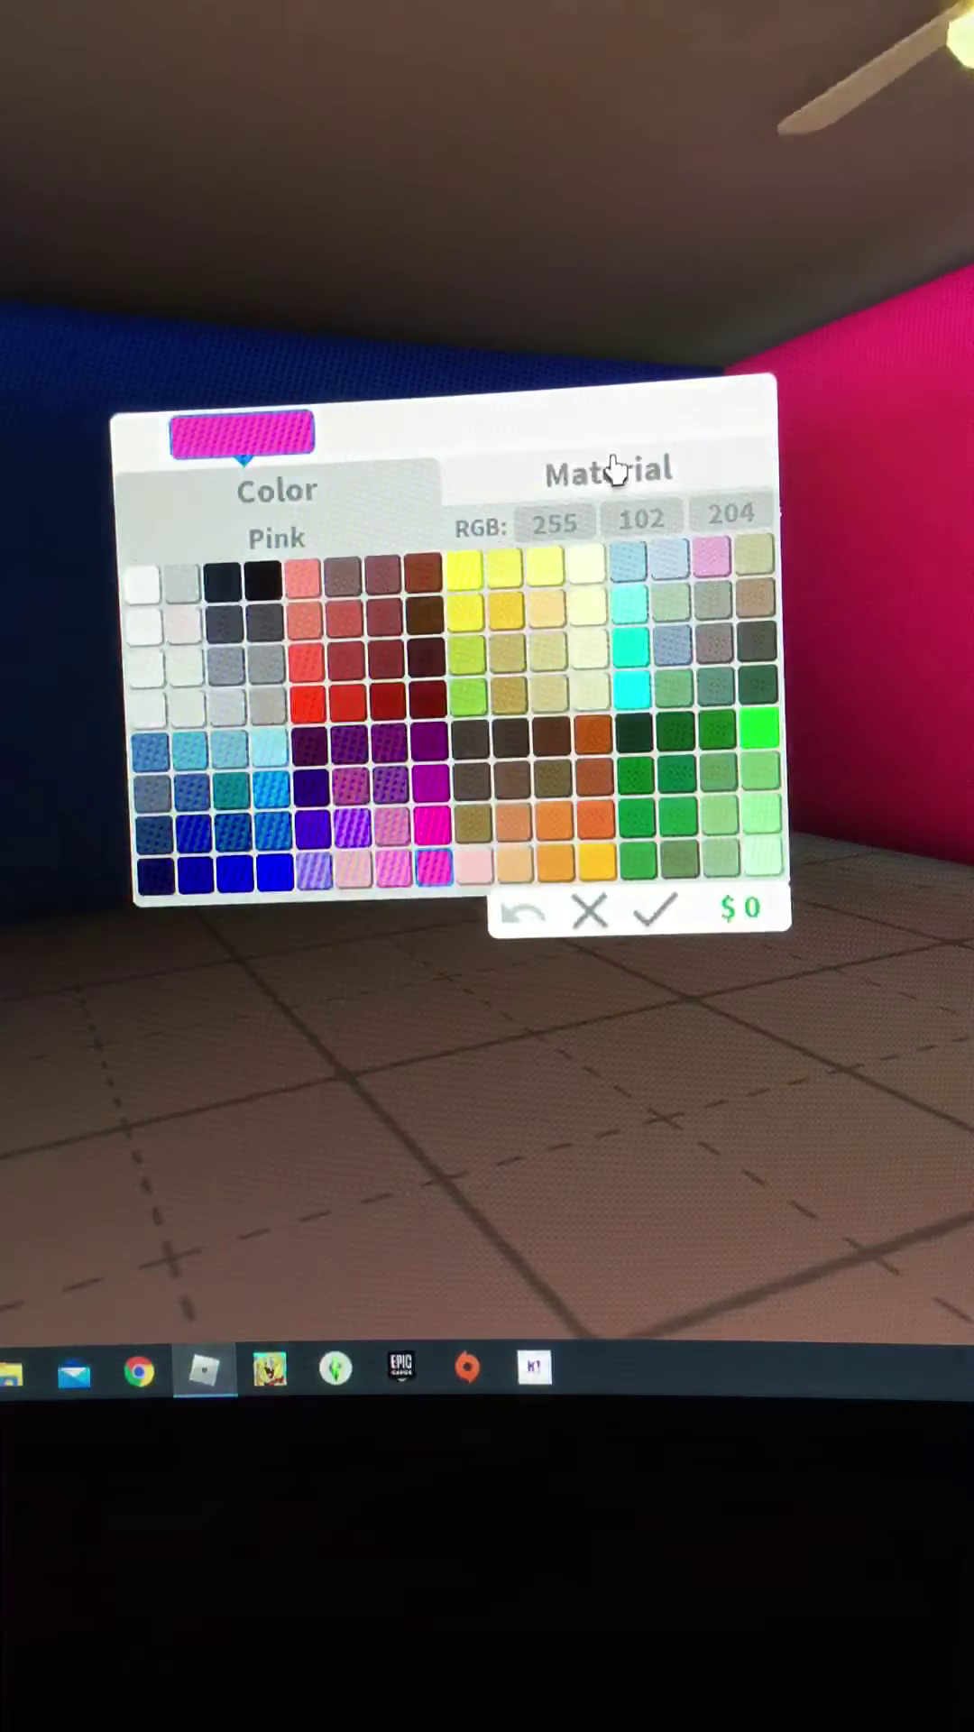
# Step: Apply the pink Foil material to the back wall and confirm
pyautogui.click(596, 487)
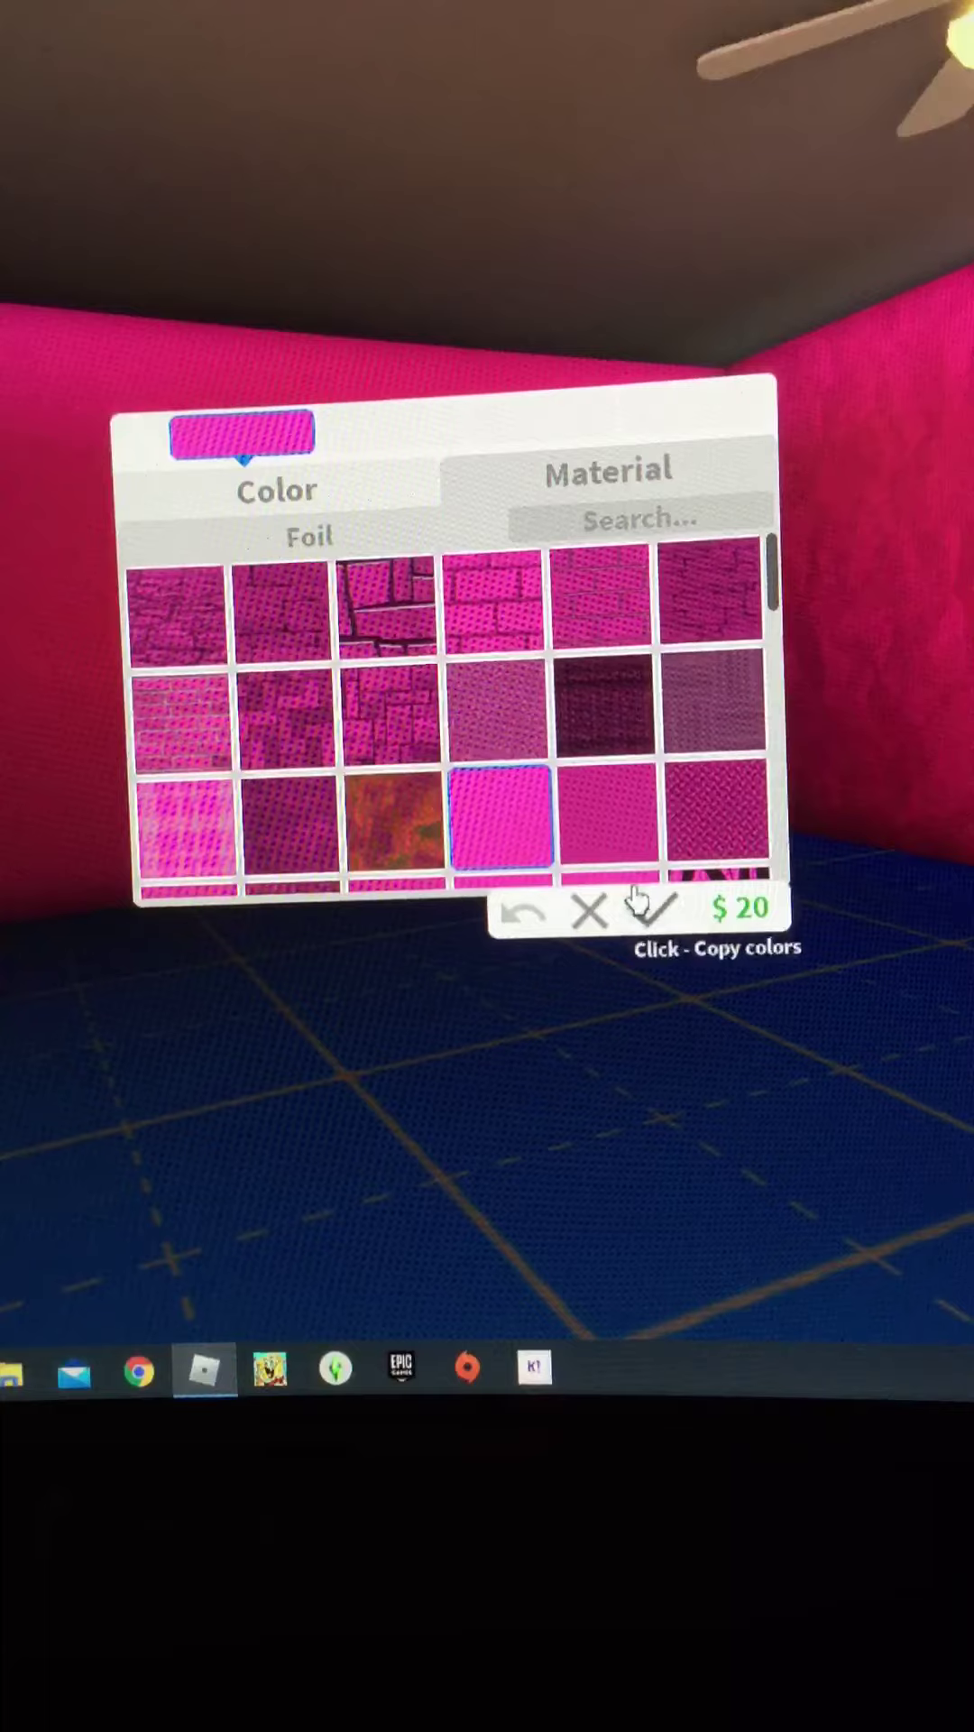
pyautogui.click(660, 910)
pyautogui.rightClick(407, 677)
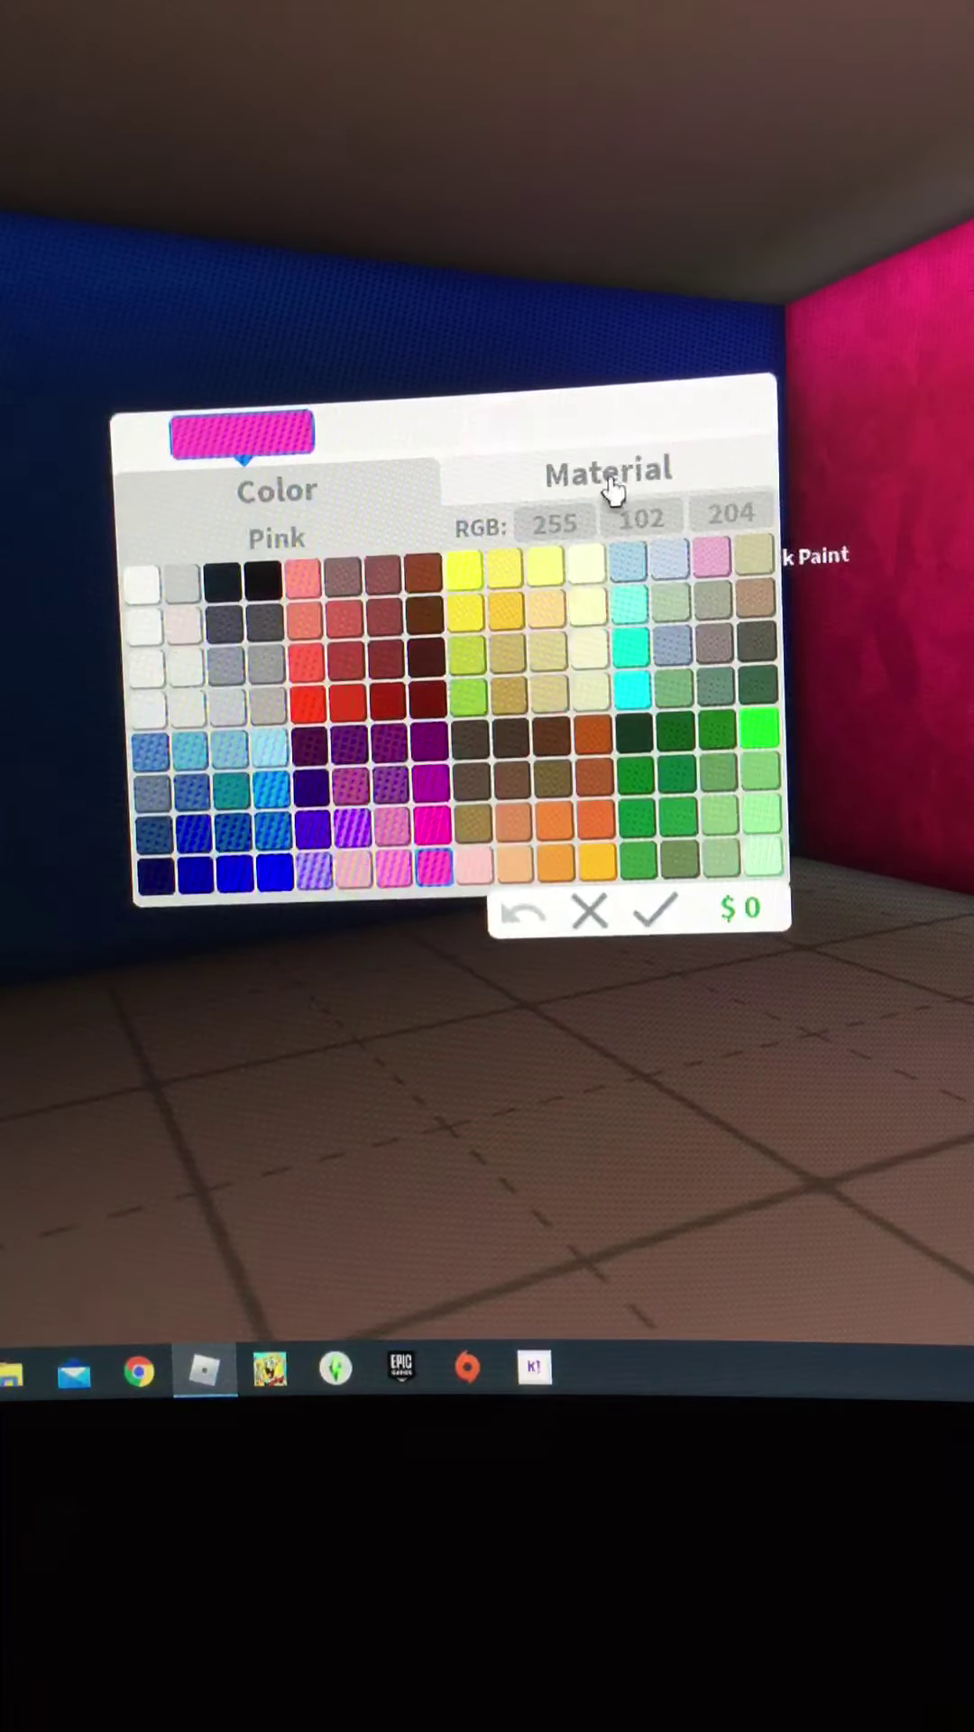
pyautogui.click(611, 480)
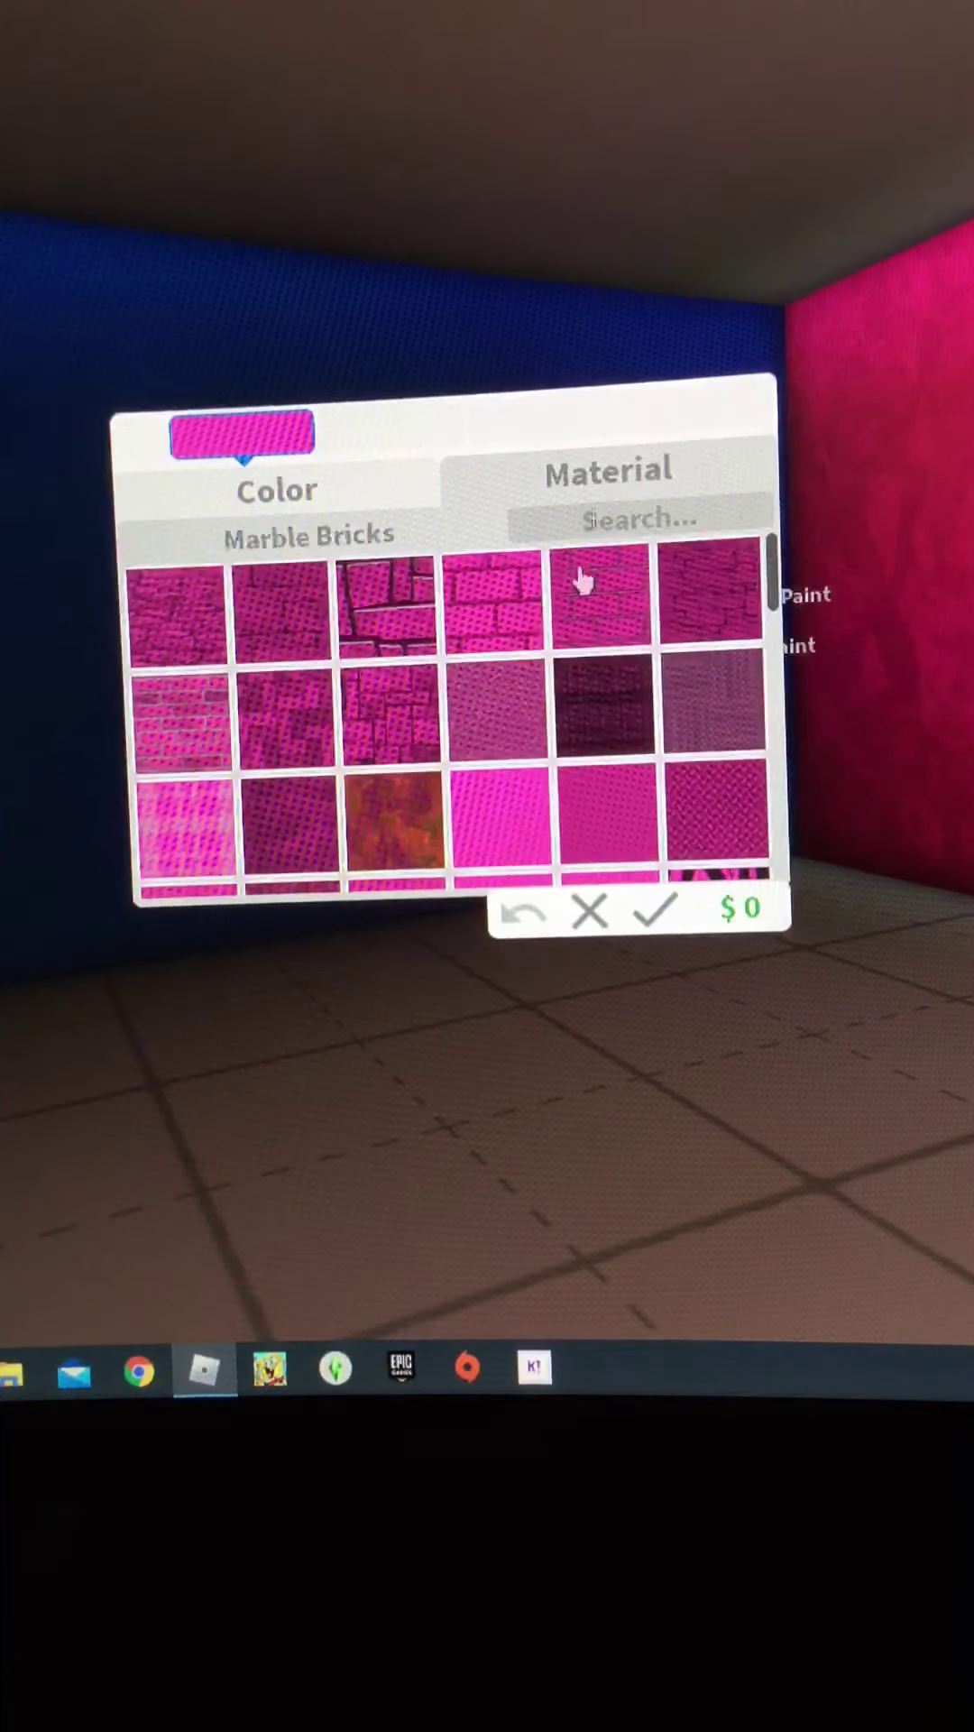
pyautogui.click(522, 829)
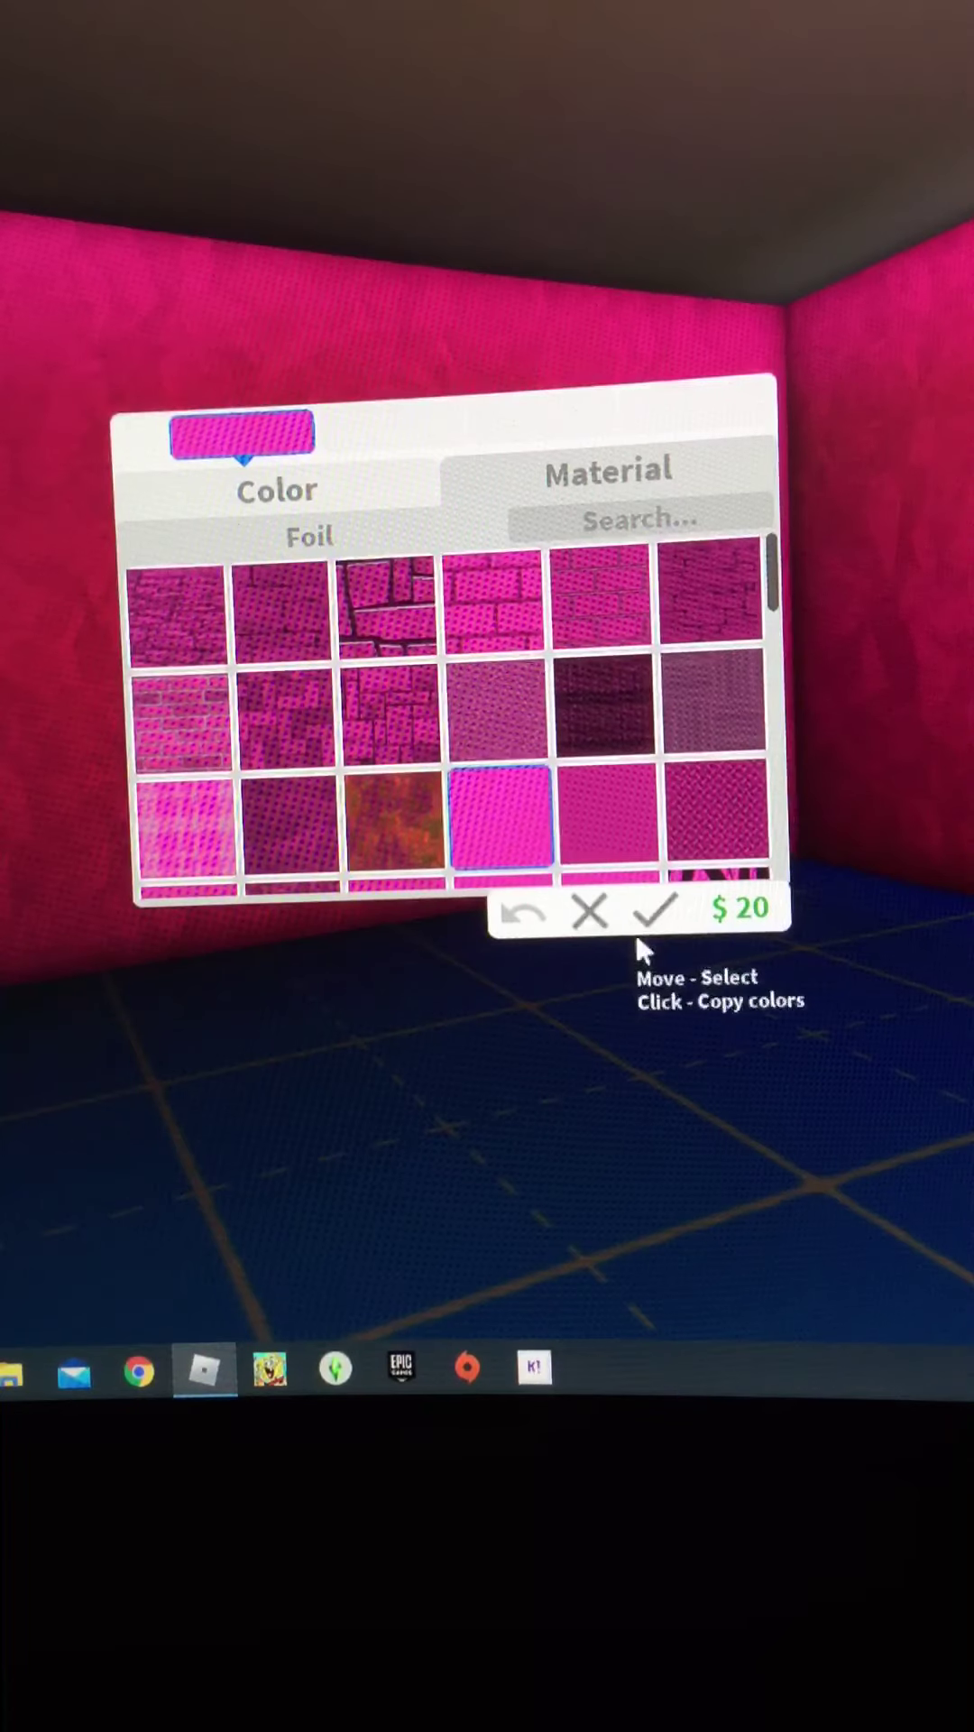
pyautogui.click(659, 910)
# Step: Repaint the blue back and right walls pink, then select another blue wall
pyautogui.rightClick(541, 812)
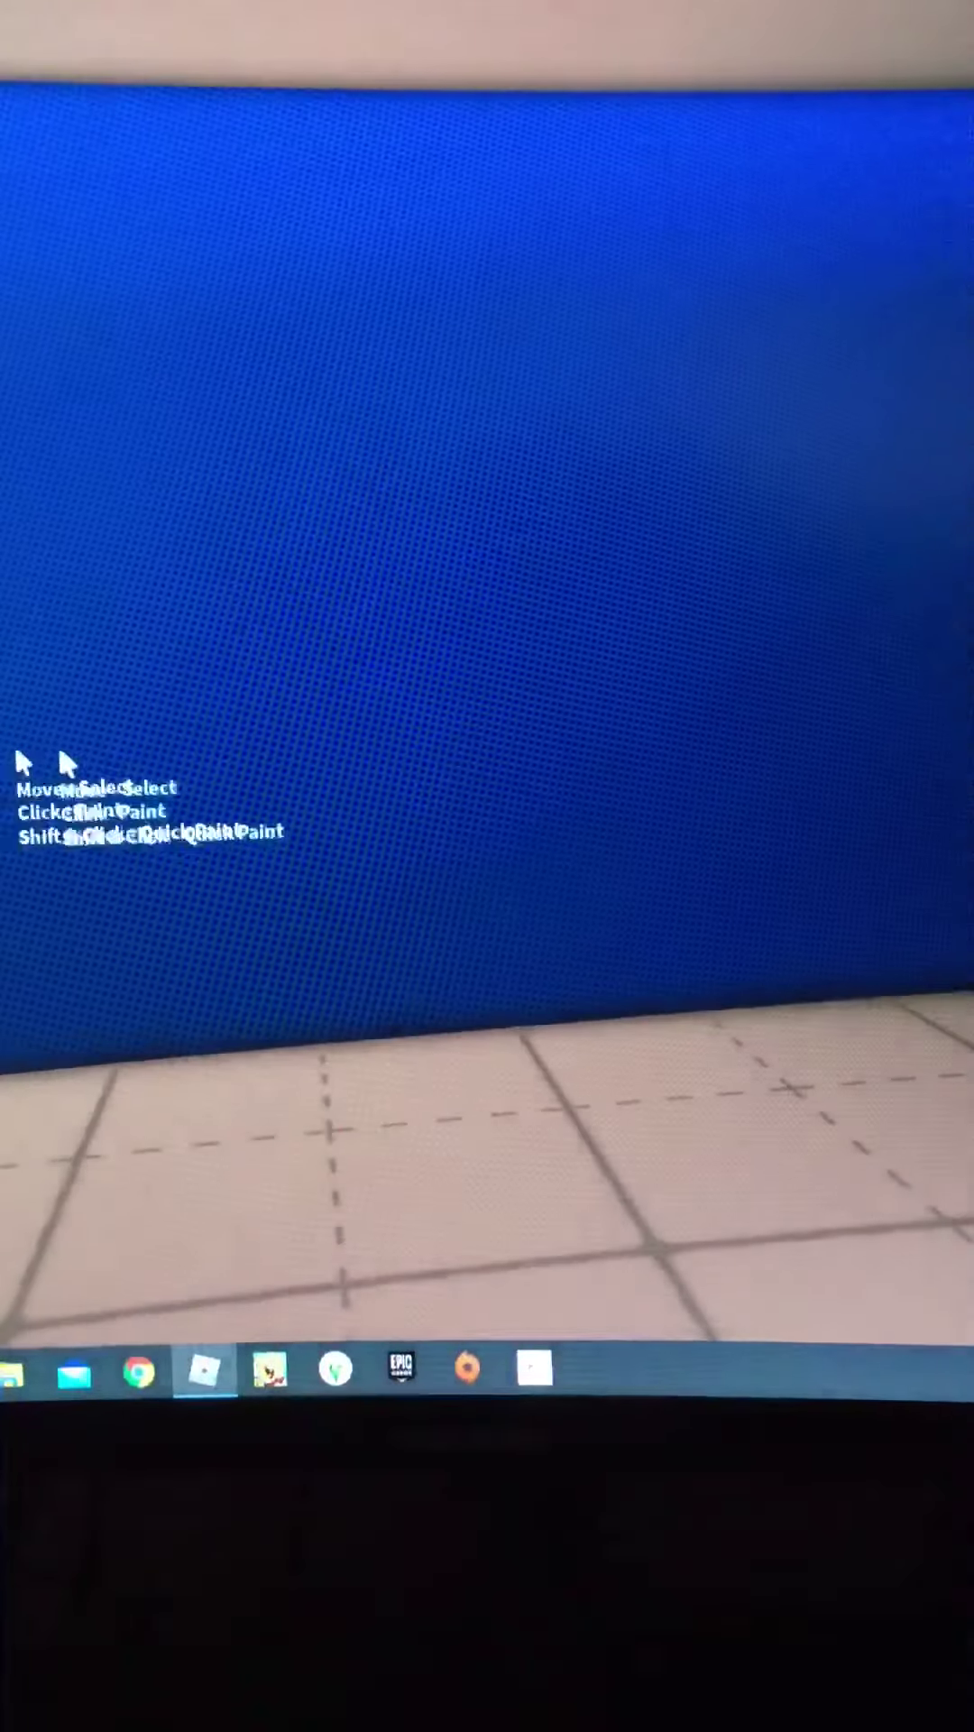
pyautogui.click(163, 678)
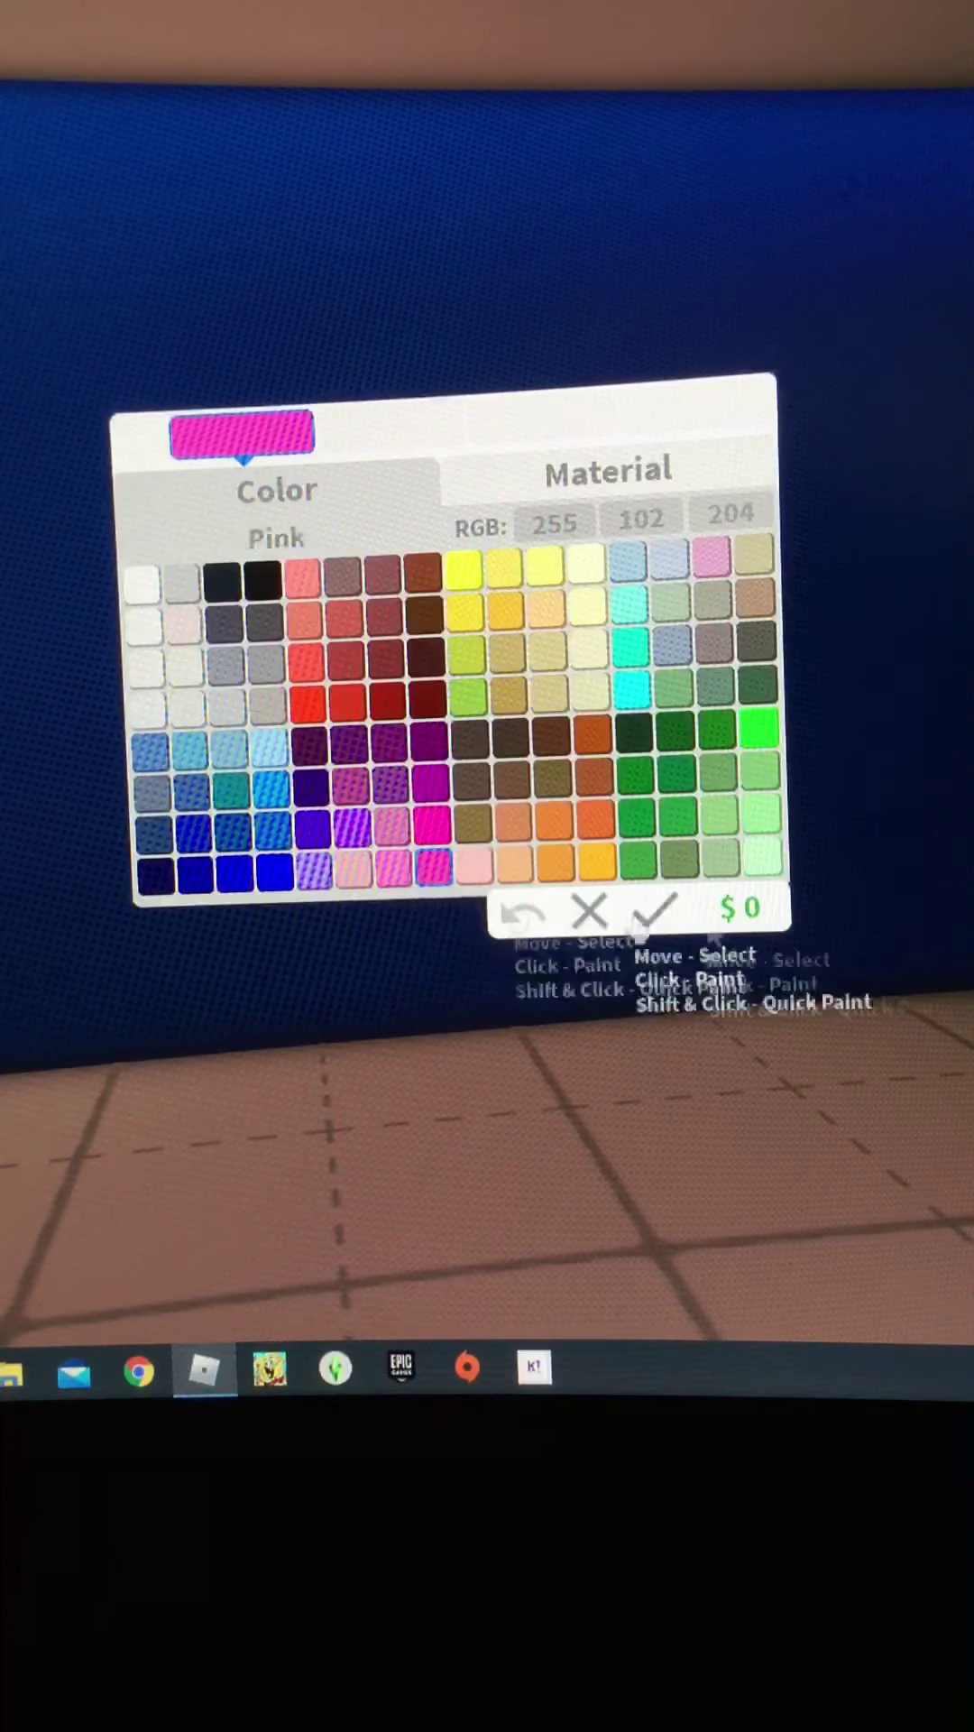
pyautogui.click(554, 482)
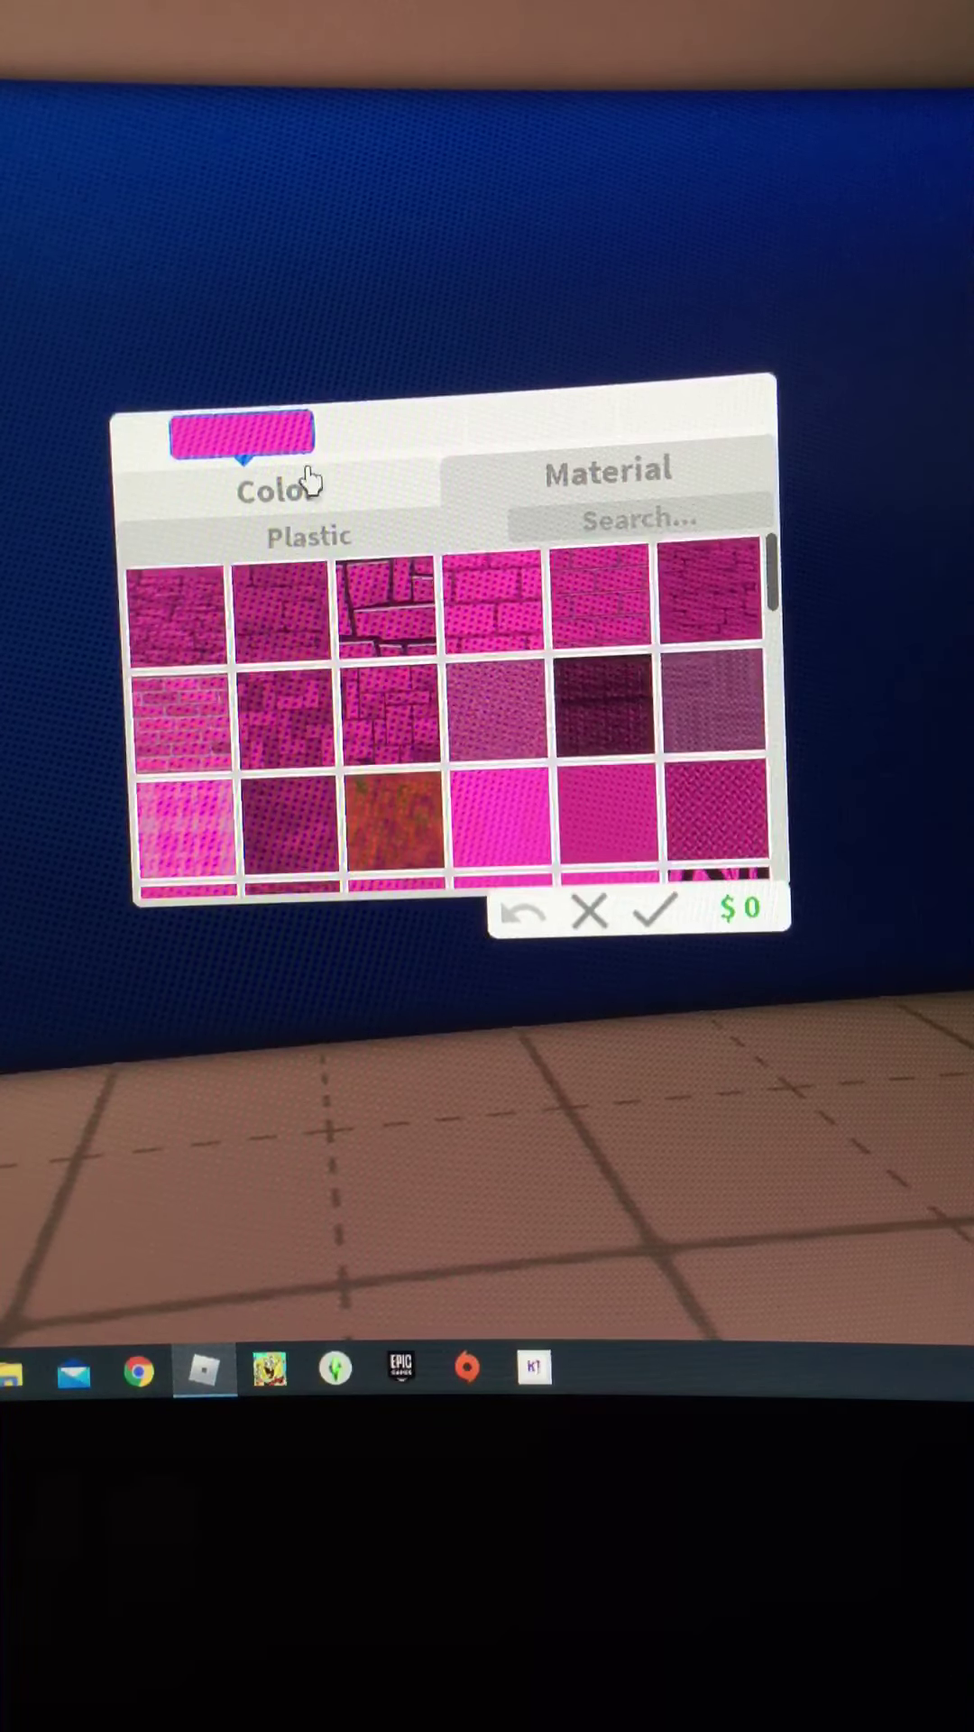
pyautogui.click(371, 488)
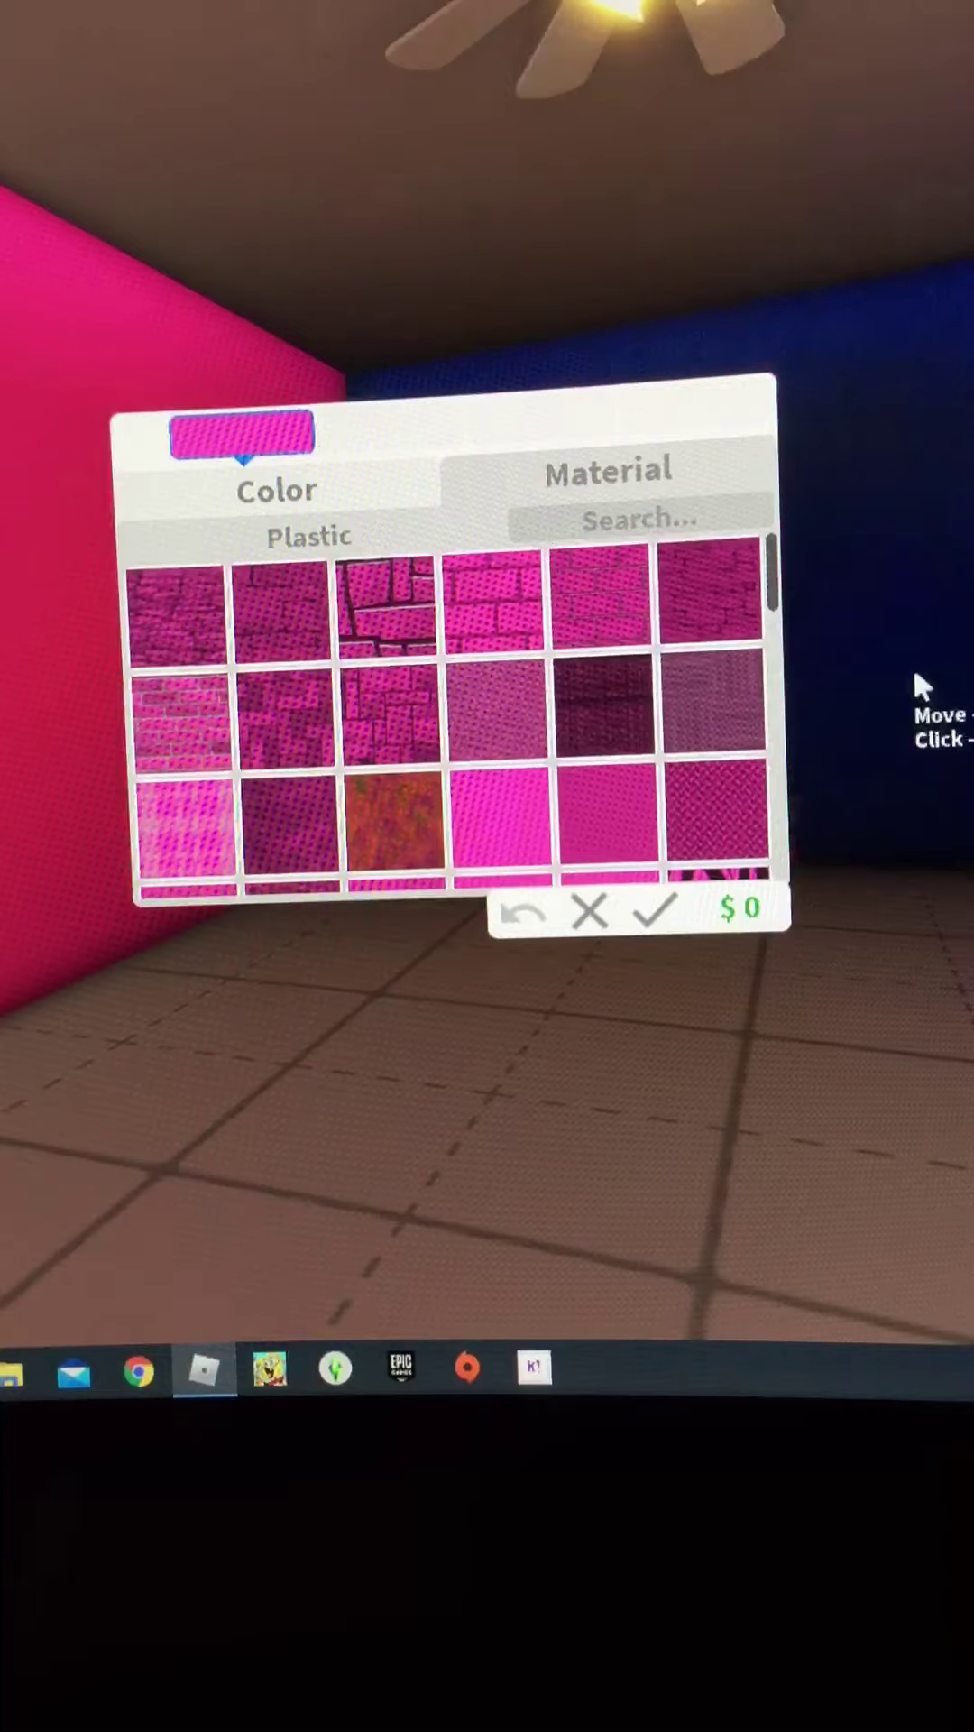
pyautogui.click(914, 665)
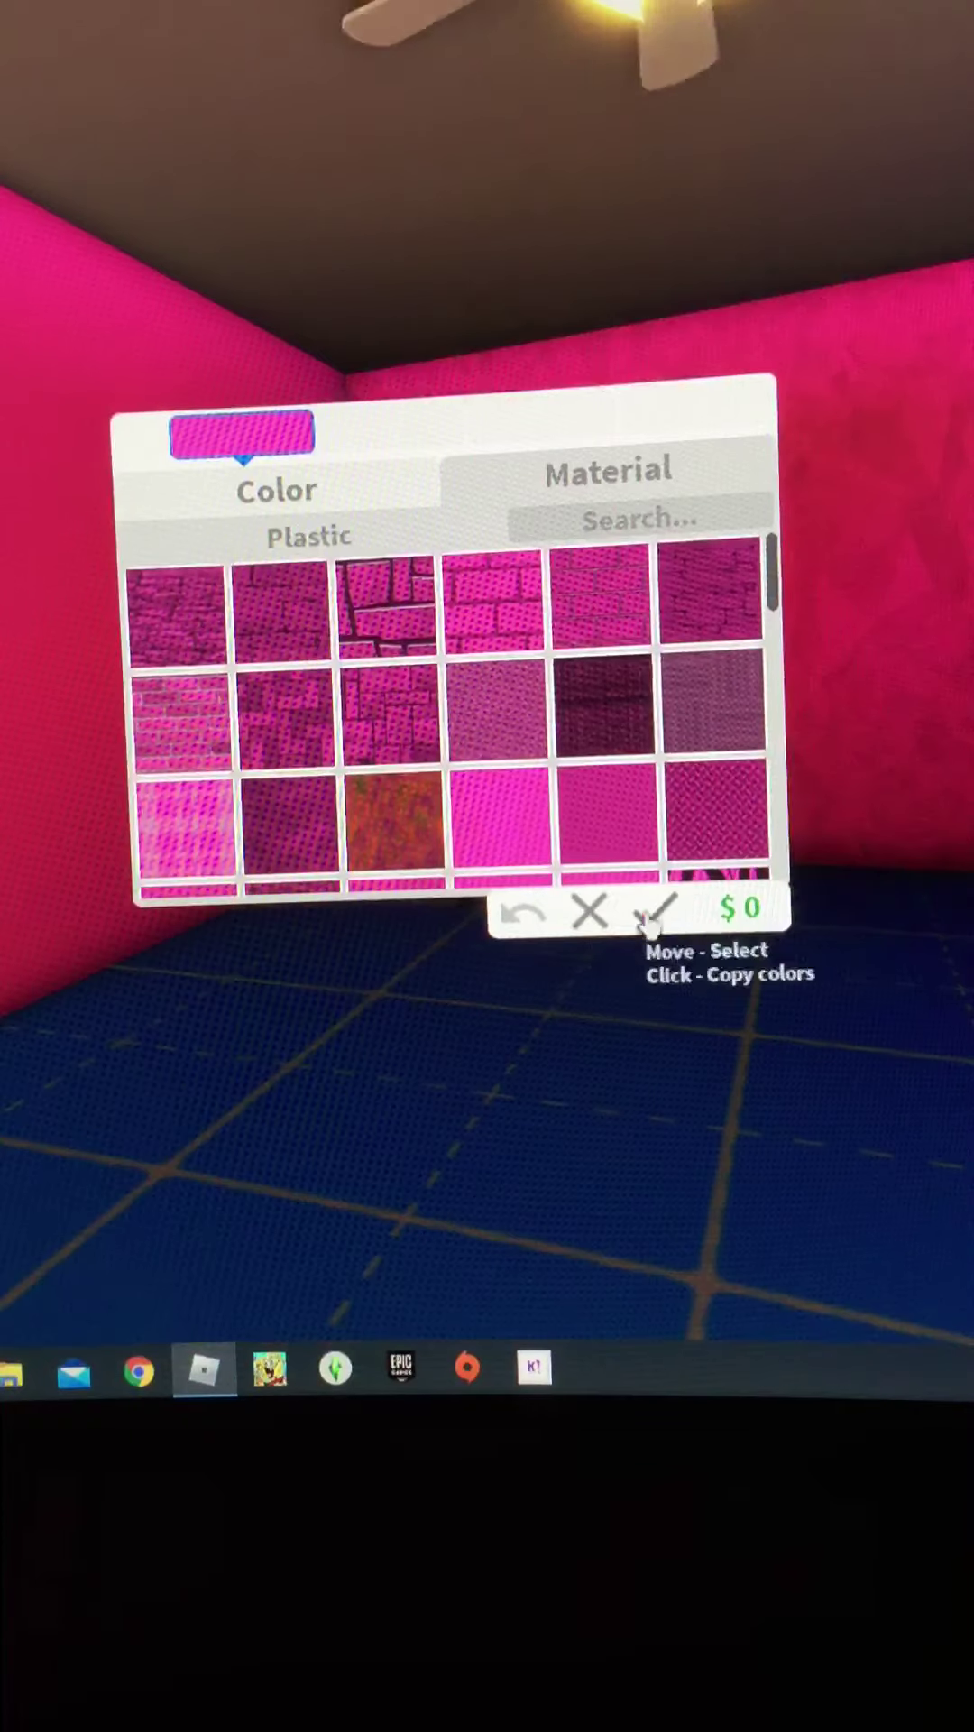
pyautogui.click(592, 910)
pyautogui.click(918, 465)
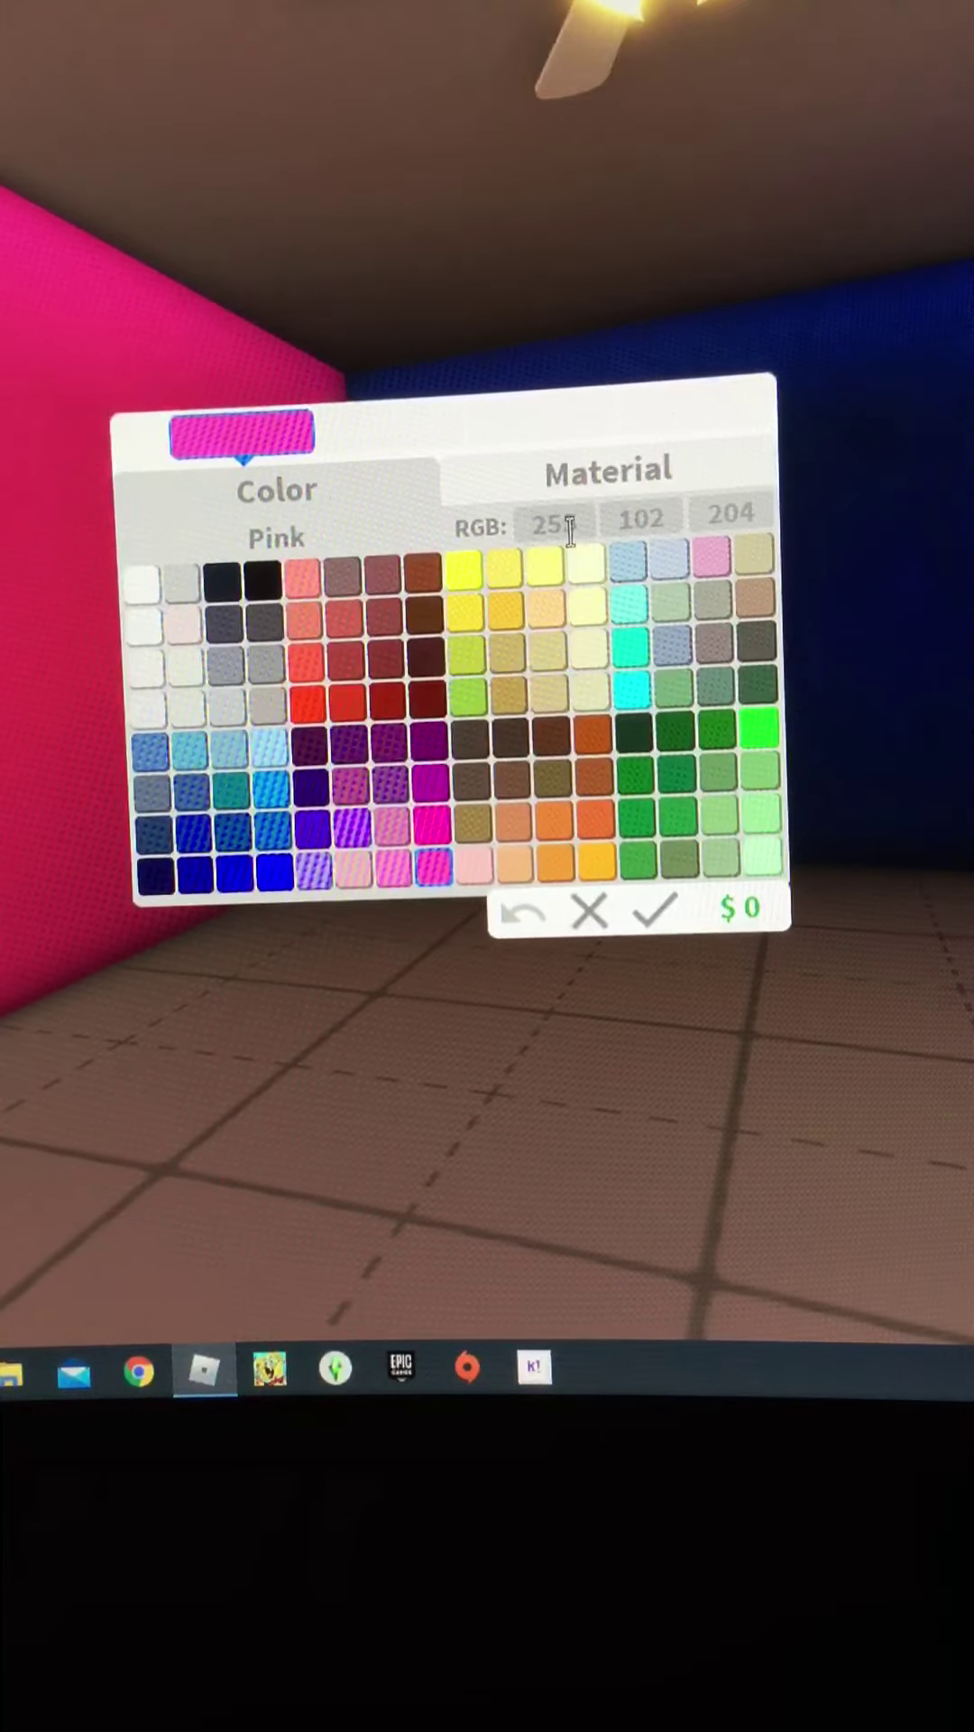
pyautogui.moveTo(880, 1083); pyautogui.dragTo(677, 948)
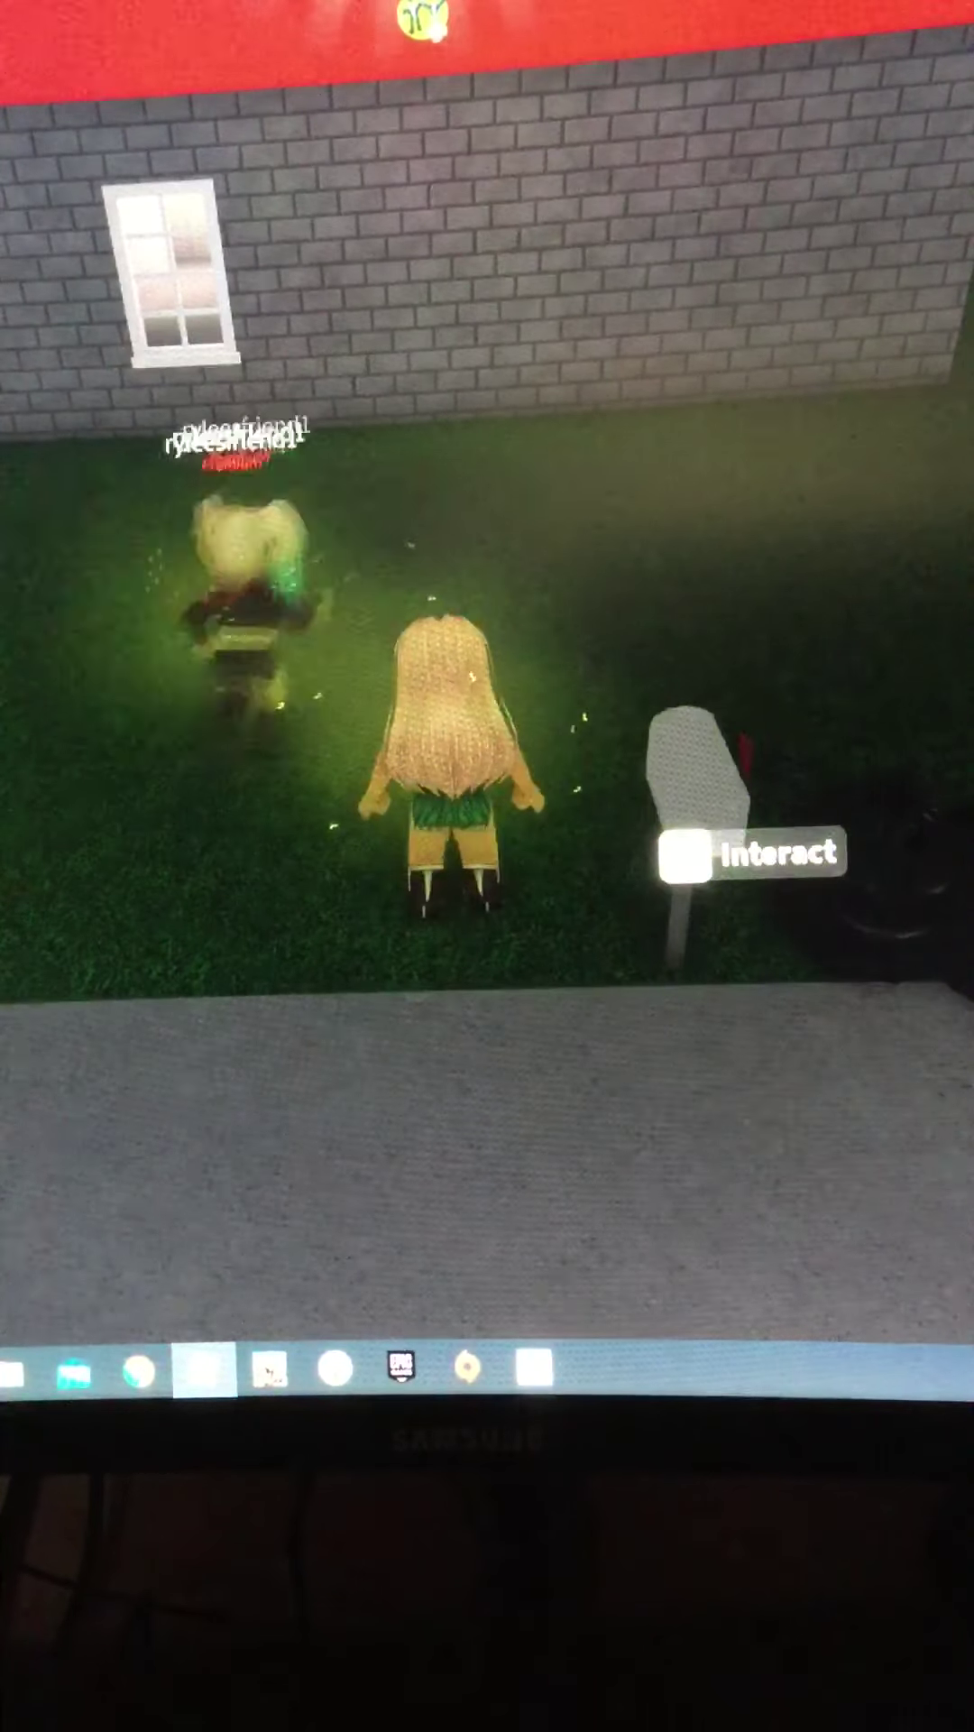
pyautogui.press('Escape')
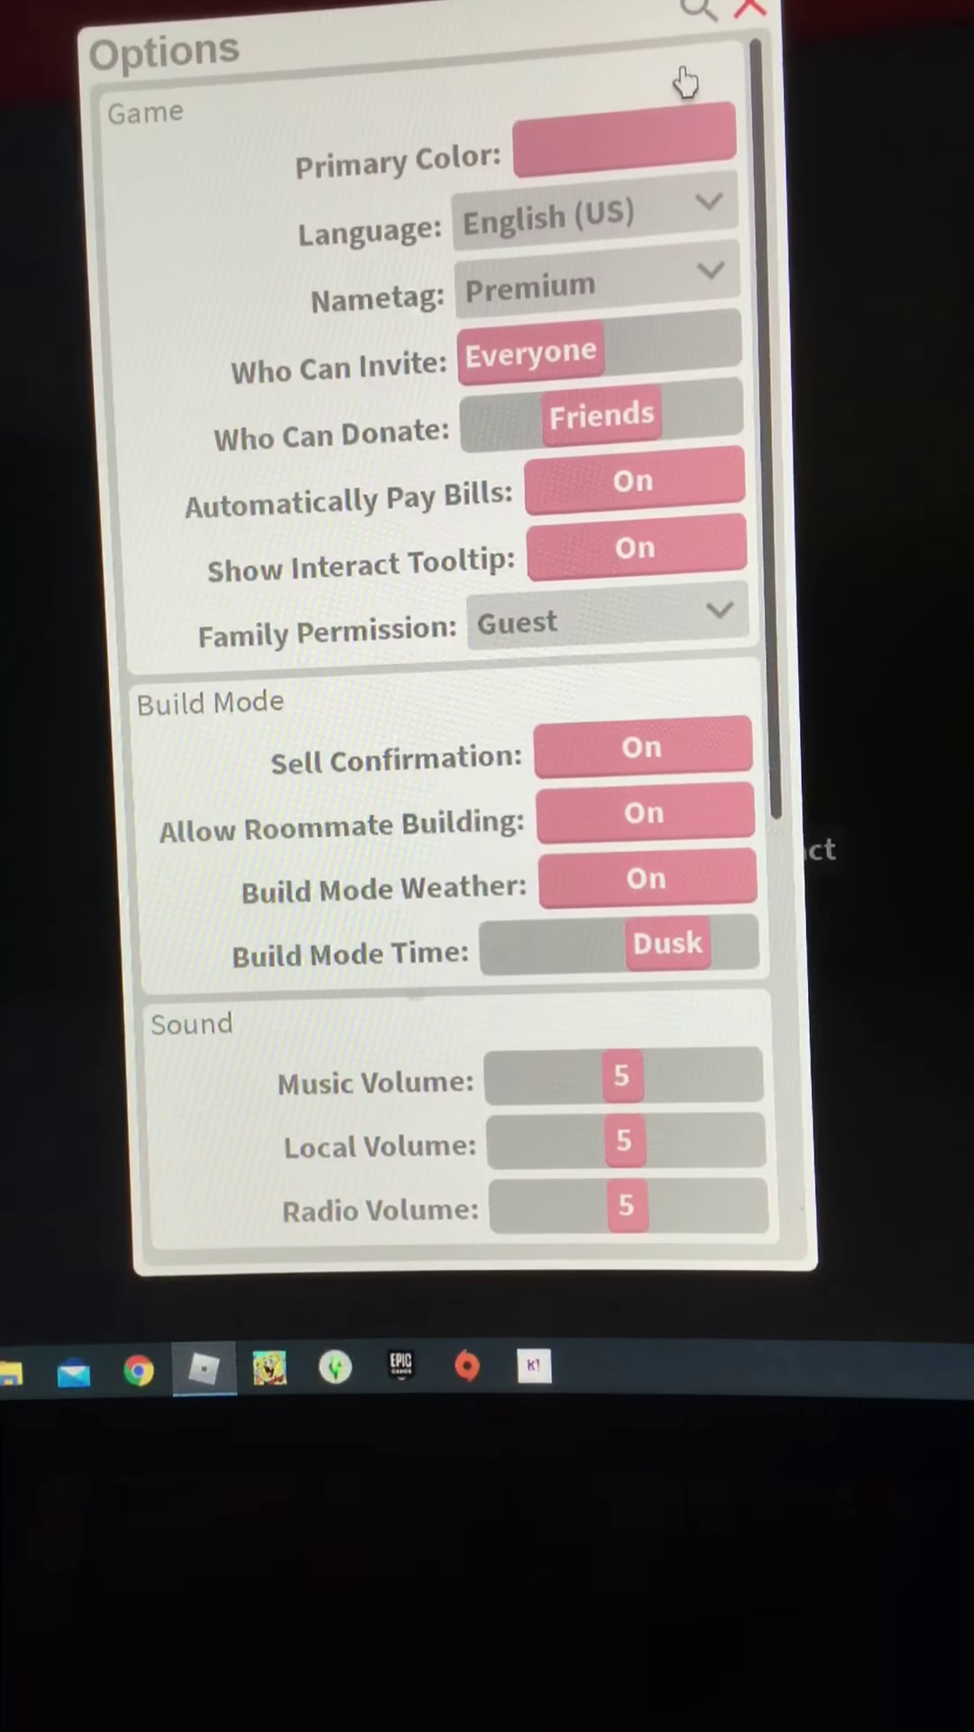
pyautogui.click(620, 162)
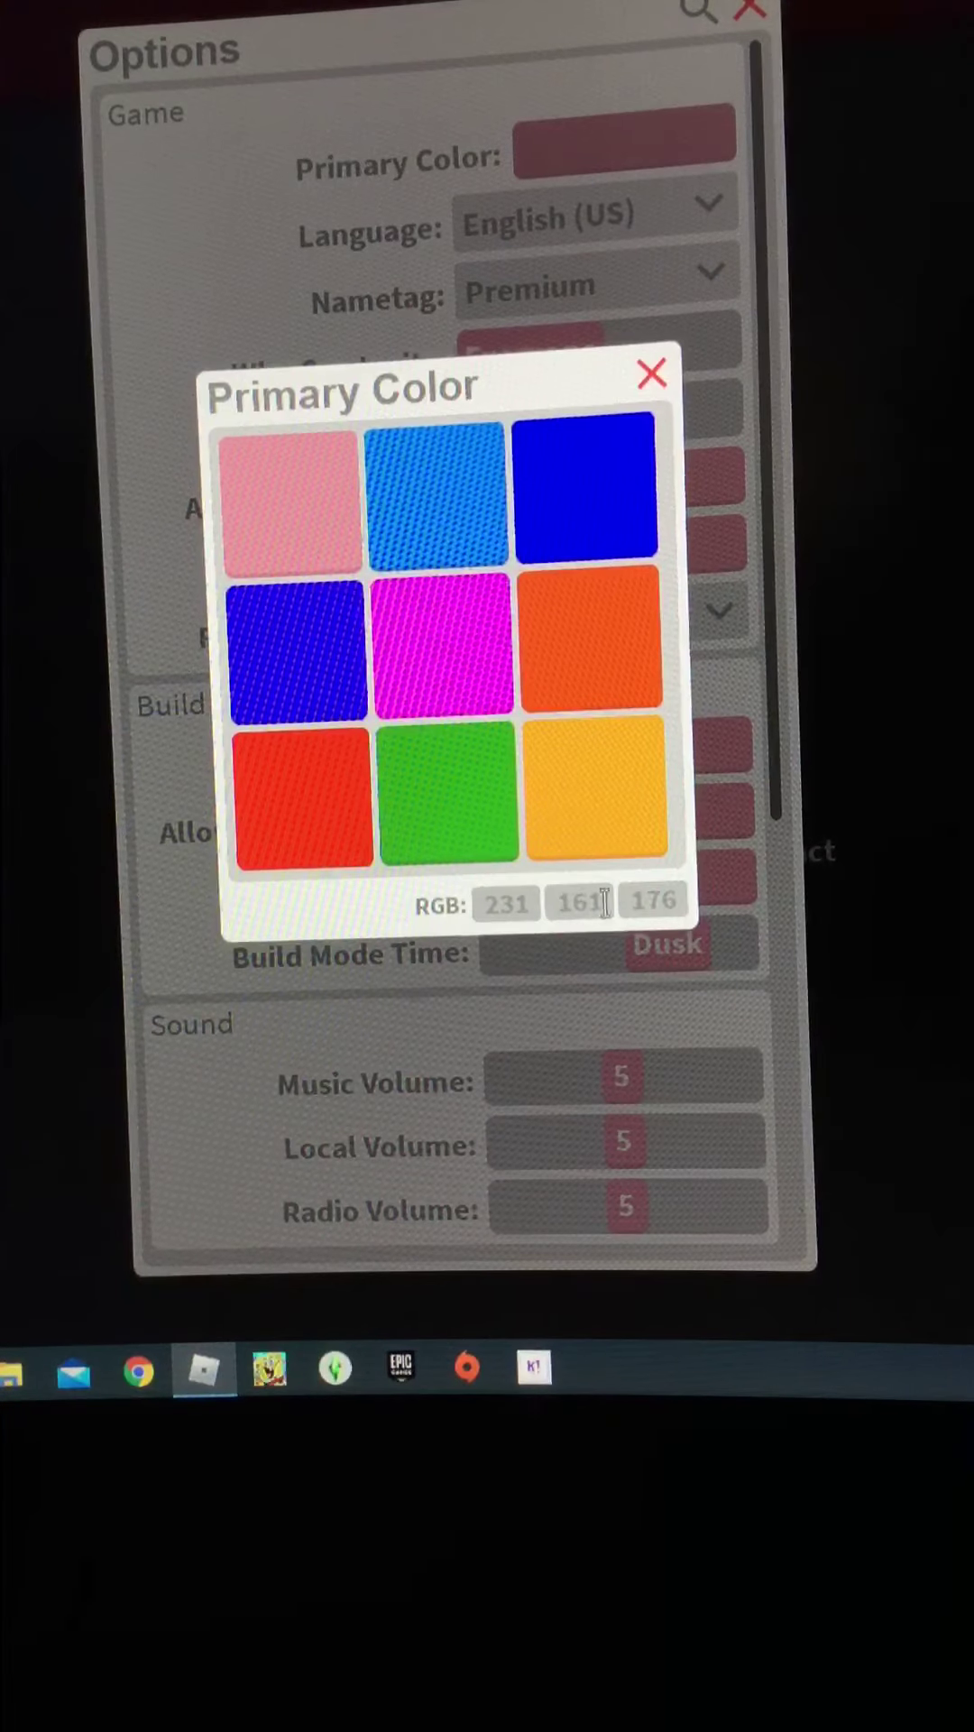
pyautogui.click(652, 375)
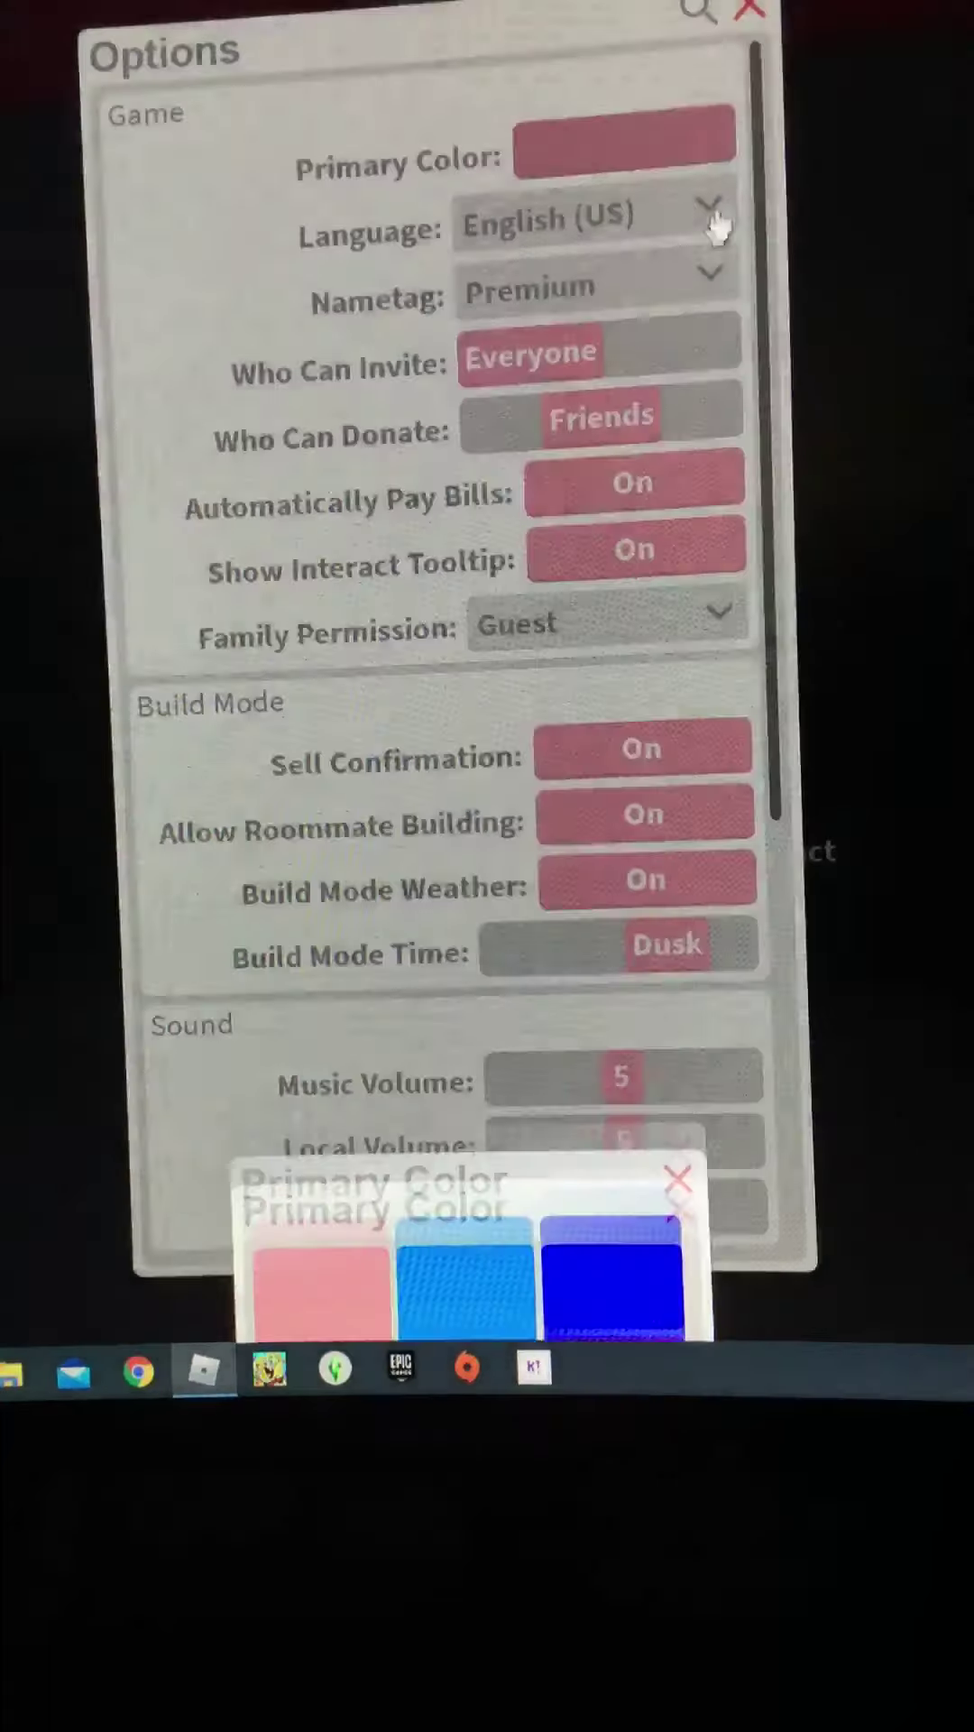
pyautogui.click(749, 10)
pyautogui.scroll(4, 762, 257)
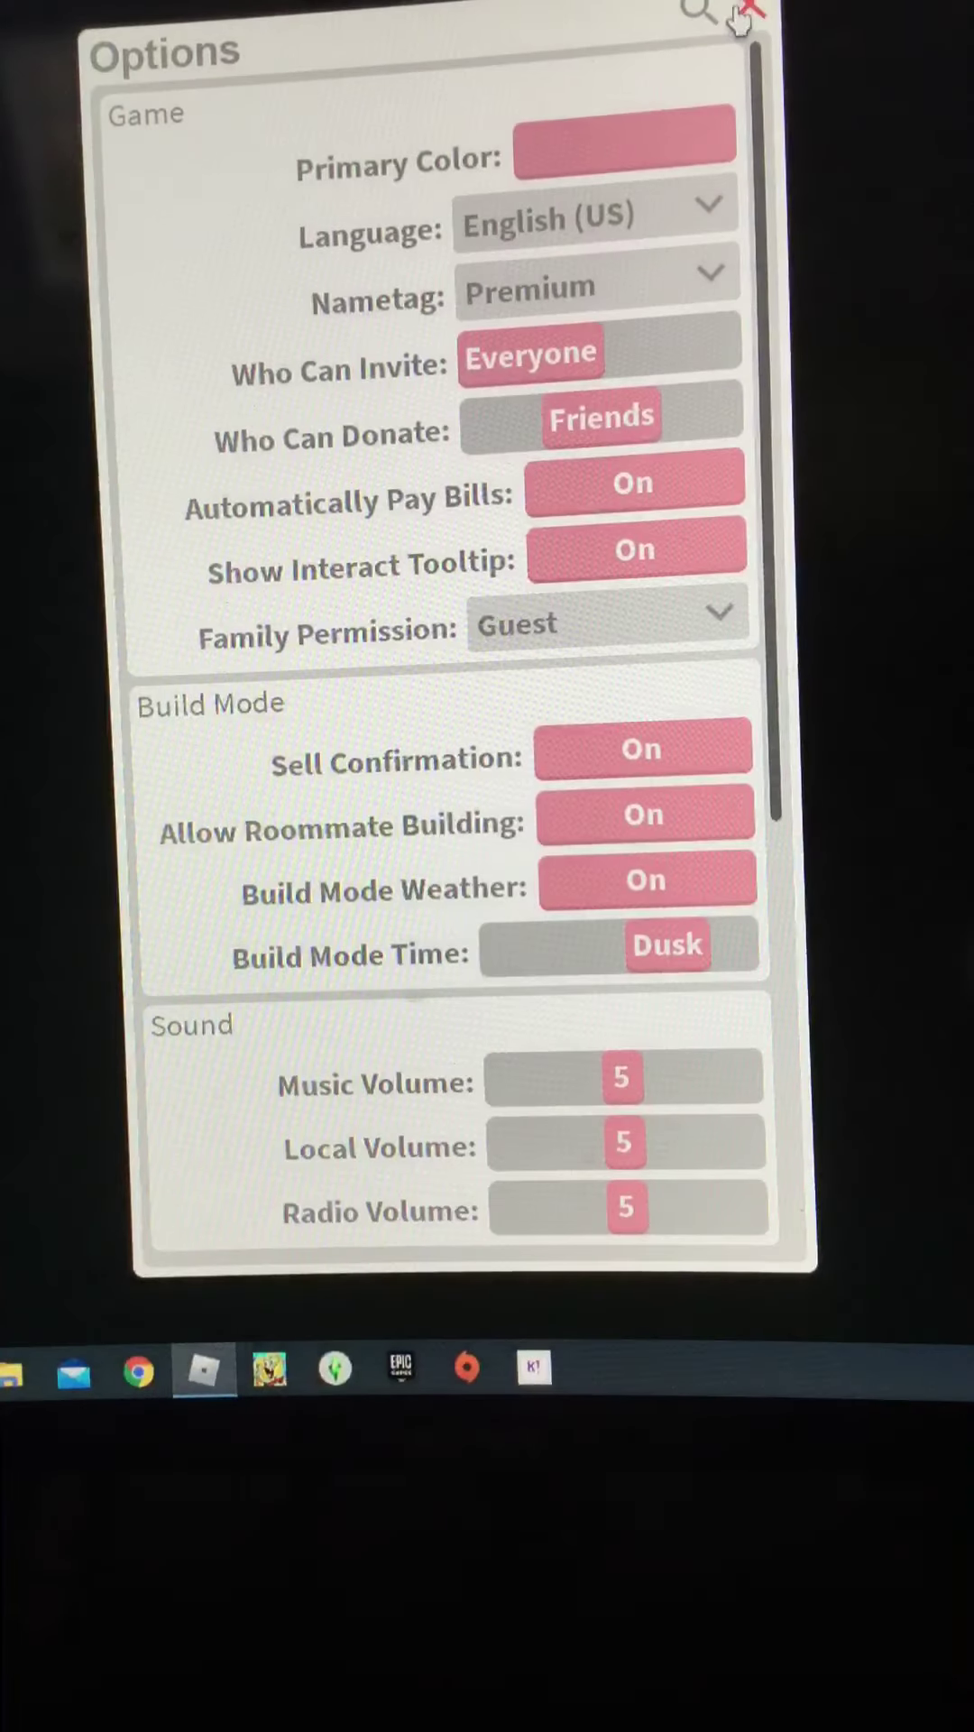
pyautogui.click(752, 14)
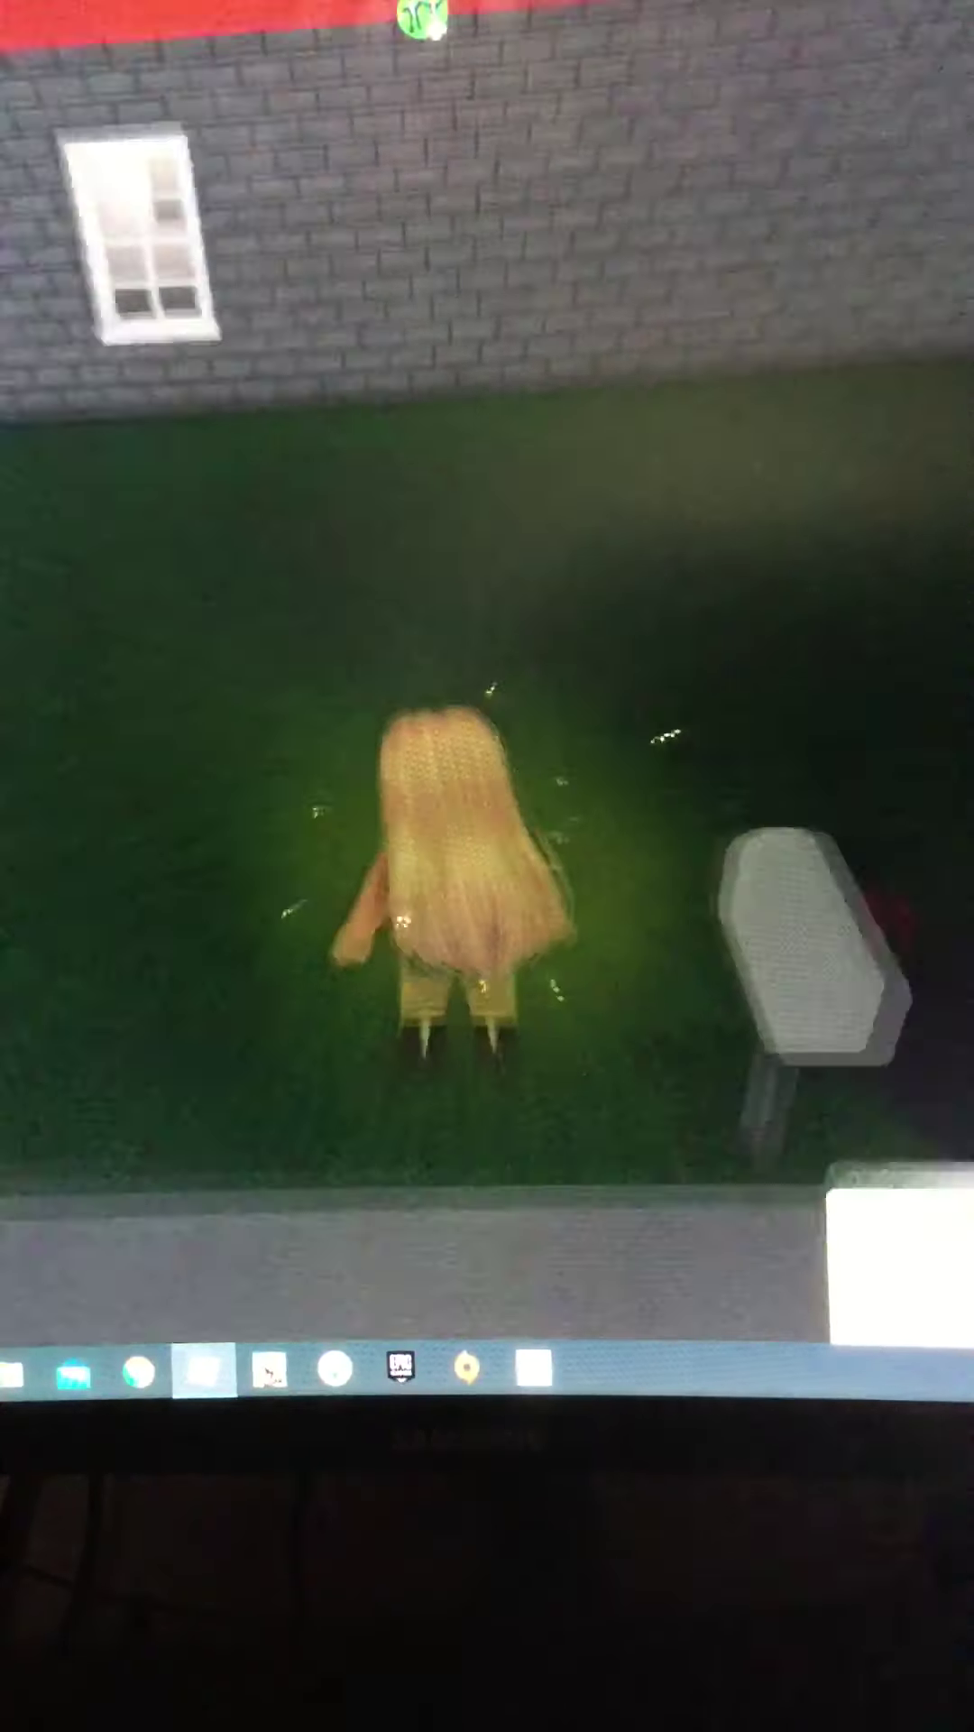
pyautogui.scroll(-5, 487, 812)
pyautogui.scroll(5, 489, 811)
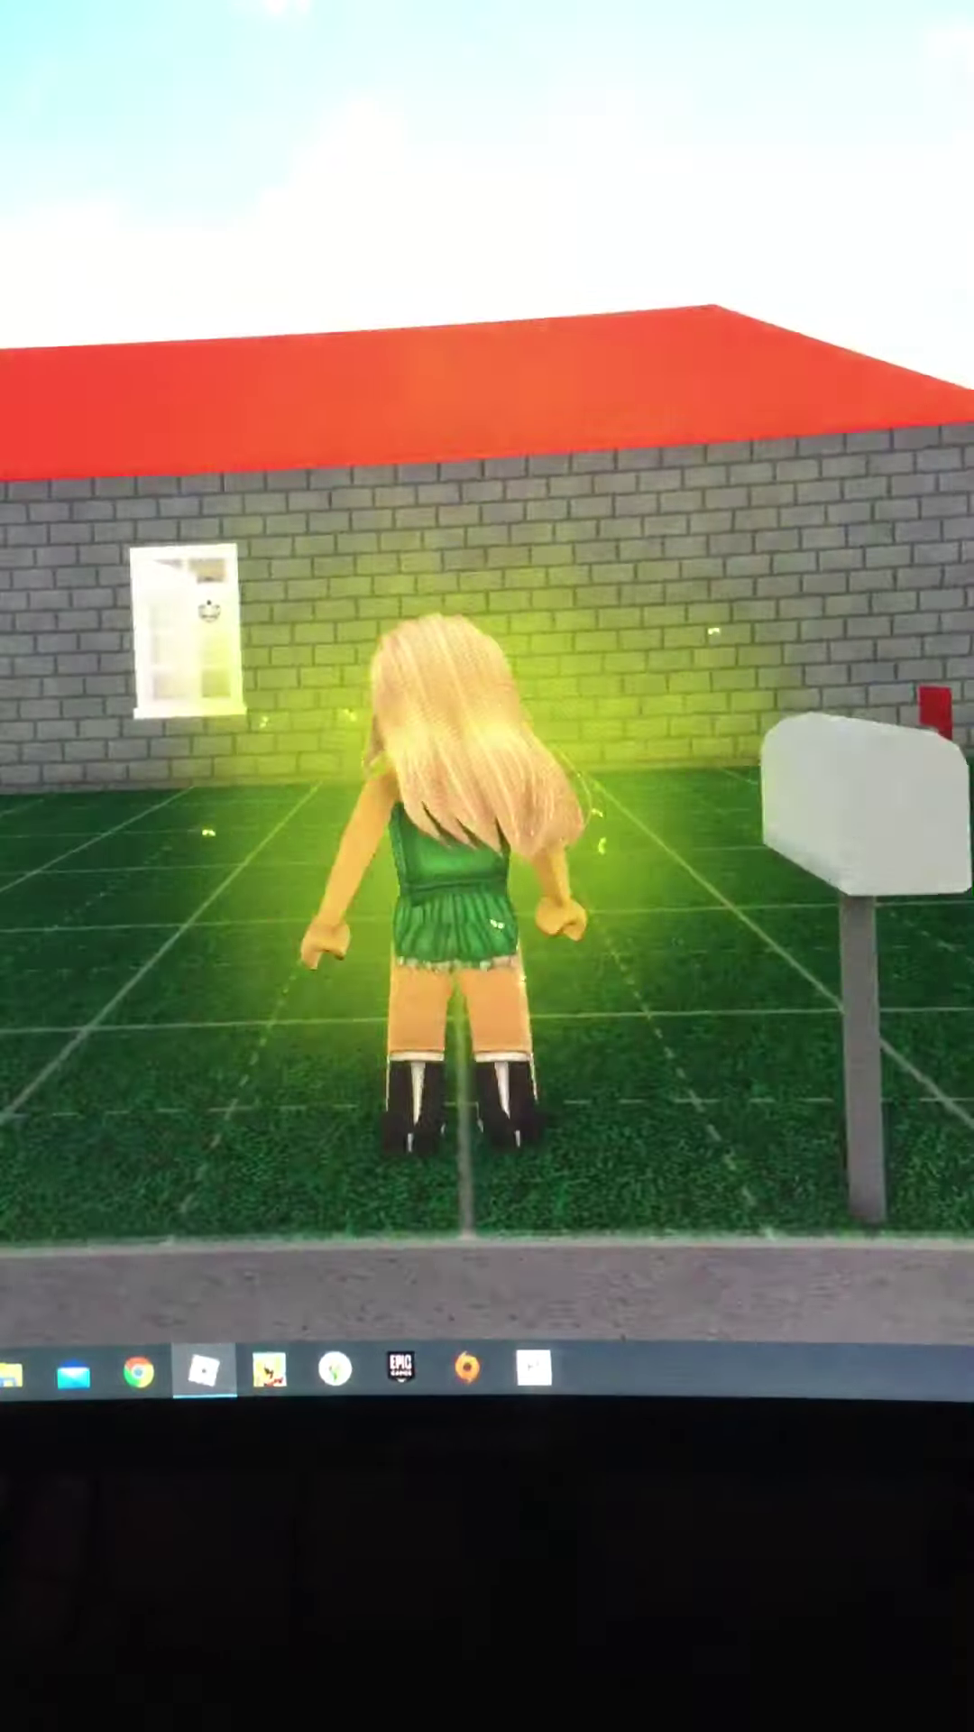
pyautogui.scroll(5, 487, 812)
# Step: In the pink room, try blue on the window wall, then revert it to pink
pyautogui.press('w')
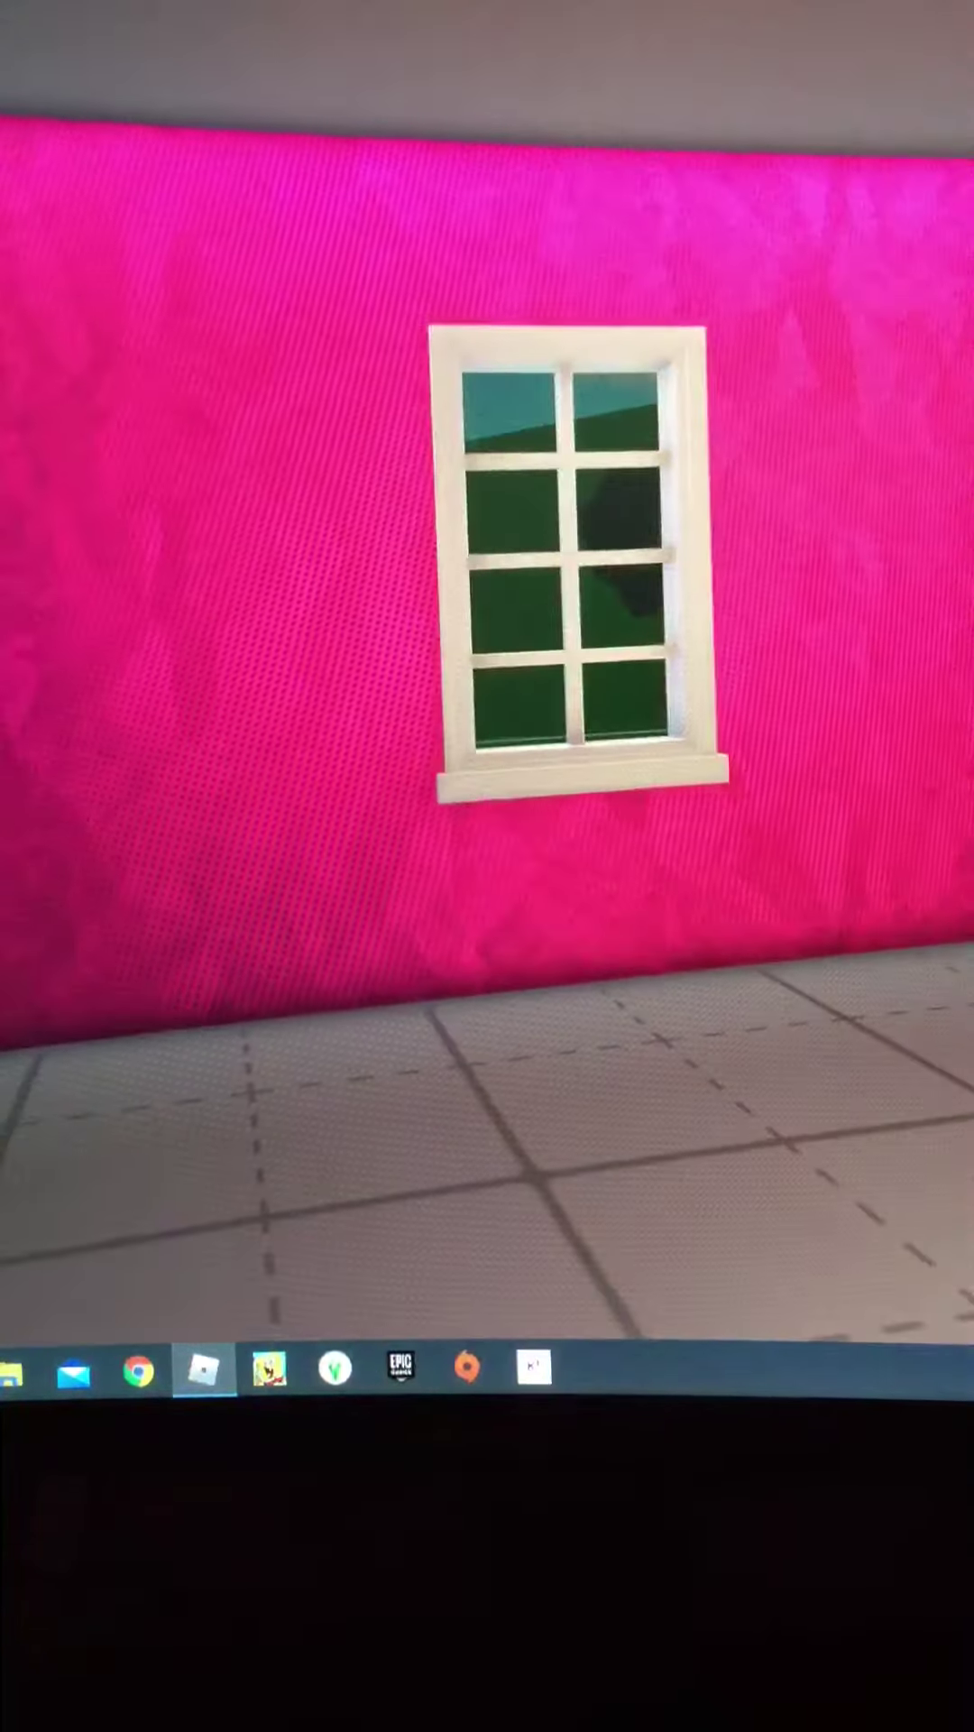
pyautogui.click(813, 382)
pyautogui.click(783, 352)
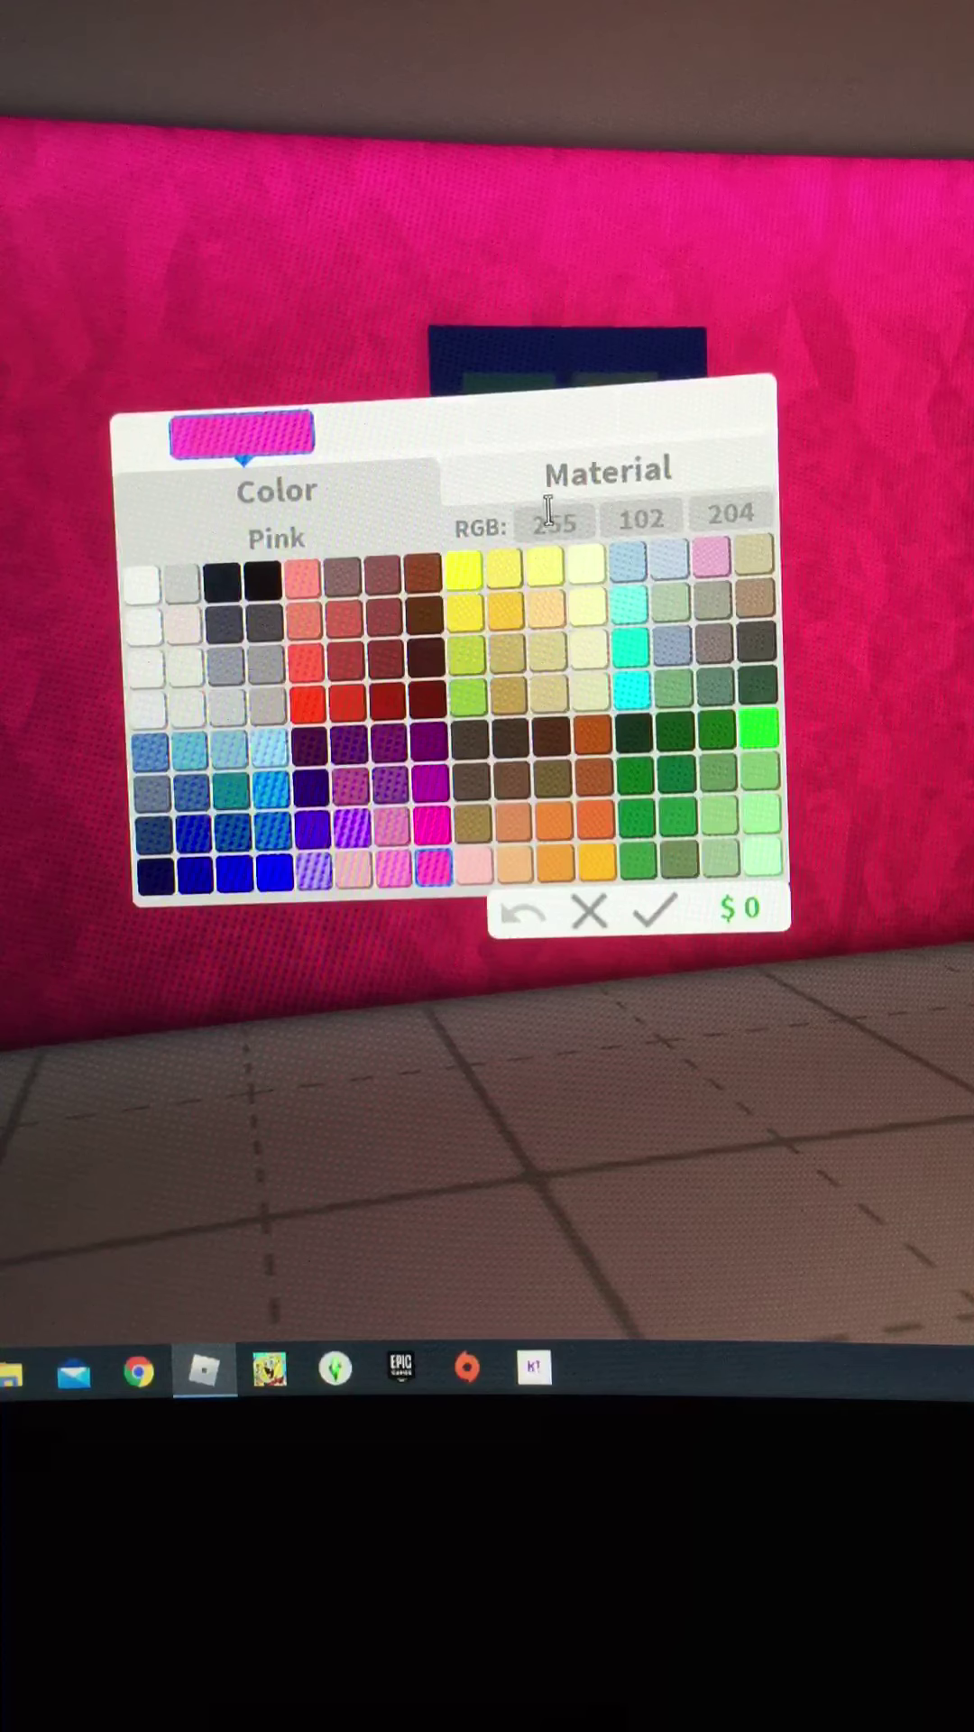
pyautogui.write('251')
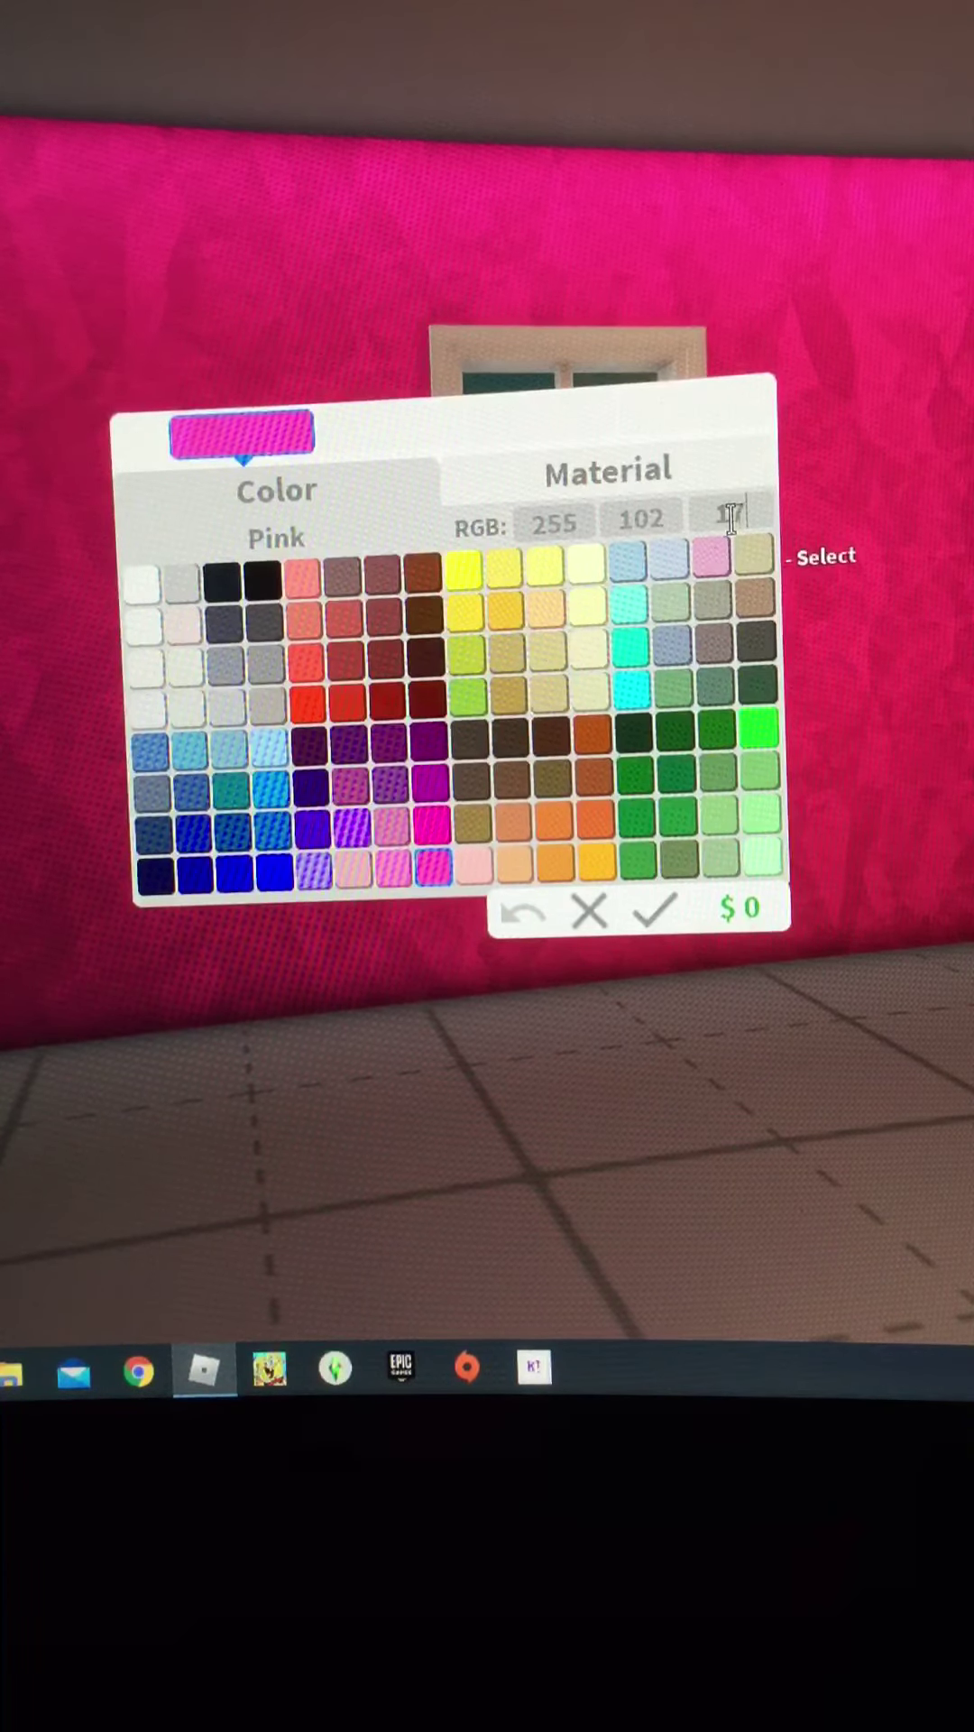
pyautogui.press('Return')
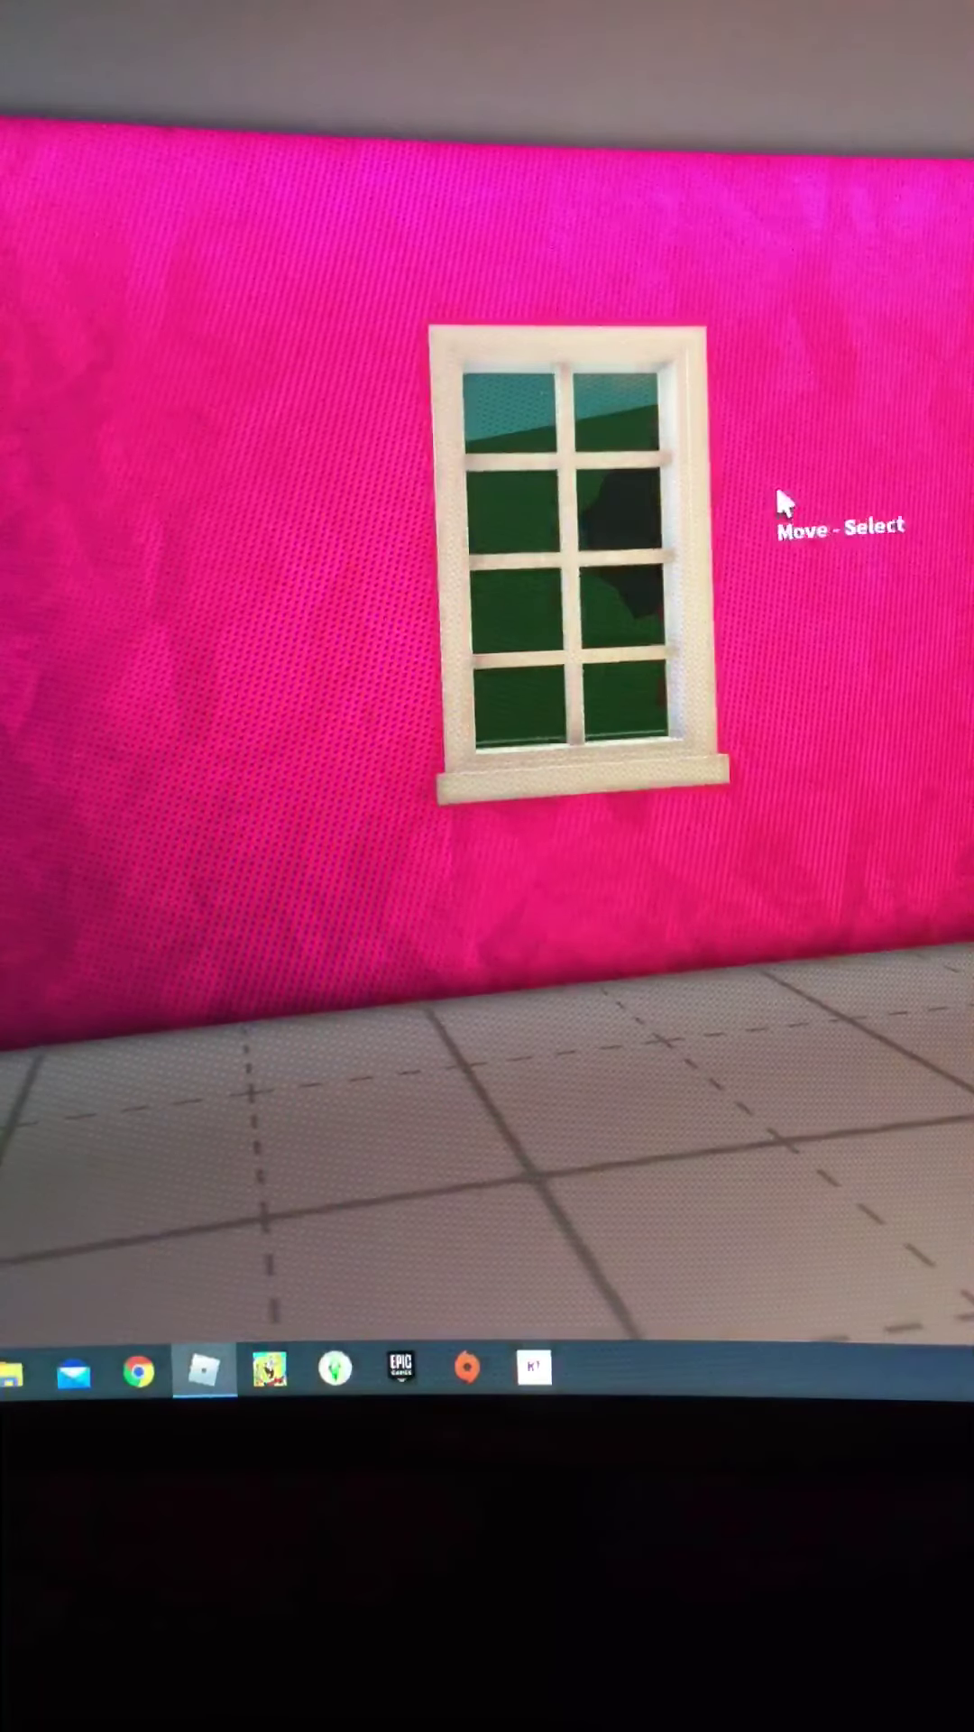
# Step: Undo and redo, then reselect the window wall and reopen its colour choices
pyautogui.hotkey('ctrl', 'z')
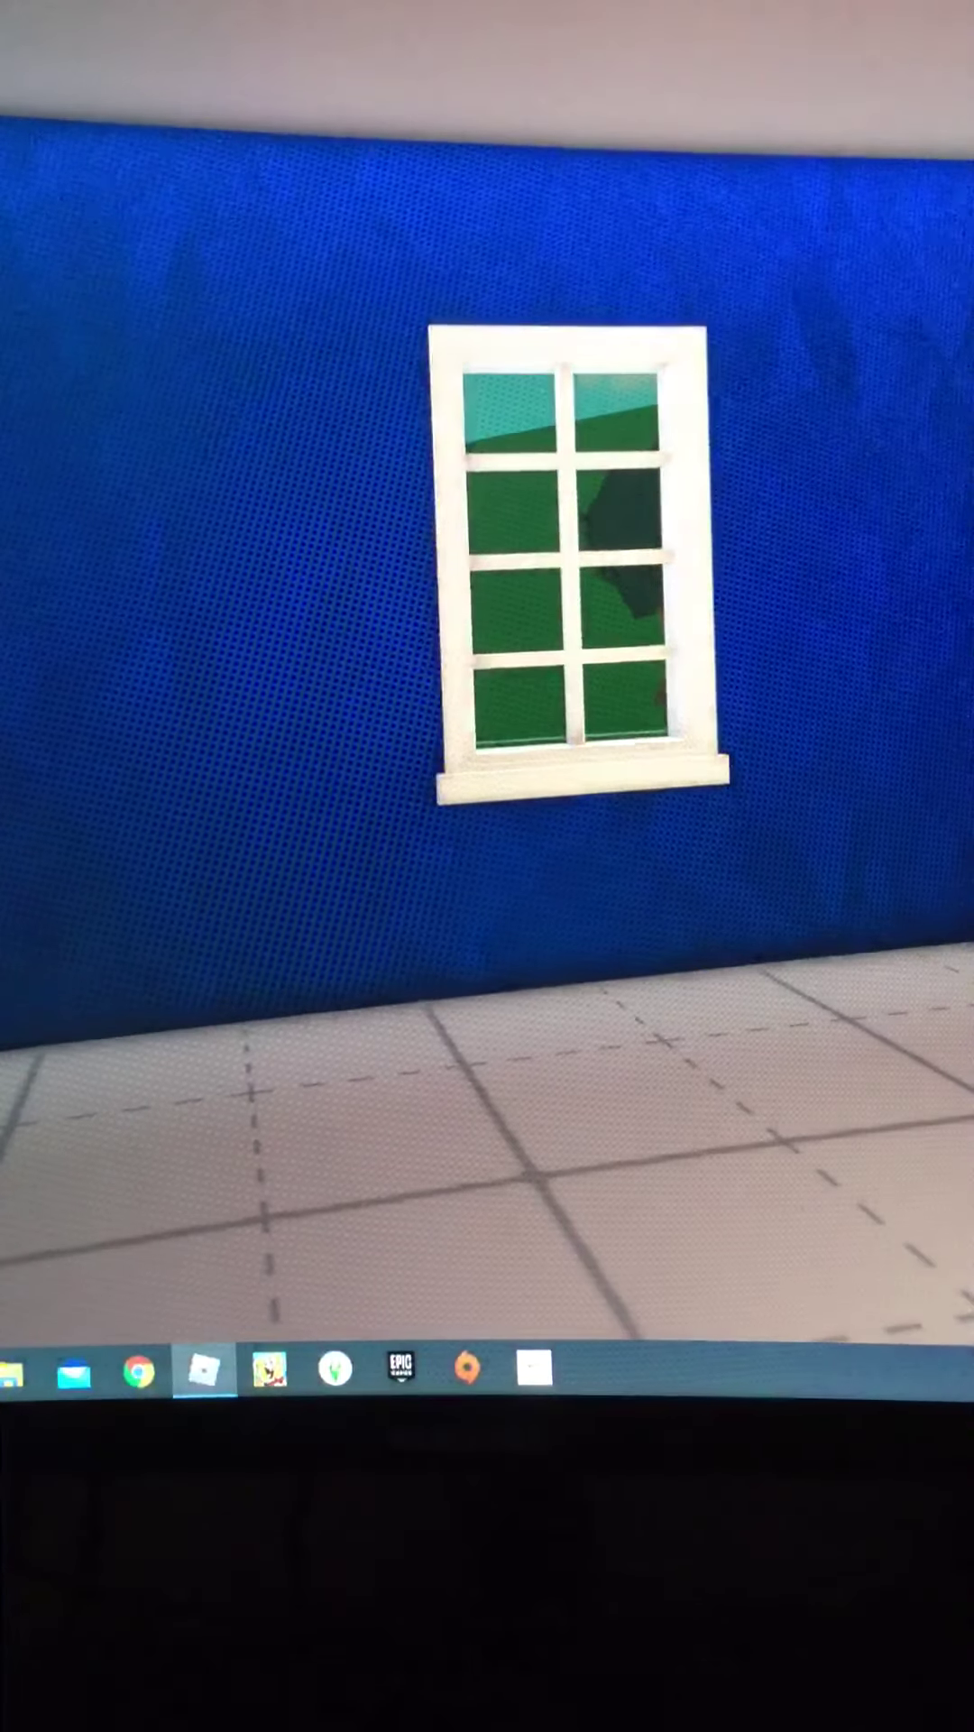
pyautogui.hotkey('ctrl', 'y')
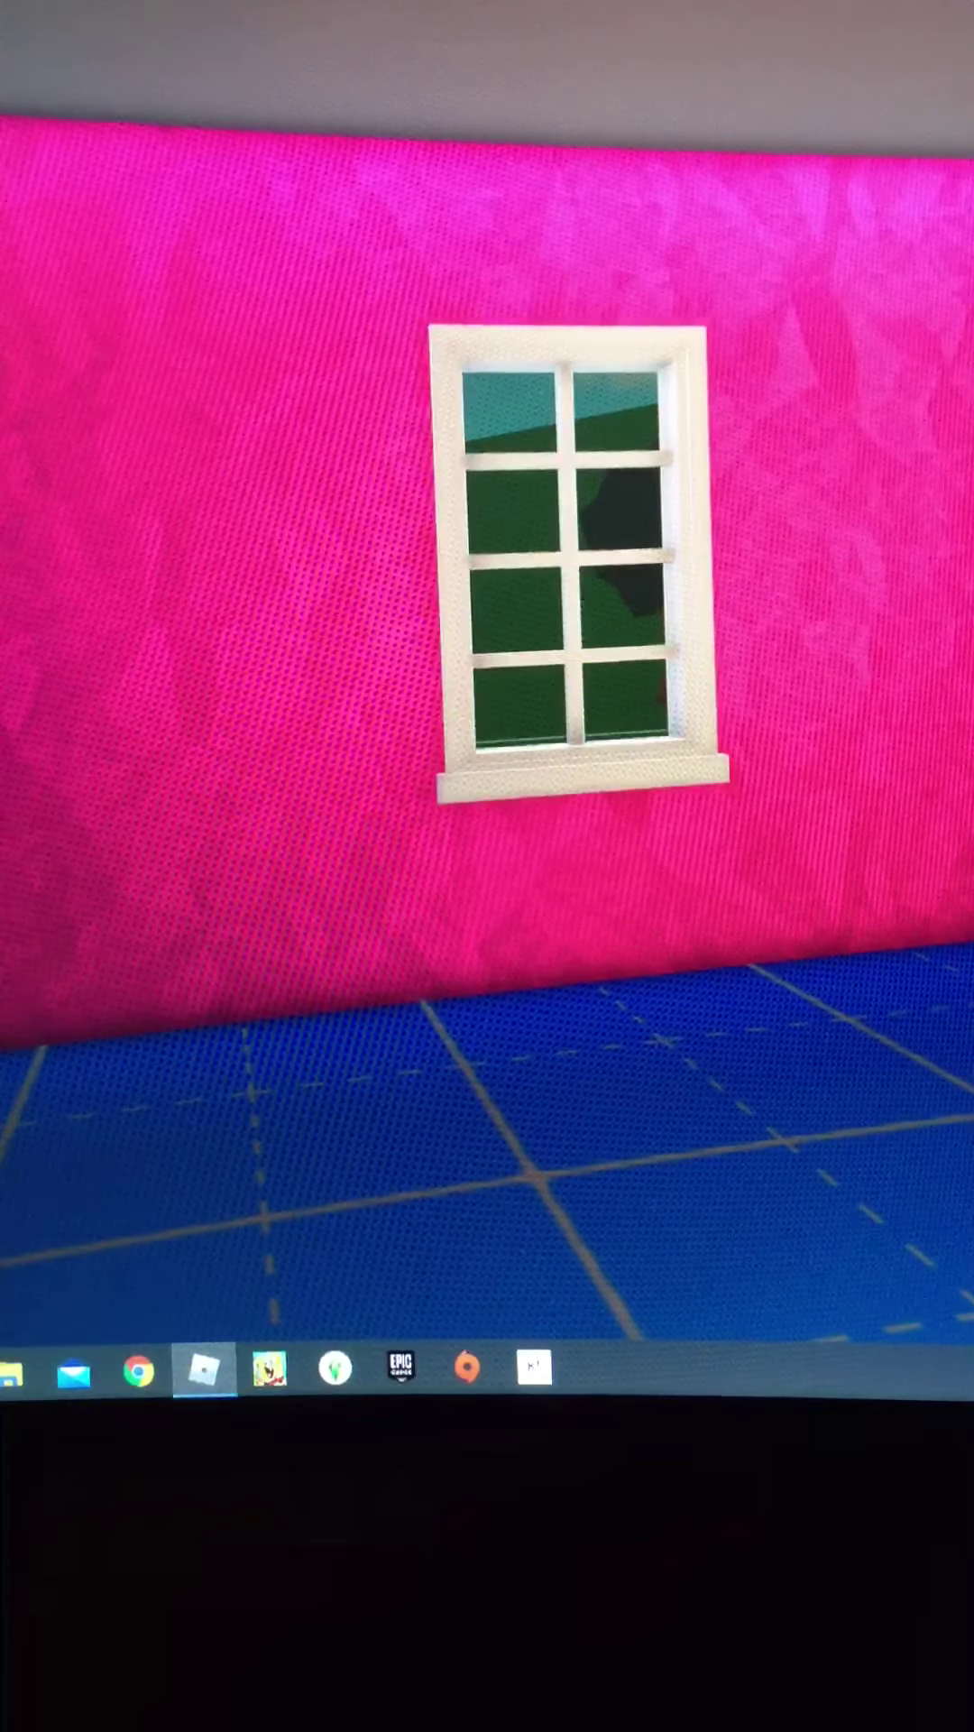
pyautogui.click(165, 929)
pyautogui.click(623, 568)
pyautogui.click(928, 470)
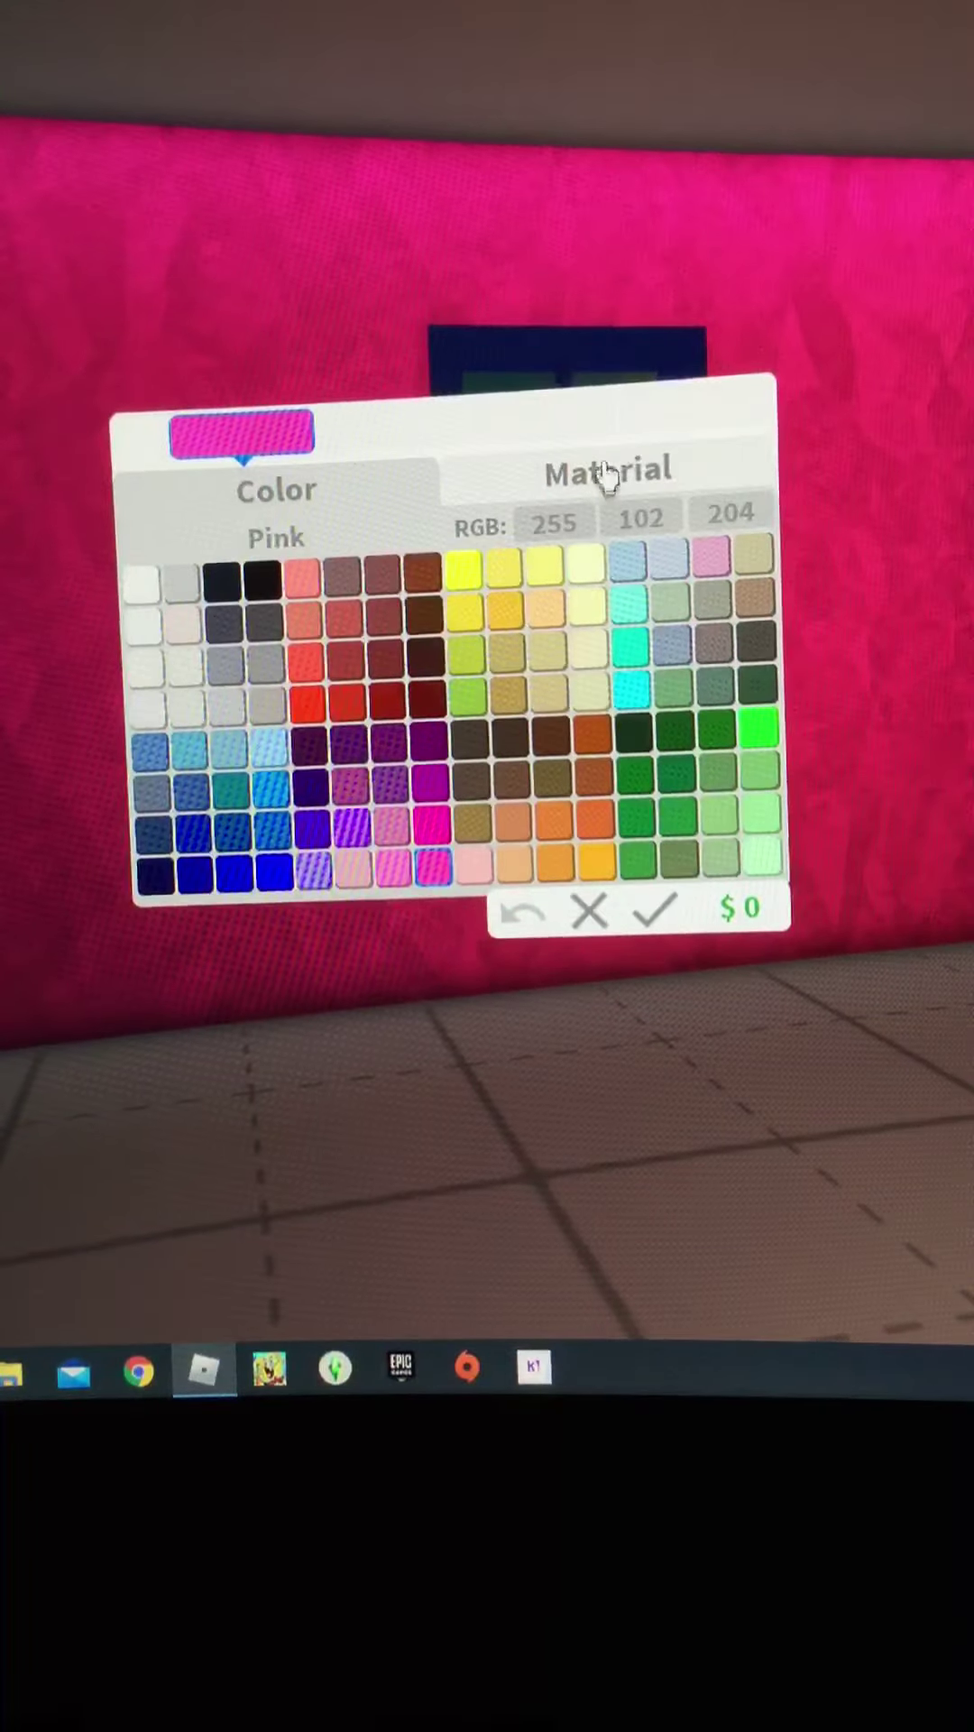
# Step: Turn back to the pink wall, switch the paint picker to plain colours, and edit the red value
pyautogui.click(606, 477)
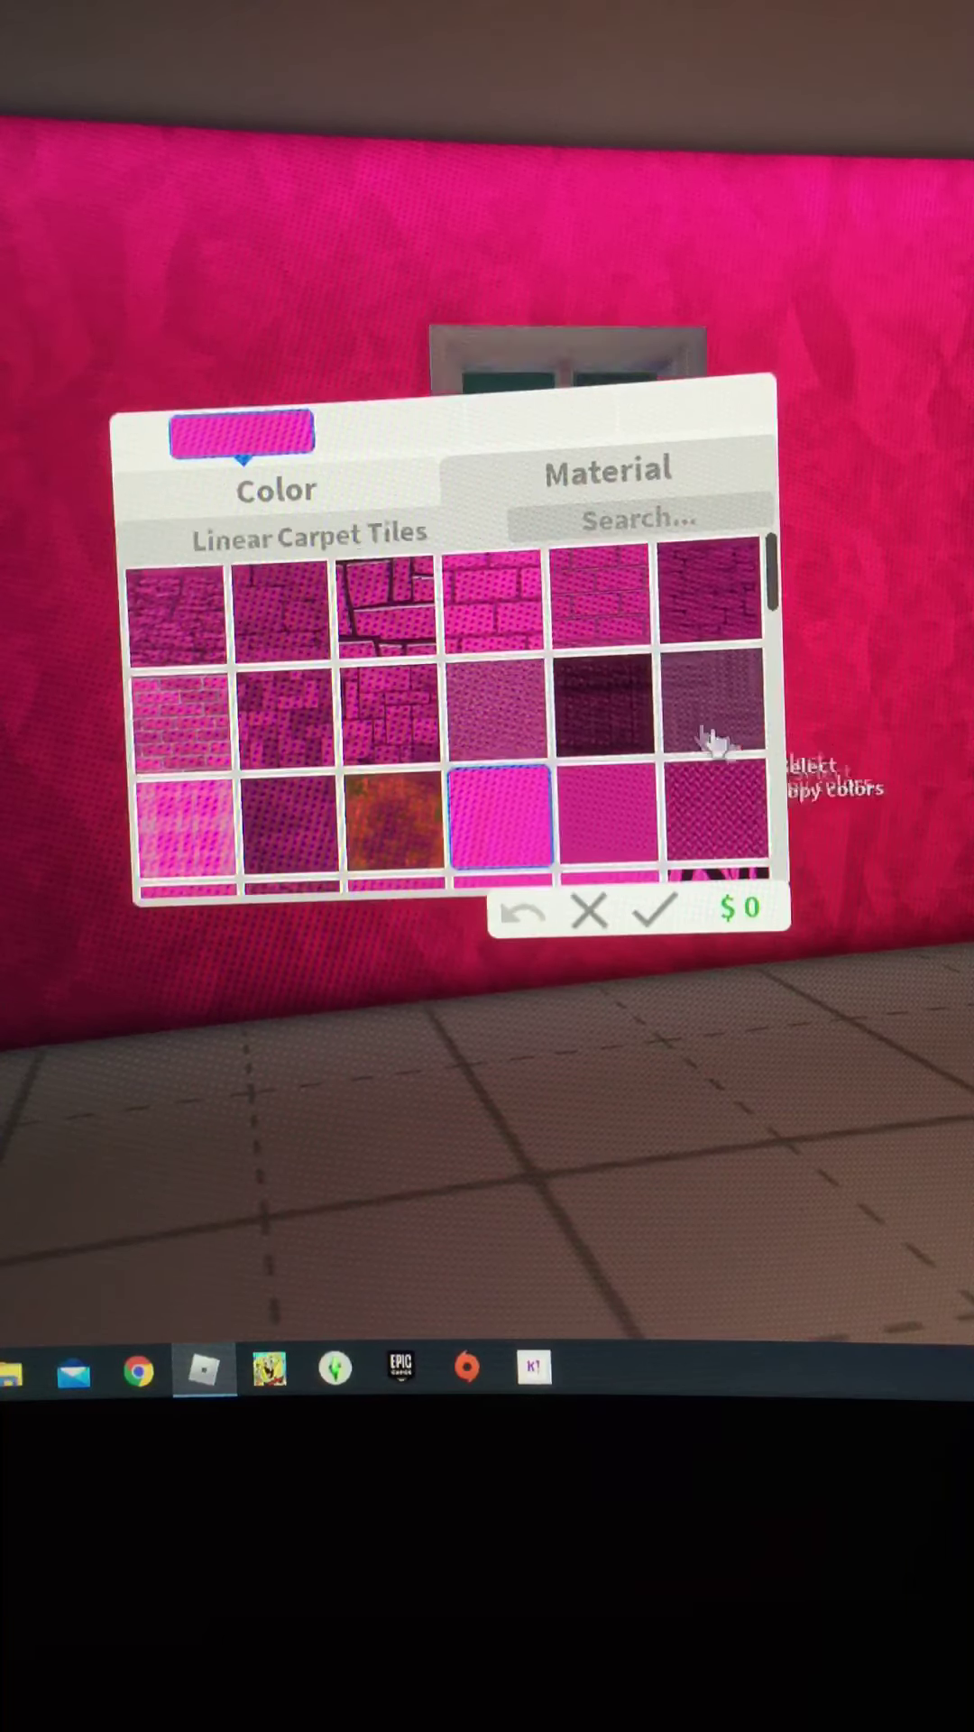
pyautogui.rightClick(812, 758)
pyautogui.moveTo(866, 759); pyautogui.dragTo(406, 758)
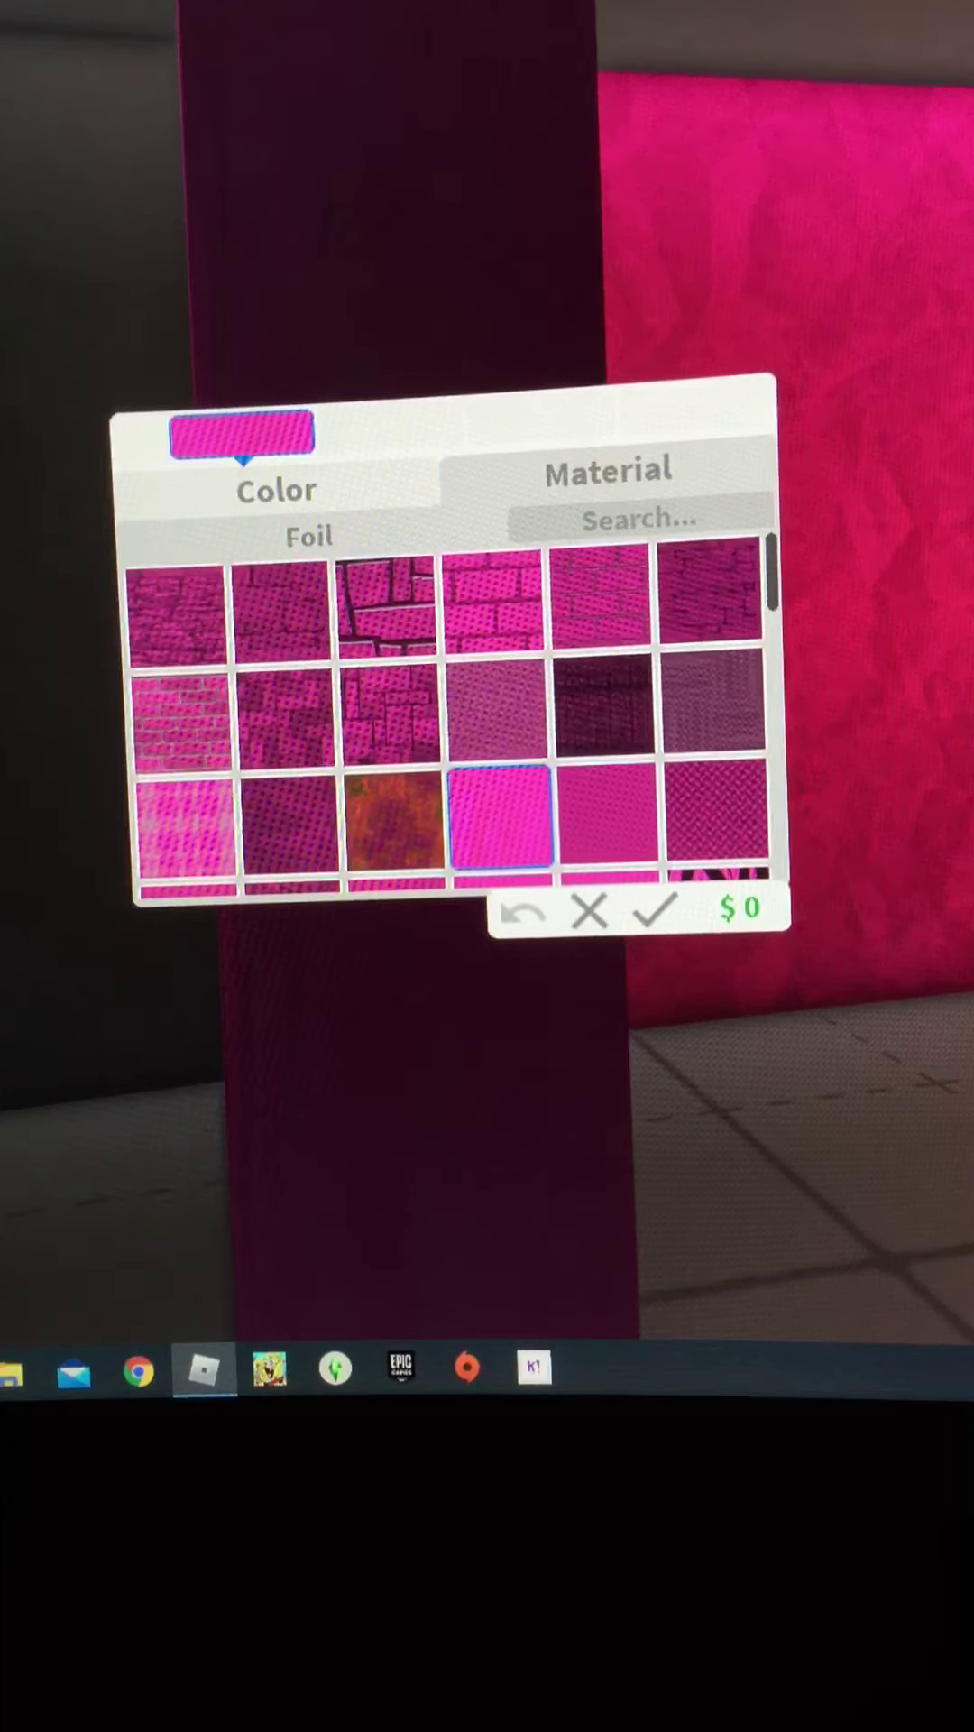
pyautogui.moveTo(866, 1083); pyautogui.dragTo(406, 1083)
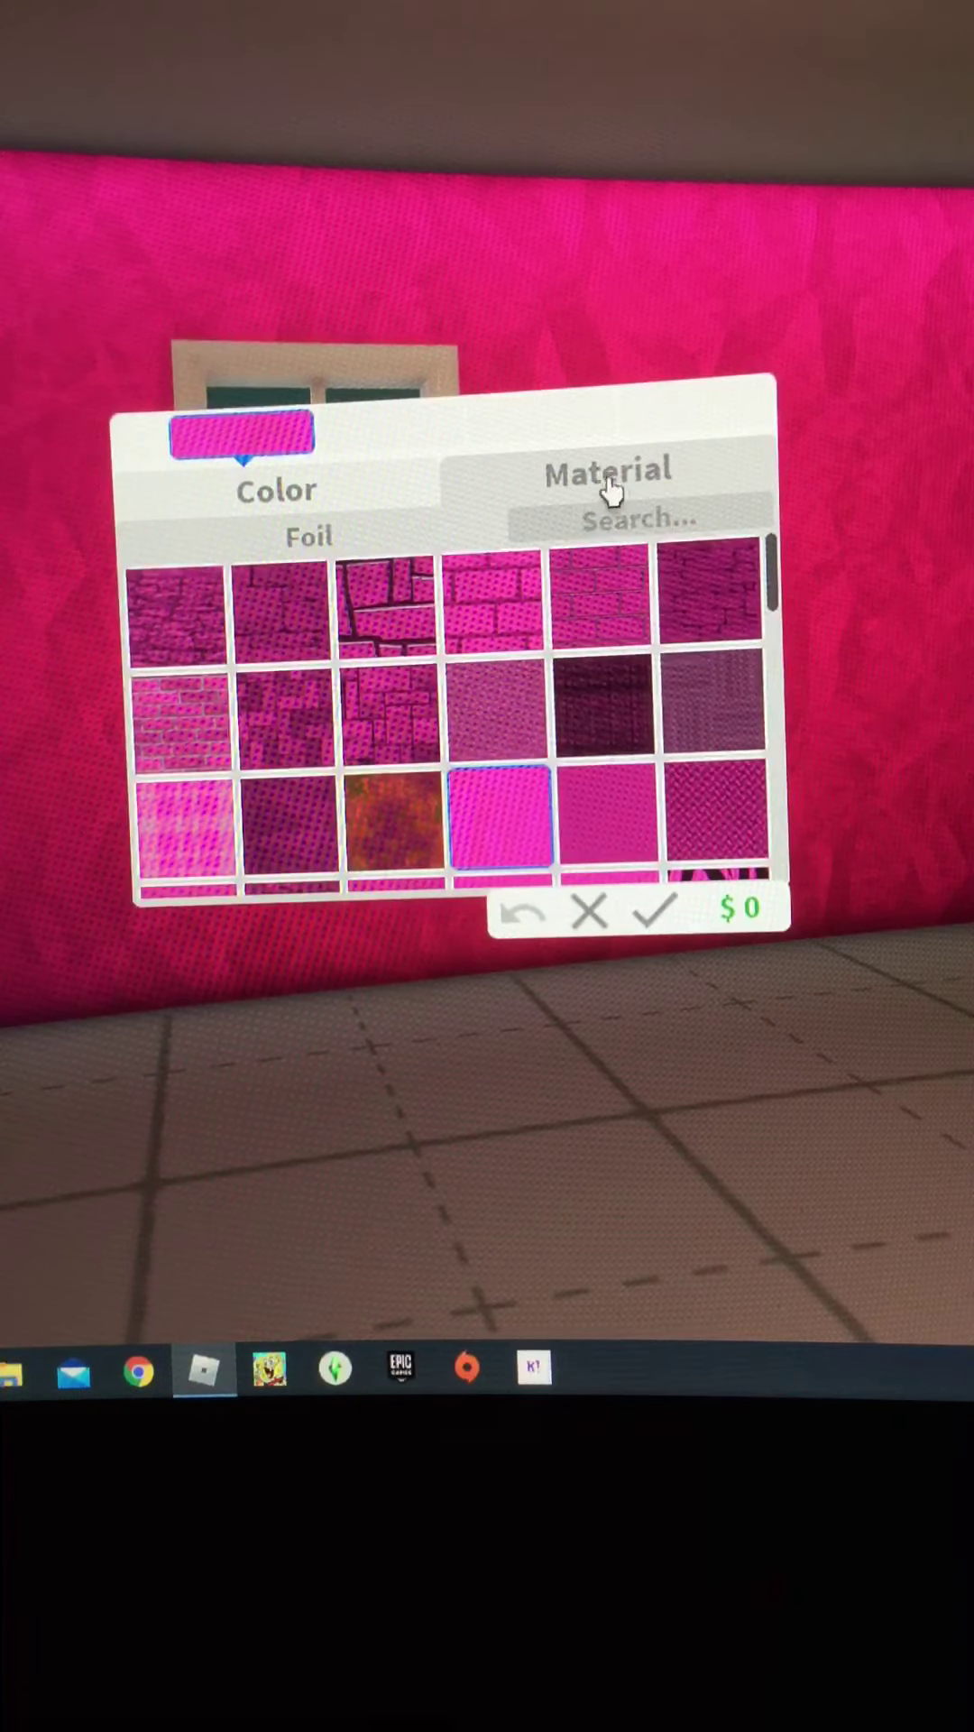
pyautogui.click(276, 491)
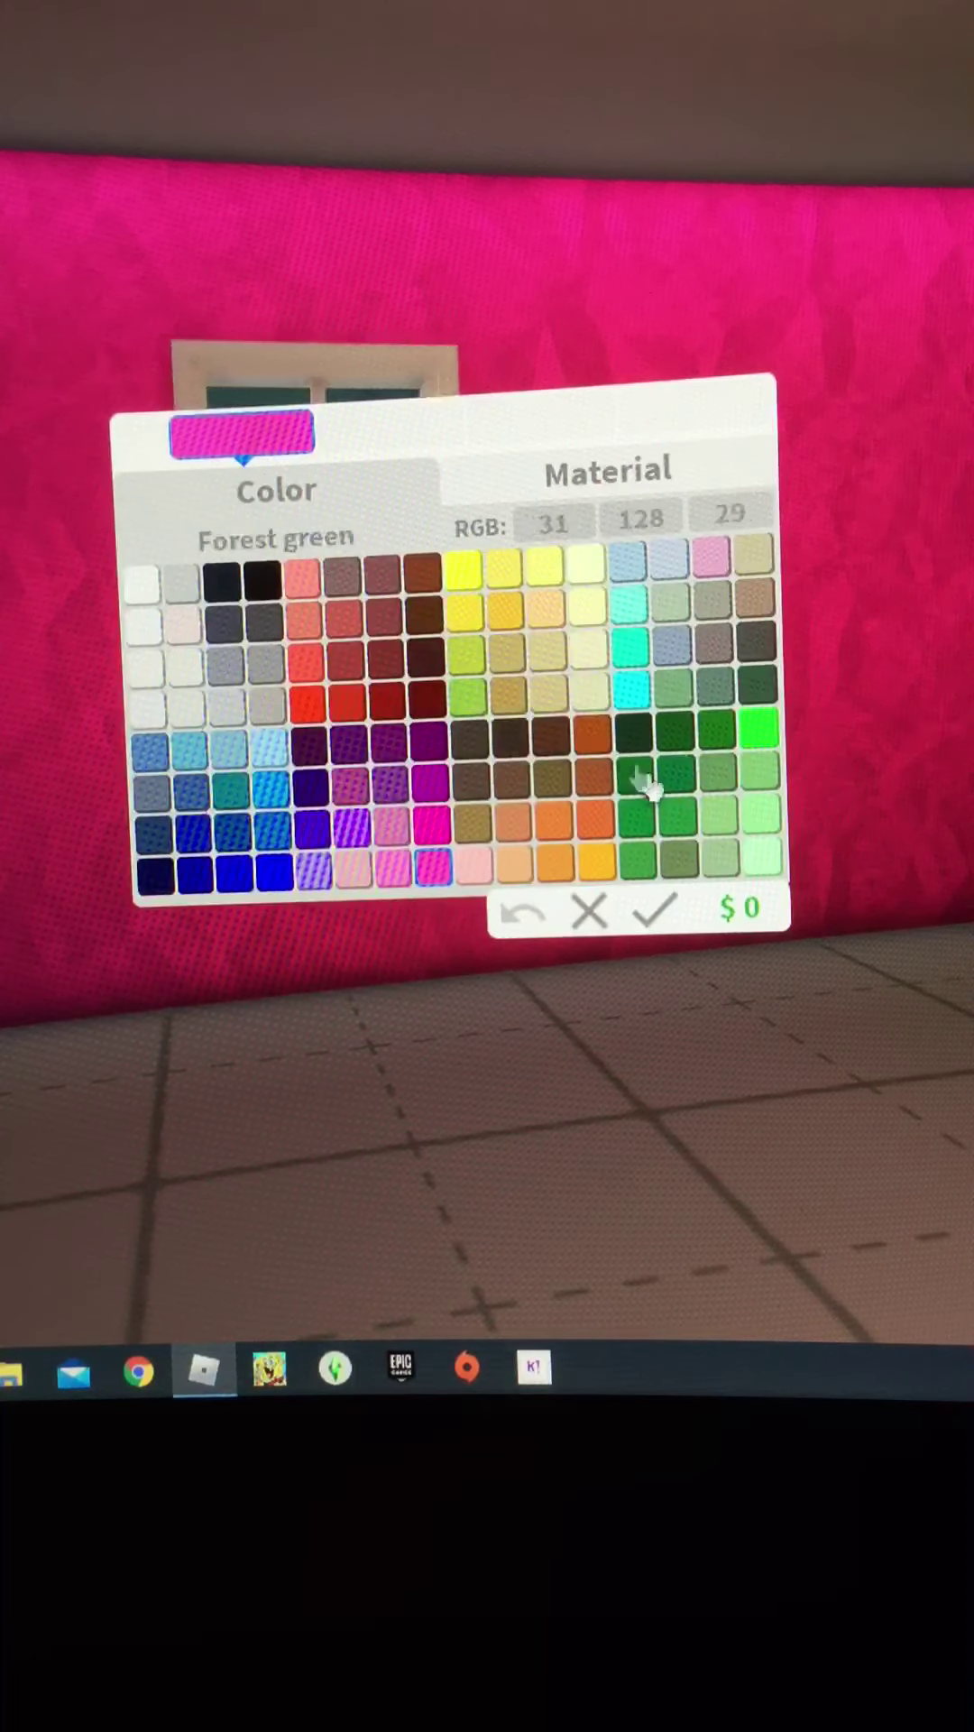
pyautogui.click(554, 528)
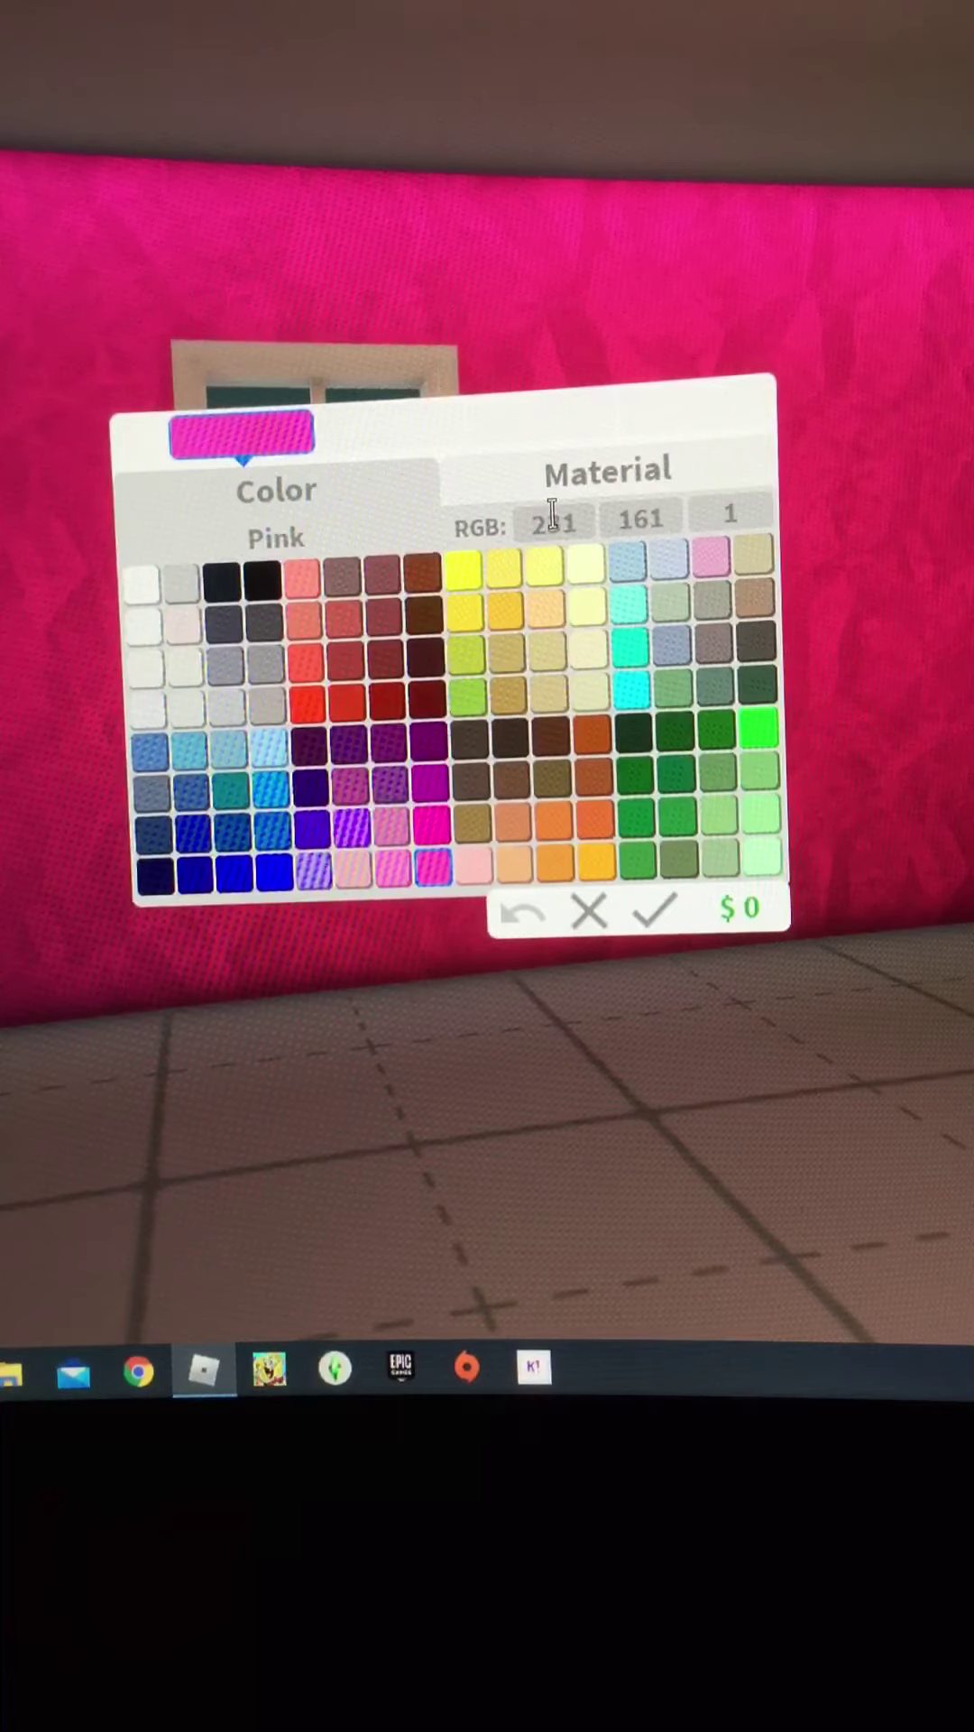
# Step: Close the picker, select the wall beside the door, and paint it Pink
pyautogui.press('Return')
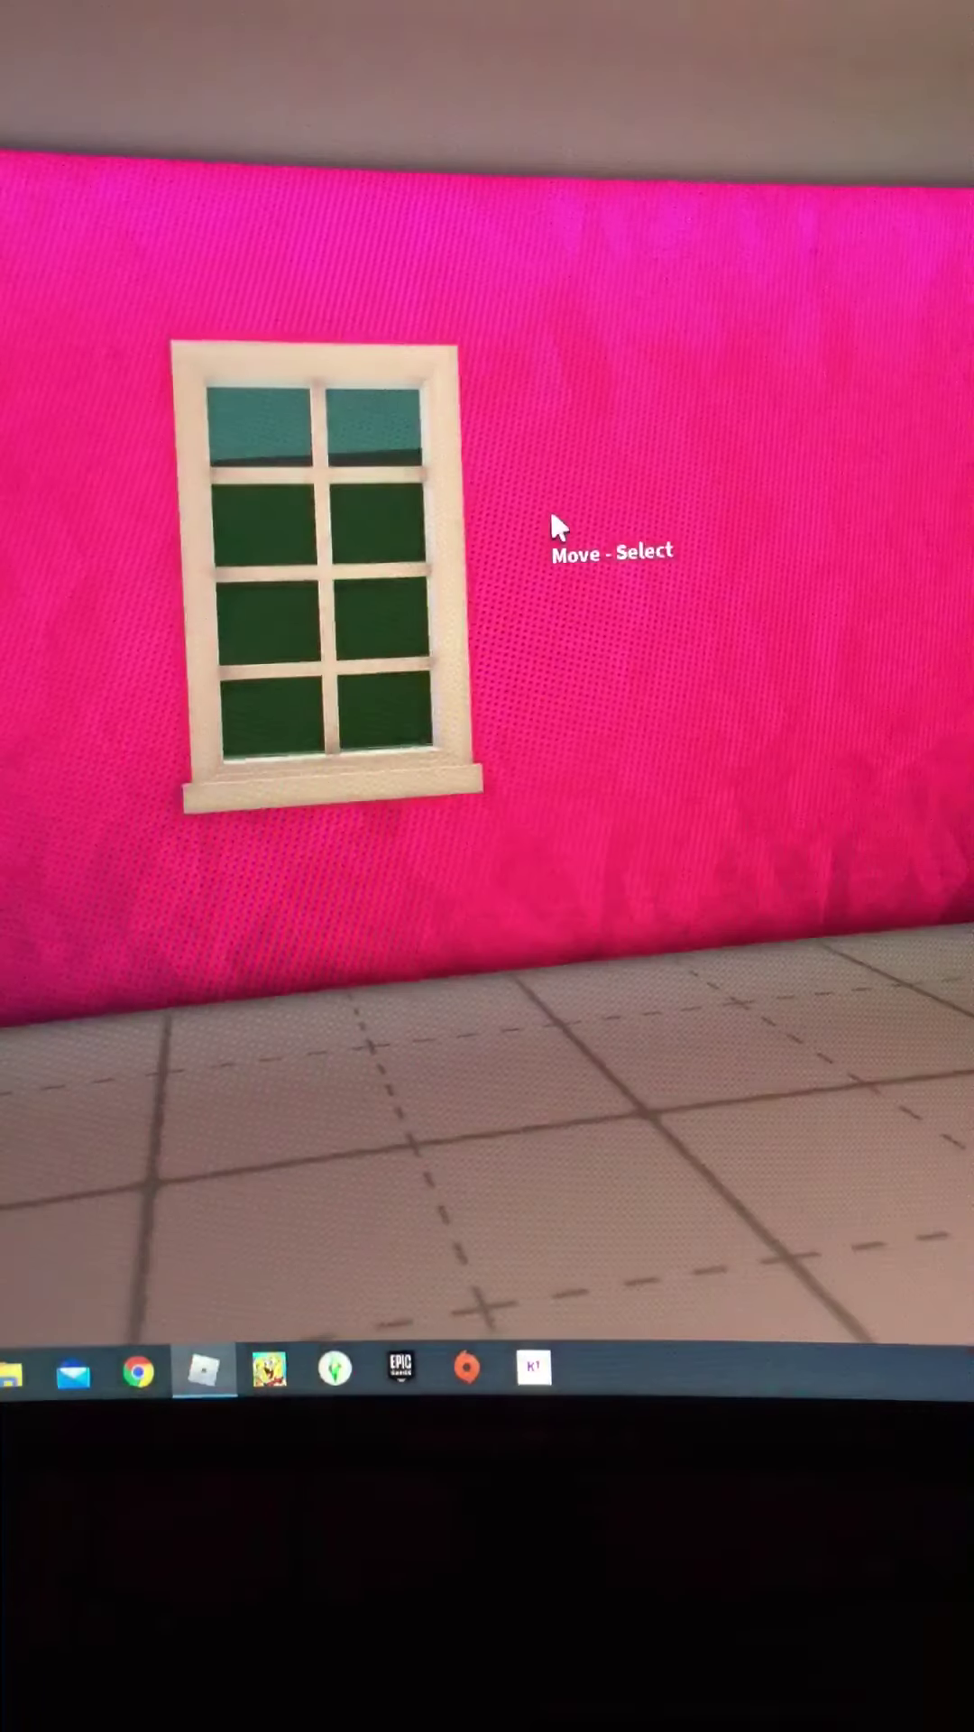
pyautogui.rightClick(745, 821)
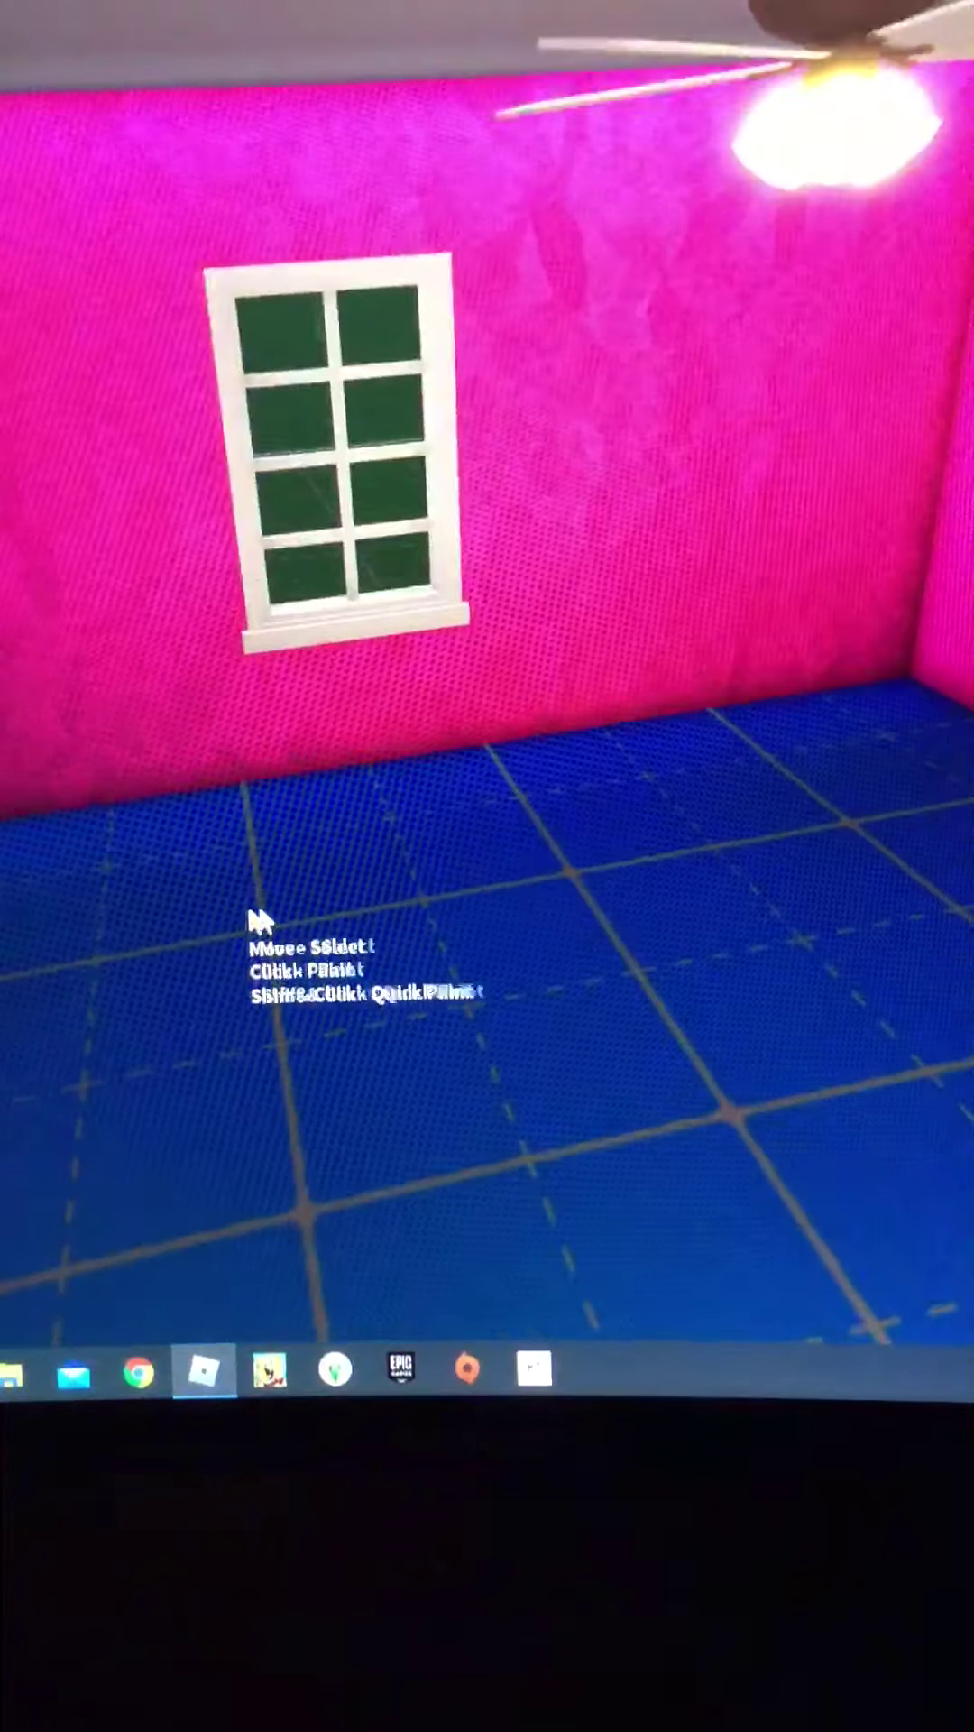
pyautogui.moveTo(256, 917); pyautogui.dragTo(257, 917)
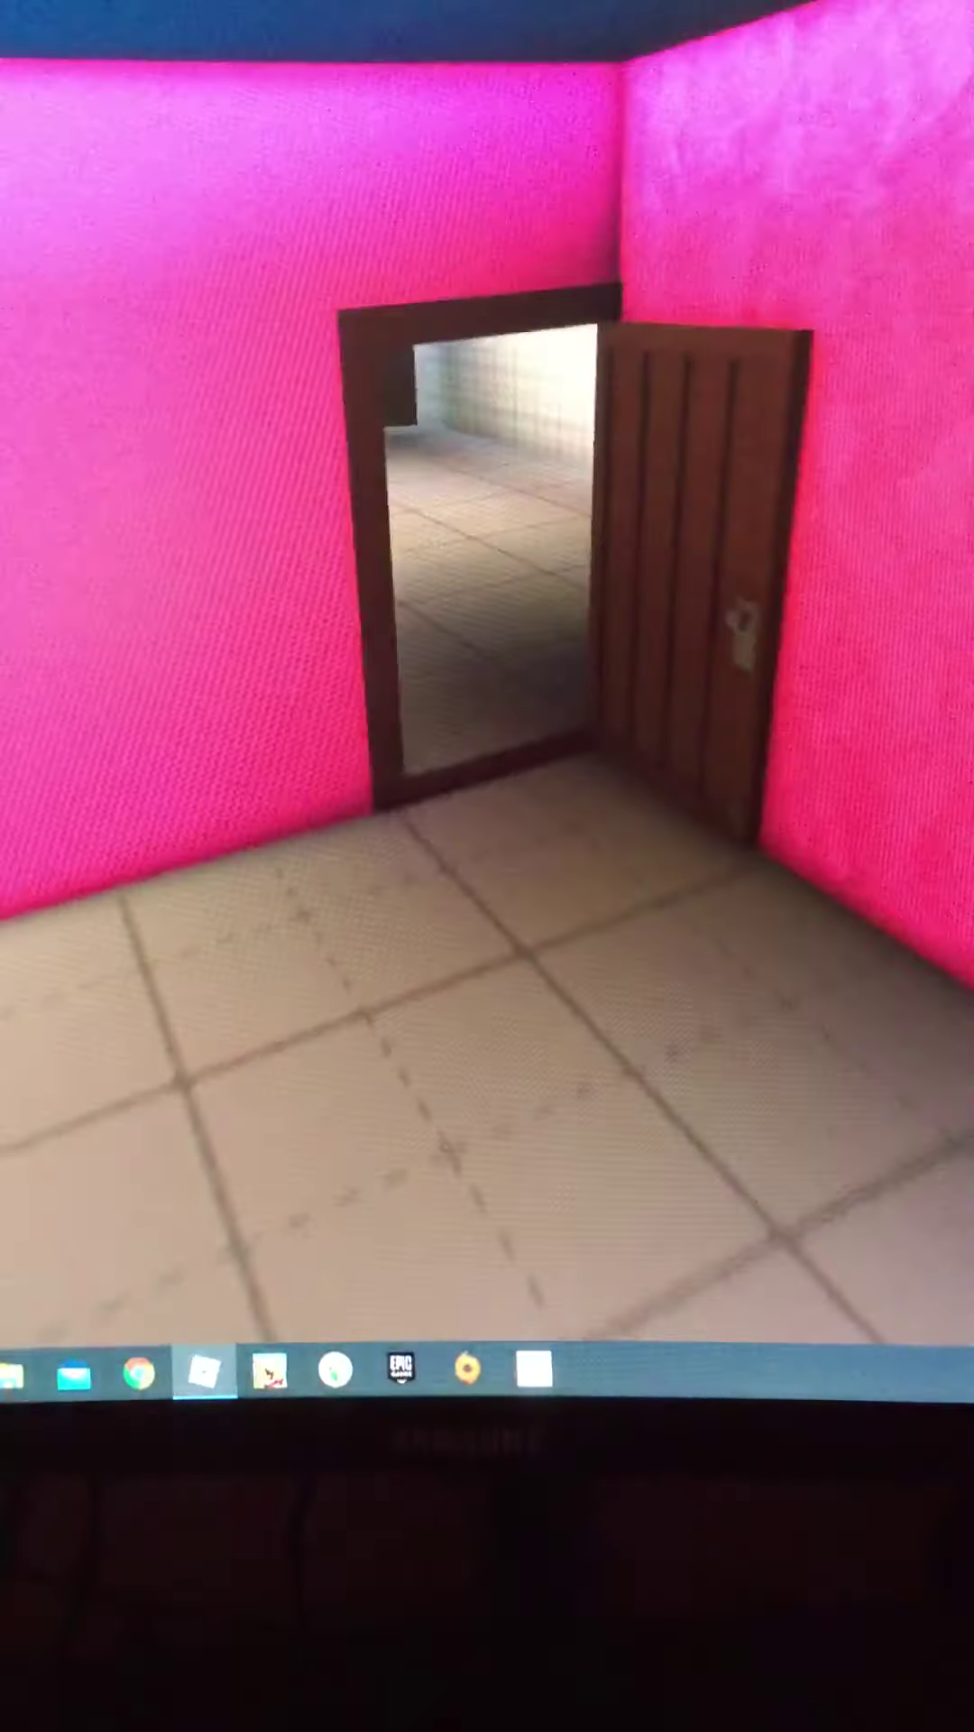
pyautogui.keyDown('shift'); pyautogui.click(81, 688); pyautogui.keyUp('shift')
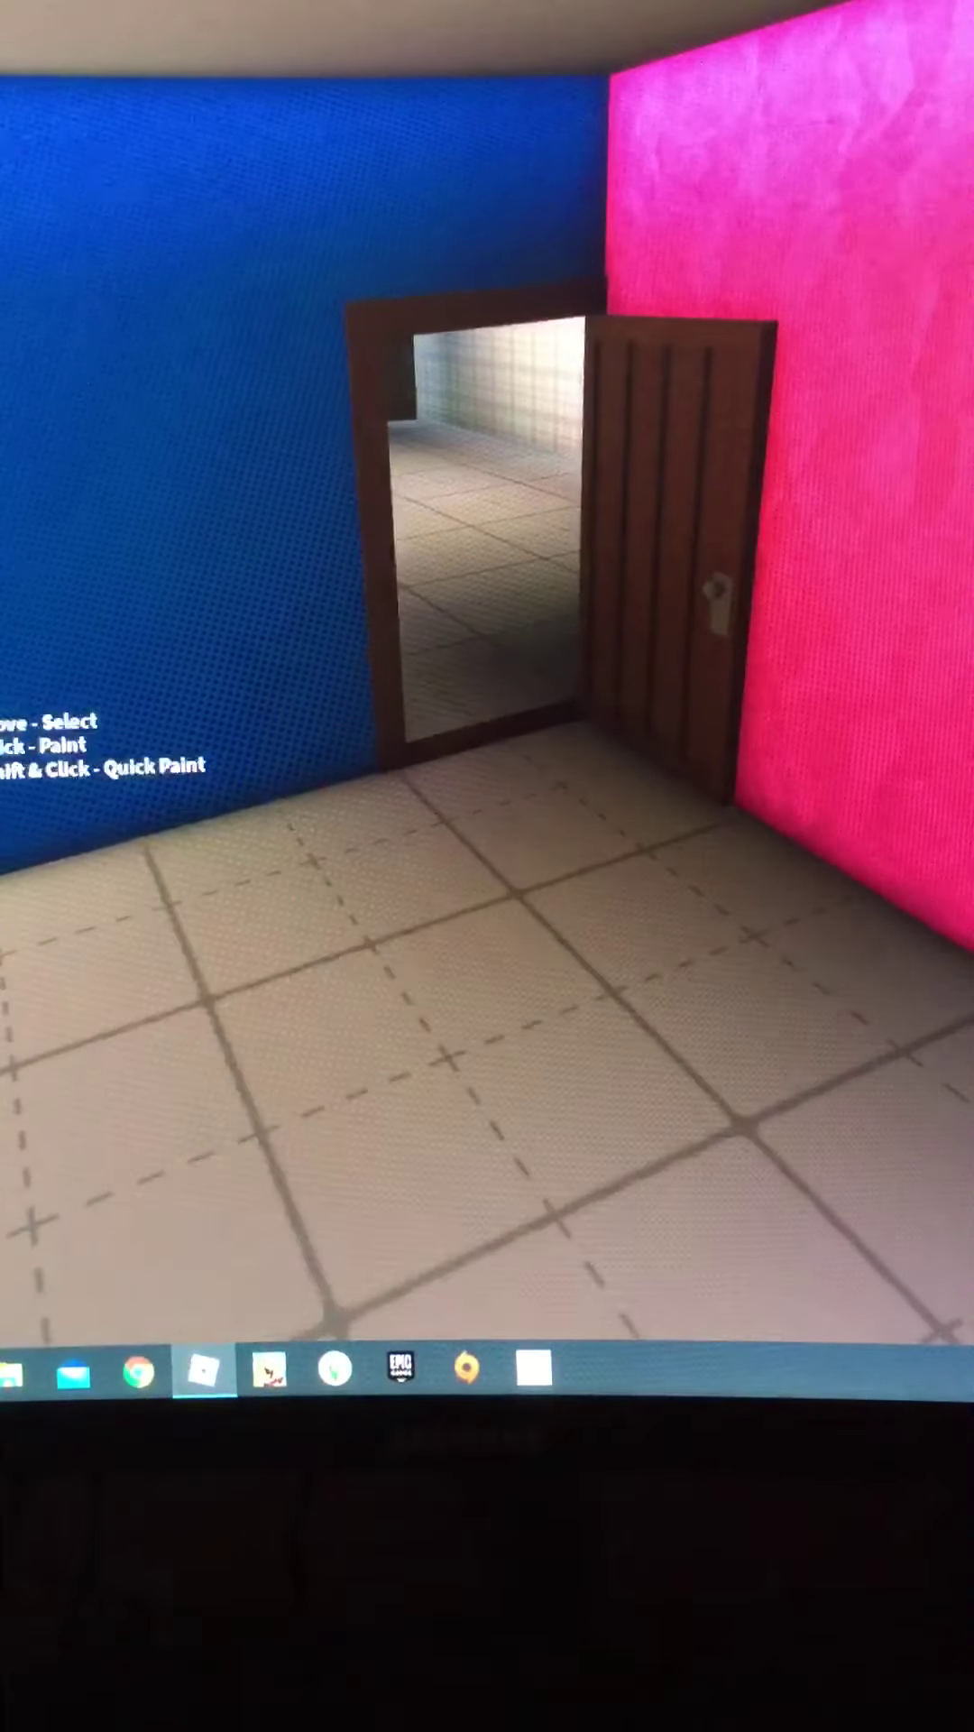
pyautogui.click(42, 650)
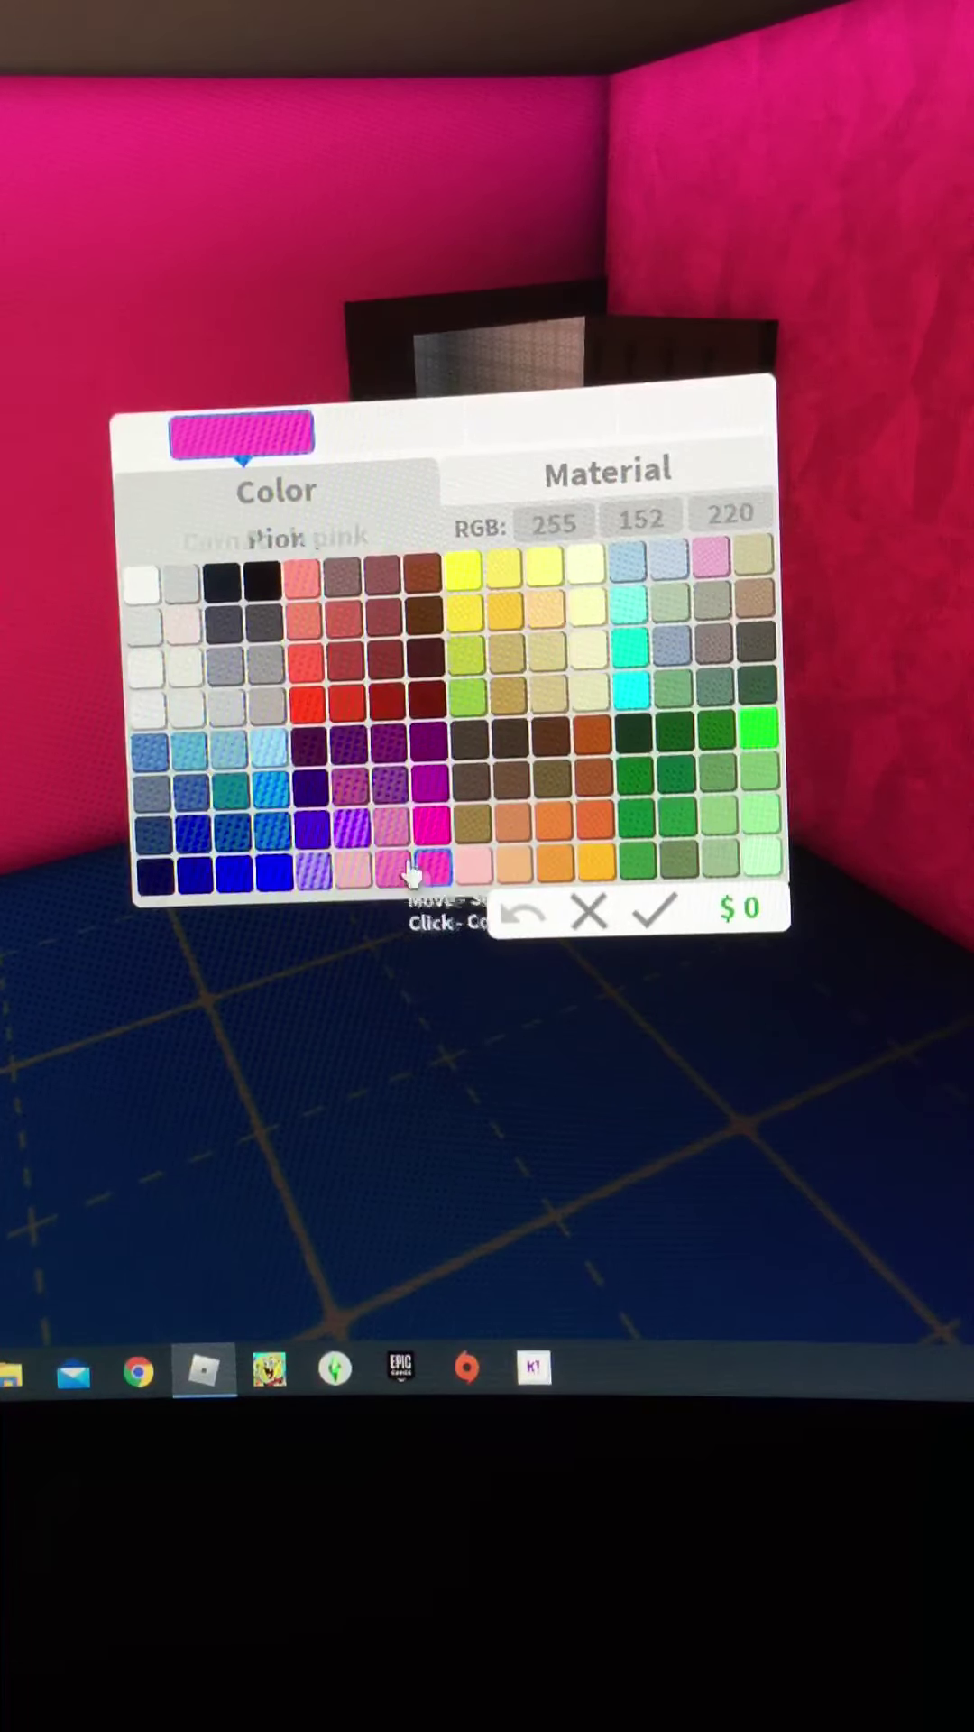
pyautogui.click(653, 912)
# Step: Try the carpet texture, then apply the Foil material to the door wall
pyautogui.click(607, 473)
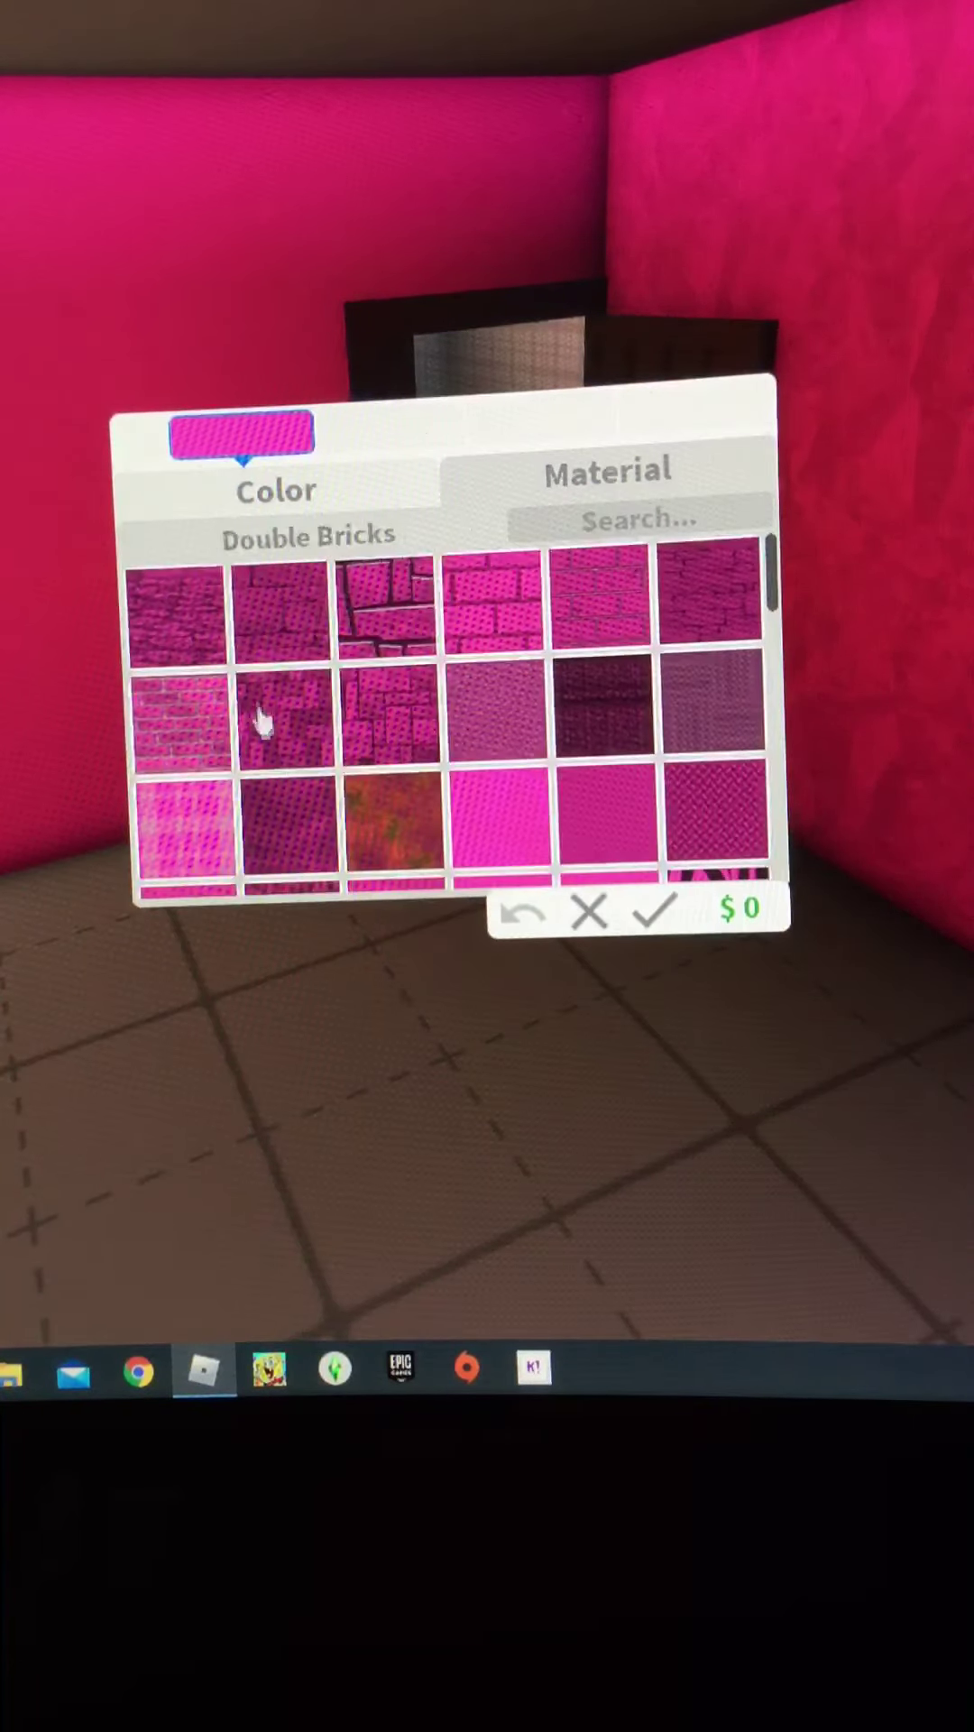
pyautogui.click(495, 813)
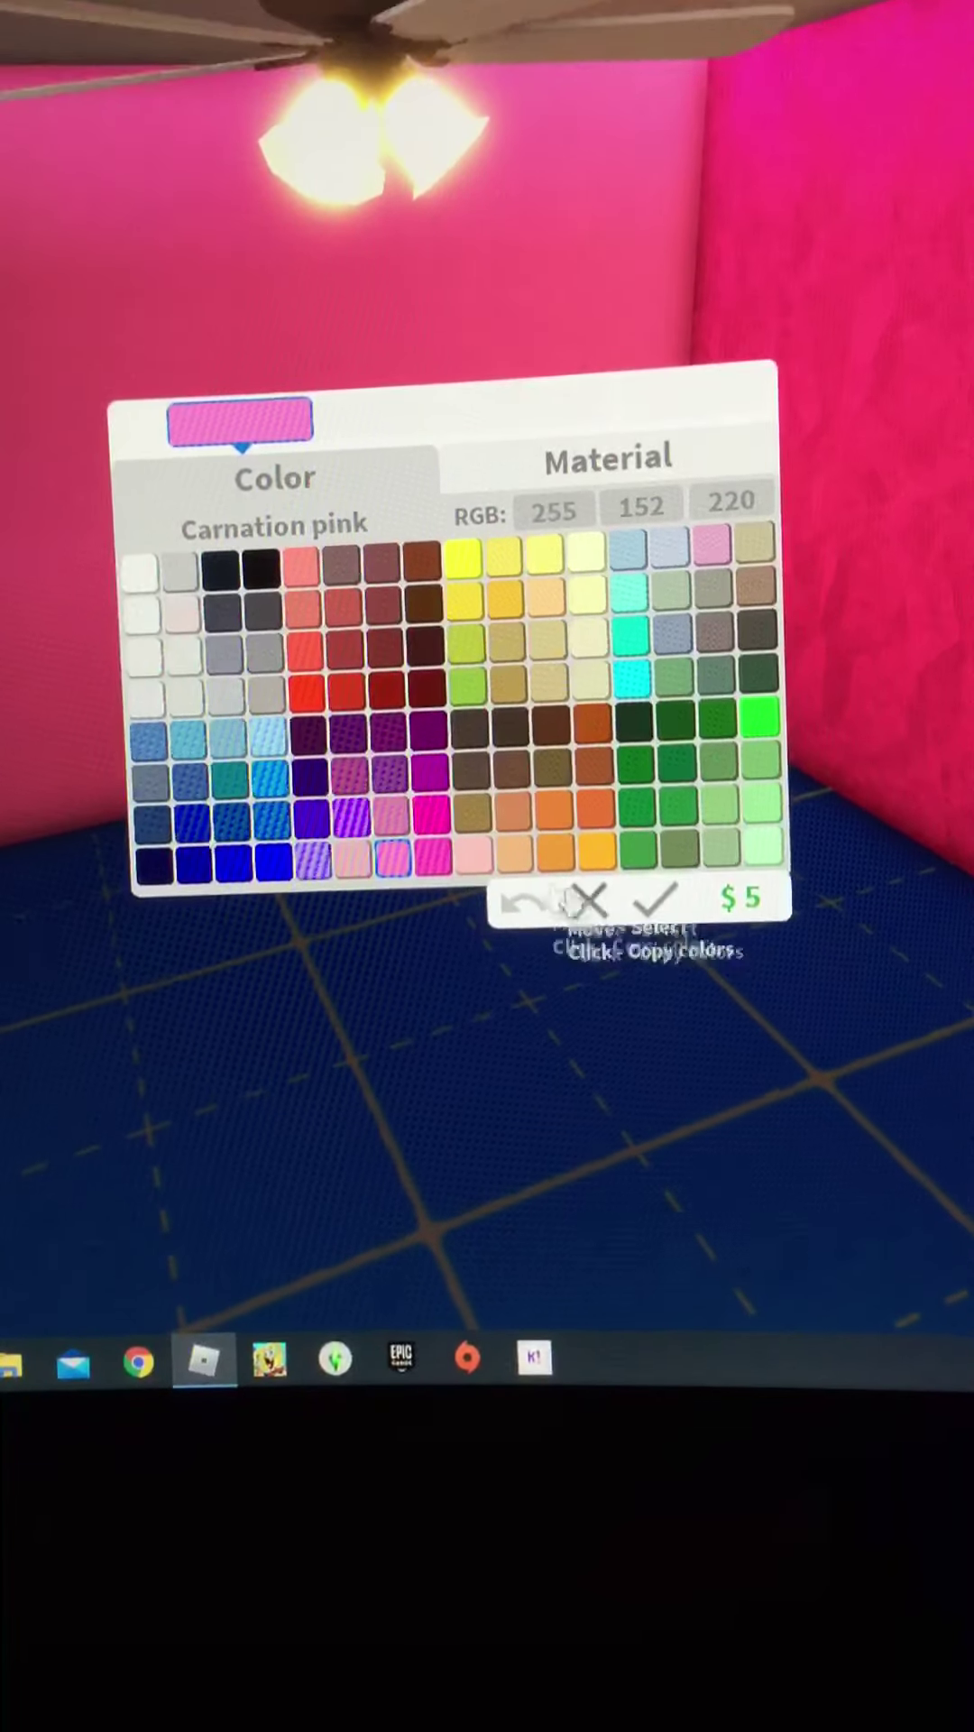
pyautogui.click(429, 856)
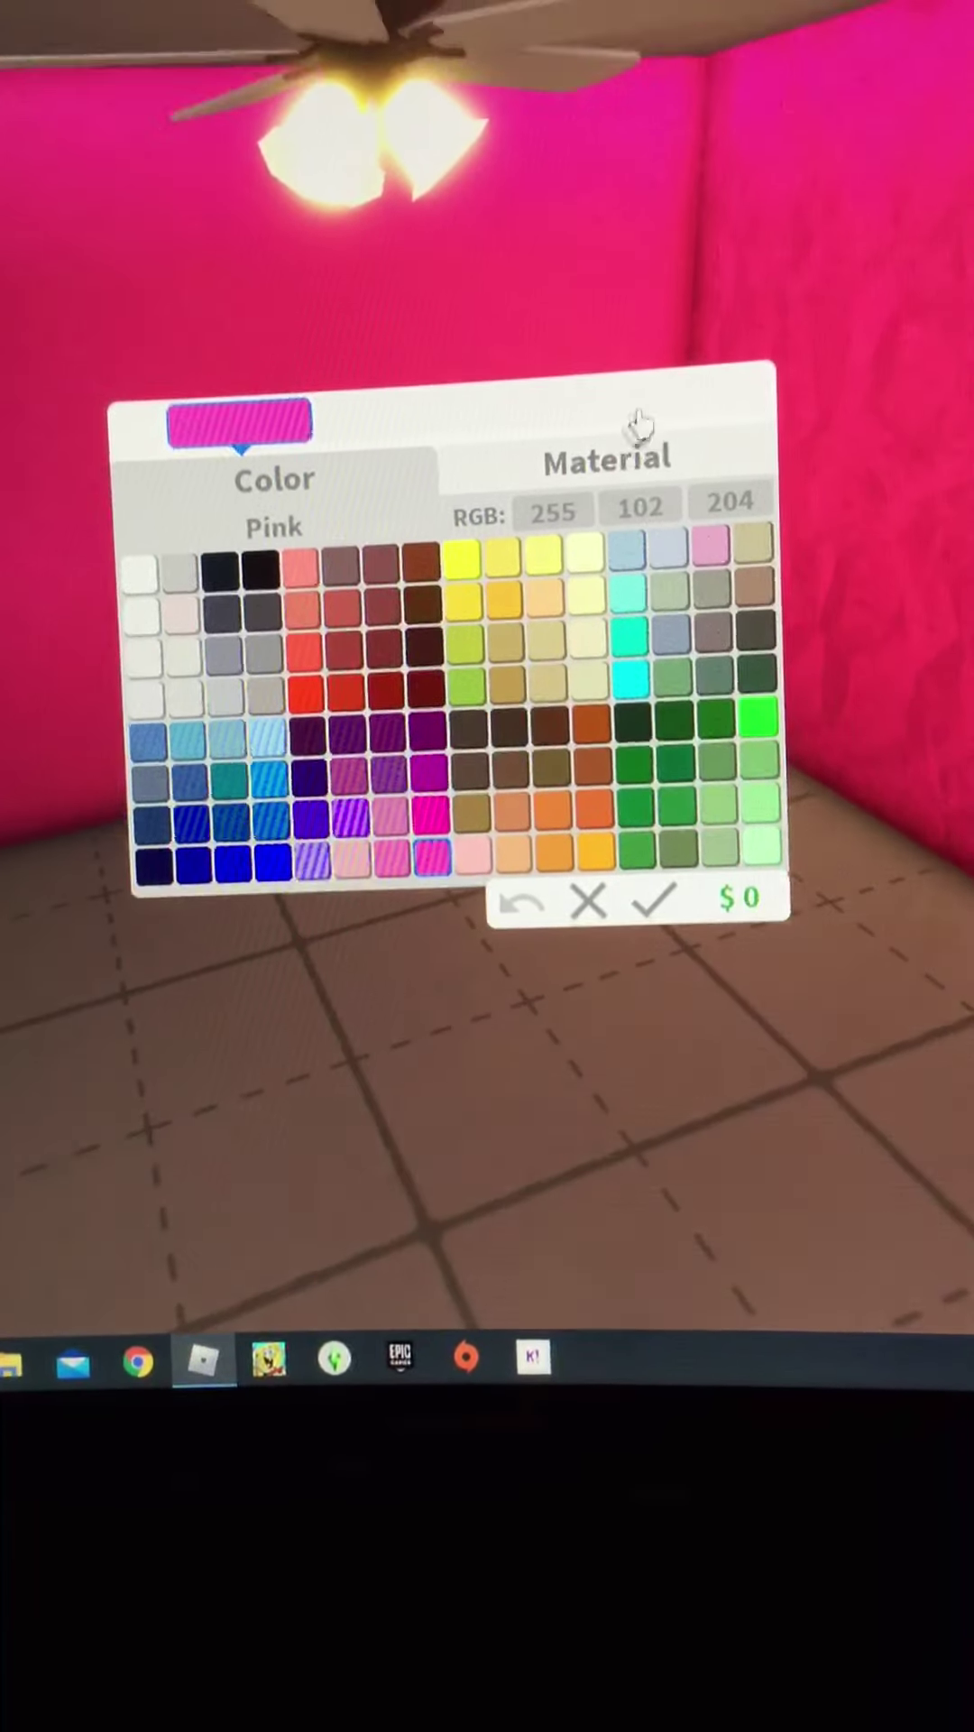
pyautogui.click(592, 474)
pyautogui.scroll(-3, 325, 718)
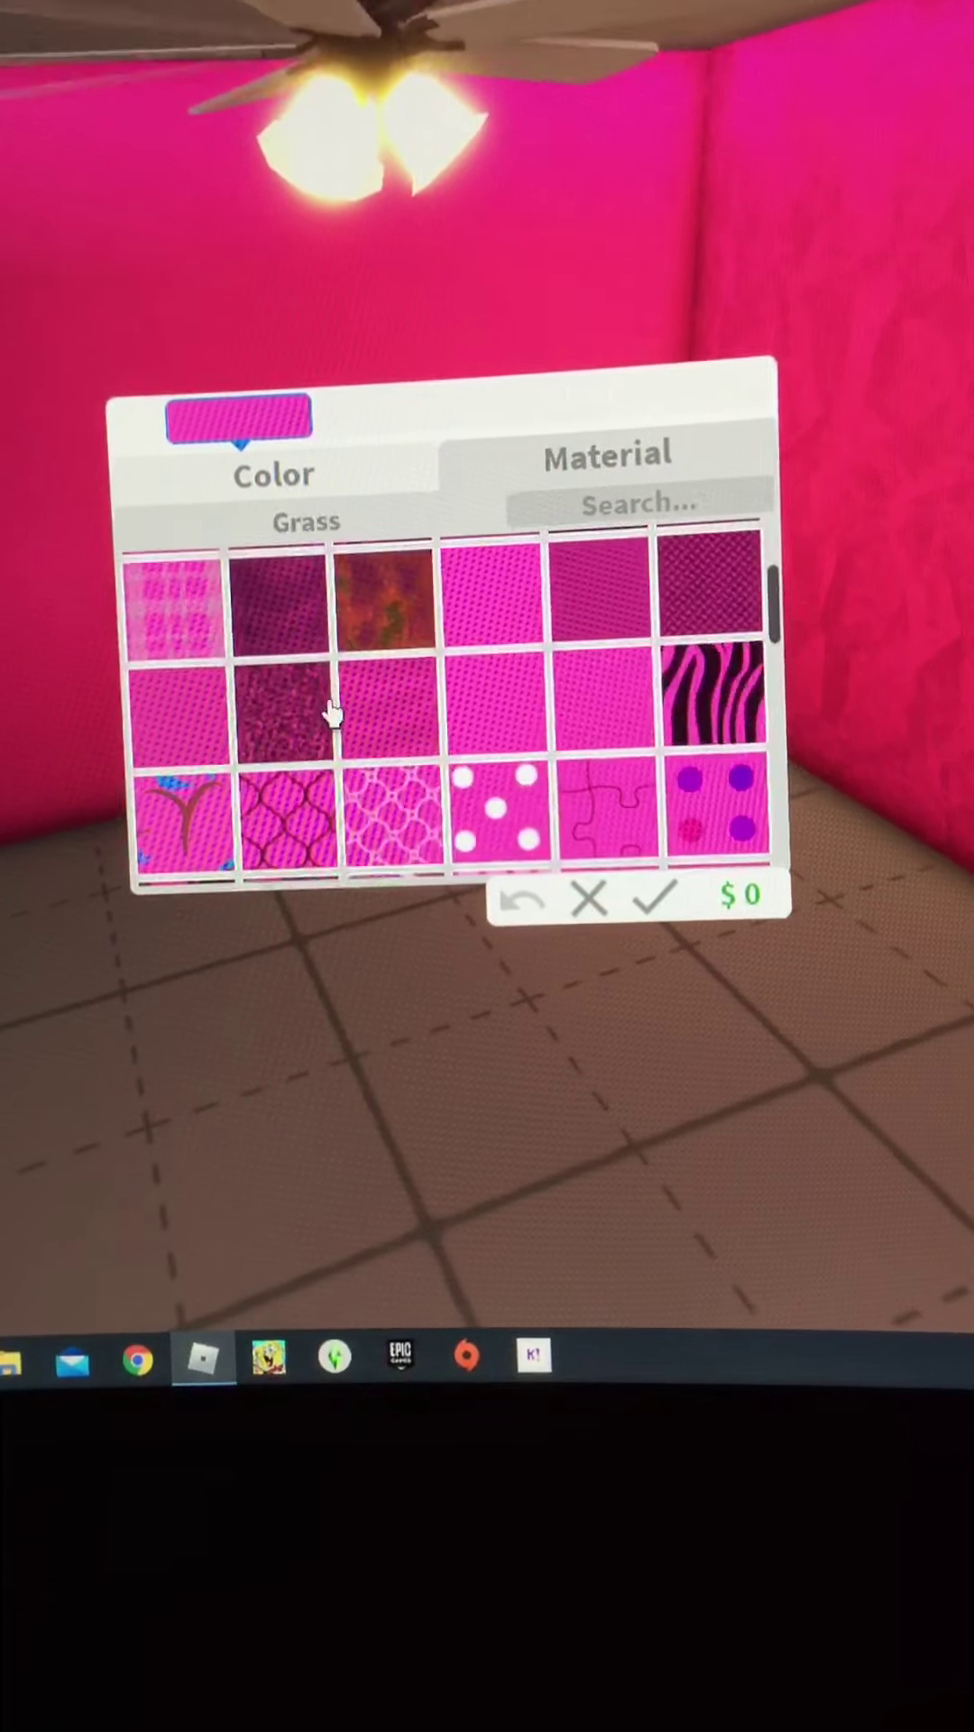
pyautogui.scroll(3, 325, 718)
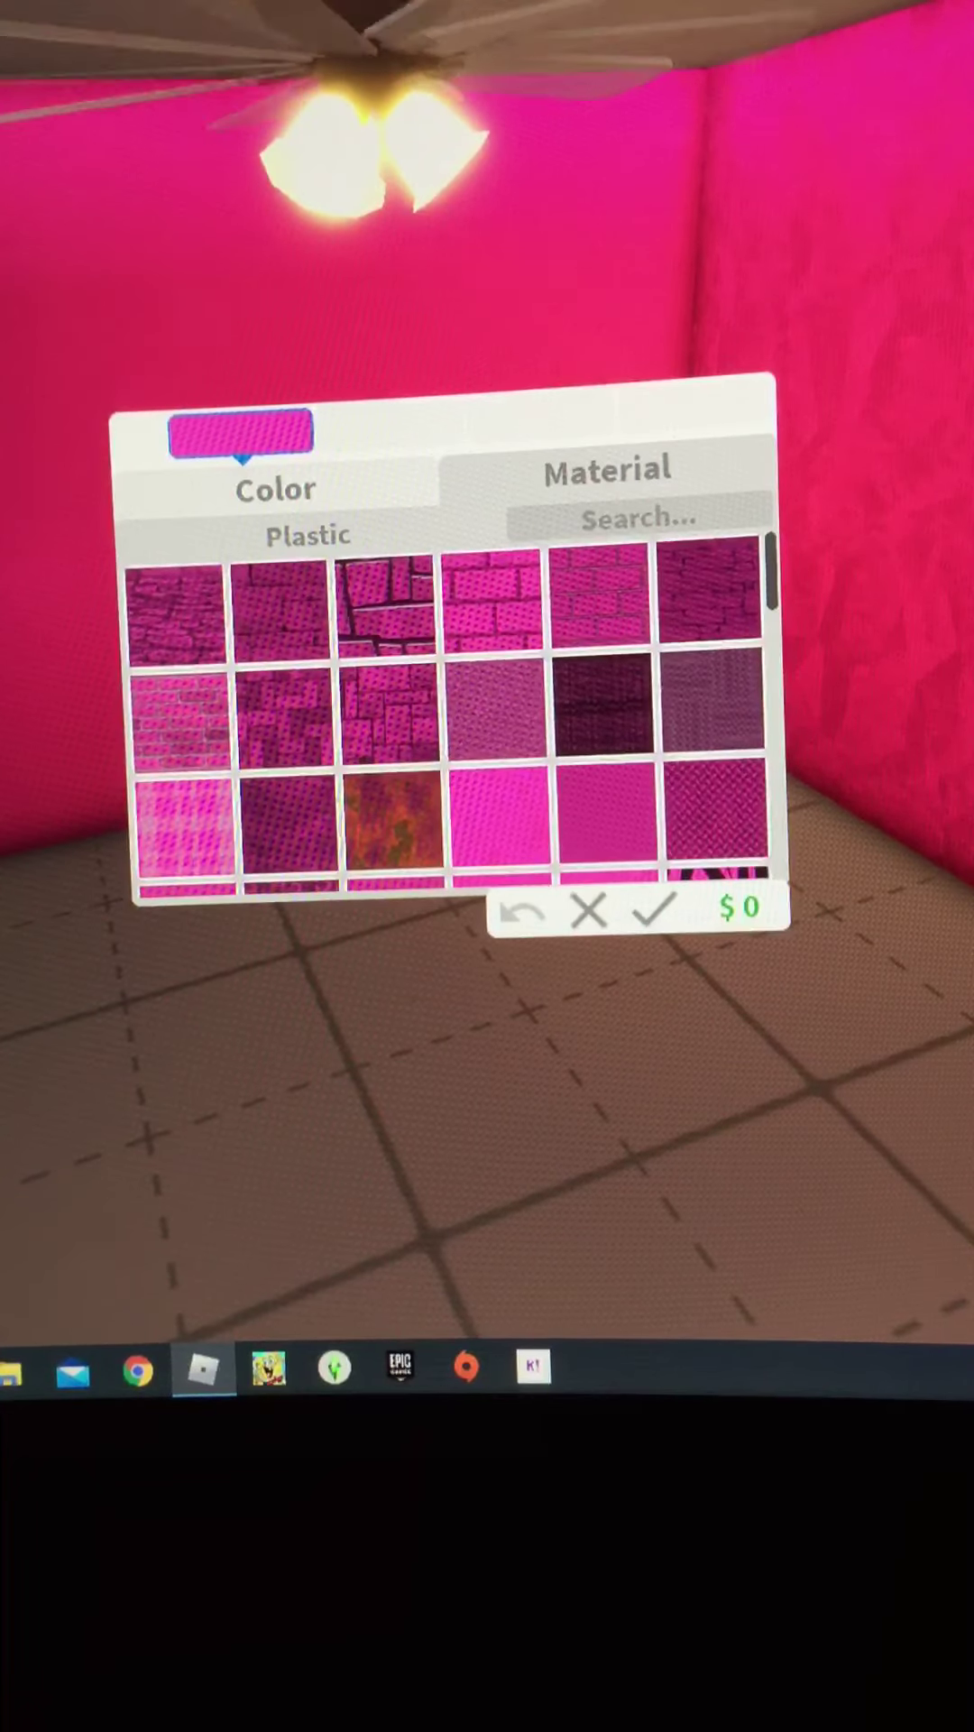
pyautogui.scroll(-3, 393, 650)
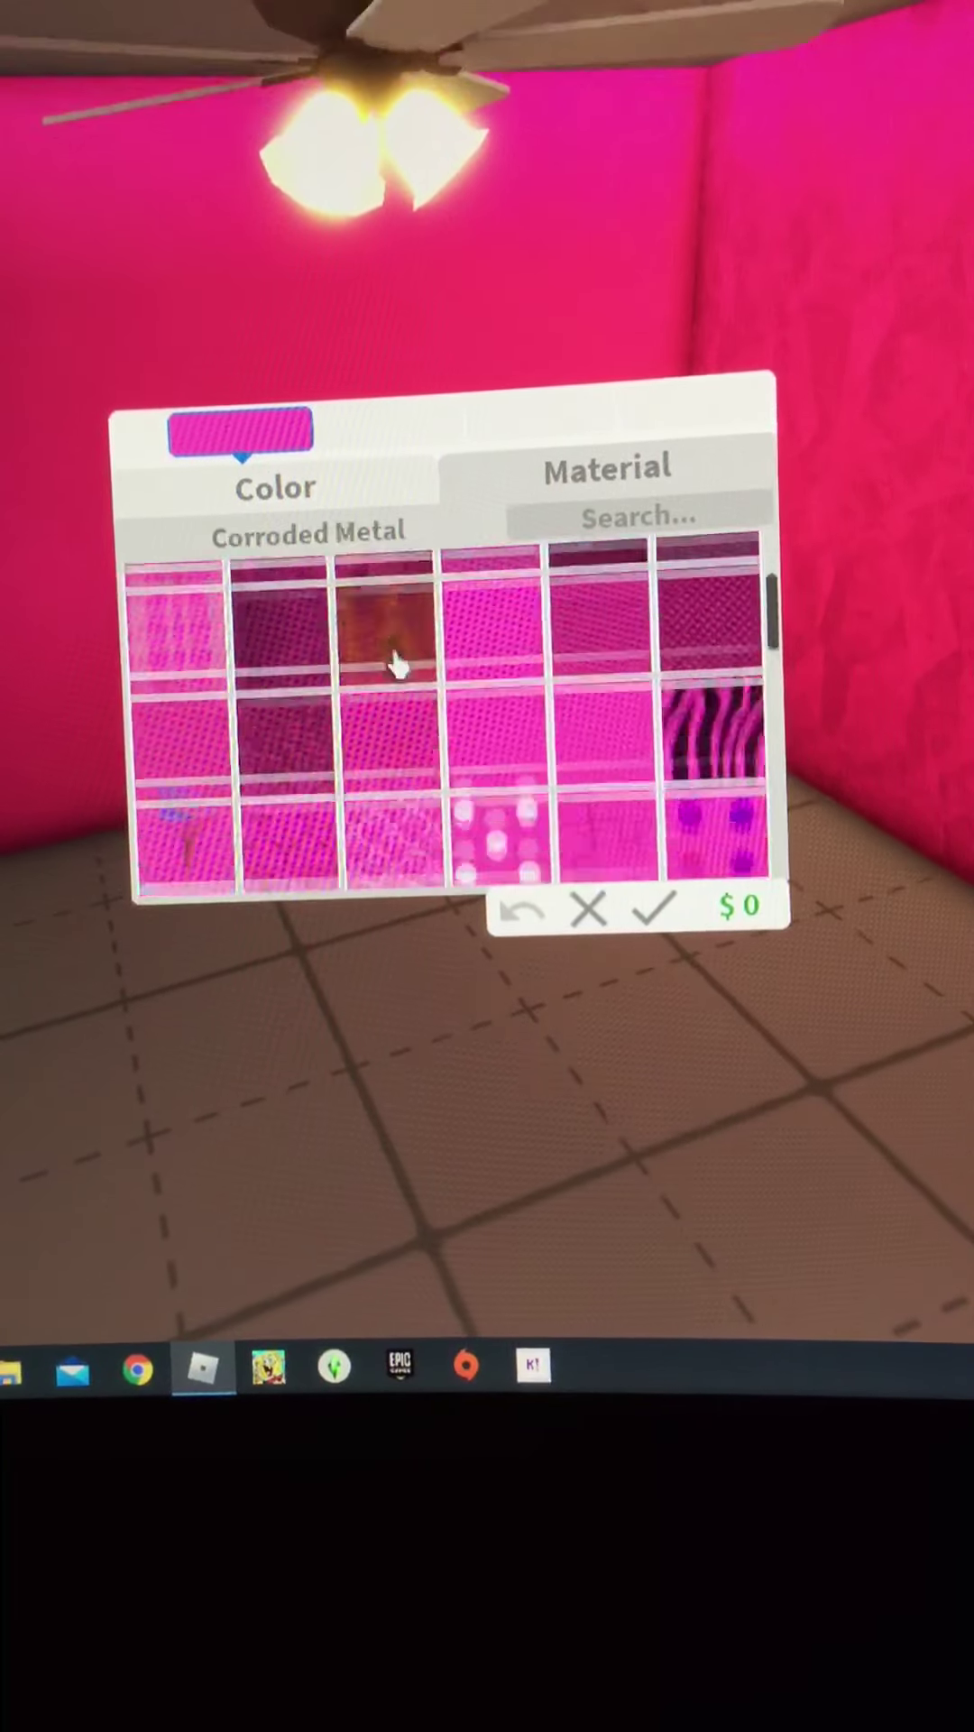
pyautogui.scroll(-3, 393, 649)
pyautogui.scroll(3, 393, 649)
pyautogui.click(494, 612)
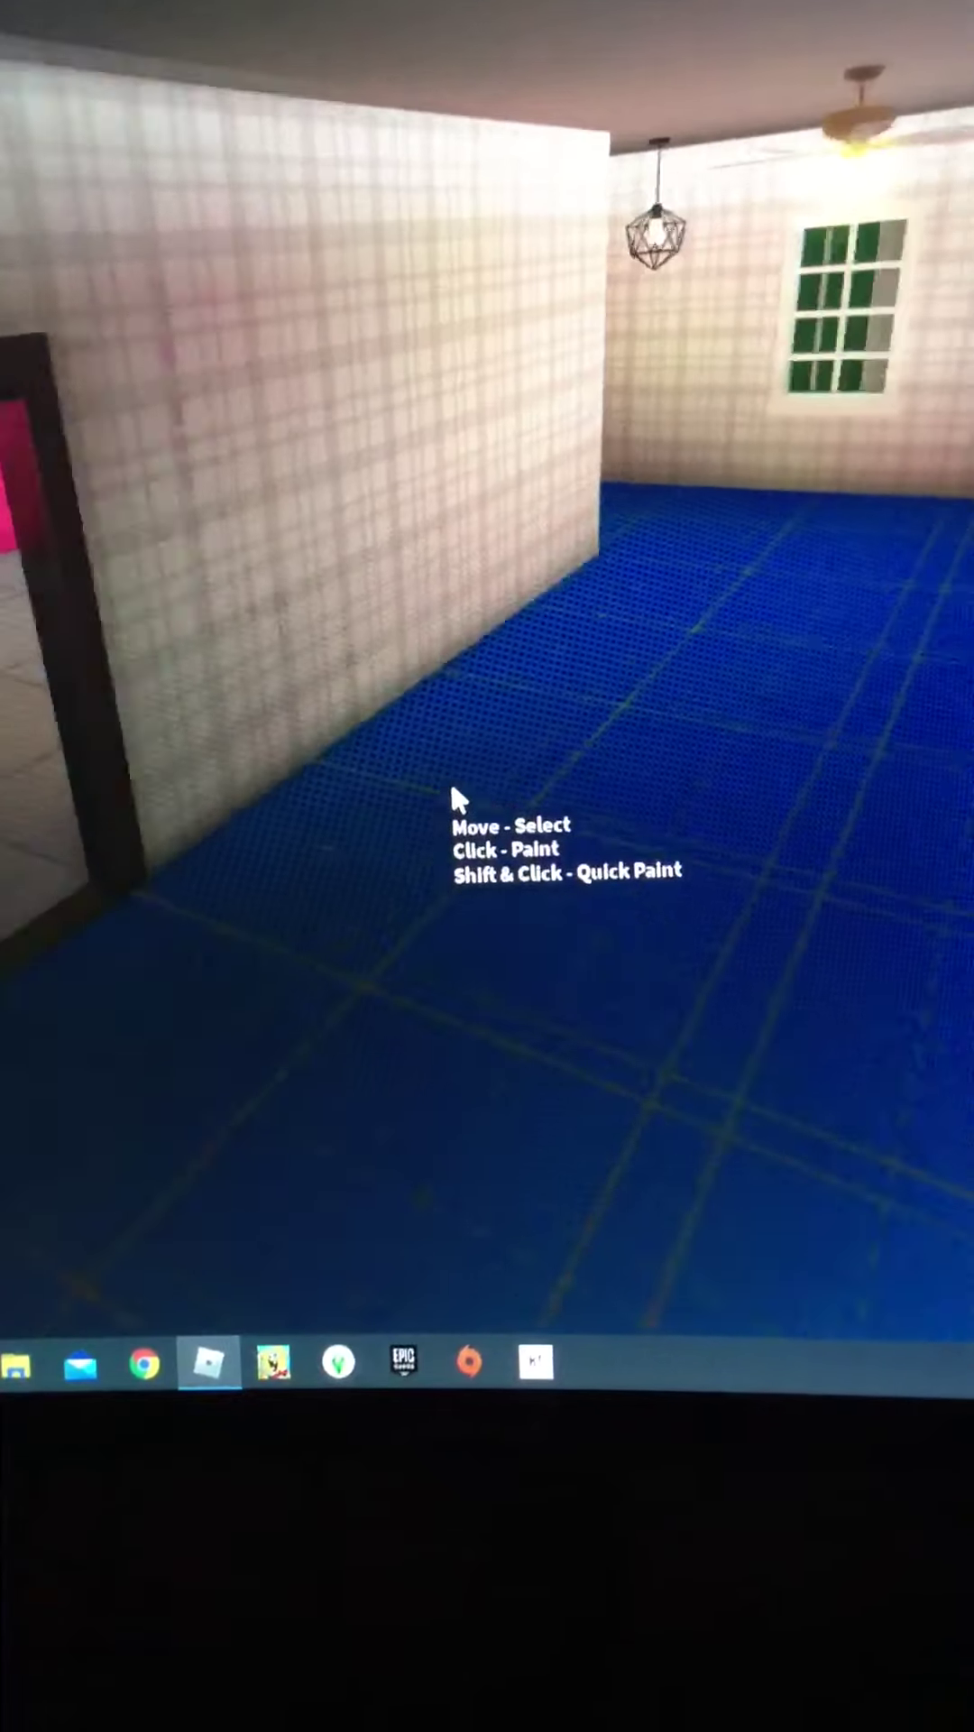
# Step: Move into the plaid-walled room and look around it
pyautogui.press('s')
pyautogui.press('s')
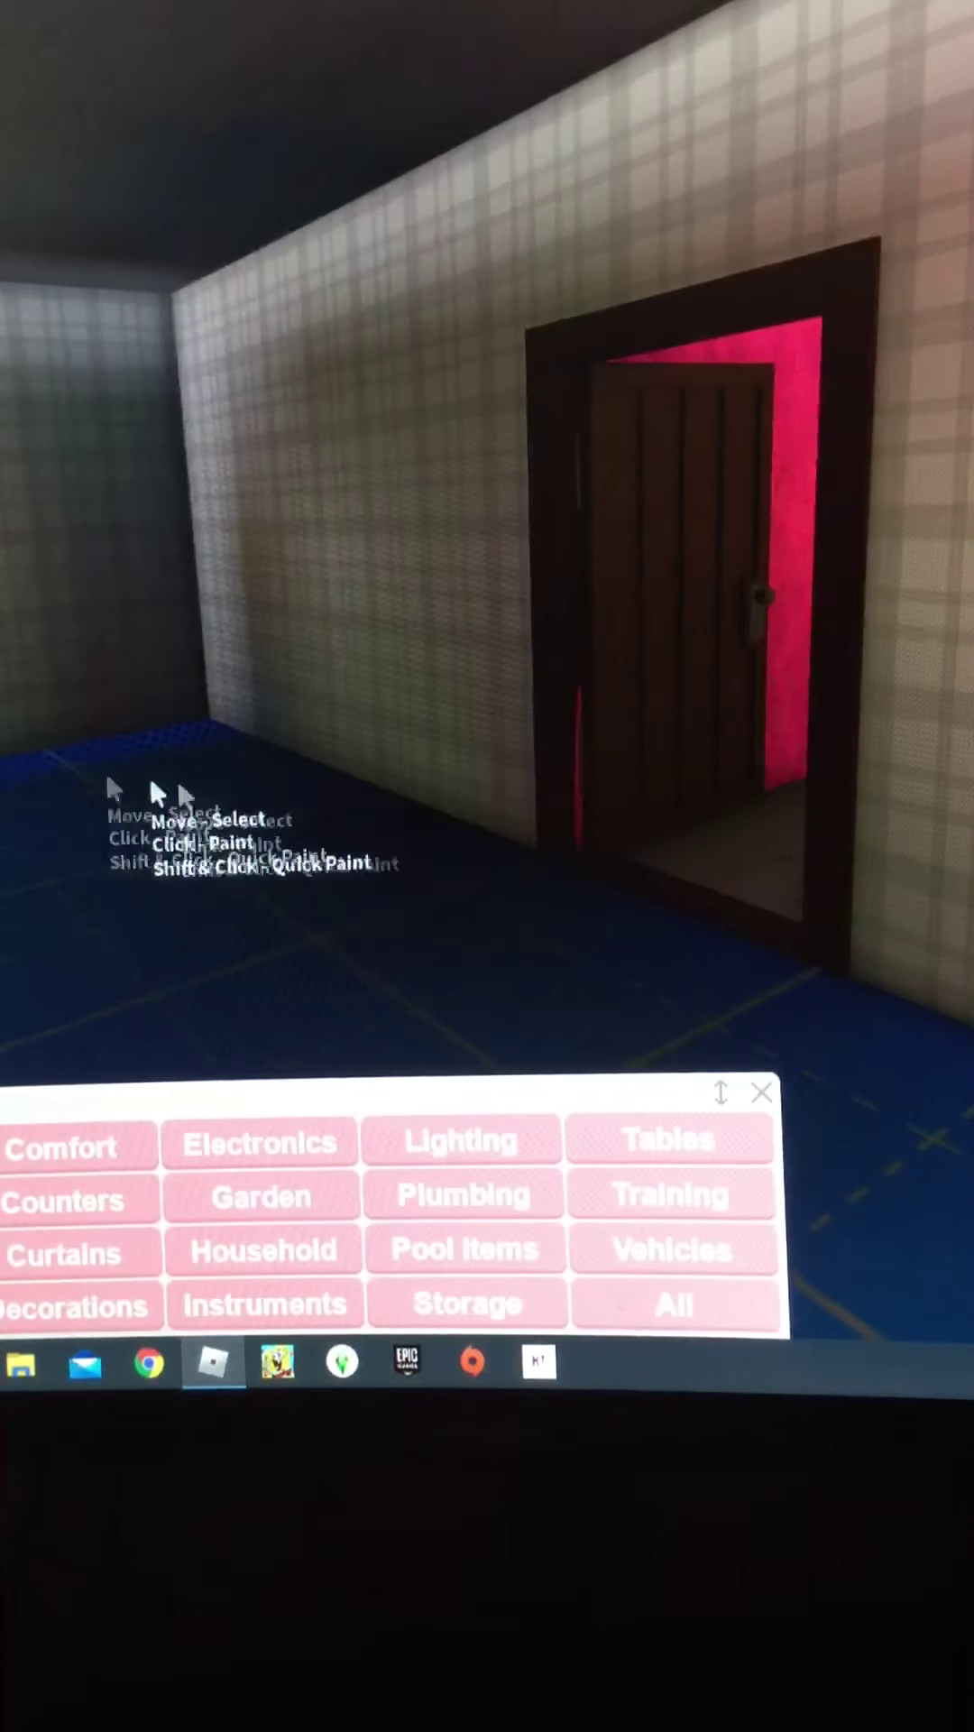
pyautogui.moveTo(105, 772)
pyautogui.mouseDown()
pyautogui.moveTo(217, 784)
pyautogui.moveTo(662, 924)
pyautogui.mouseUp()
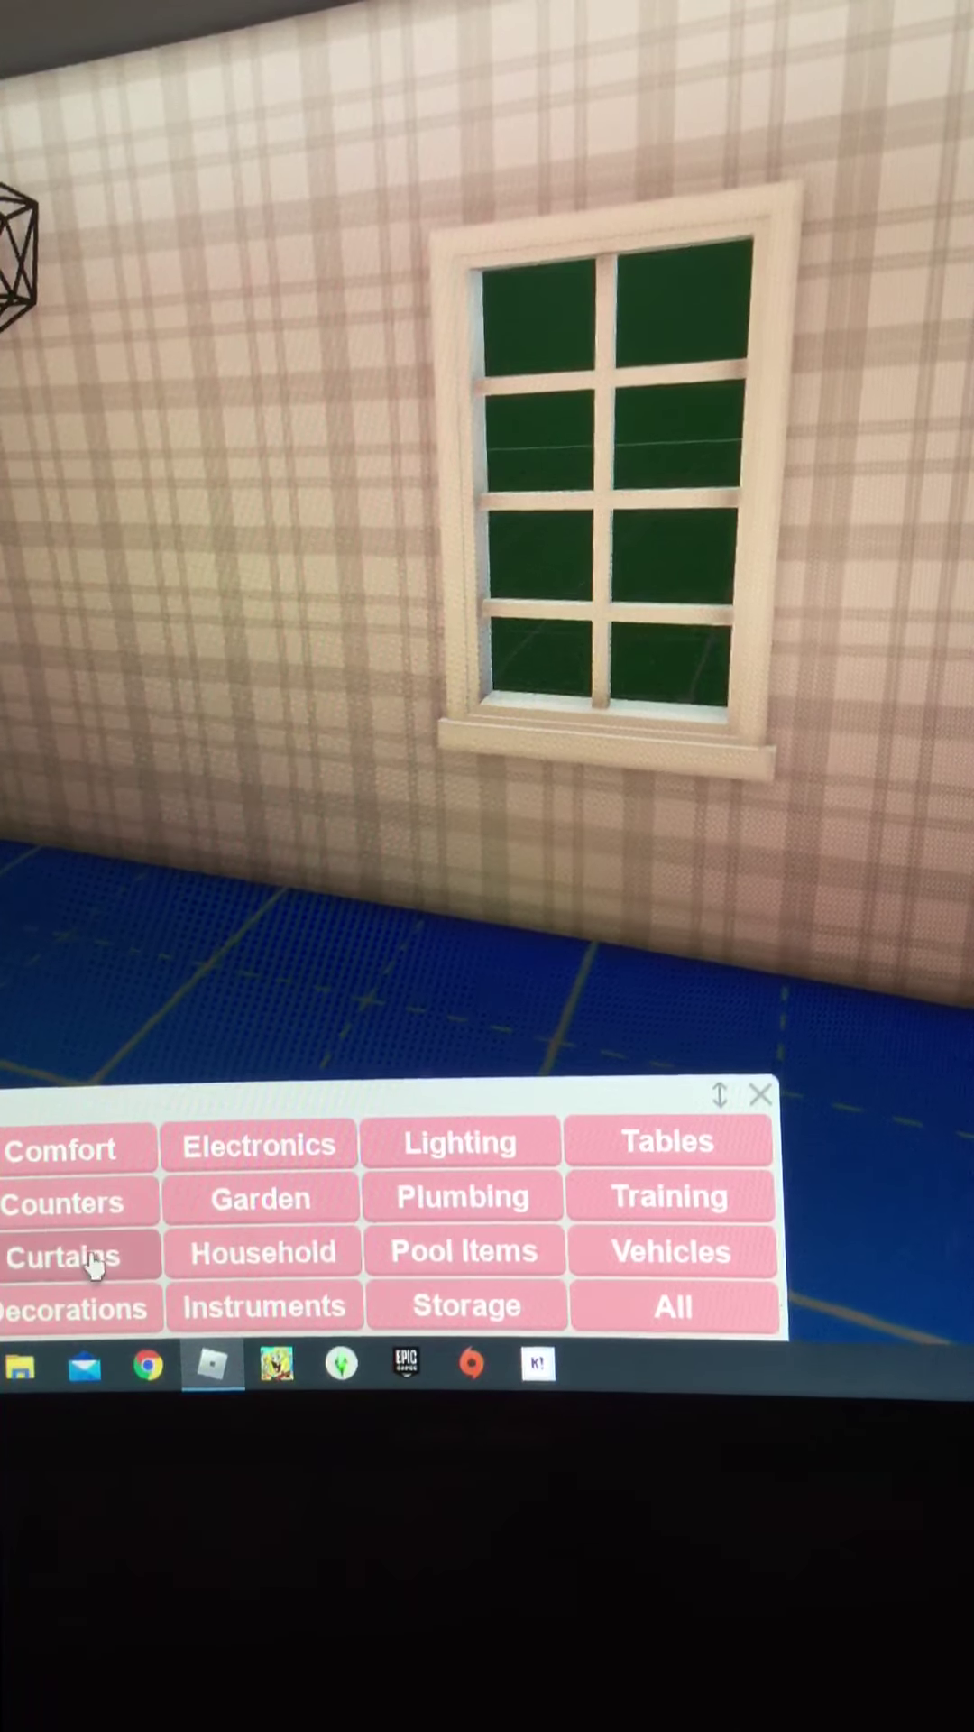
# Step: Preview items from the Appliances catalogue and place the $300 stove against the plaid wall
pyautogui.click(263, 1252)
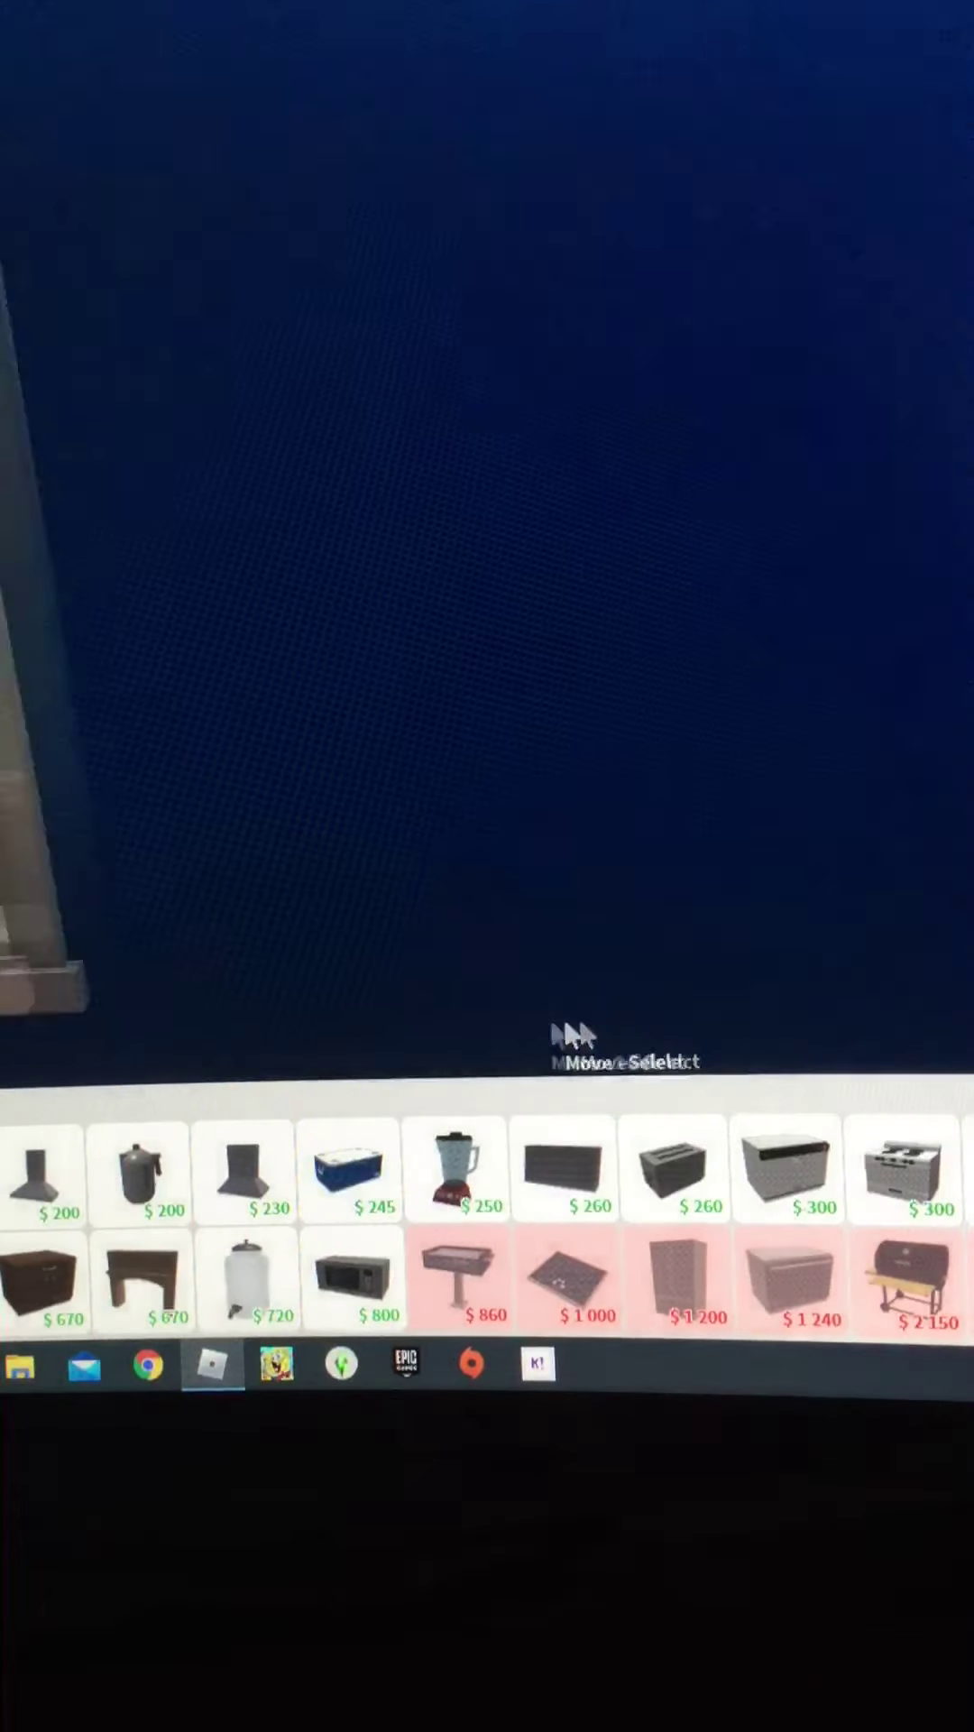
pyautogui.moveTo(406, 542); pyautogui.dragTo(676, 541)
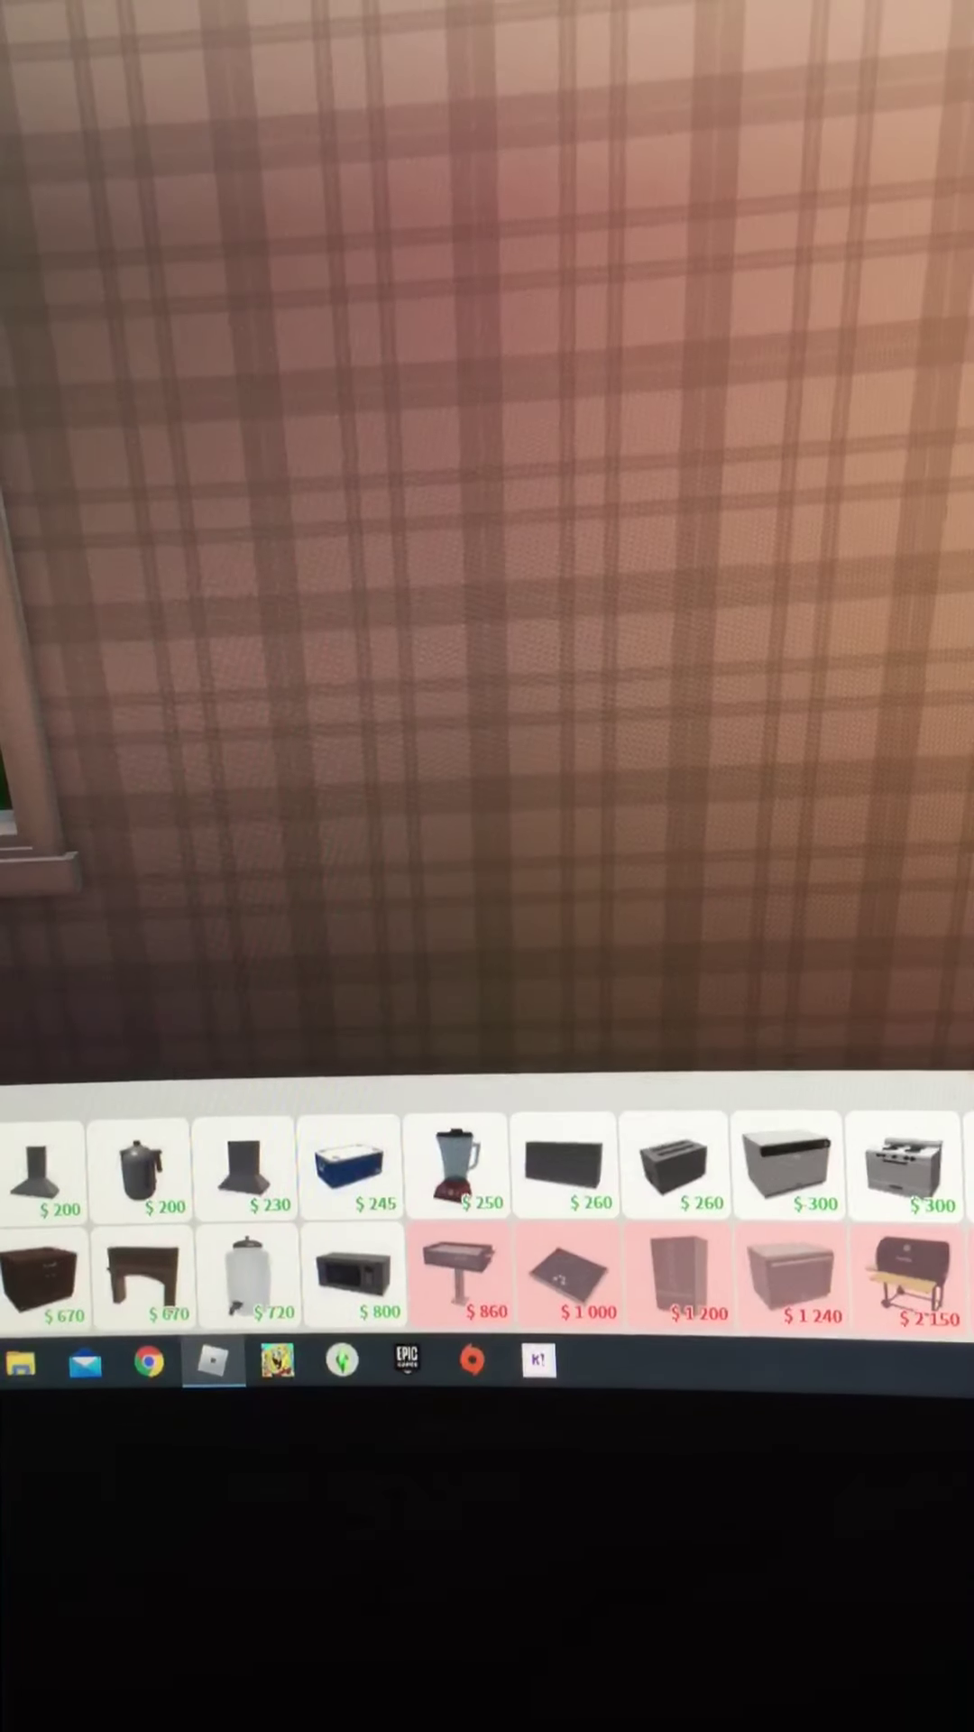
pyautogui.click(41, 1177)
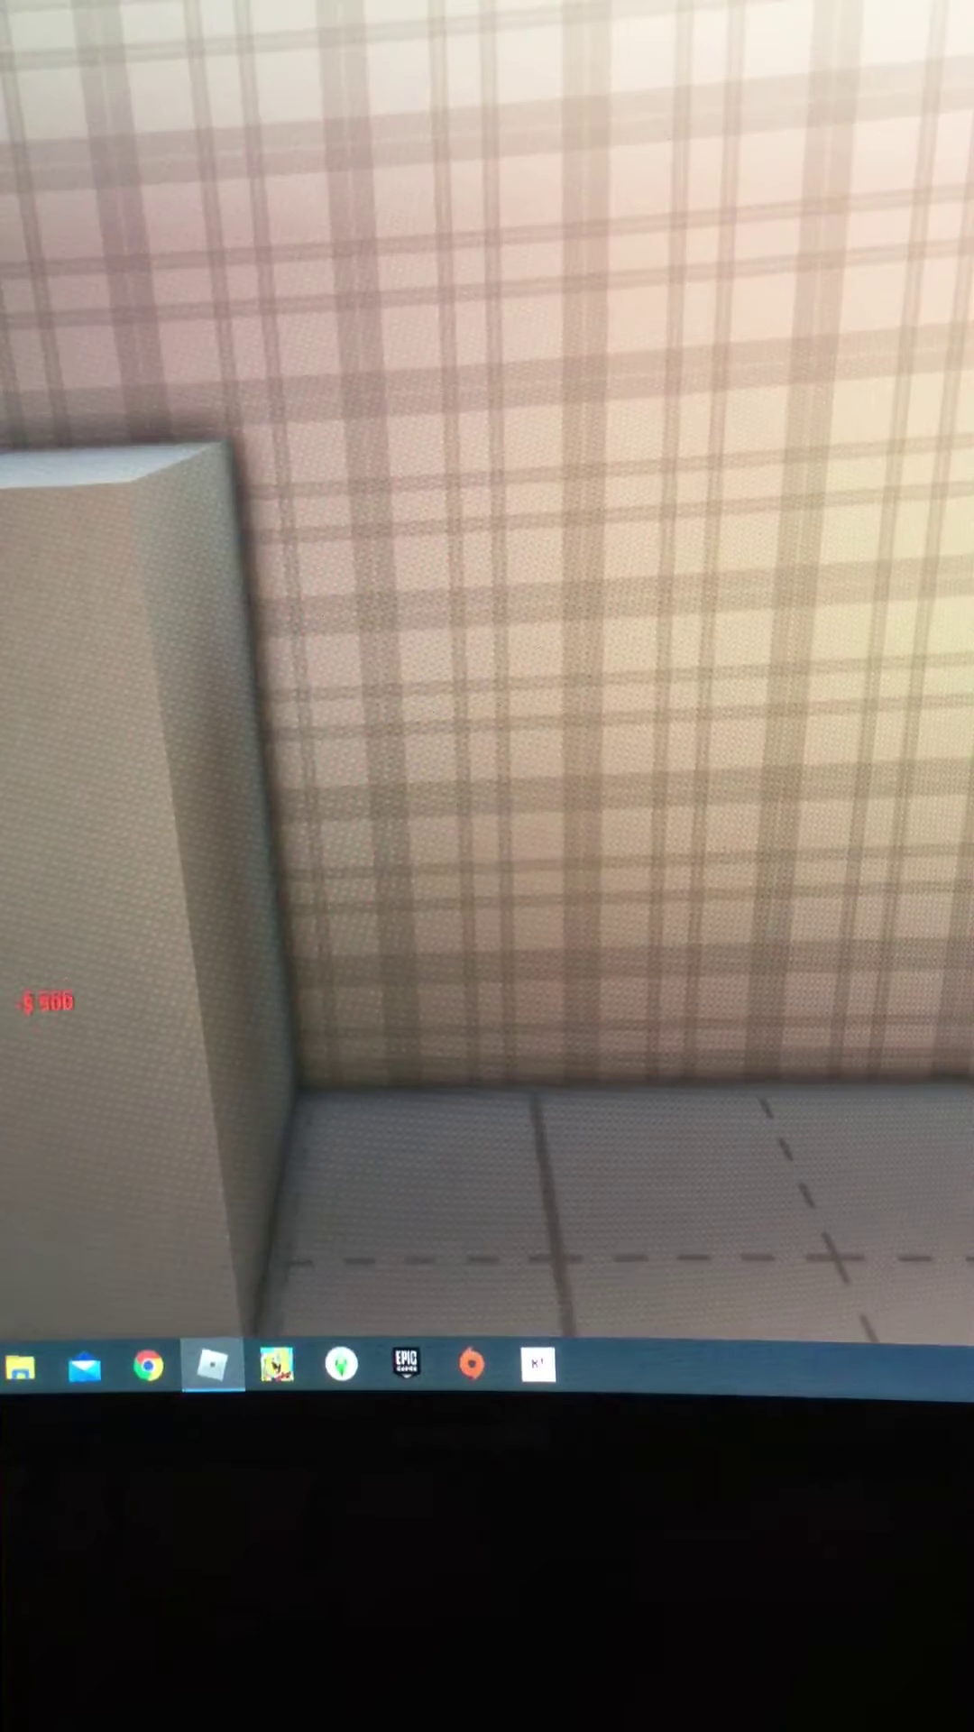
pyautogui.press('Escape')
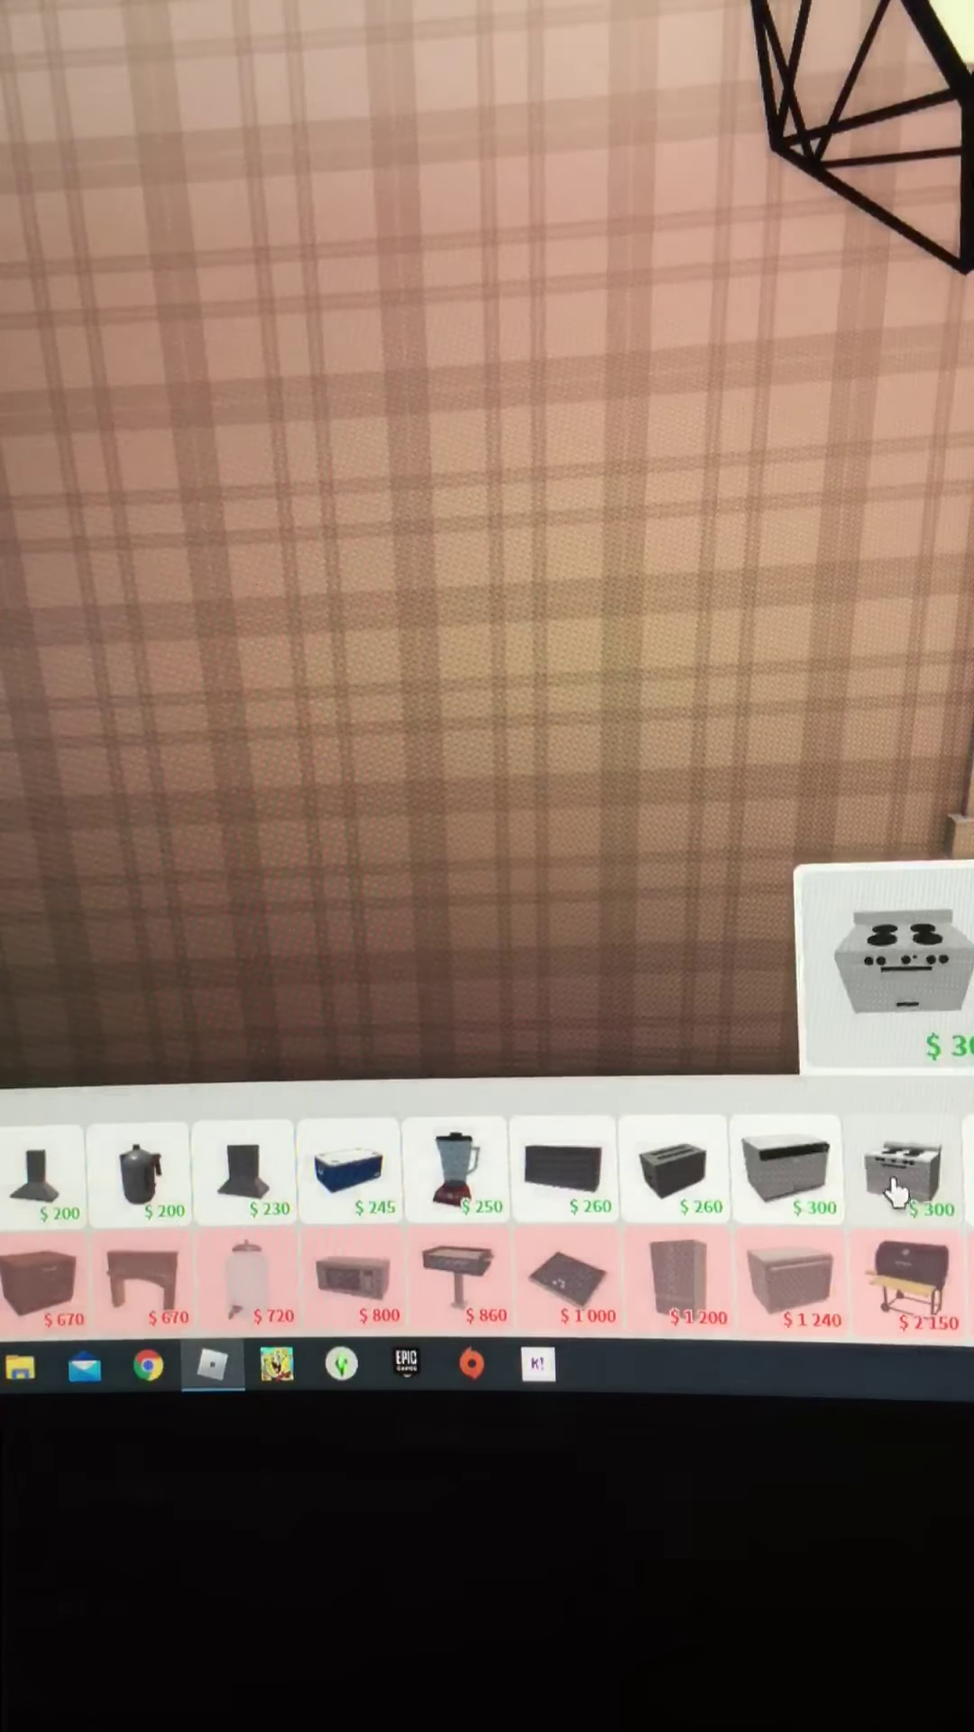
pyautogui.click(910, 1174)
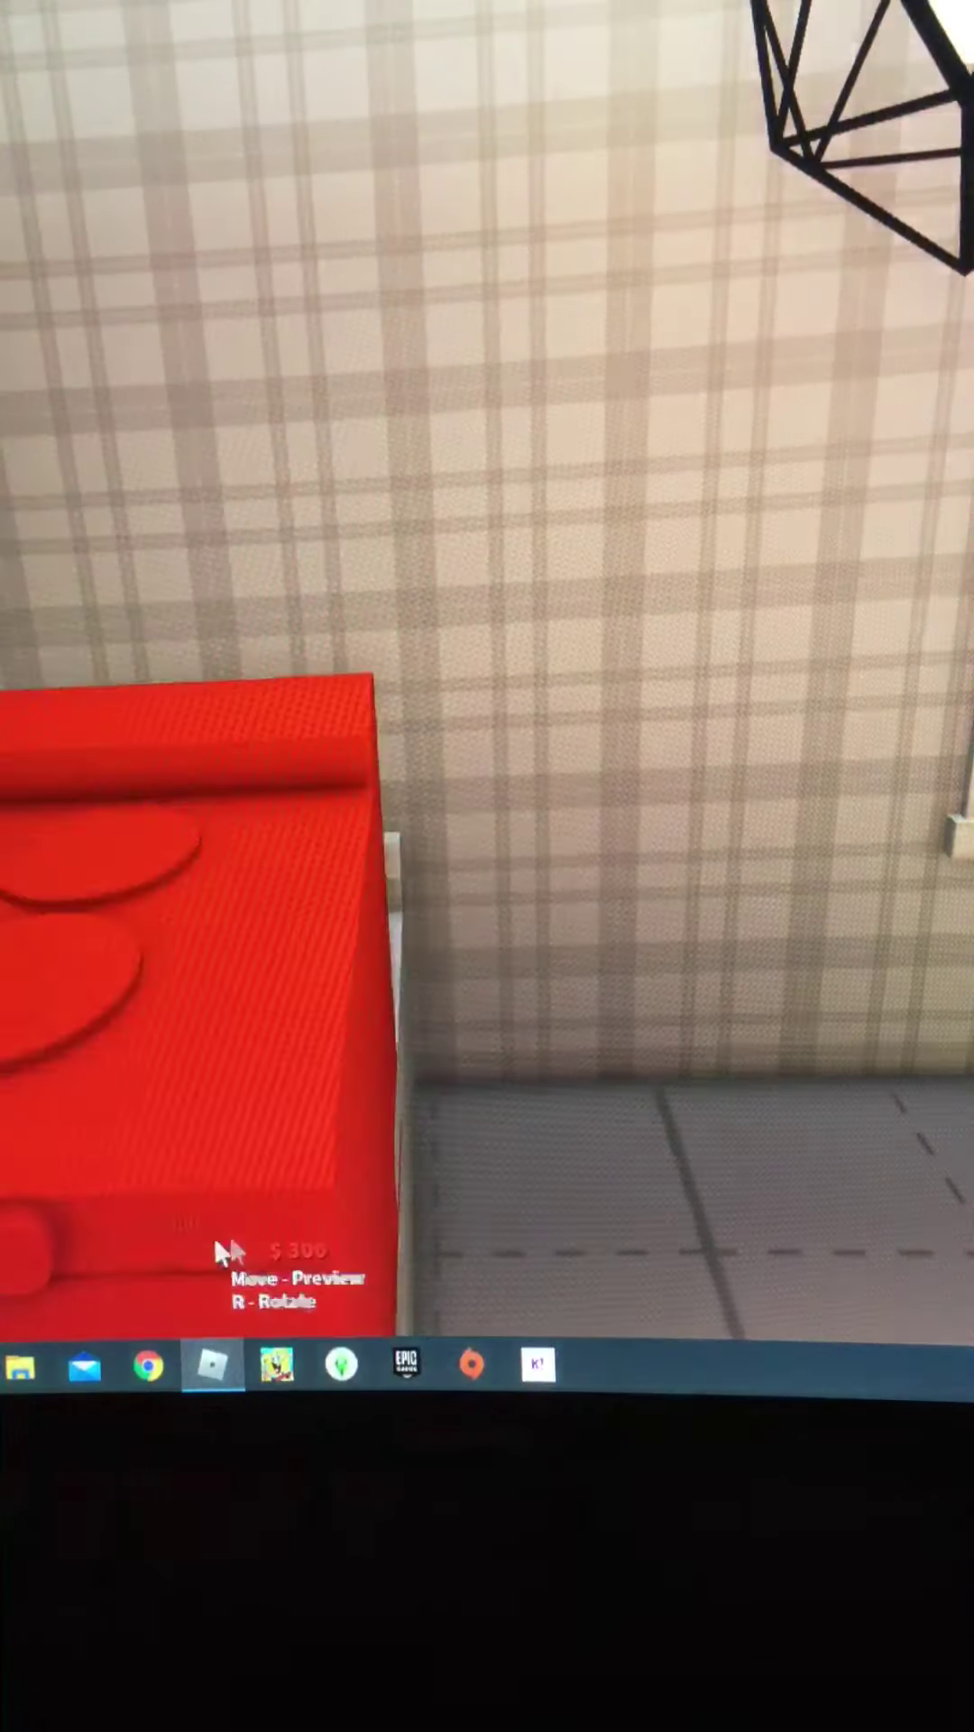
pyautogui.click(213, 1236)
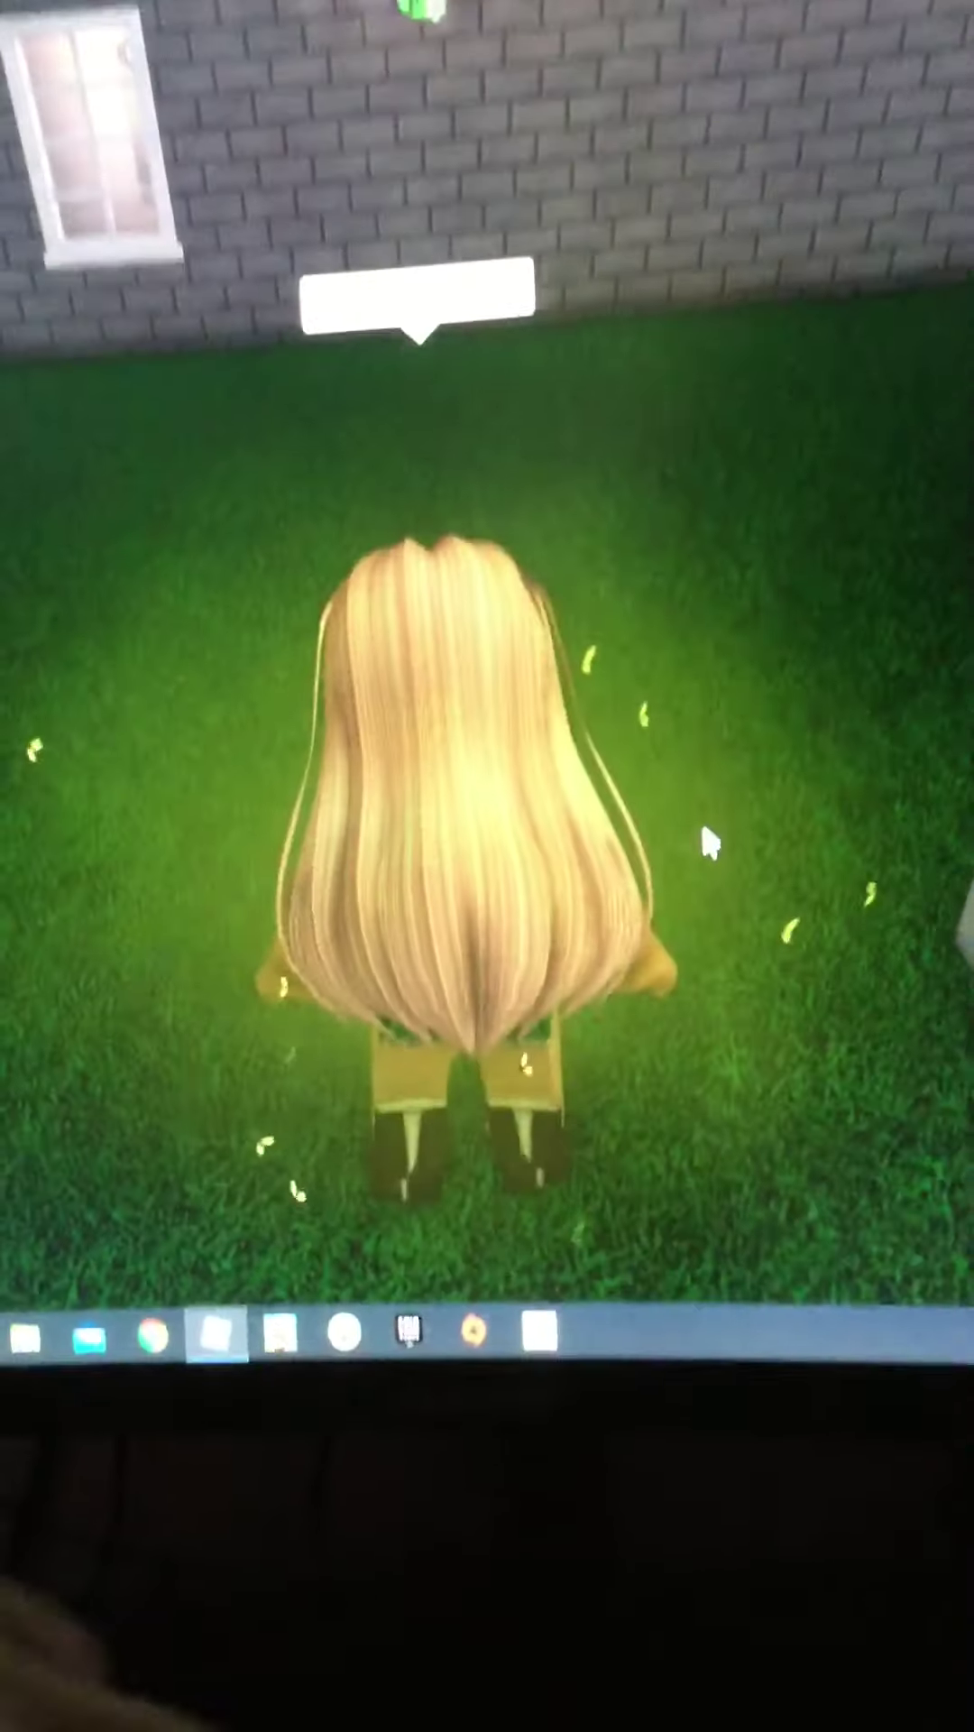
# Step: Walk the avatar from the lawn to the parked car at night and post a chat message
pyautogui.moveTo(698, 817)
pyautogui.mouseDown()
pyautogui.moveTo(437, 763)
pyautogui.moveTo(270, 758)
pyautogui.mouseUp()
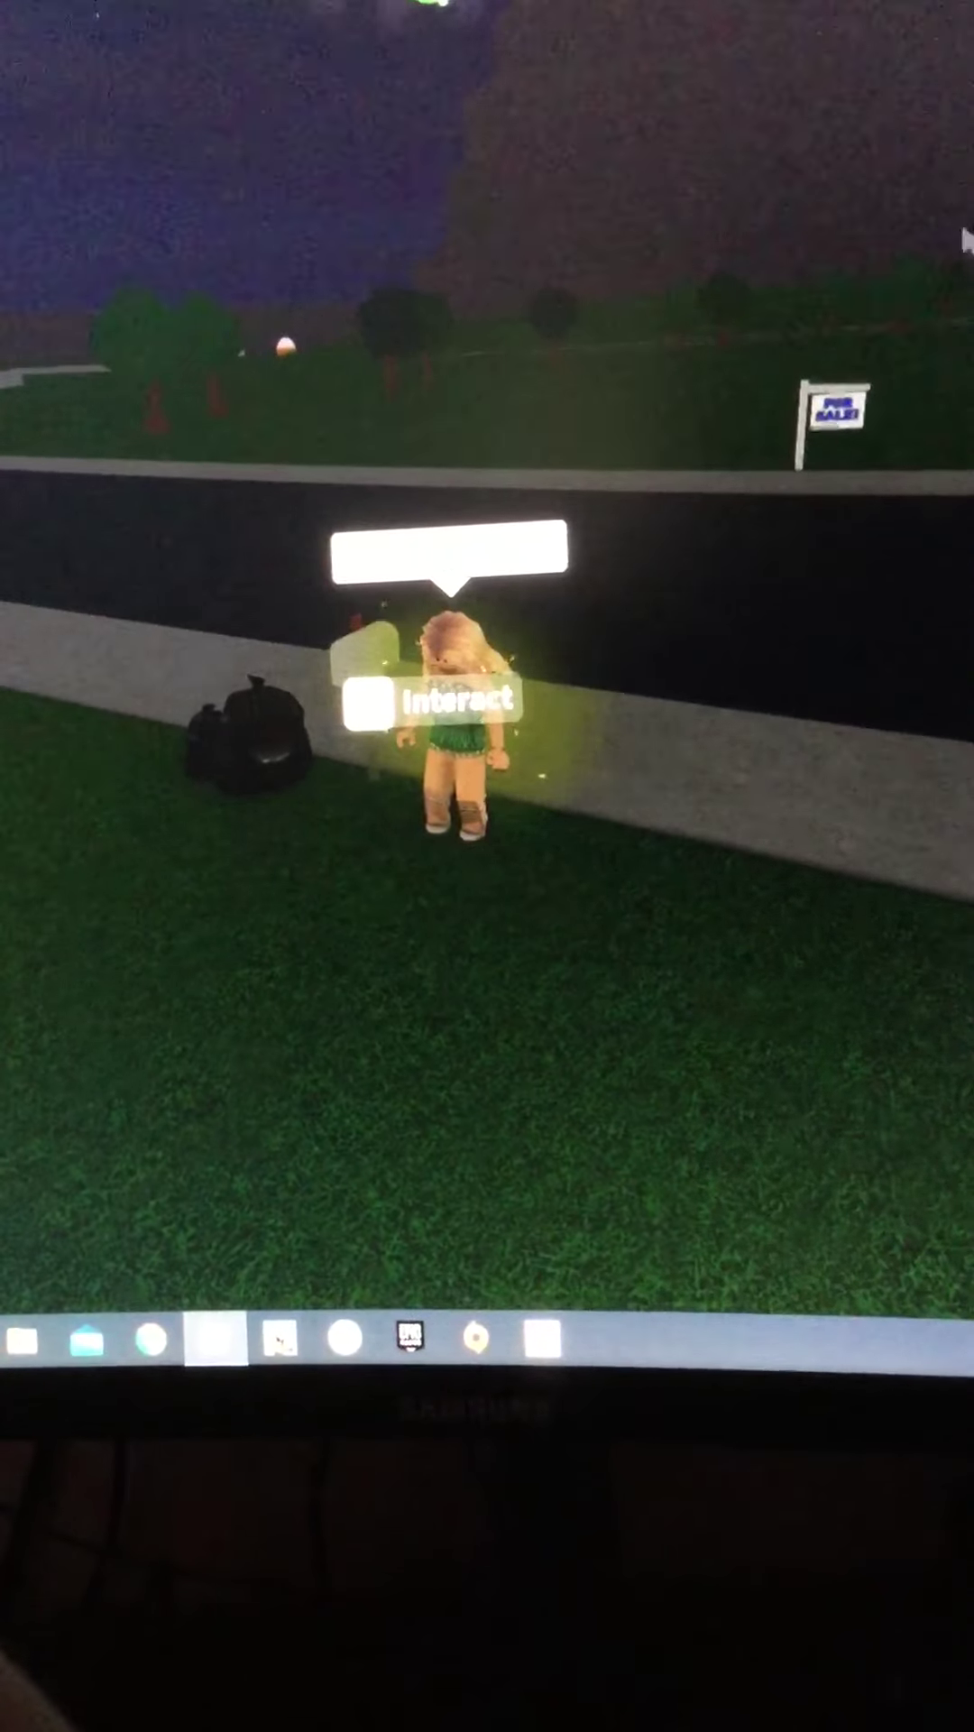
pyautogui.moveTo(406, 759); pyautogui.dragTo(677, 291)
pyautogui.press('w')
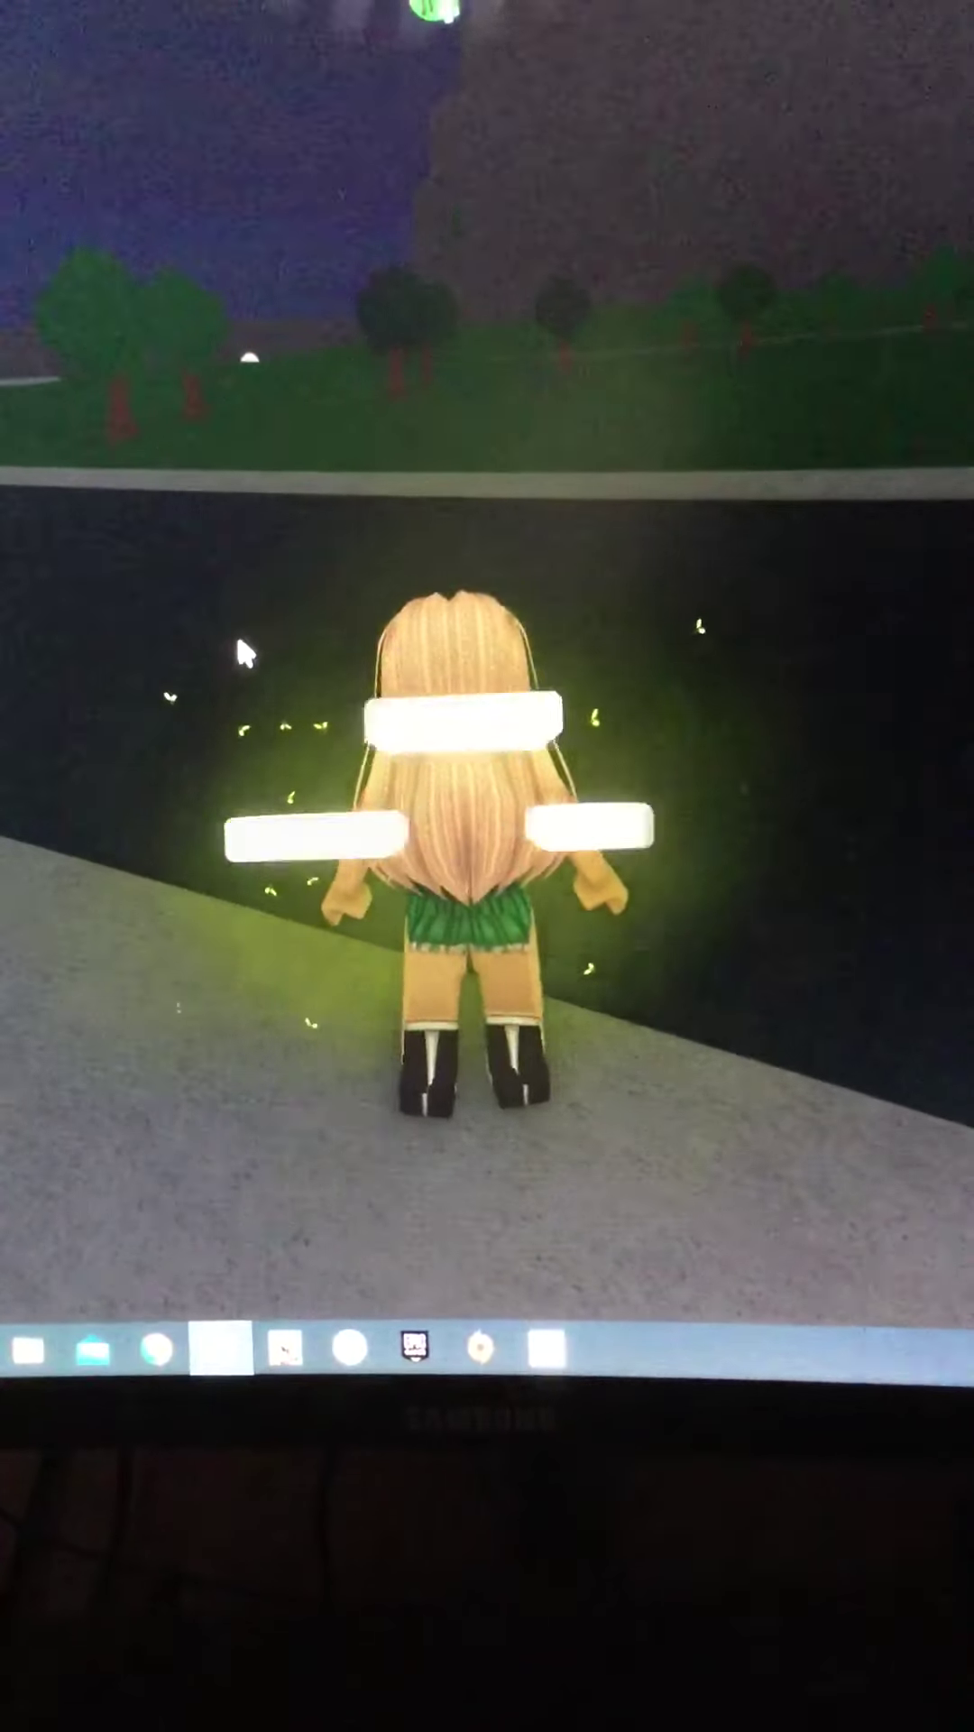
pyautogui.moveTo(271, 759); pyautogui.dragTo(678, 759)
pyautogui.press('w')
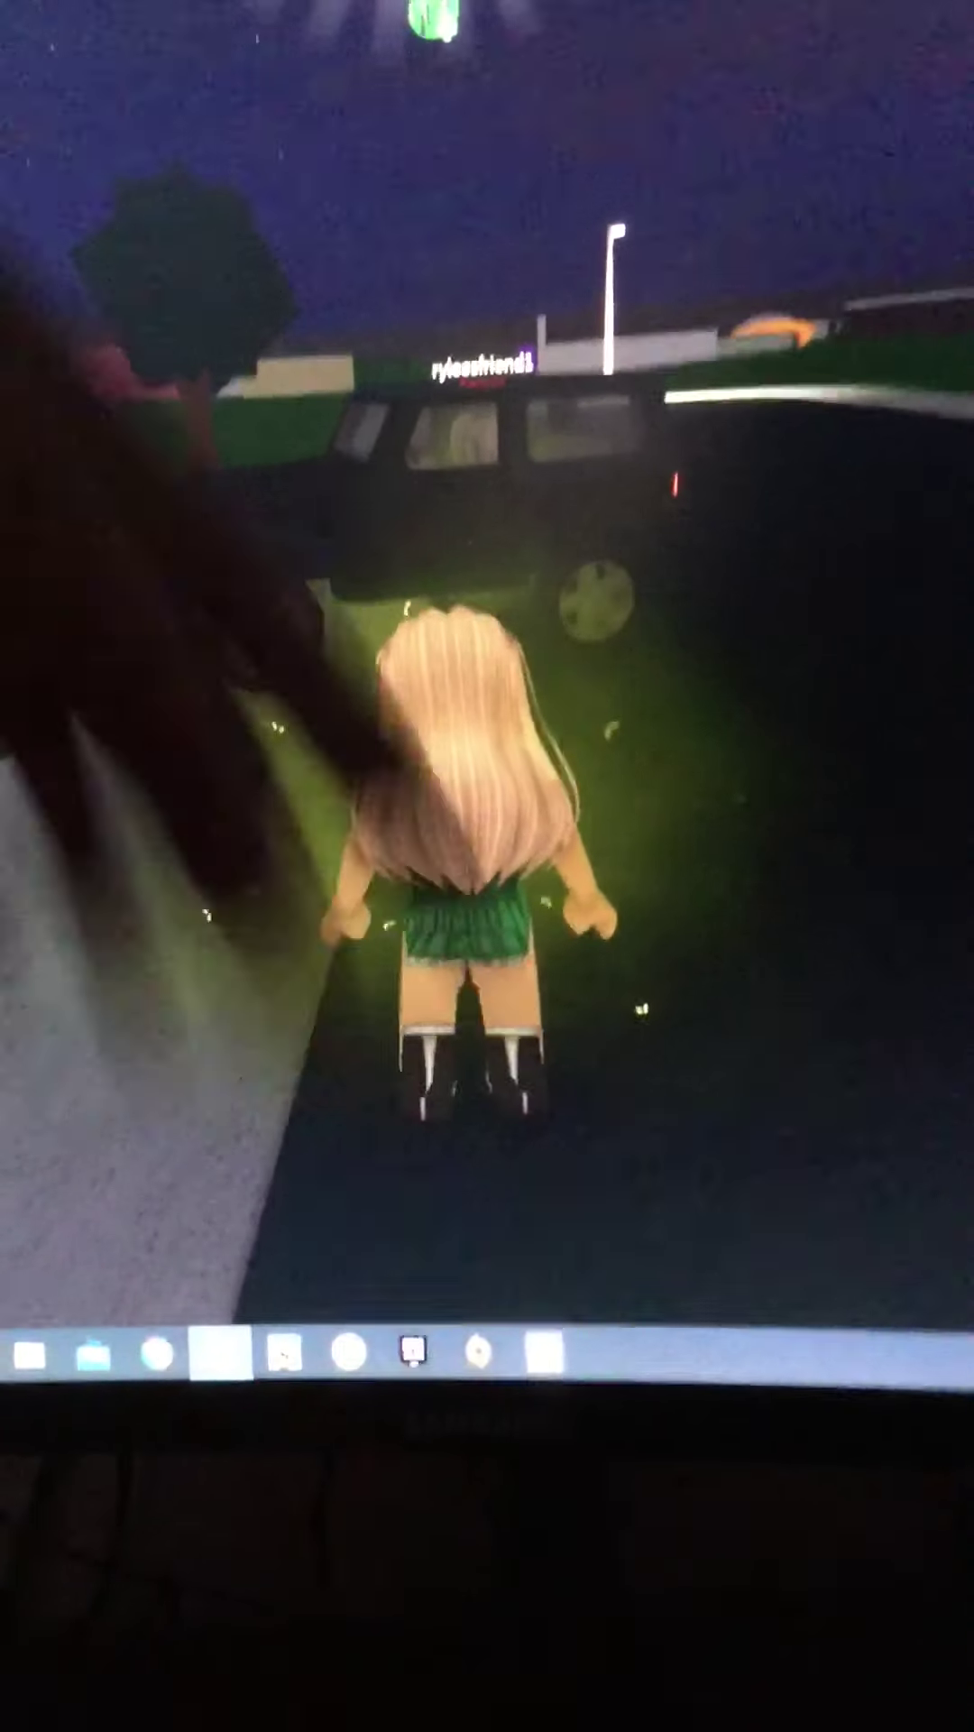
pyautogui.press('w')
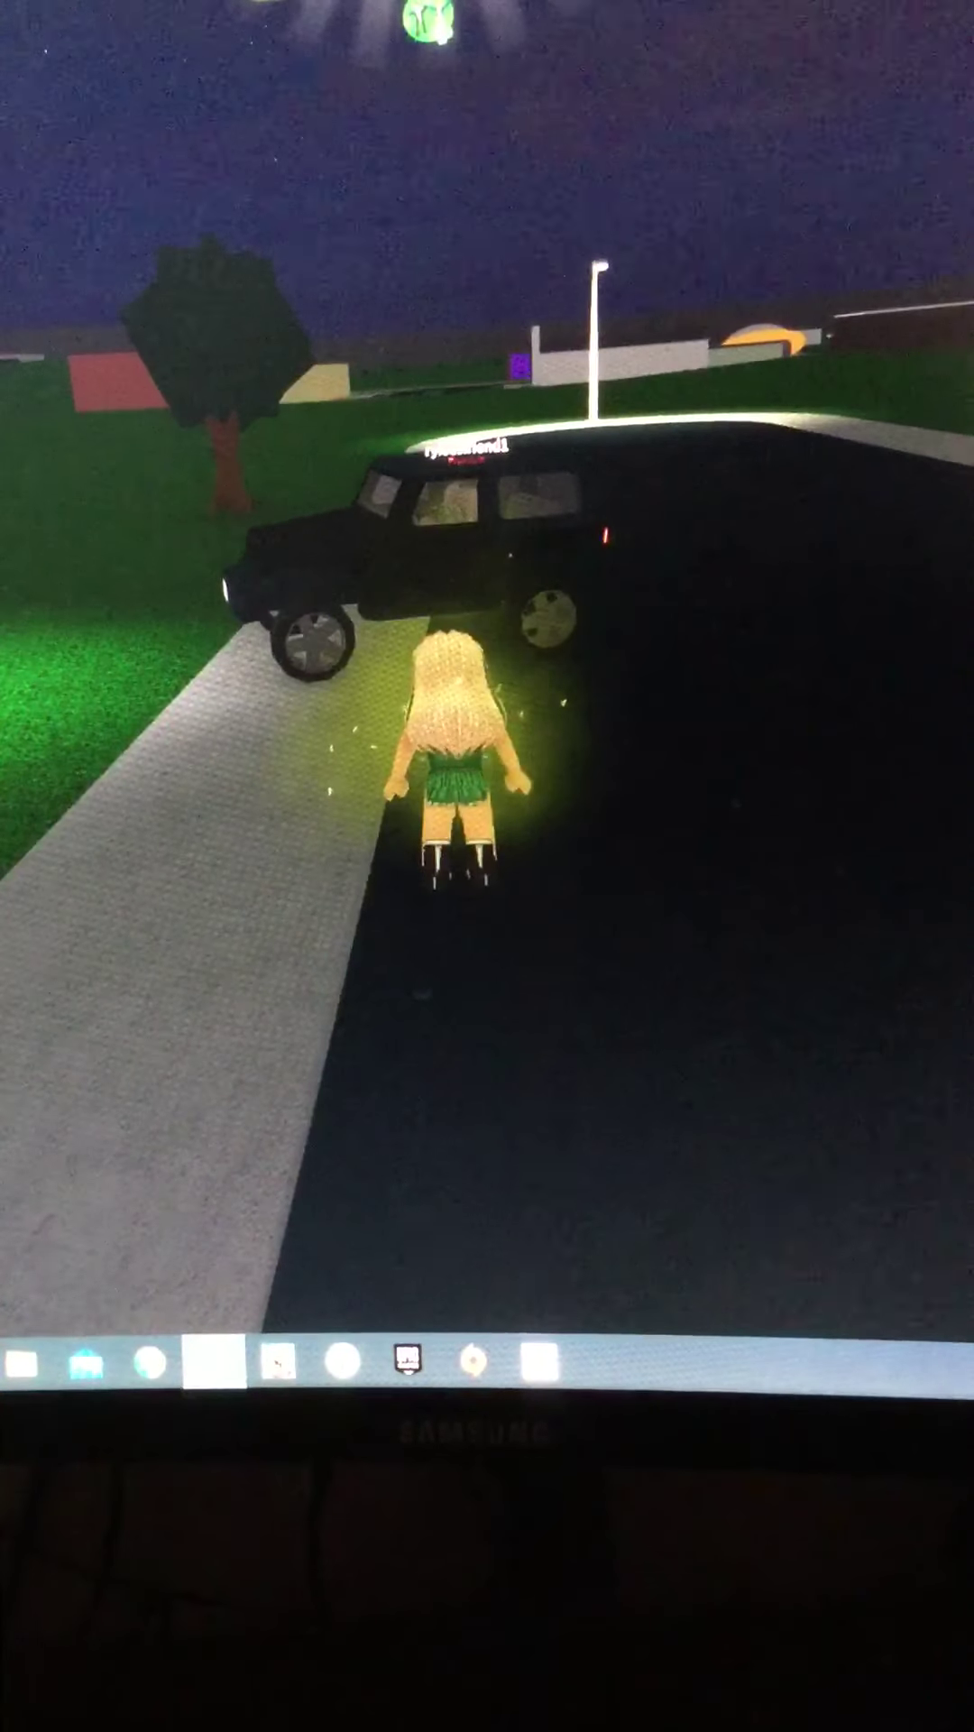
pyautogui.press('Return')
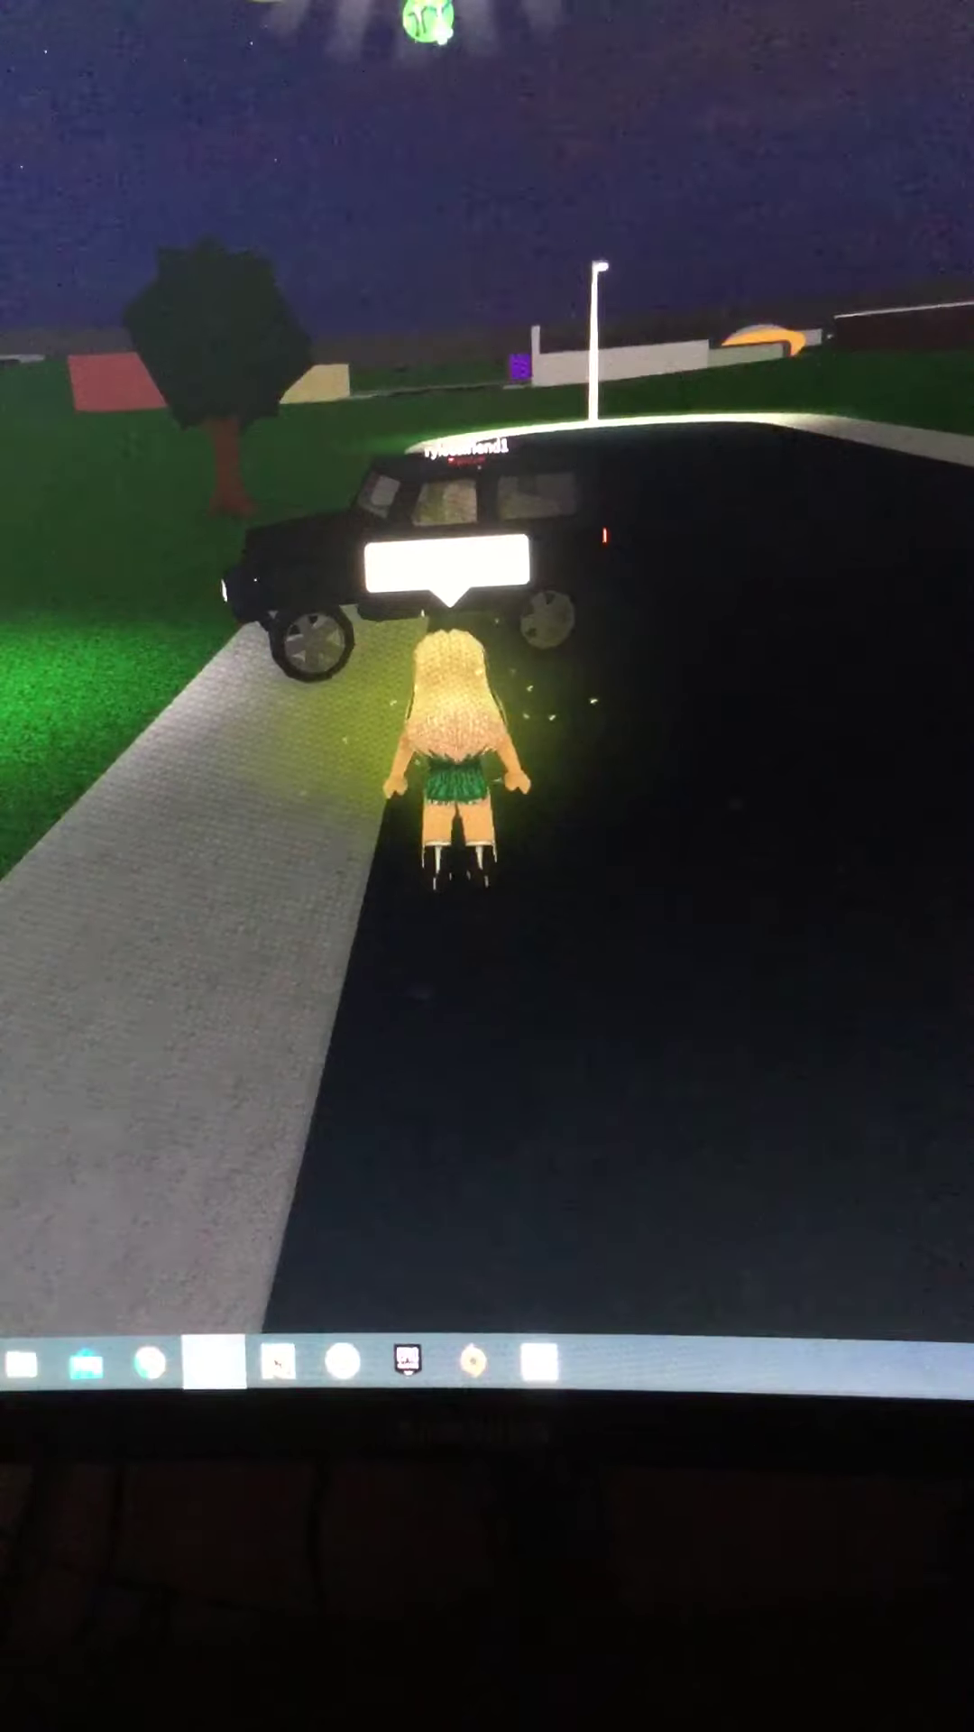